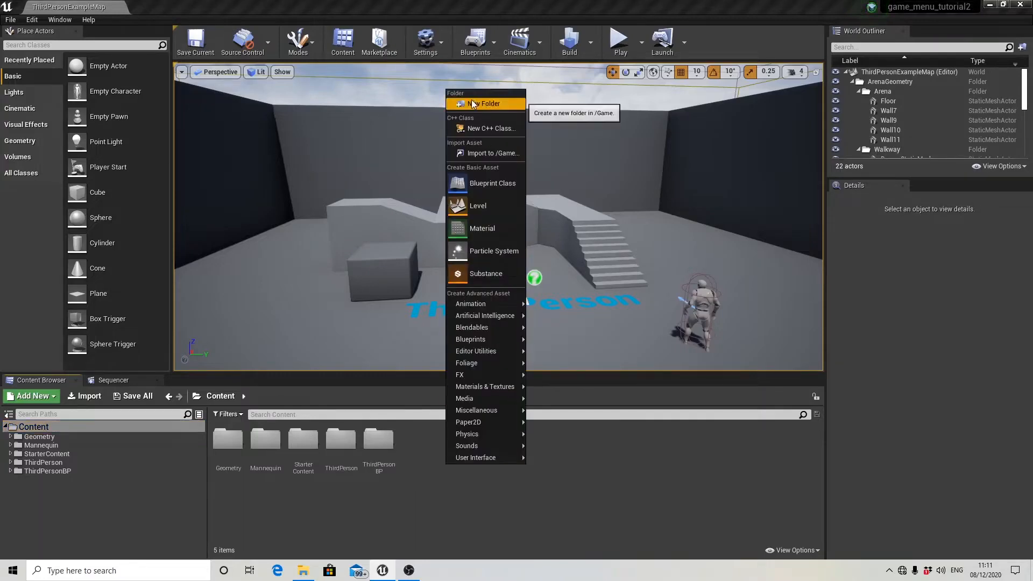
Create a folder named MainMenu in the Content directory and open it.
left_click(504, 101)
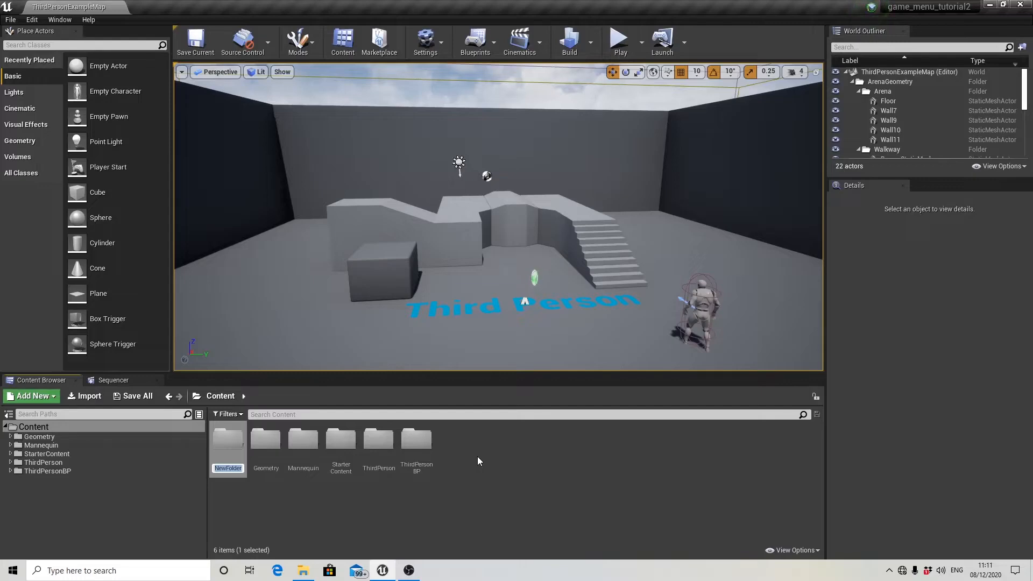
type("MainMenu")
key("Return")
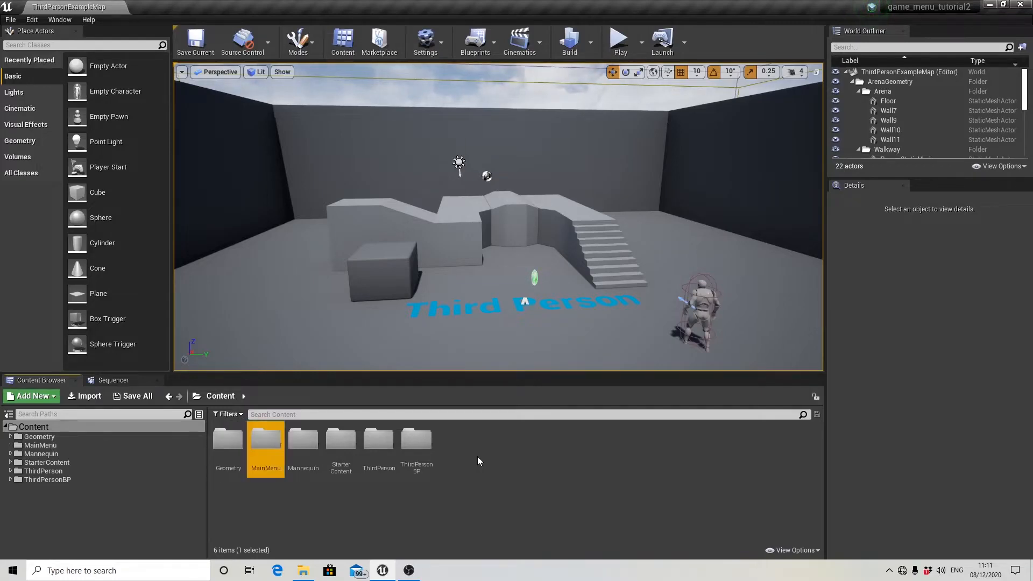
double_click(265, 448)
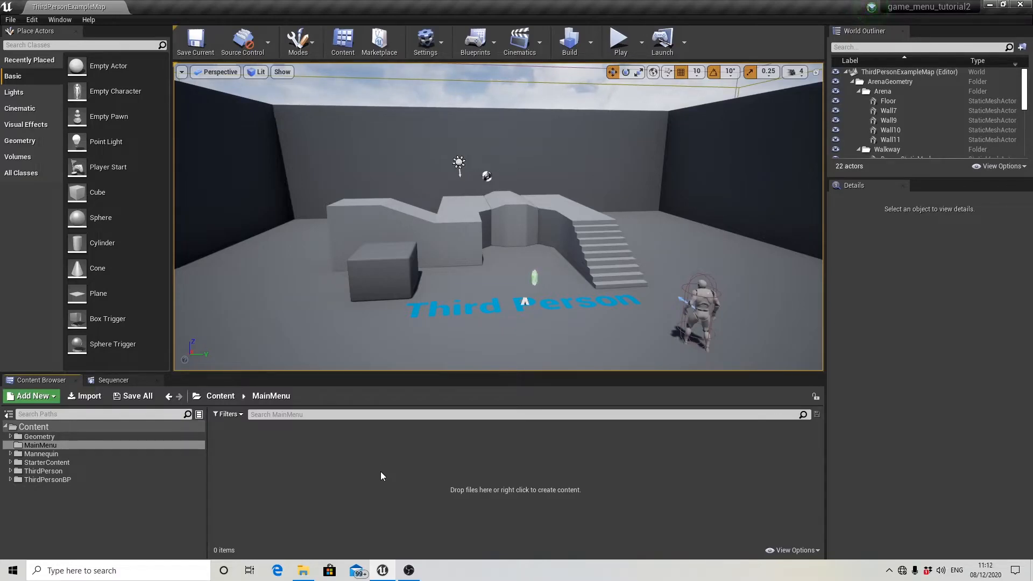
Import all the PNG images from the Menu2 folder on drive D into the MainMenu folder.
left_click(303, 570)
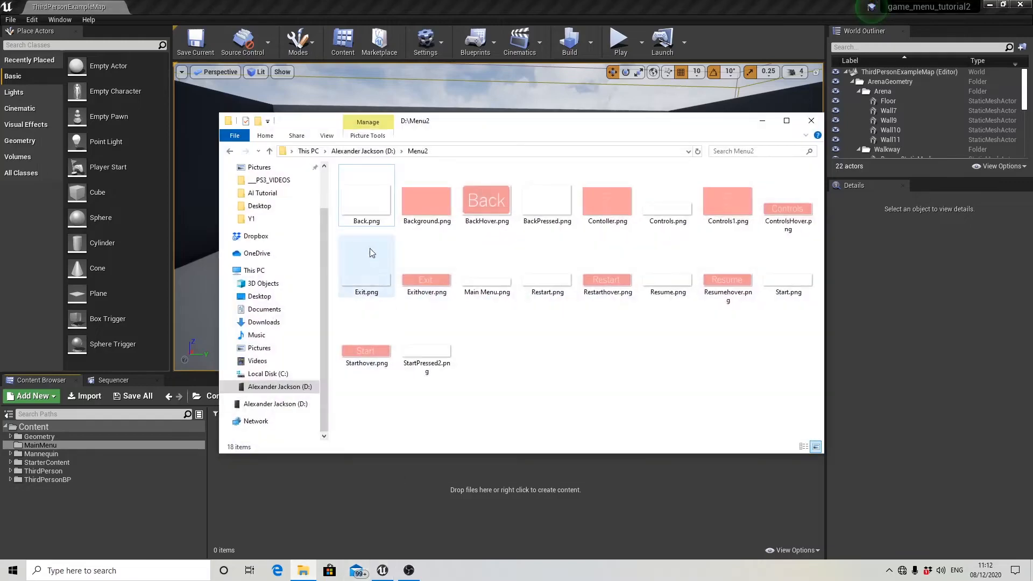
left_click(371, 212)
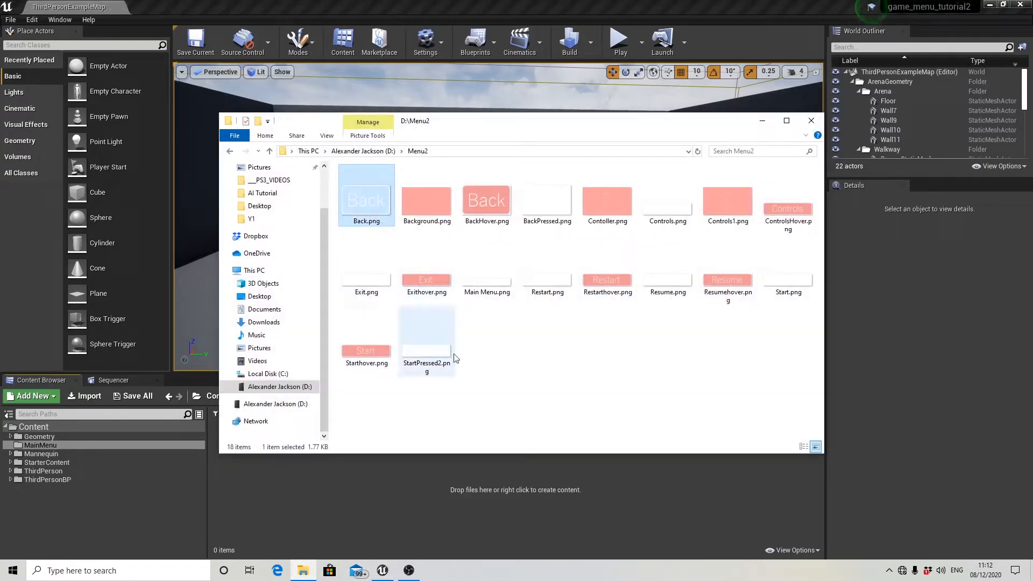
left_click(438, 366, "shift")
left_click_drag(444, 211, 337, 508)
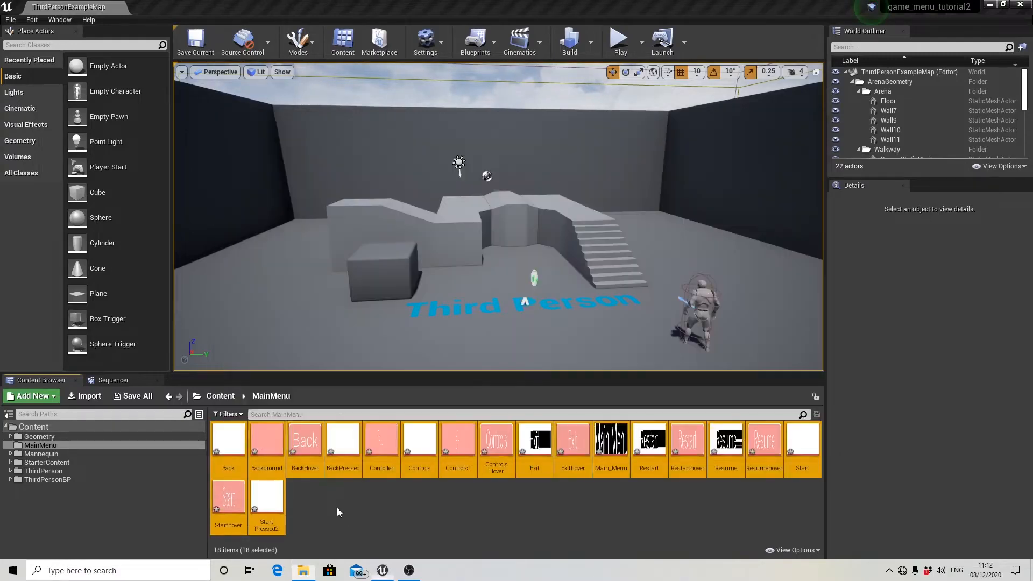
left_click(336, 508)
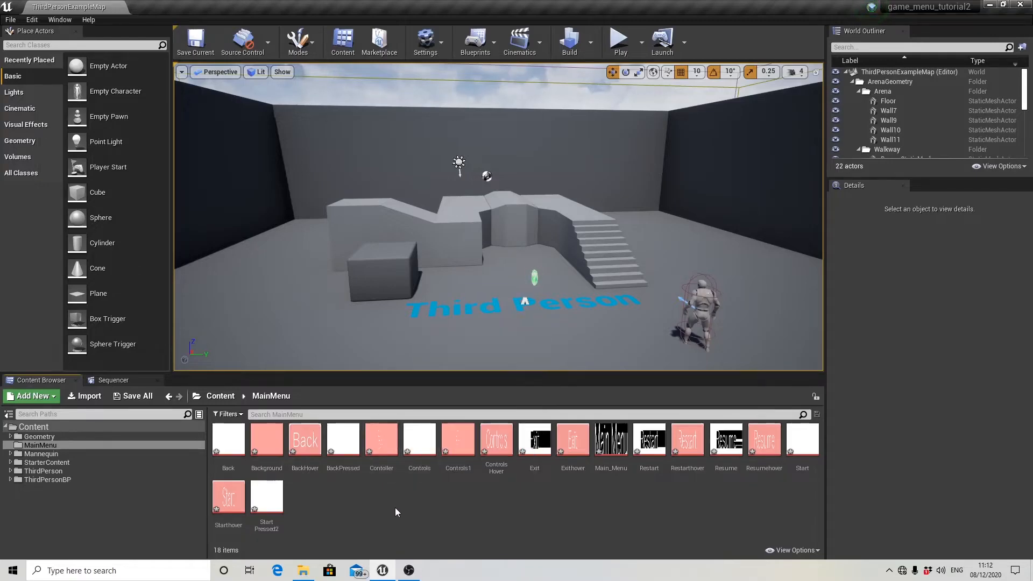
Create a Widget Blueprint named MainMenu in the MainMenu folder and open it for editing.
right_click(321, 501)
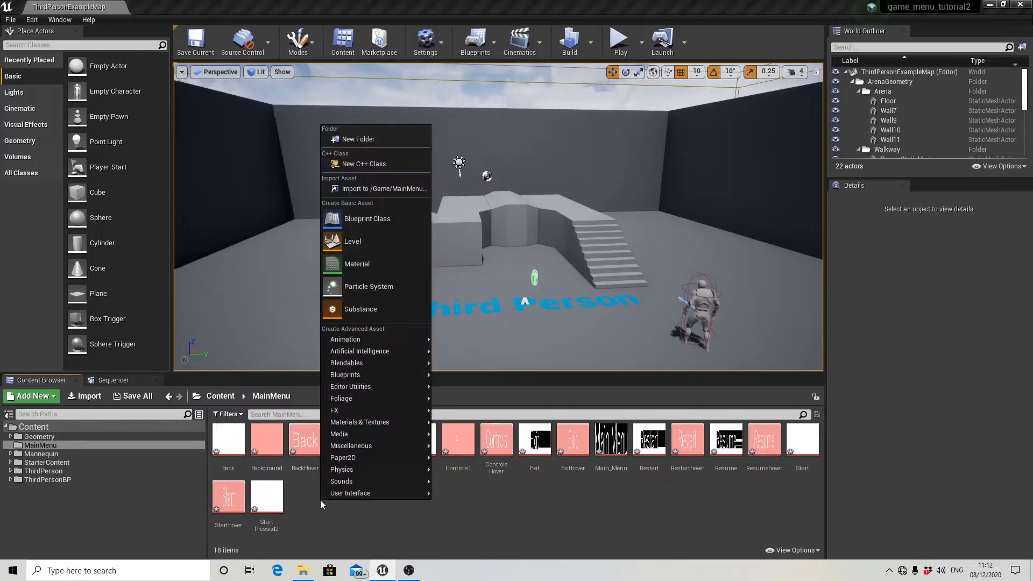
mouse_move(353, 495)
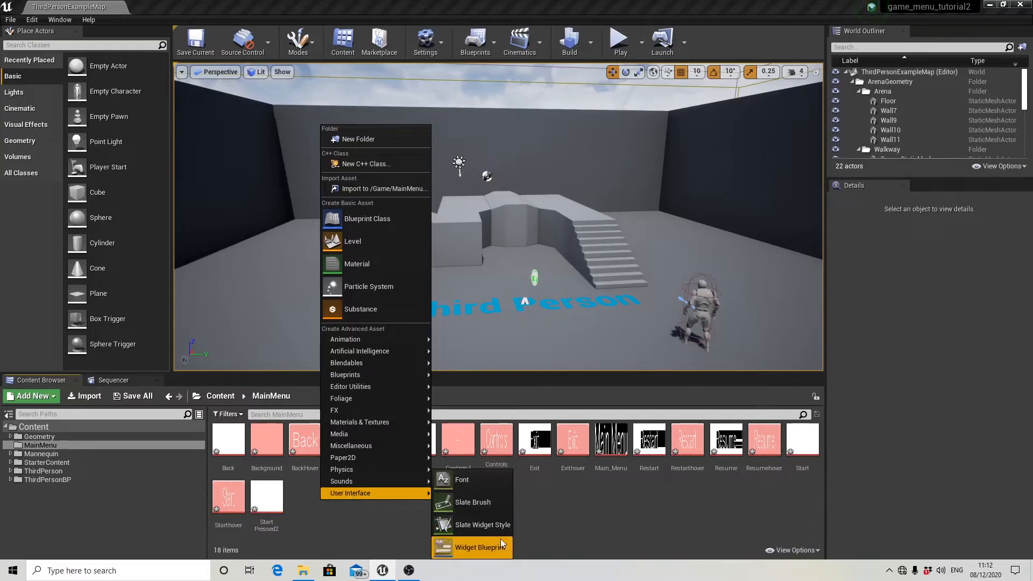
left_click(469, 548)
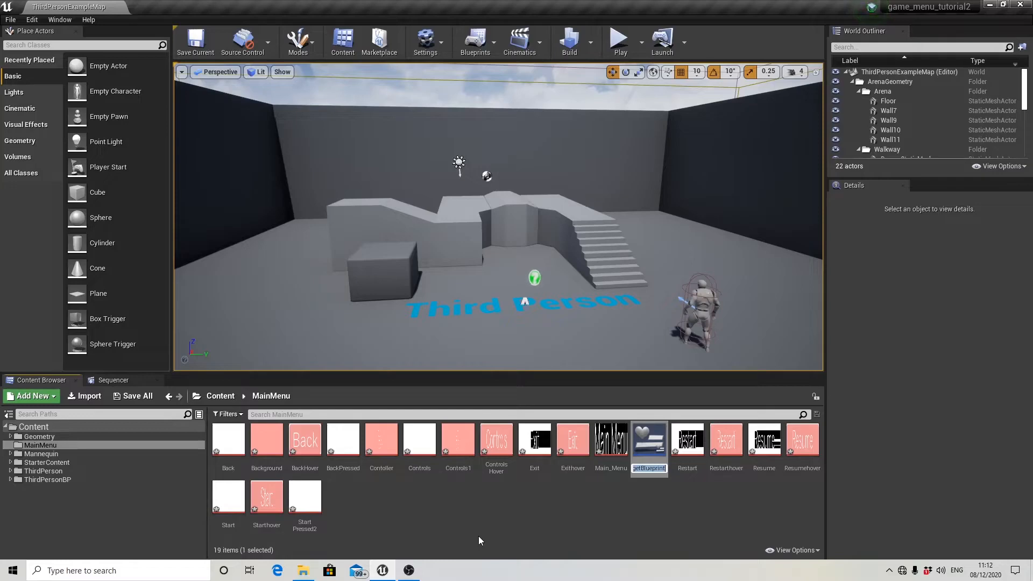
type("MainMenu")
key("Return")
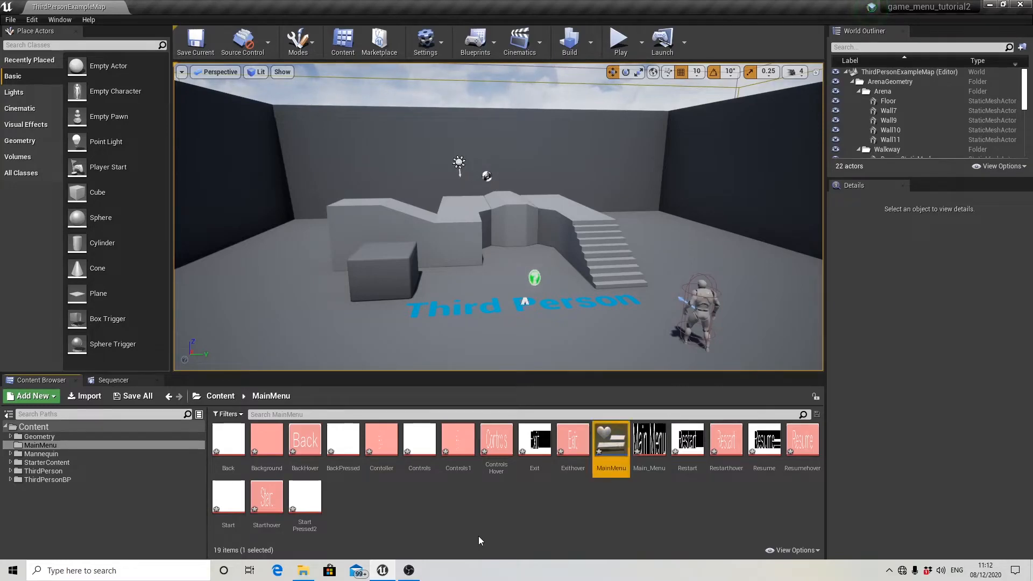
double_click(614, 439)
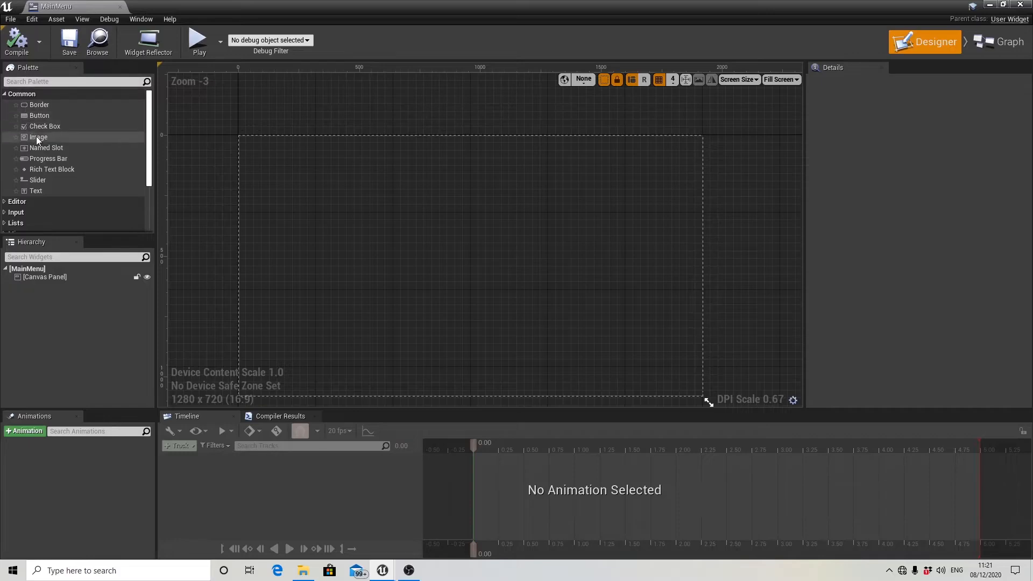
Add an Image widget to the canvas and move it to the upper-left corner at position 0, 0.
left_click_drag(38, 139, 457, 249)
scroll(398, 274, "up", 2)
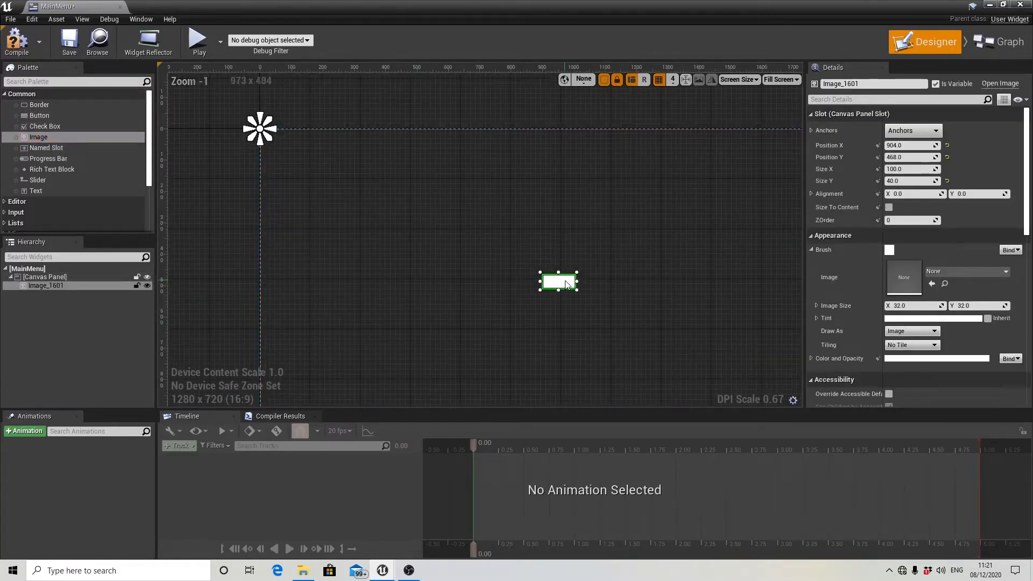
left_click_drag(566, 282, 283, 137)
scroll(447, 234, "down", 2)
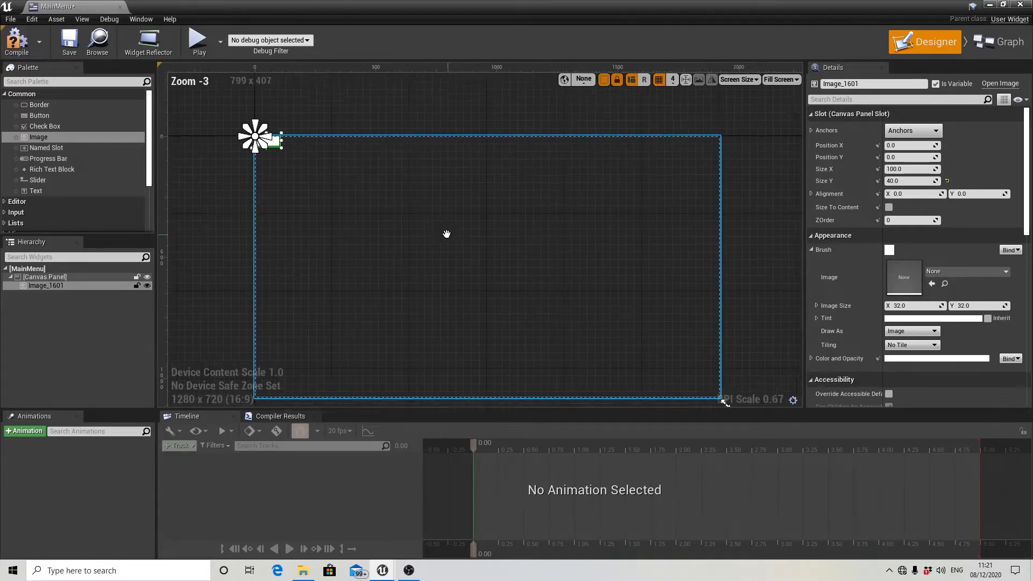
right_click_drag(447, 235, 405, 226)
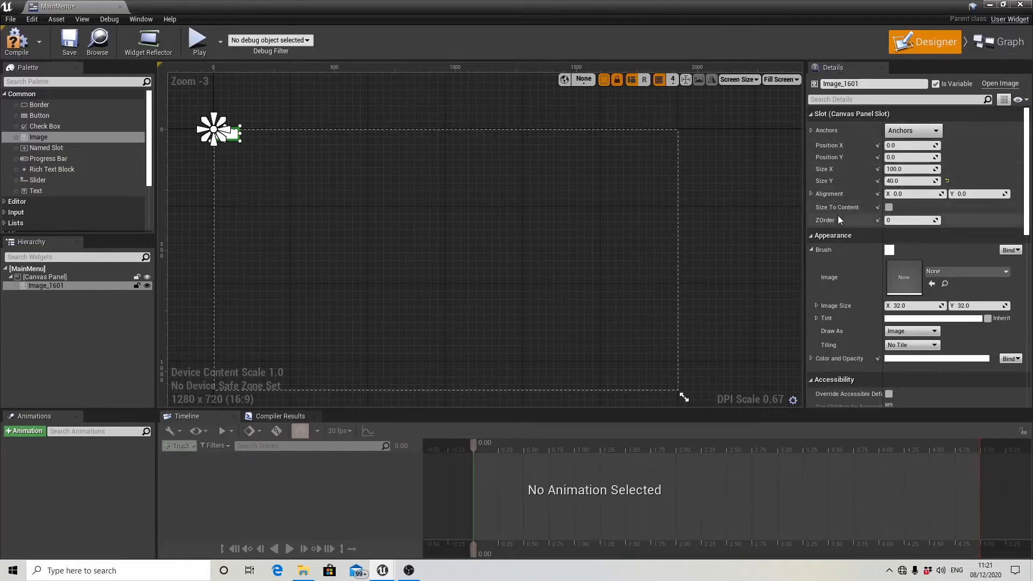
Enable Size To Content for the image and assign the Background texture as its brush image.
left_click(889, 208)
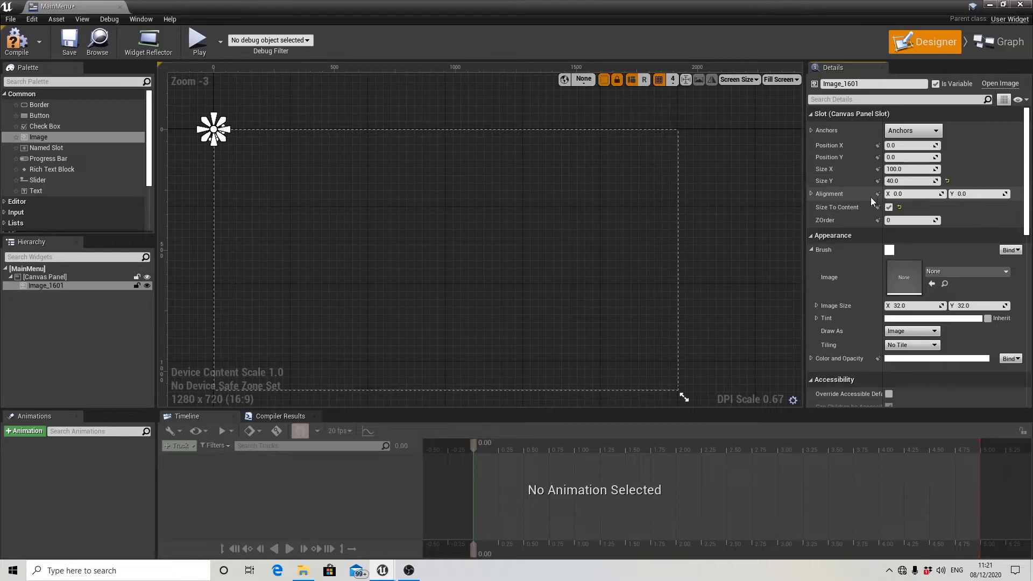
left_click(813, 250)
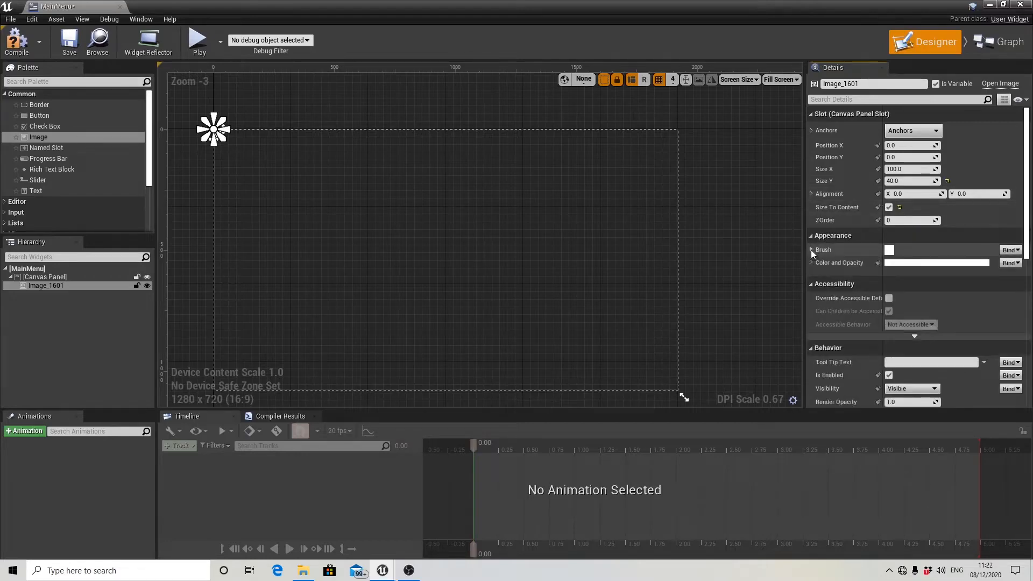
left_click(812, 250)
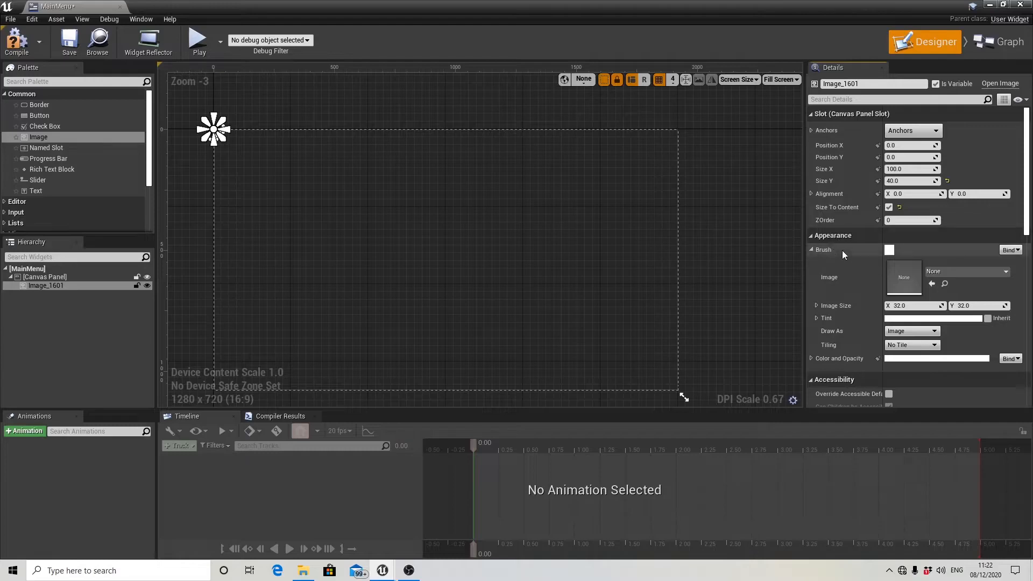
left_click(954, 273)
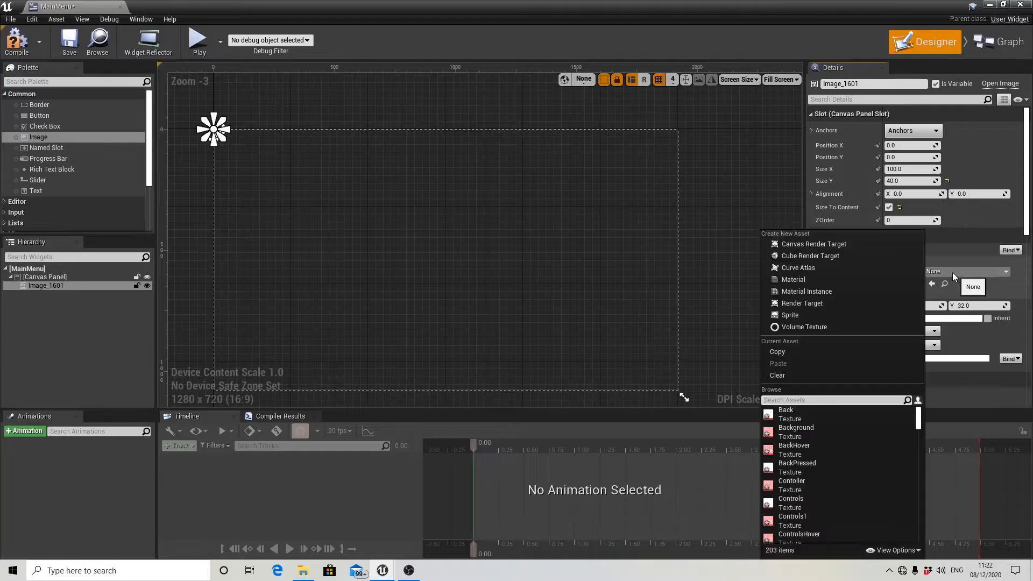
left_click(808, 431)
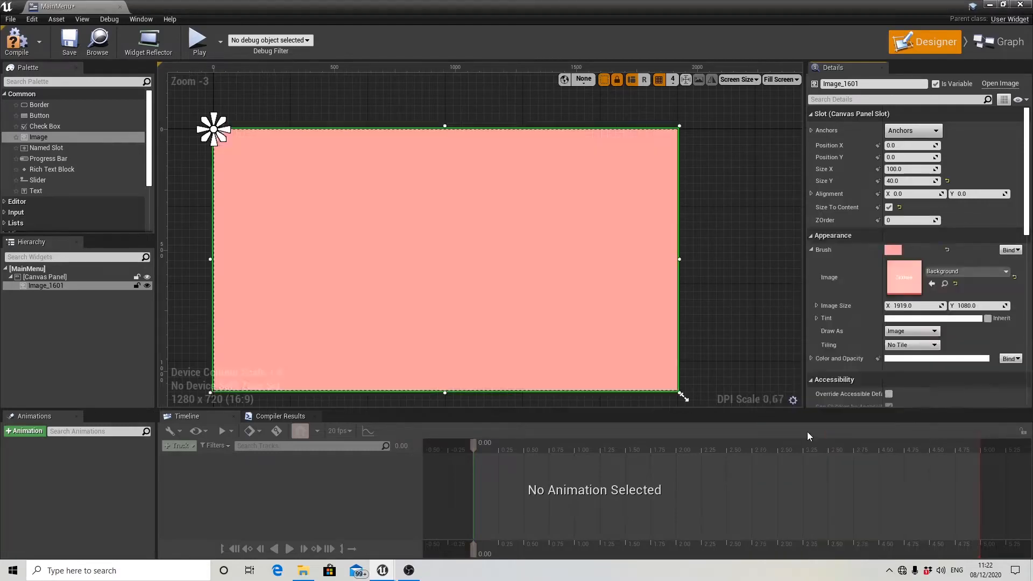
scroll(706, 301, "down", 1)
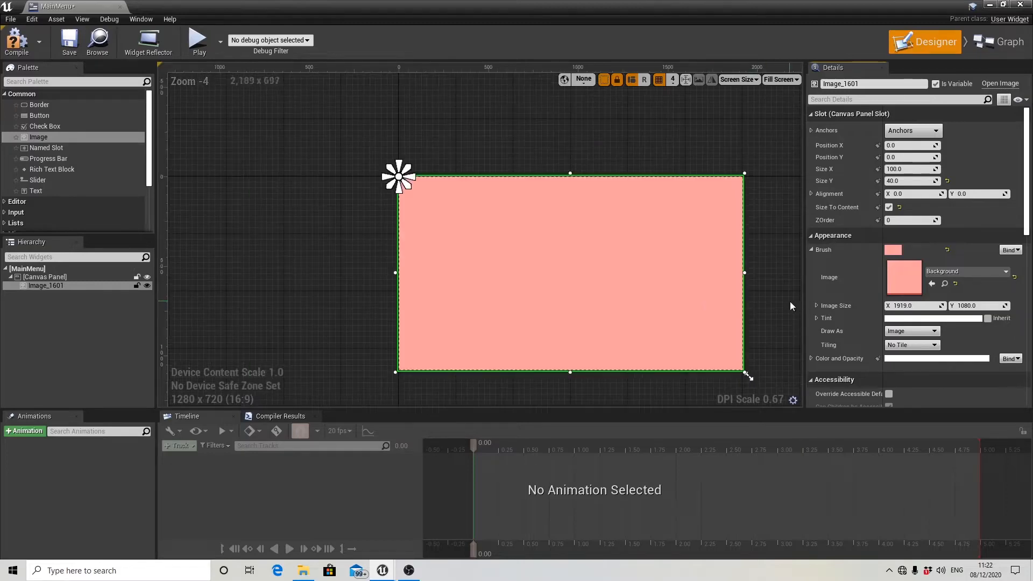
right_click_drag(790, 305, 679, 289)
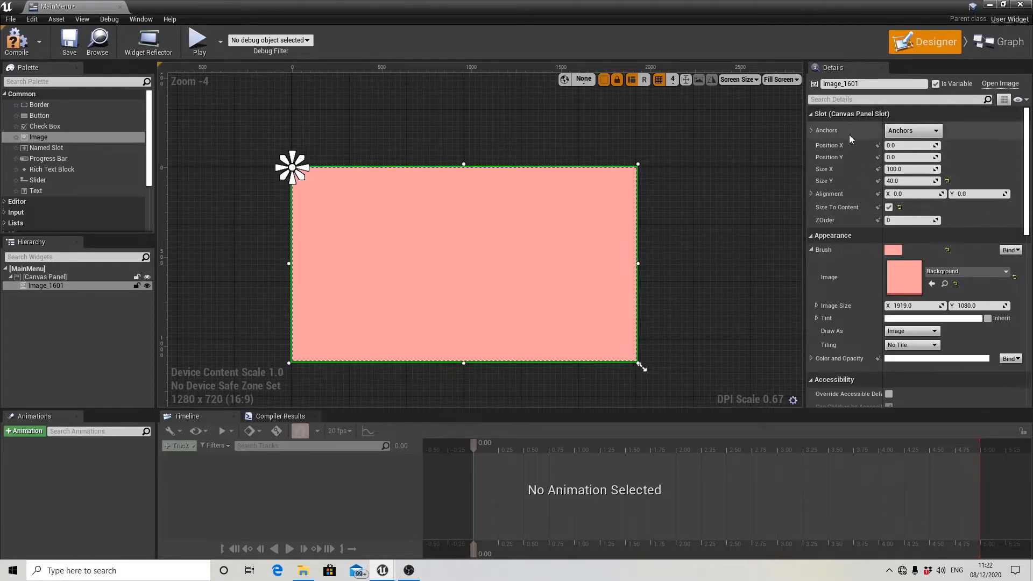
Anchor the background image to stretch across the full canvas and lock it against selection.
left_click(910, 134)
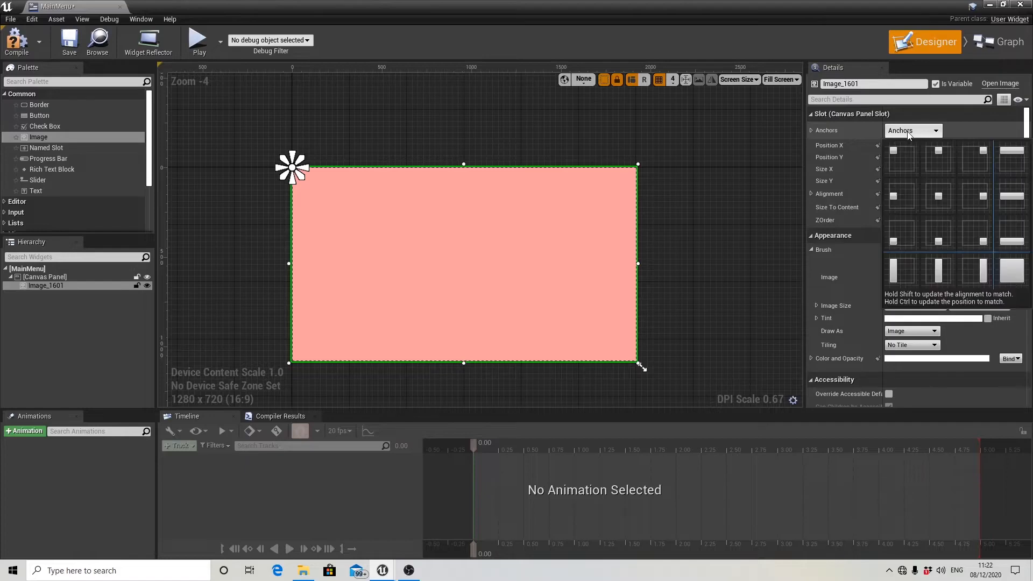
left_click(1016, 283)
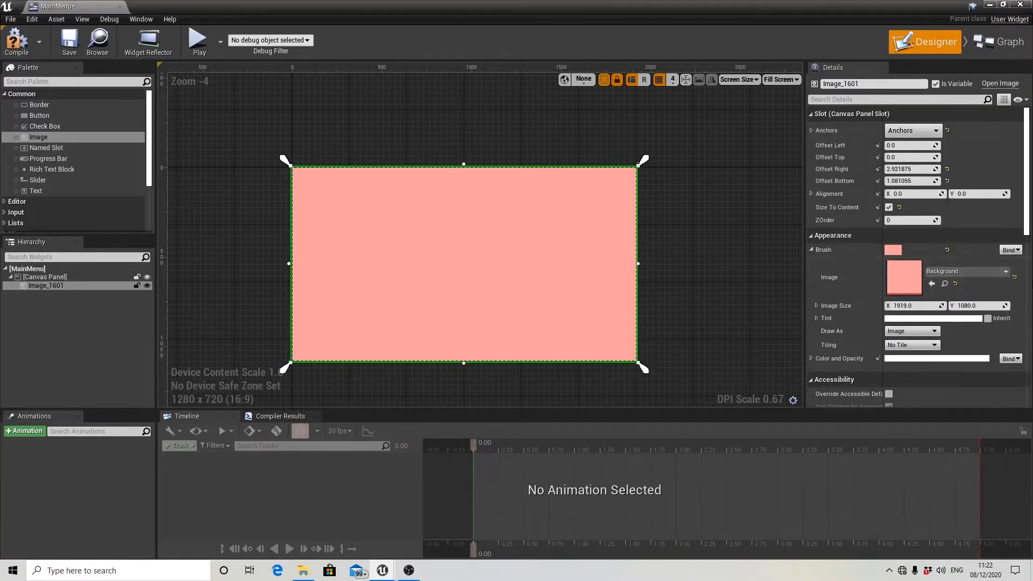
left_click(812, 250)
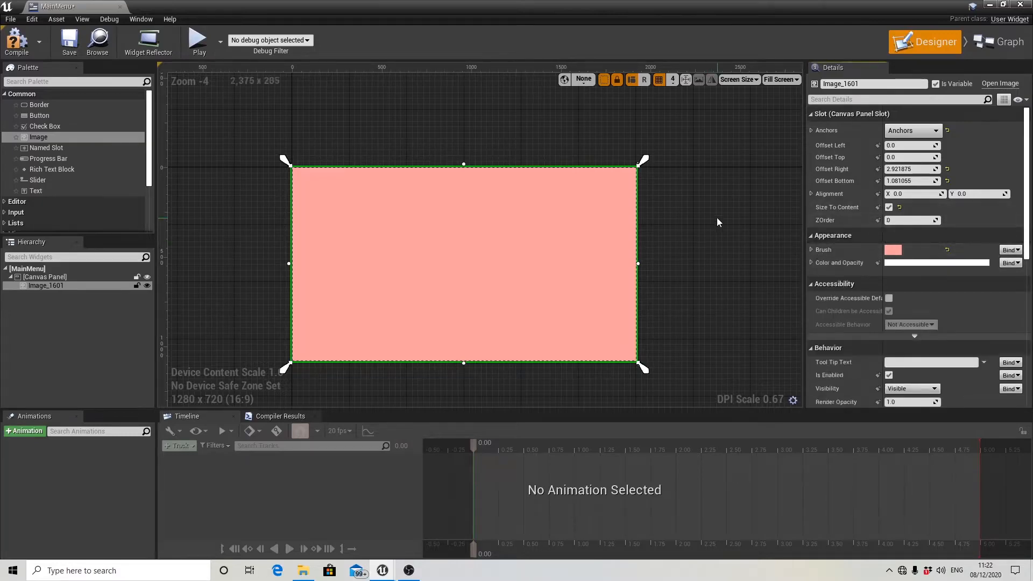
left_click(137, 286)
right_click_drag(686, 264, 692, 260)
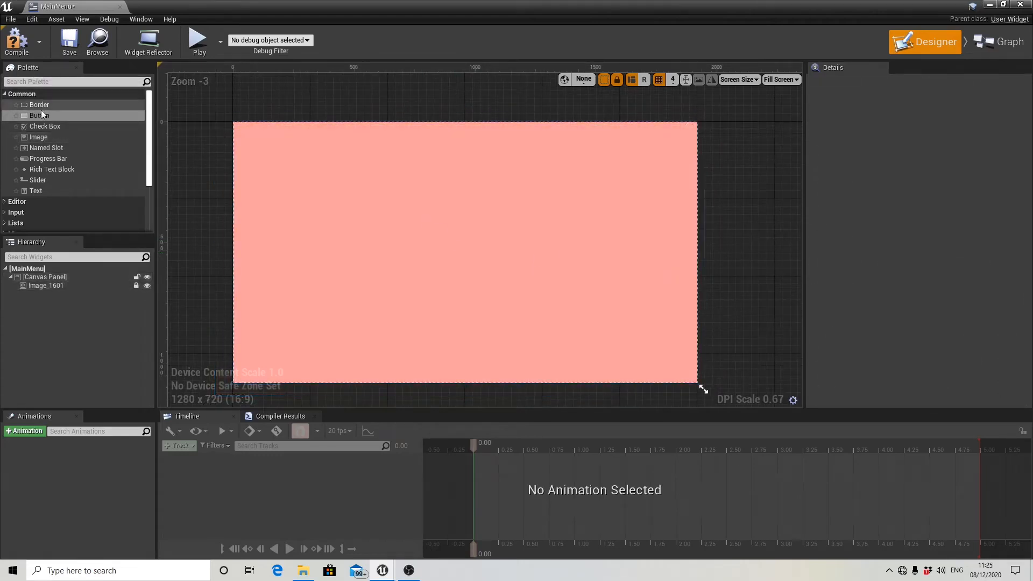
Add a Button widget near the canvas centre at about X 952, Y 428, and enable its Size To Content option.
left_click_drag(46, 118, 464, 226)
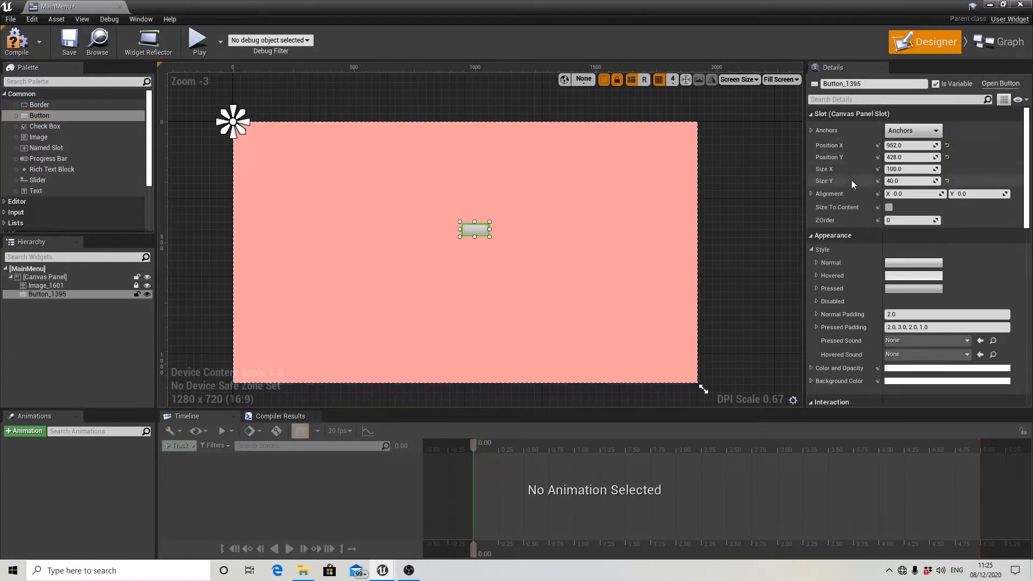
left_click(890, 207)
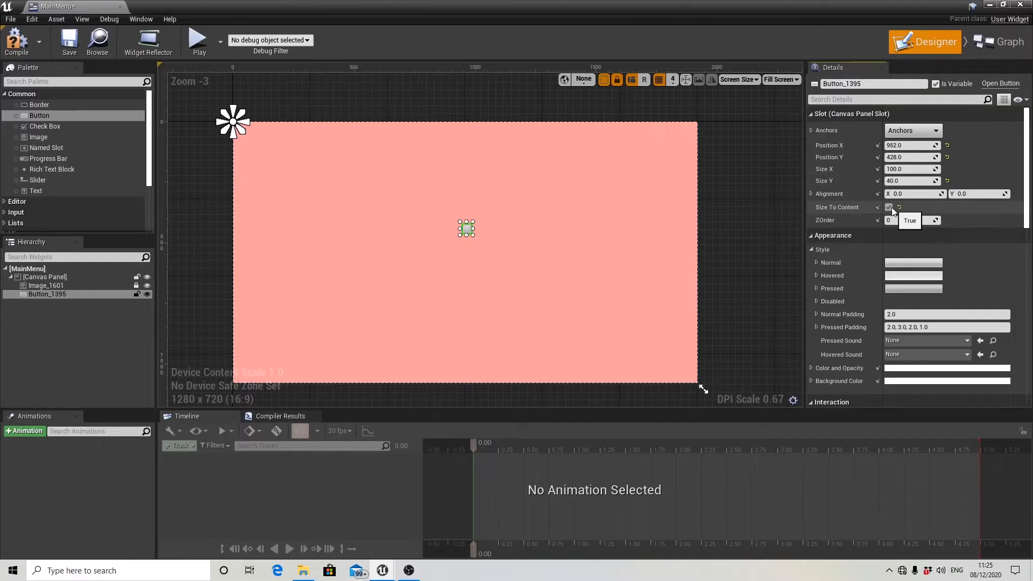
left_click(812, 249)
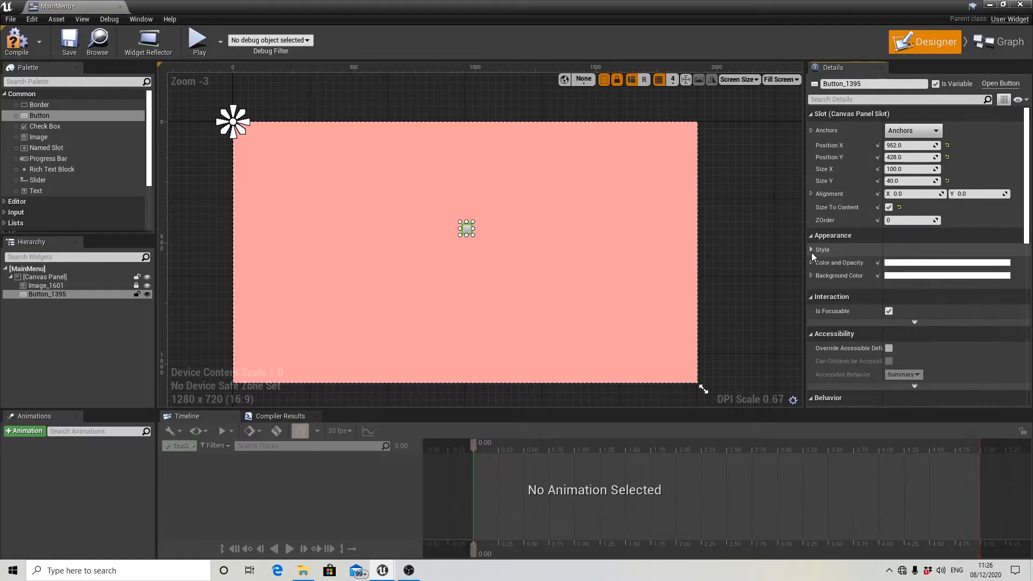
left_click(811, 250)
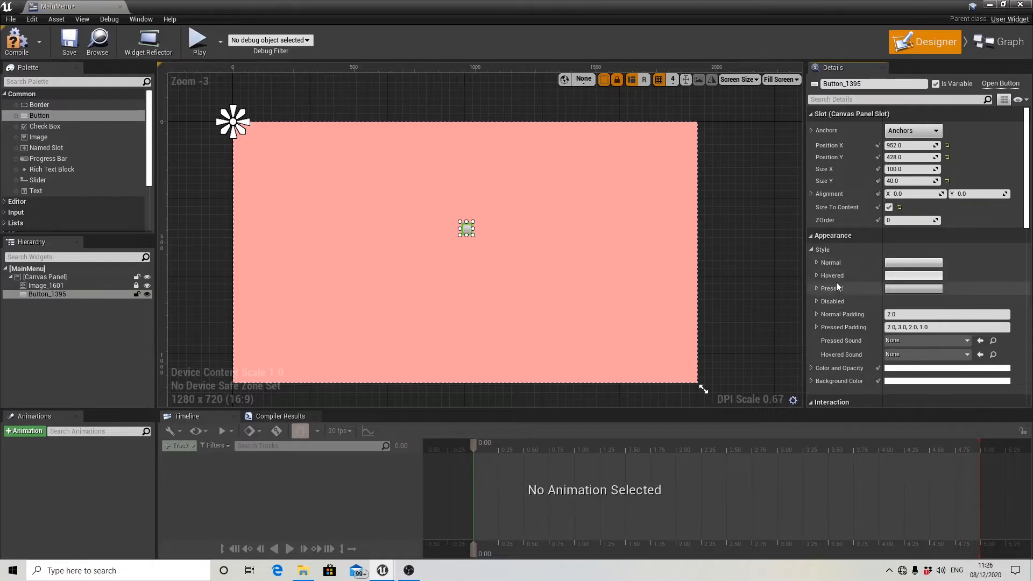
Assign the Start texture as the image for the button's Normal style.
left_click(817, 262)
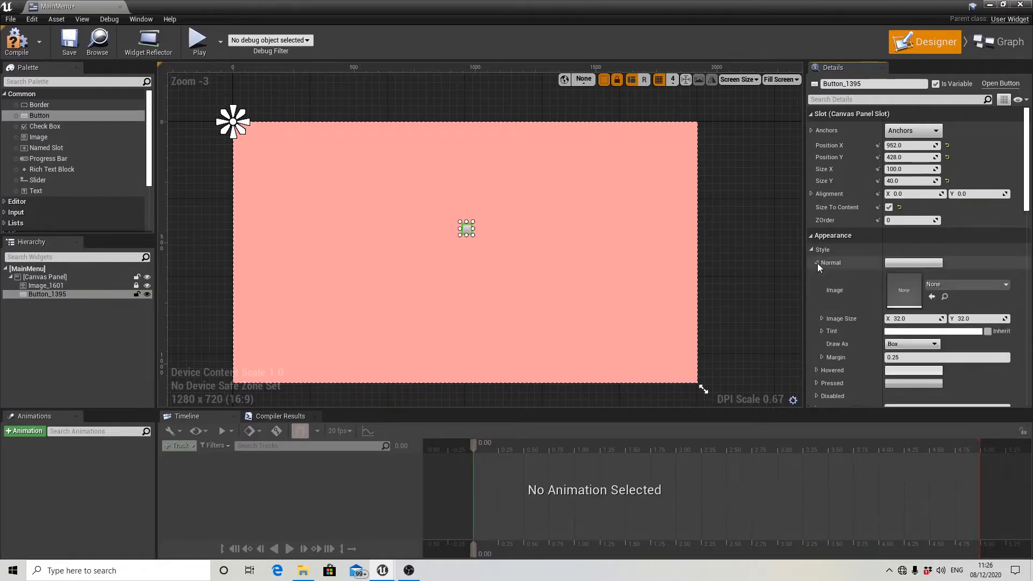
scroll(827, 269, "down", 1)
scroll(824, 269, "down", 1)
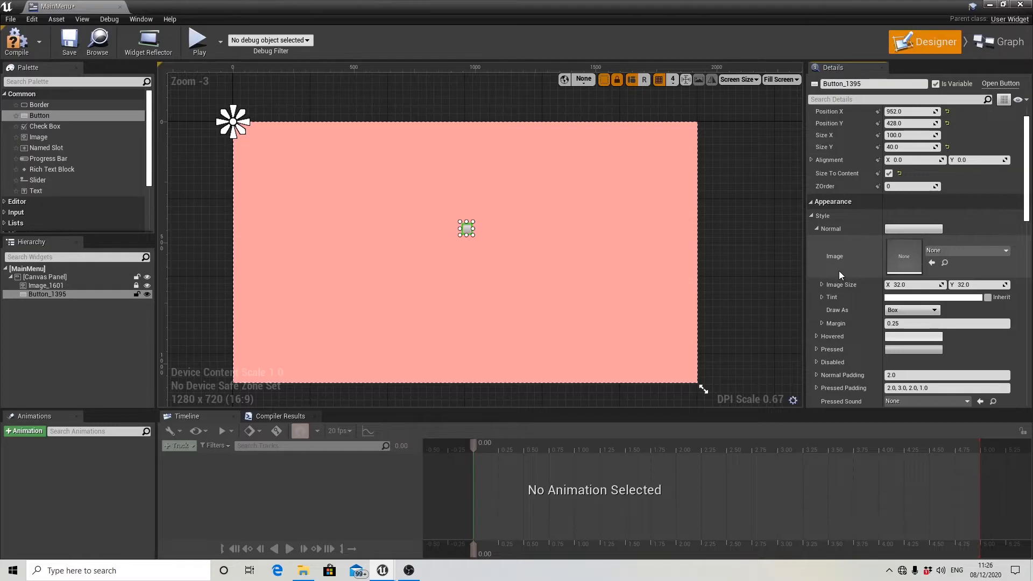
left_click(947, 249)
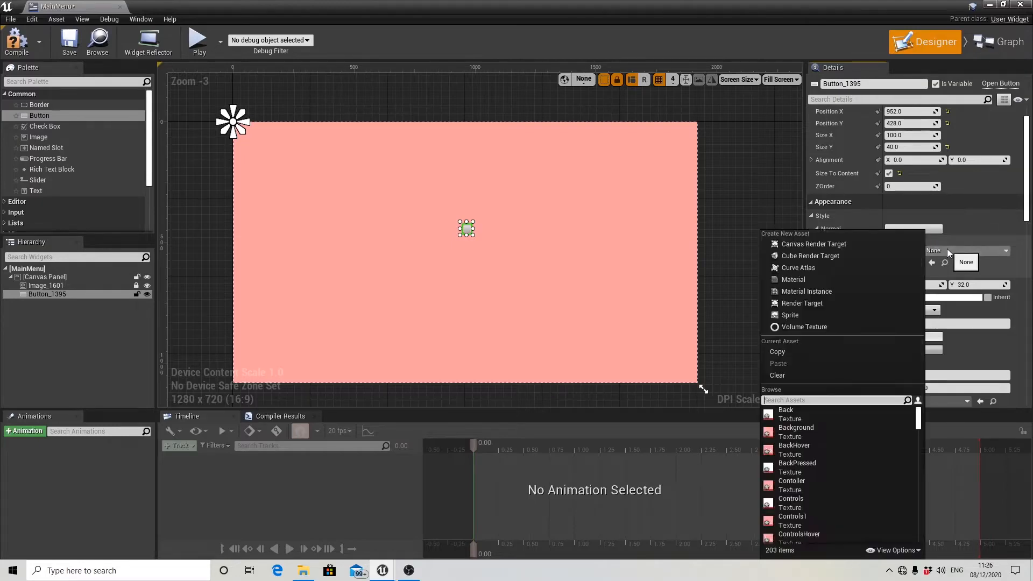
type("start")
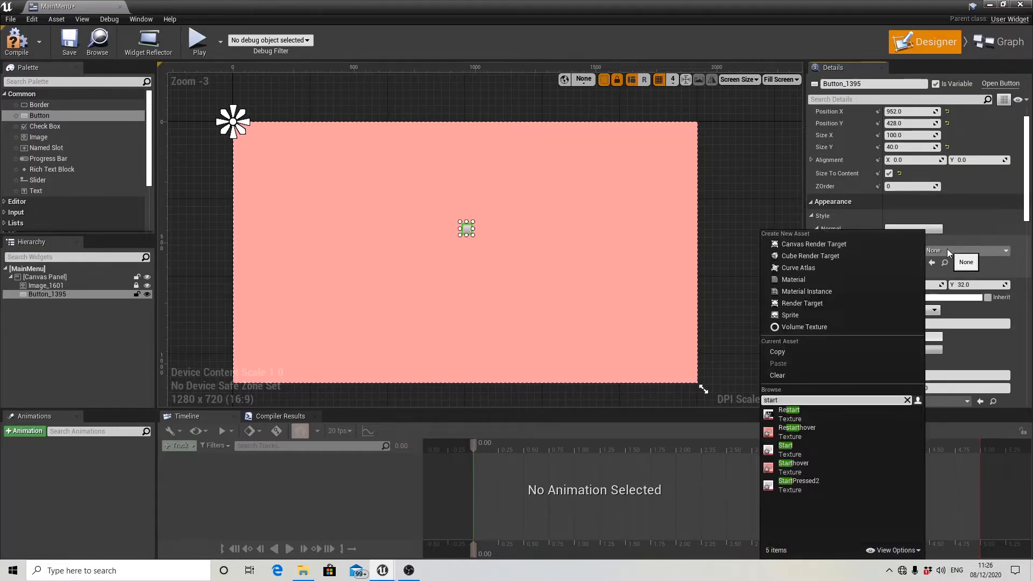
left_click(793, 449)
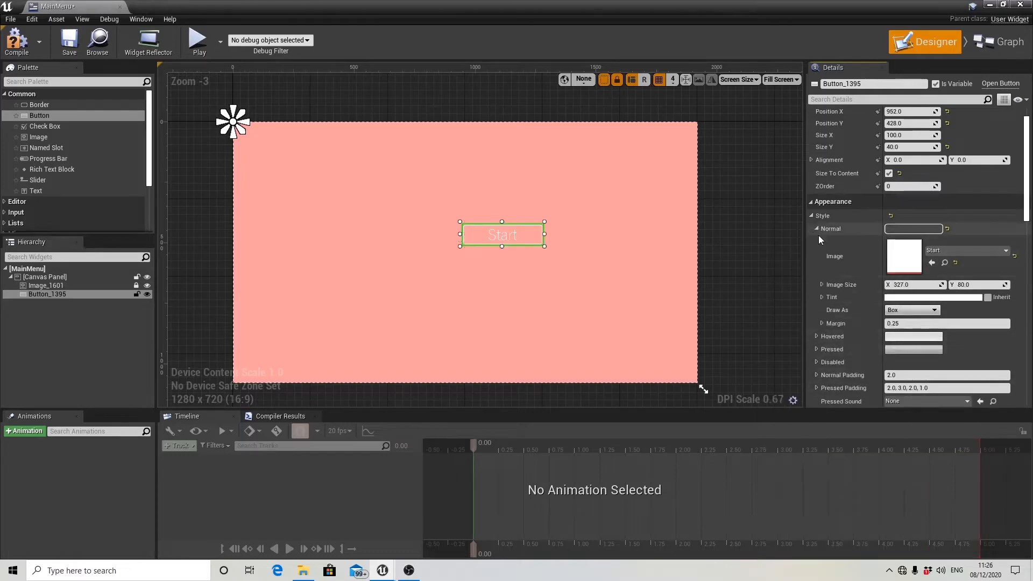
Set the margin of the Start button's Normal style to 0.
left_click(885, 324)
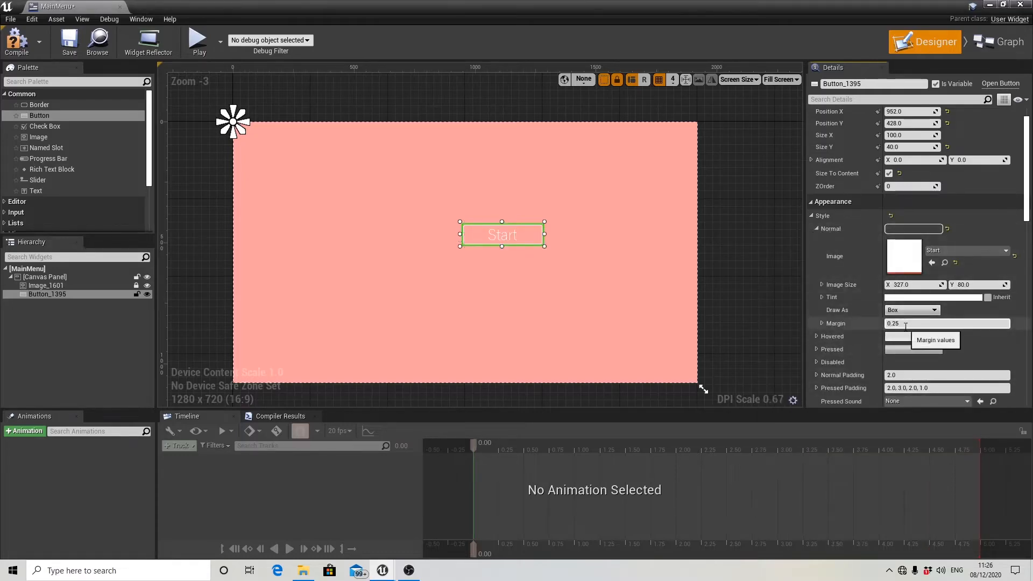
type("0")
key("Return")
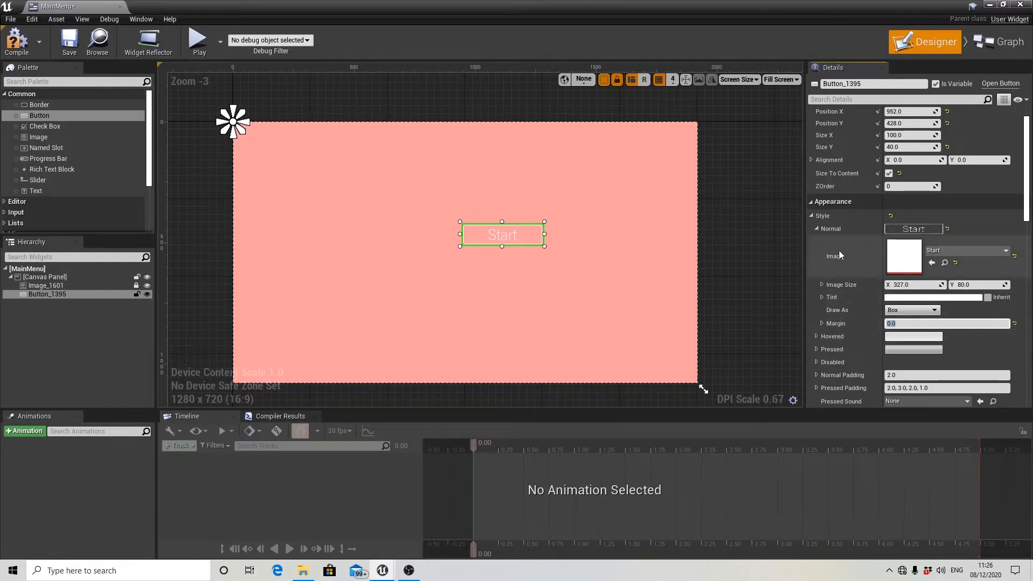
left_click(816, 230)
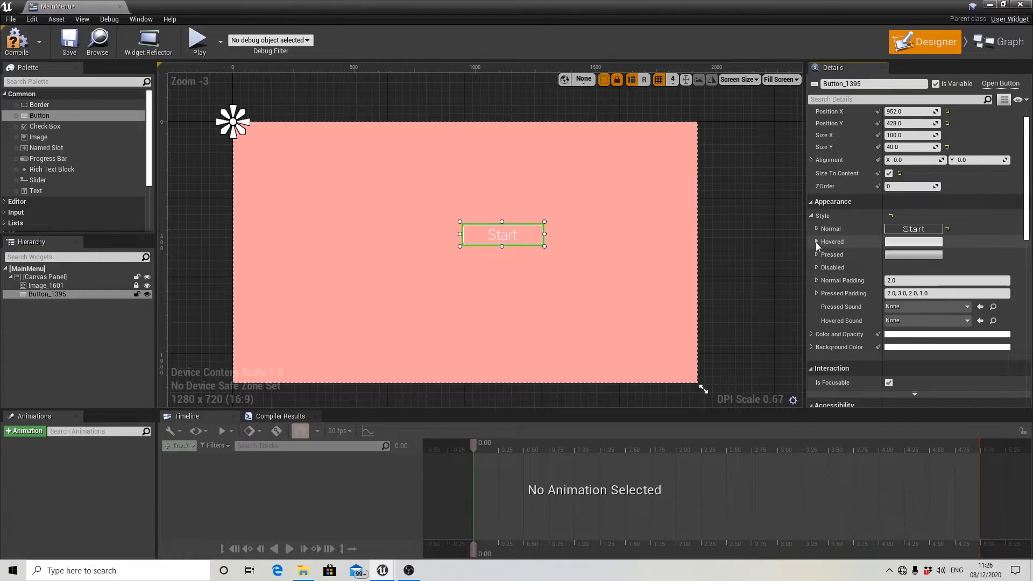
Assign the Starthover texture to the Start button's Hovered style and set its margin to 0.
left_click(816, 242)
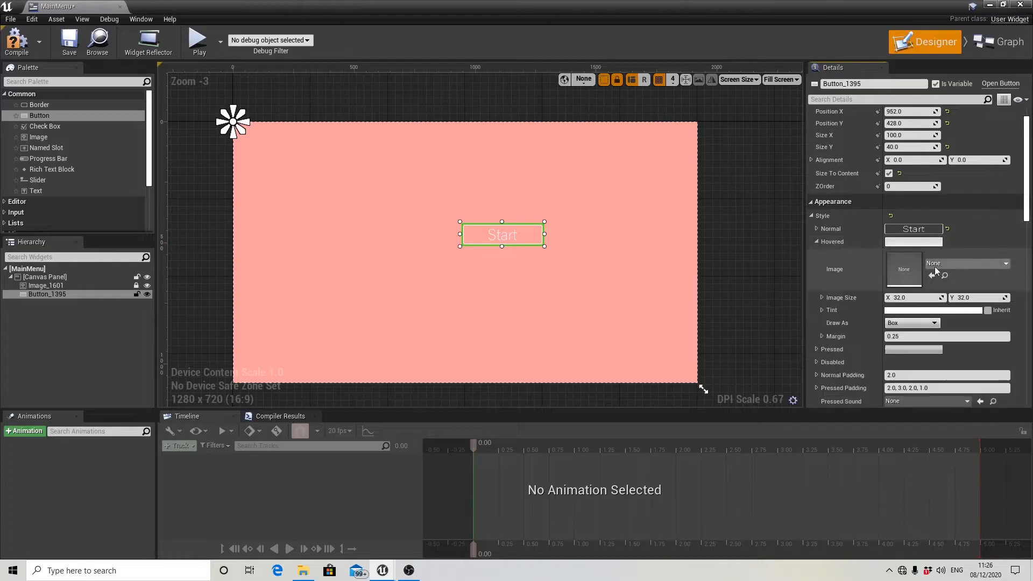
left_click(950, 266)
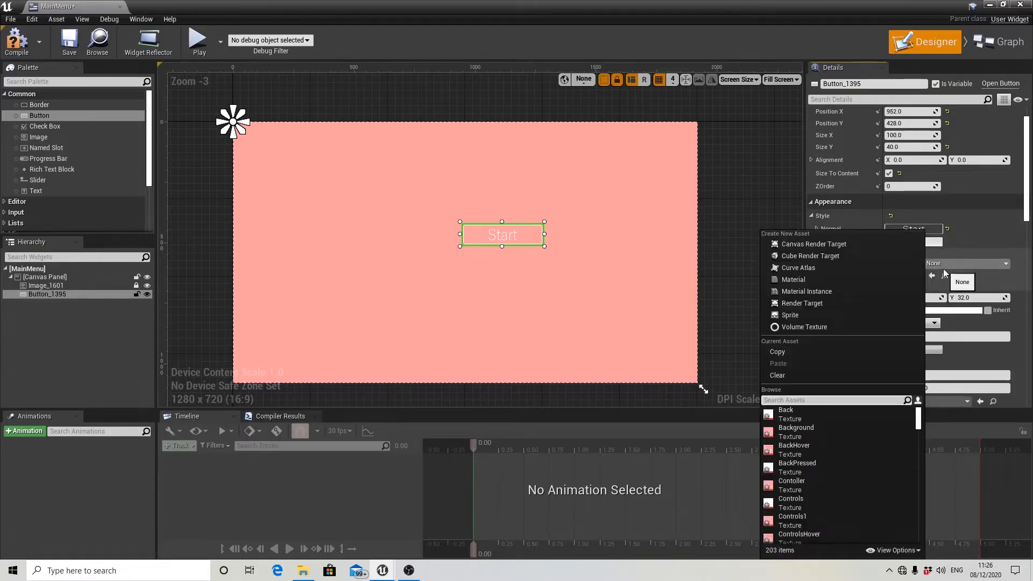
type("sta")
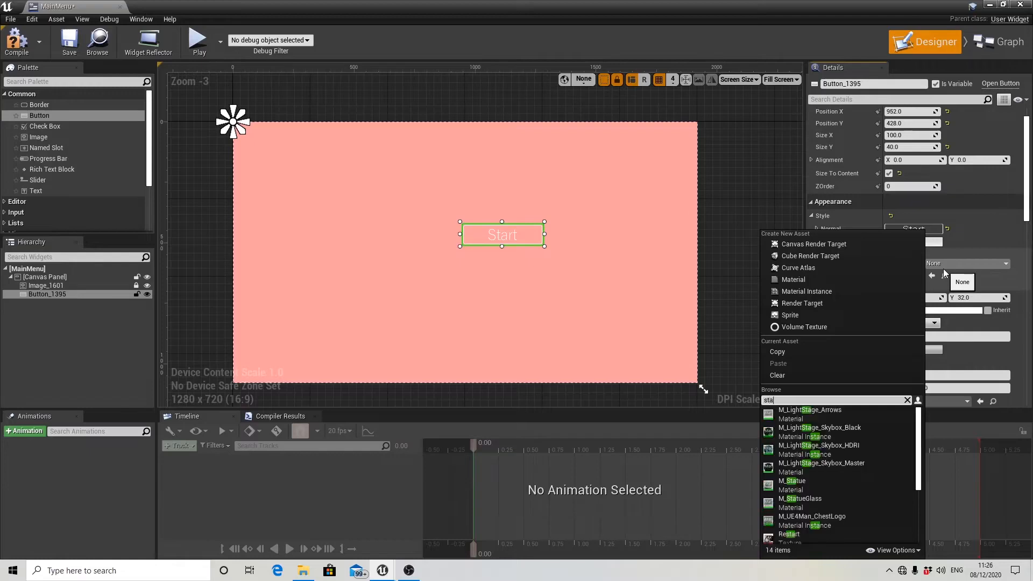
type("rt hover")
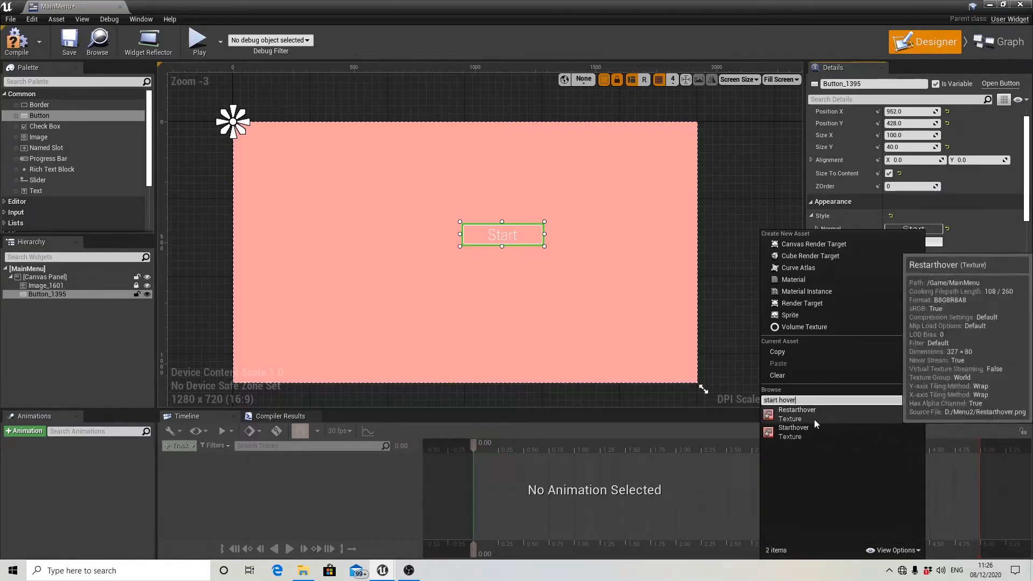
left_click(794, 430)
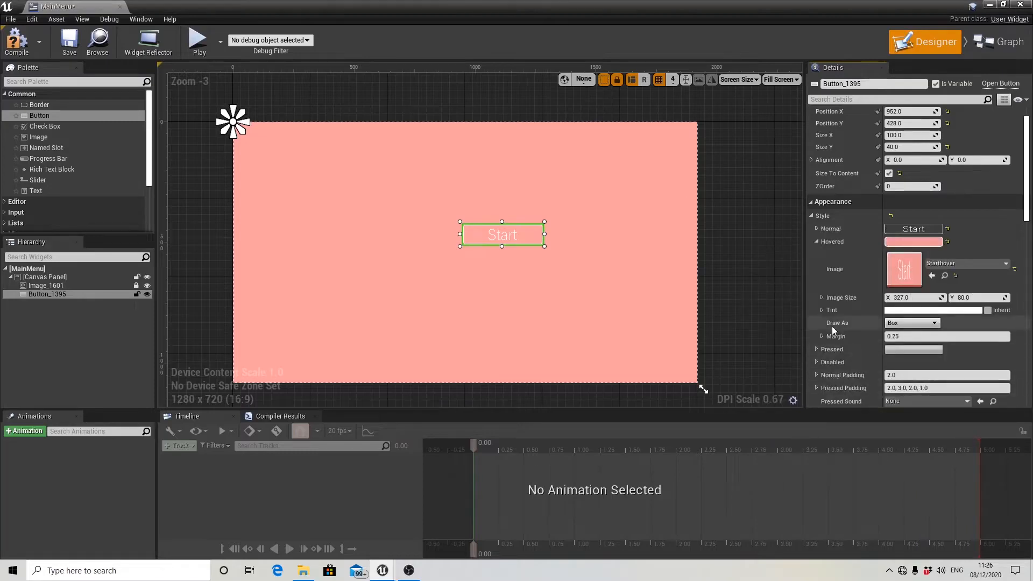
left_click(891, 338)
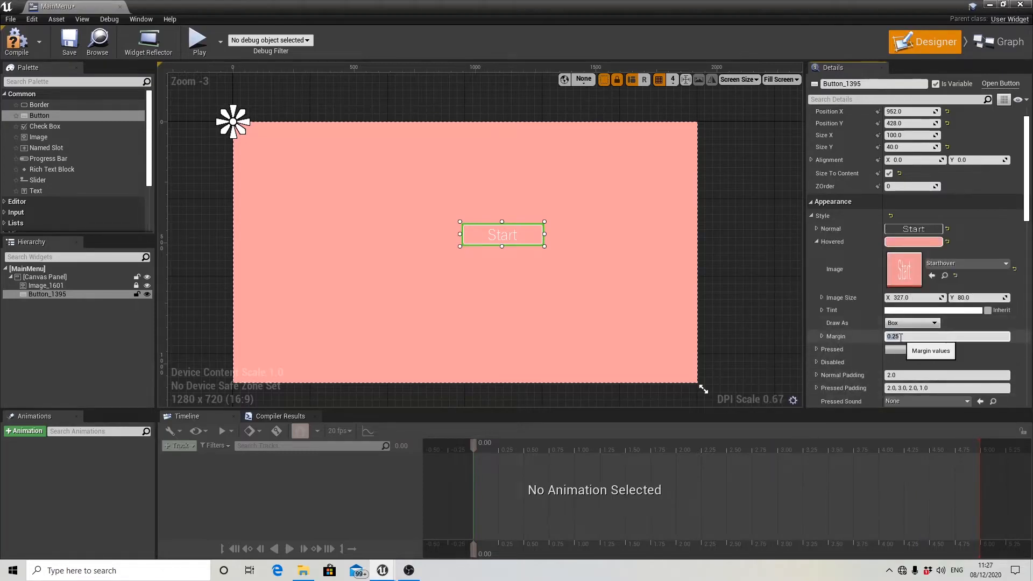
type("0")
key("Return")
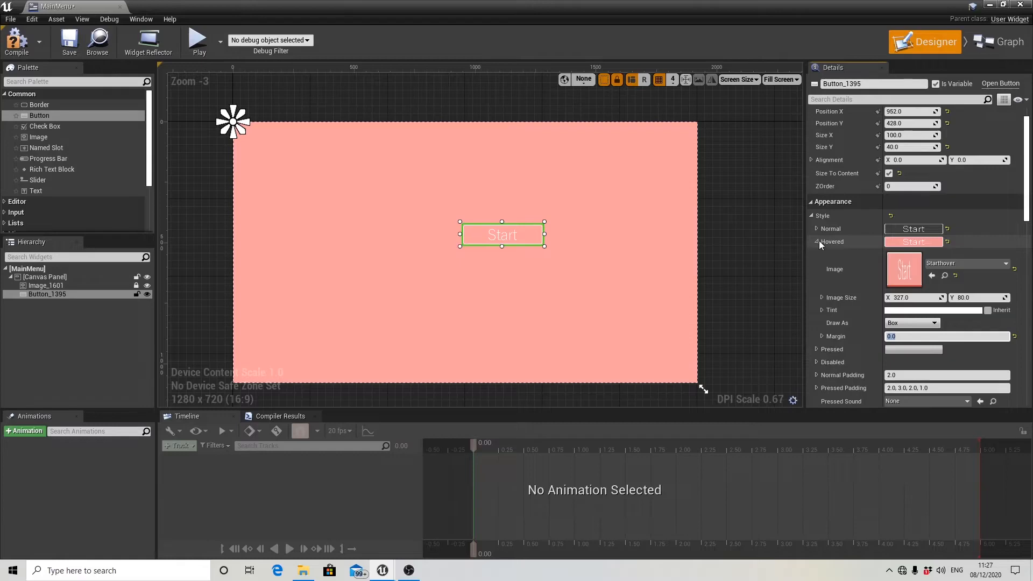
left_click(817, 242)
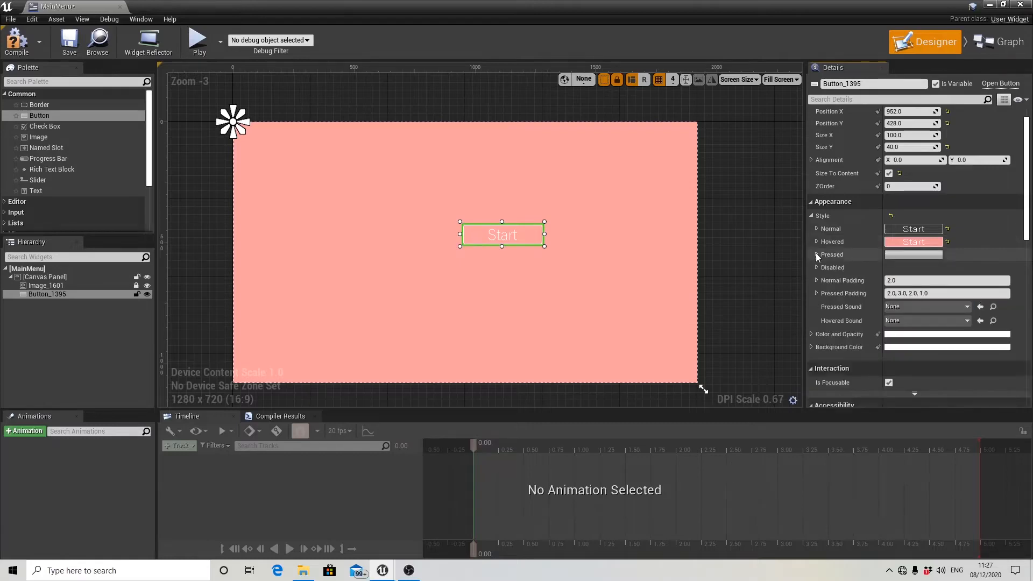
Assign the StartPressed2 texture to the Start button's Pressed style and set its margin to 0.
left_click(816, 254)
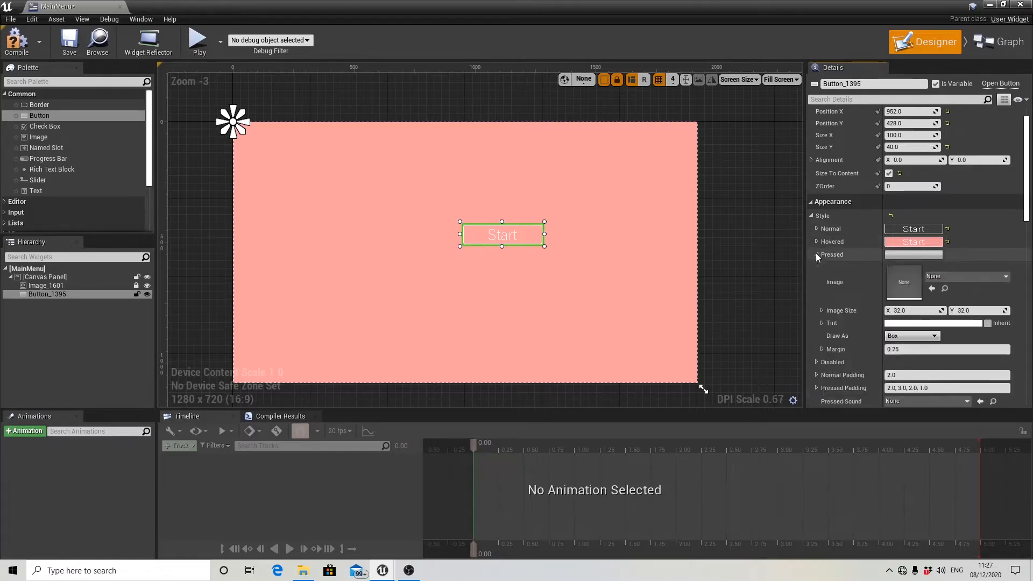
left_click(942, 275)
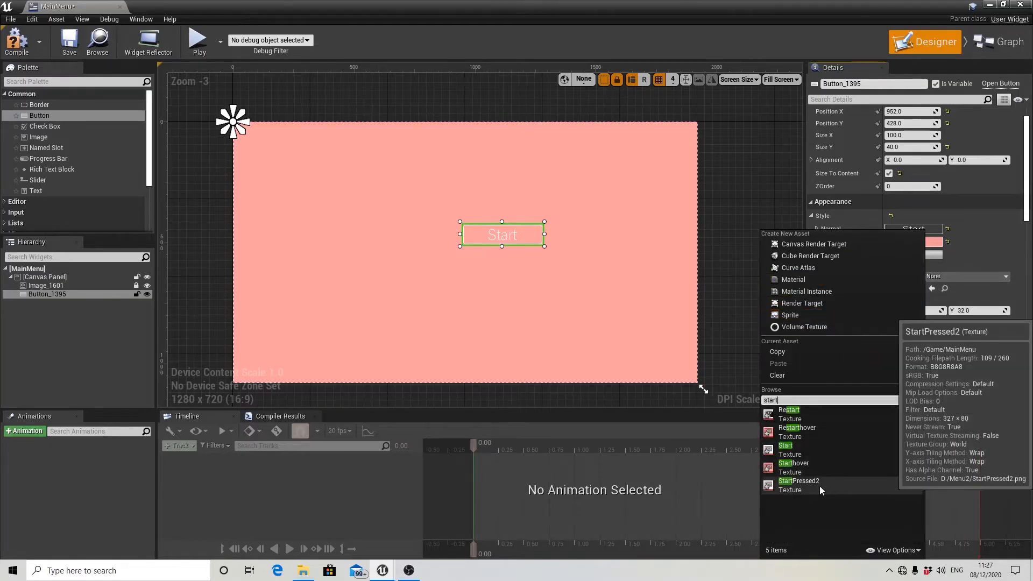
left_click(819, 486)
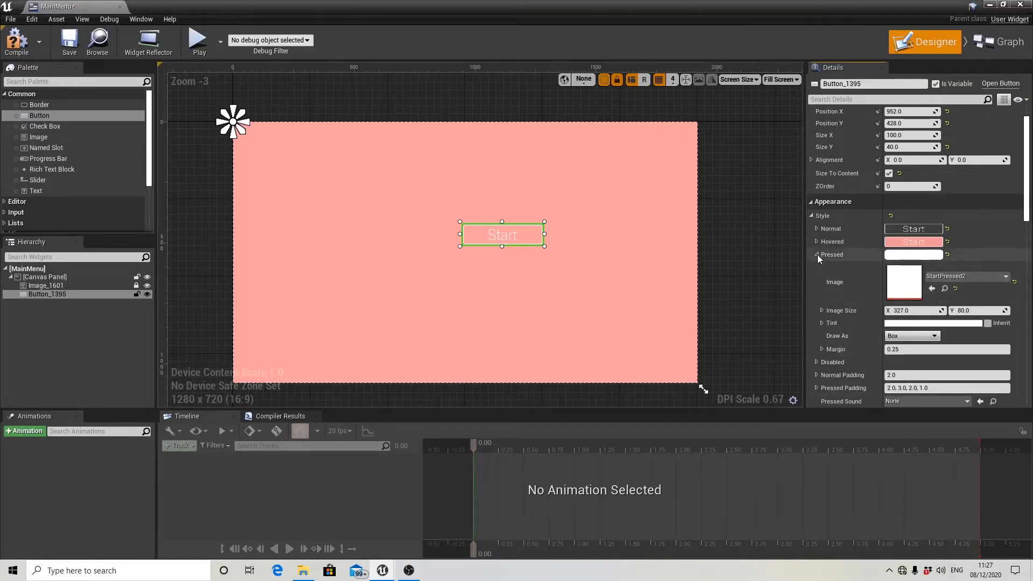
left_click(891, 349)
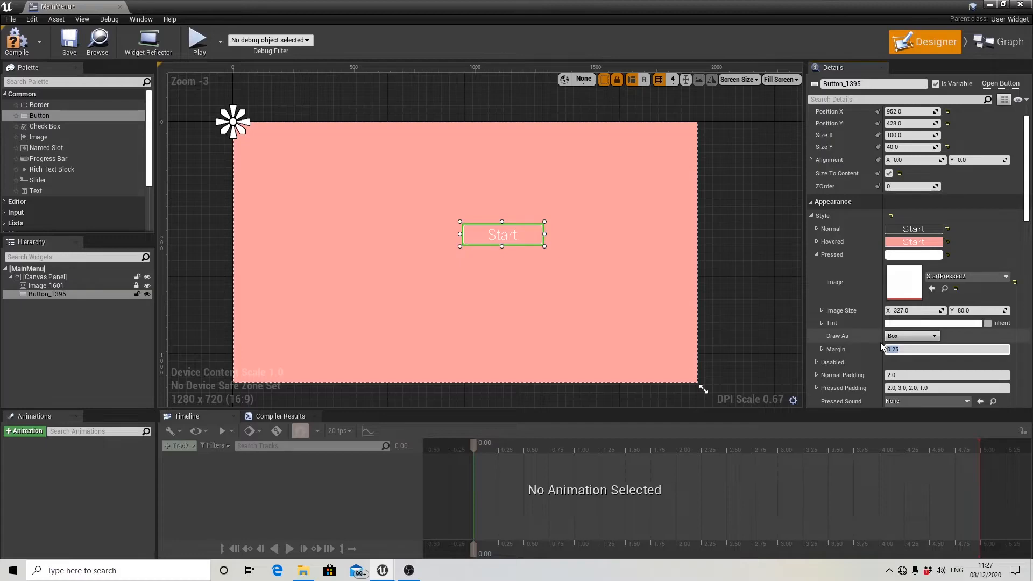
type("0")
key("Return")
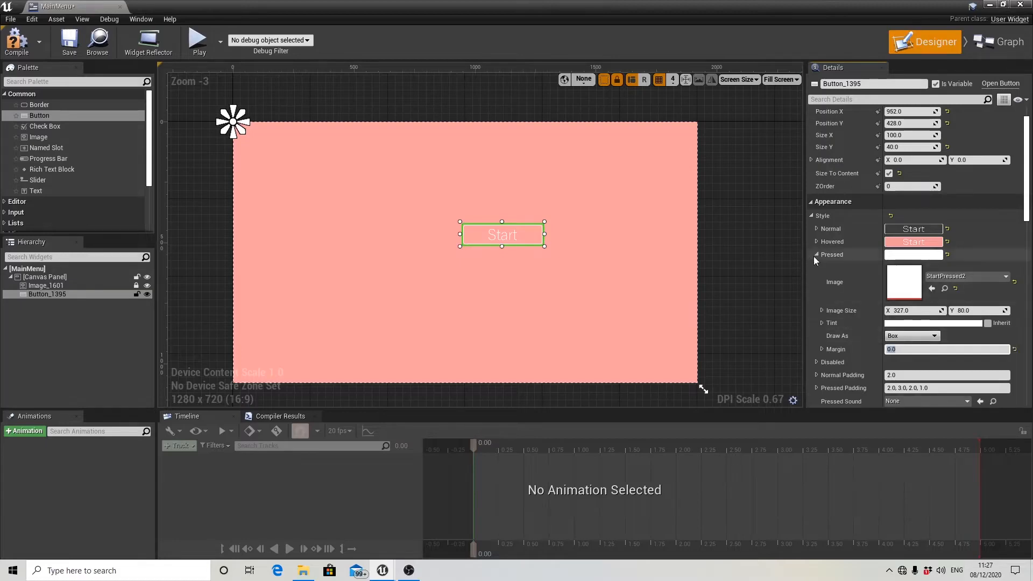
left_click(815, 256)
left_click(816, 256)
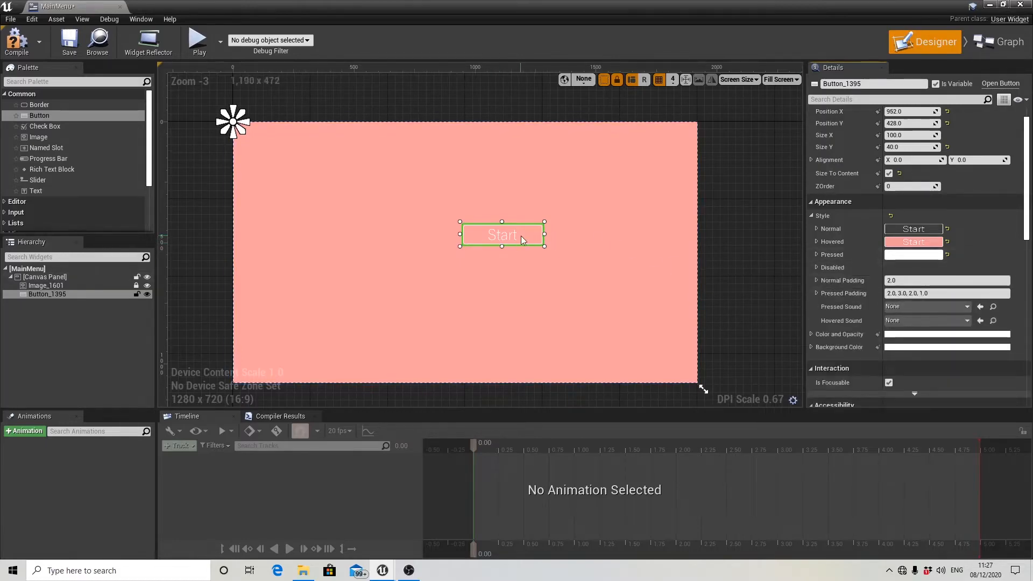
Move the Start button to about X 796, Y 352 and anchor it to the canvas centre.
left_click_drag(521, 236, 484, 218)
scroll(851, 147, "up", 2)
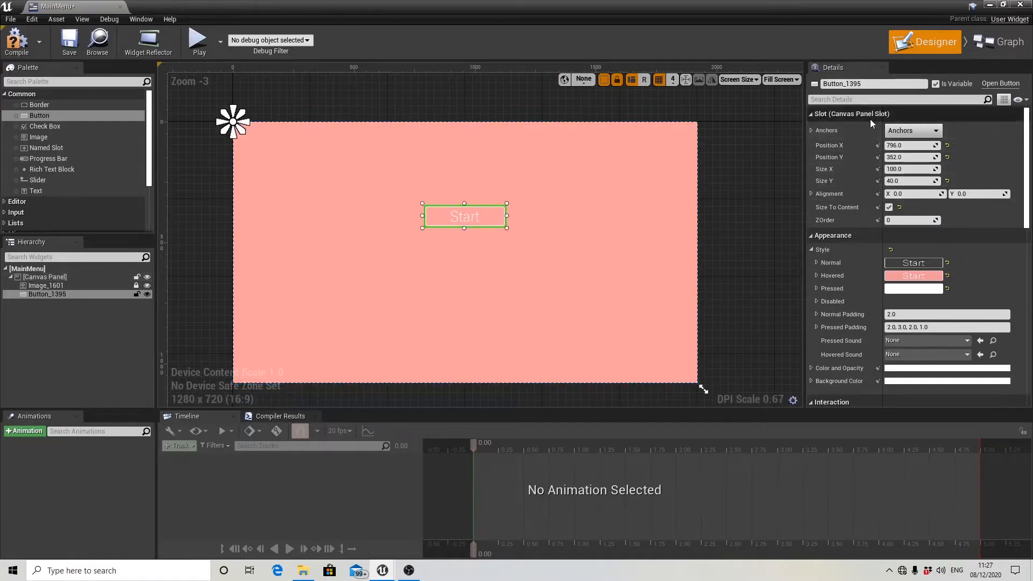
left_click(914, 131)
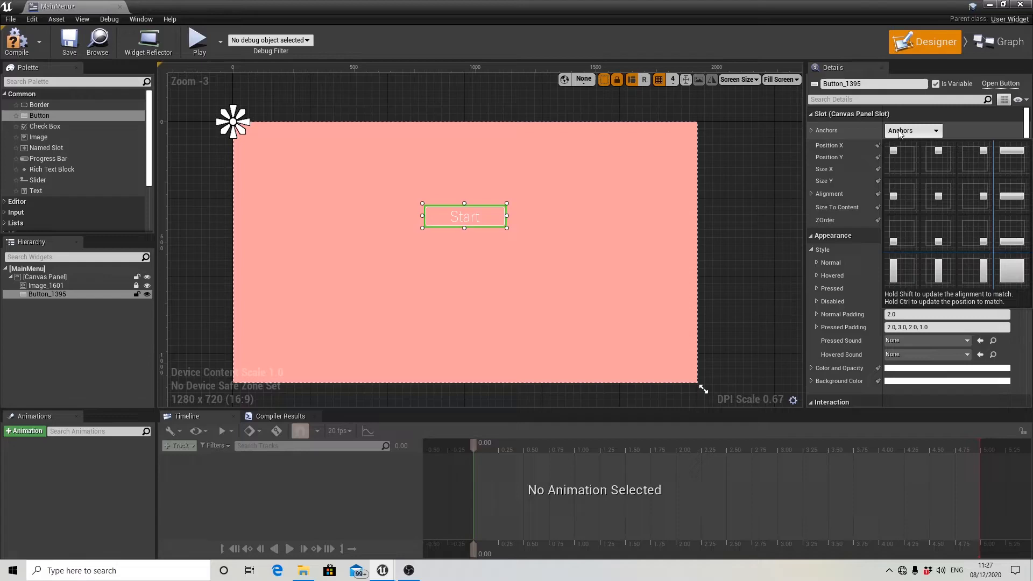
left_click(943, 202)
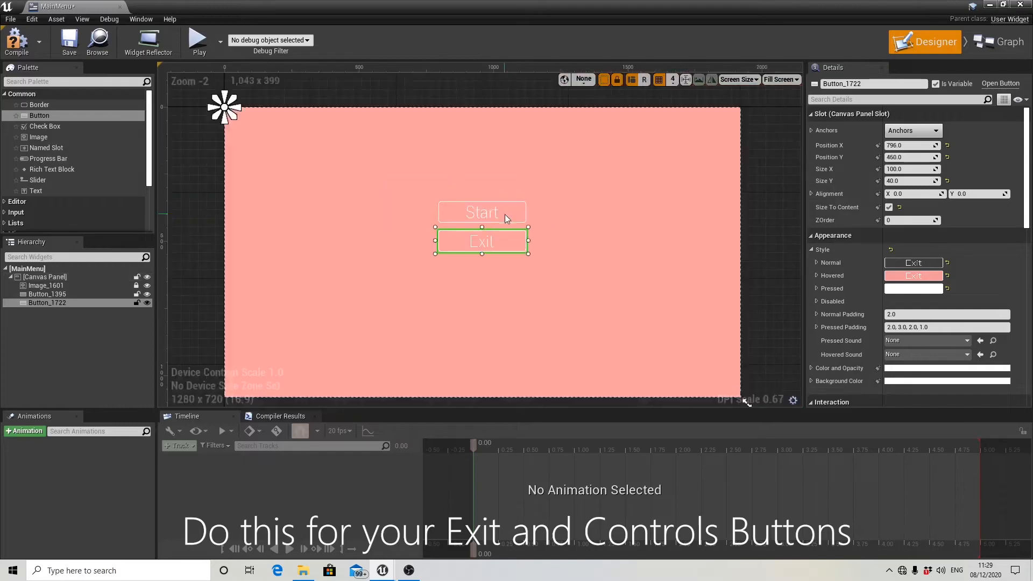
Add a Button widget for Controls and position it centrally between the Start and Exit buttons.
left_click_drag(39, 115, 482, 249)
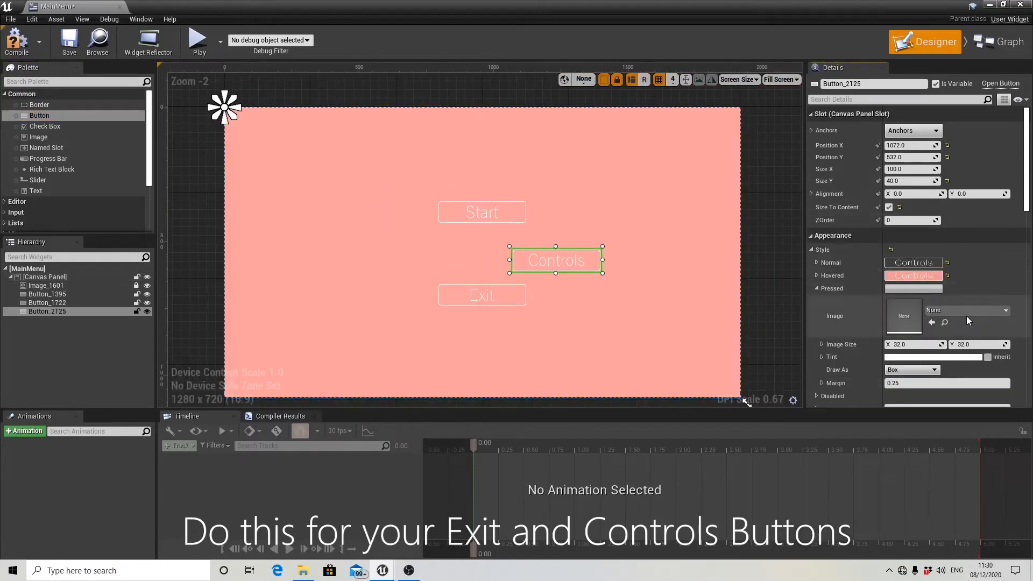
left_click_drag(556, 260, 512, 212)
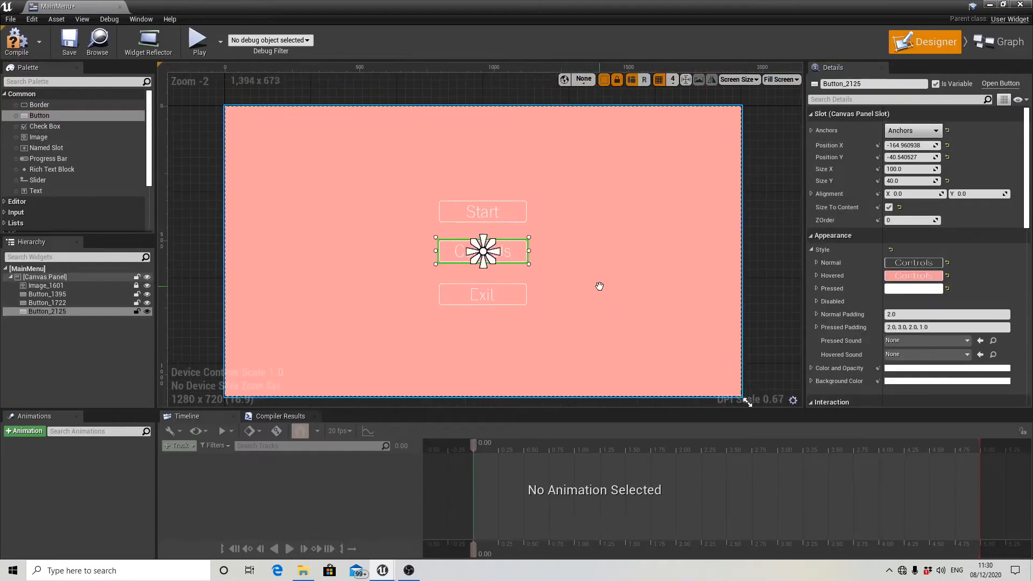
left_click(771, 263)
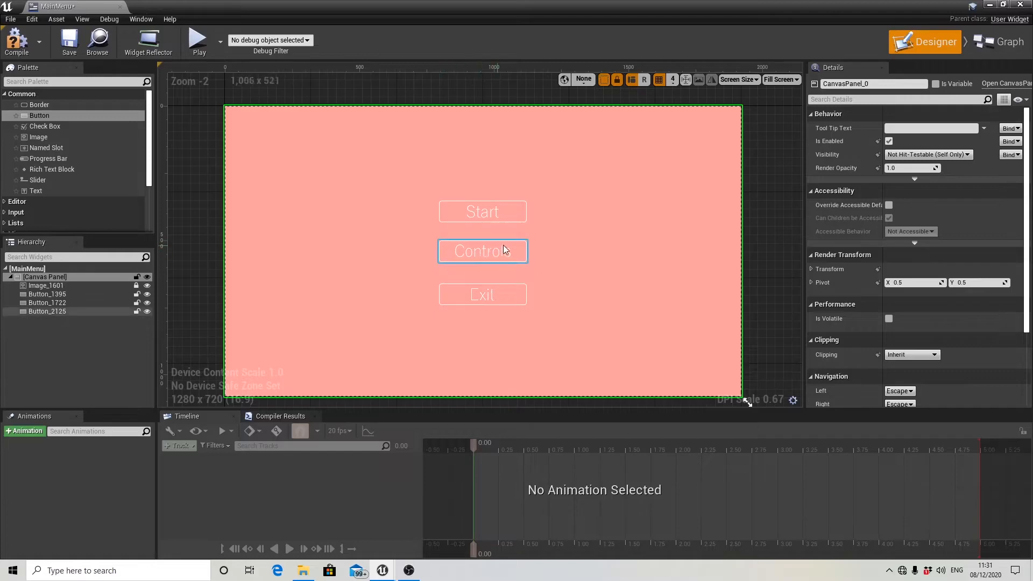
Add an On Clicked event for the Start button.
scroll(505, 250, "down", 2)
right_click_drag(605, 266, 606, 272)
scroll(606, 273, "up", 1)
right_click_drag(673, 262, 700, 265)
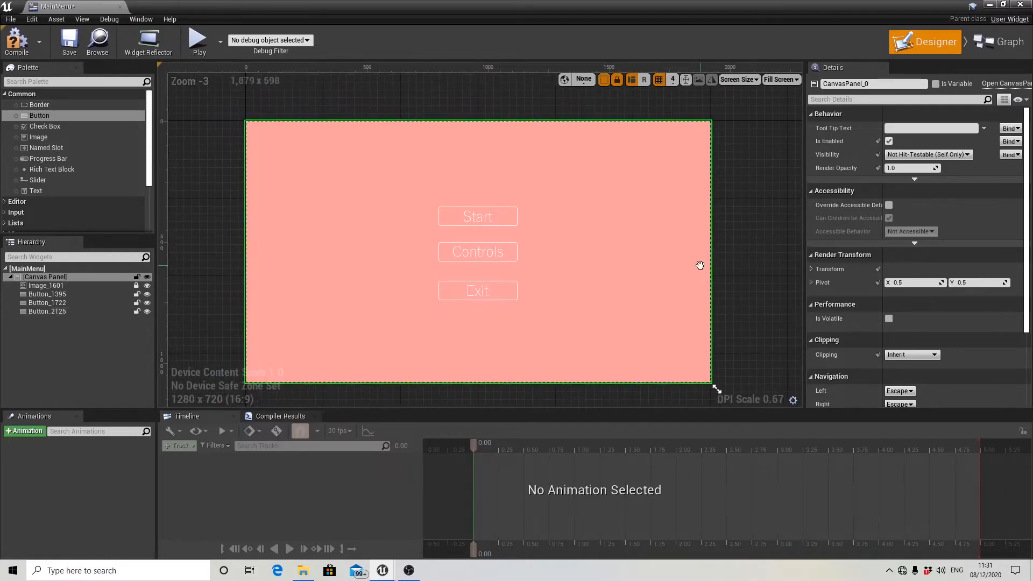
left_click(496, 224)
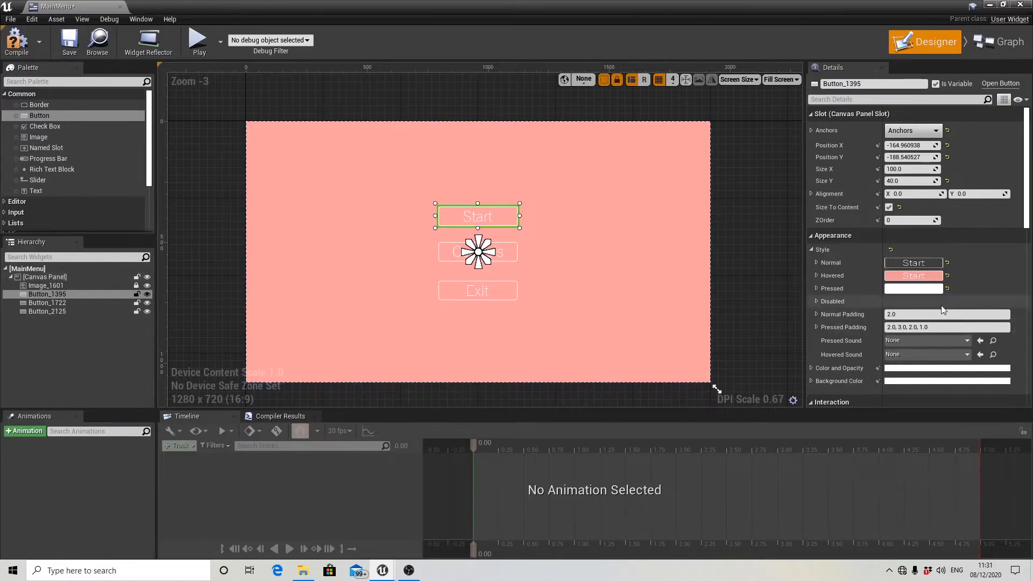
scroll(915, 307, "down", 3)
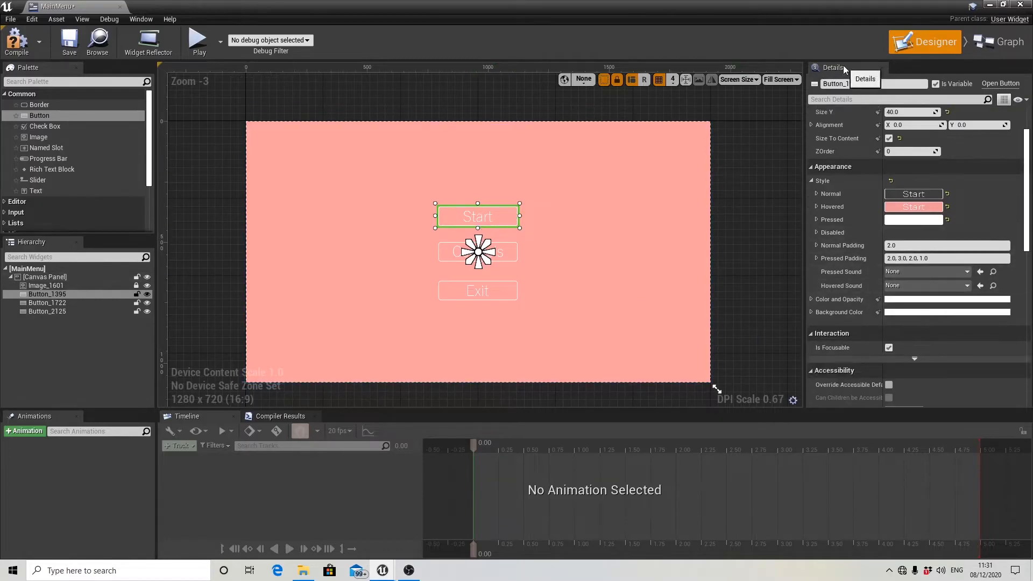
scroll(980, 264, "down", 10)
scroll(980, 263, "down", 5)
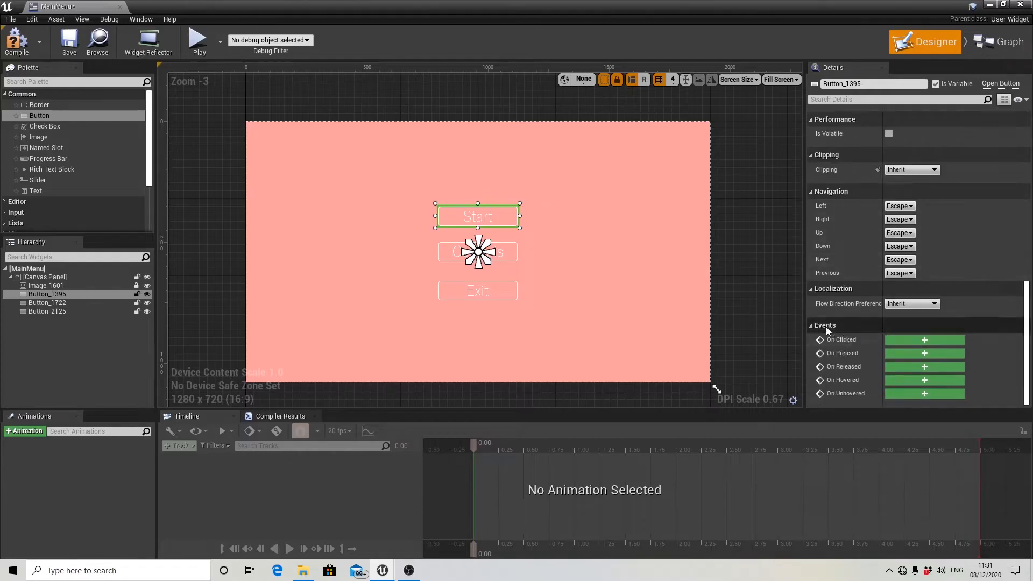
left_click(913, 341)
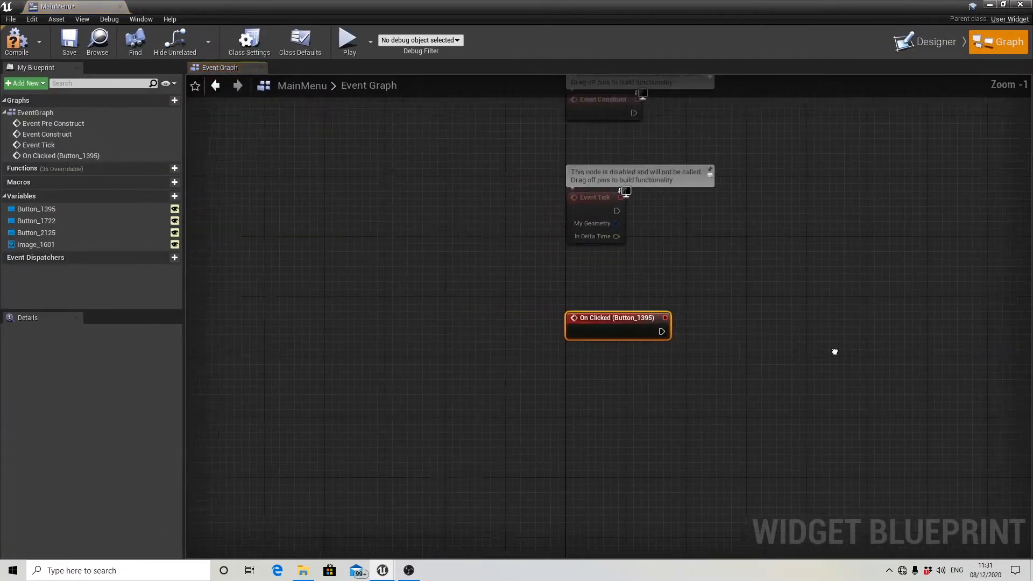
Connect an Open Level node to the Start button's On Clicked event and align it level with the event node.
scroll(577, 338, "up", 1)
right_click_drag(835, 351, 595, 328)
scroll(603, 298, "down", 2)
scroll(550, 319, "up", 1)
mouse_move(526, 325)
right_mouse_down()
mouse_move(526, 302)
mouse_move(509, 324)
right_mouse_up()
scroll(526, 303, "up", 1)
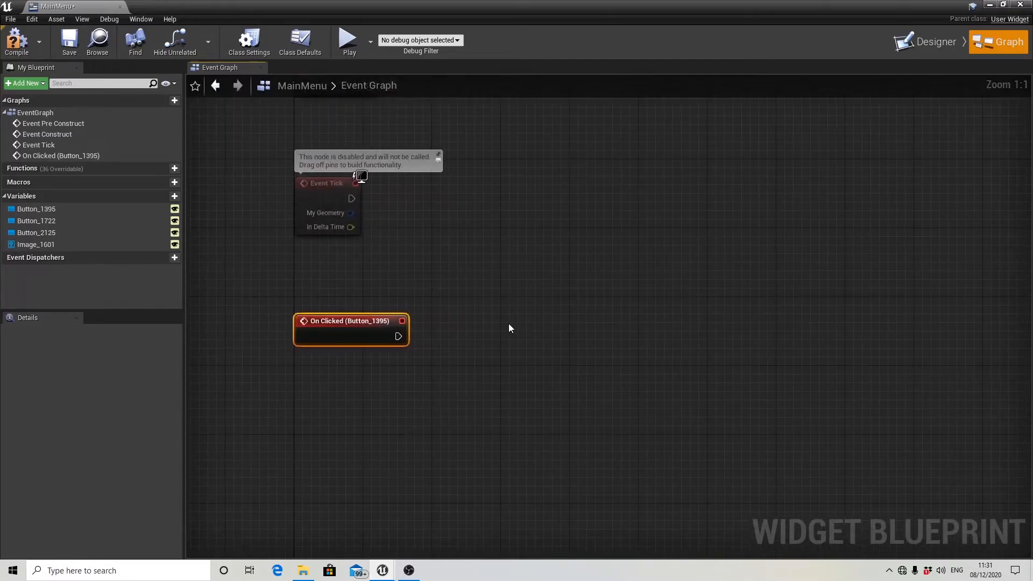
left_click_drag(398, 337, 515, 335)
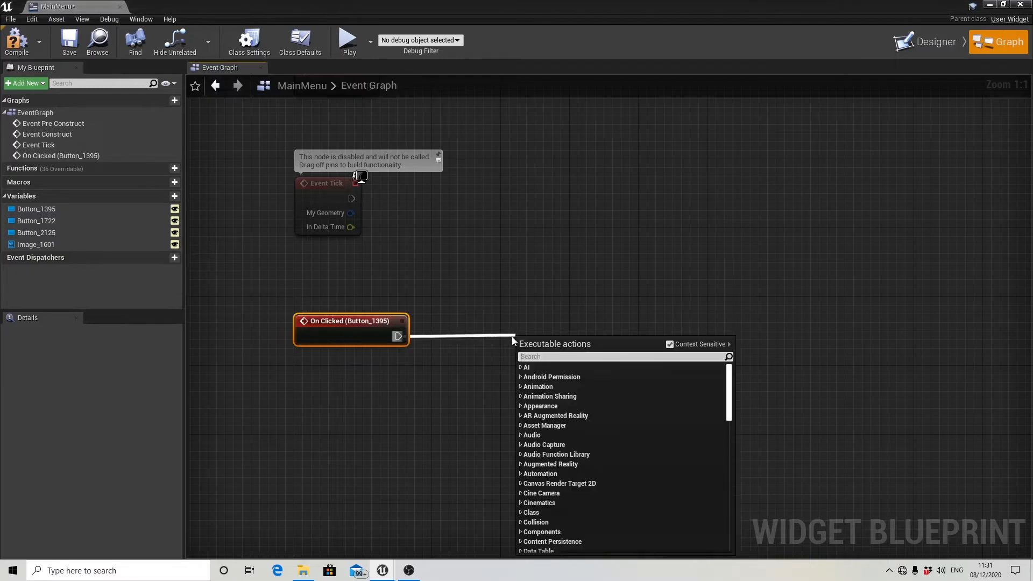
type("open")
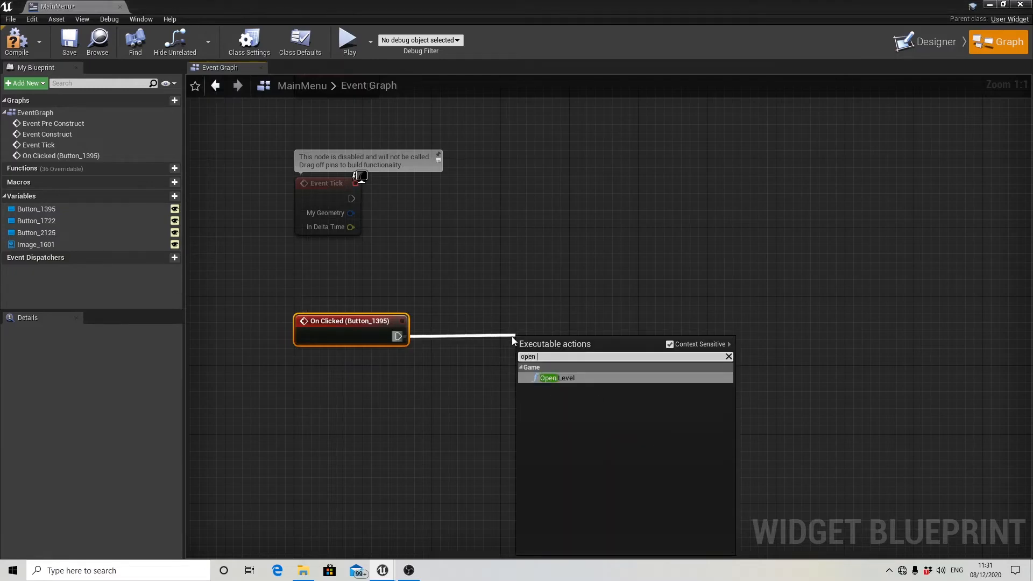
left_click(558, 377)
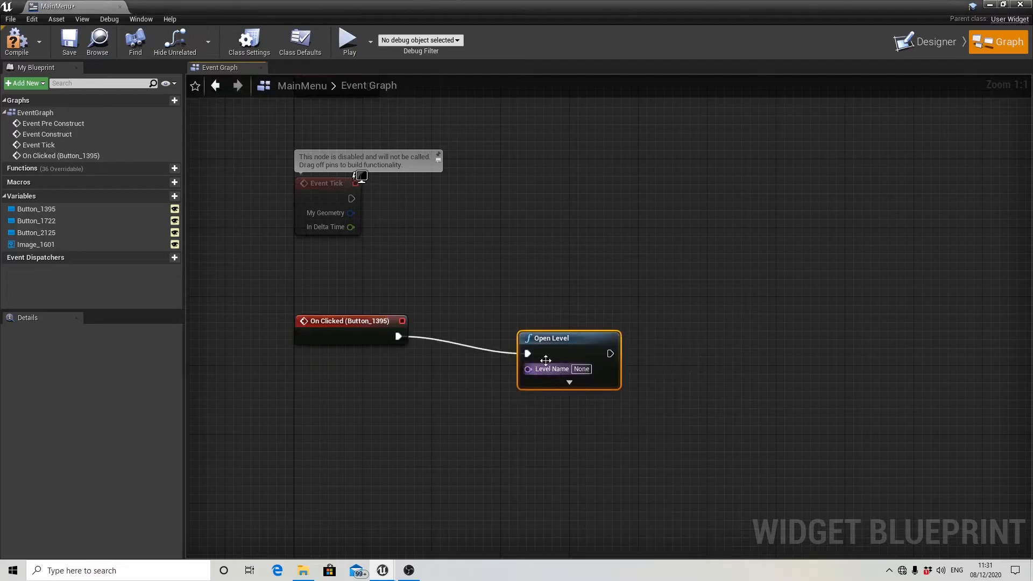
left_click_drag(546, 360, 537, 343)
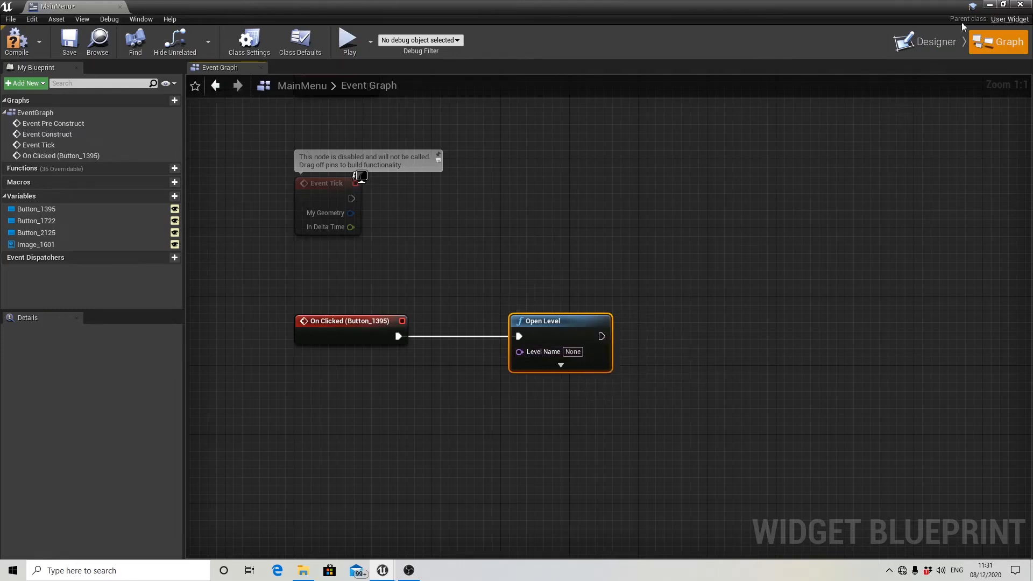
Copy the name of the ThirdPersonExampleMap level in the ThirdPersonBP Maps folder.
left_click(992, 6)
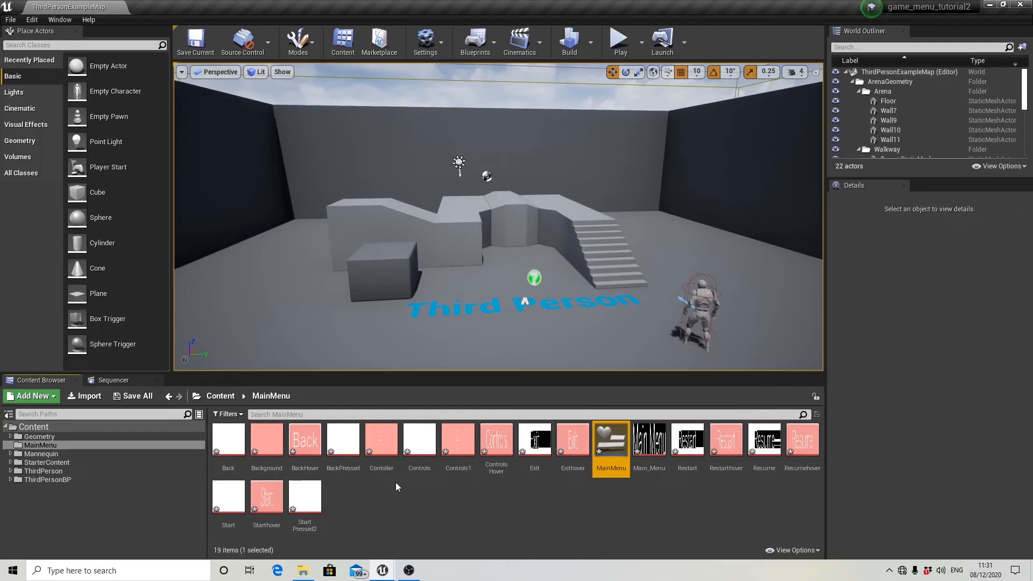
left_click(75, 478)
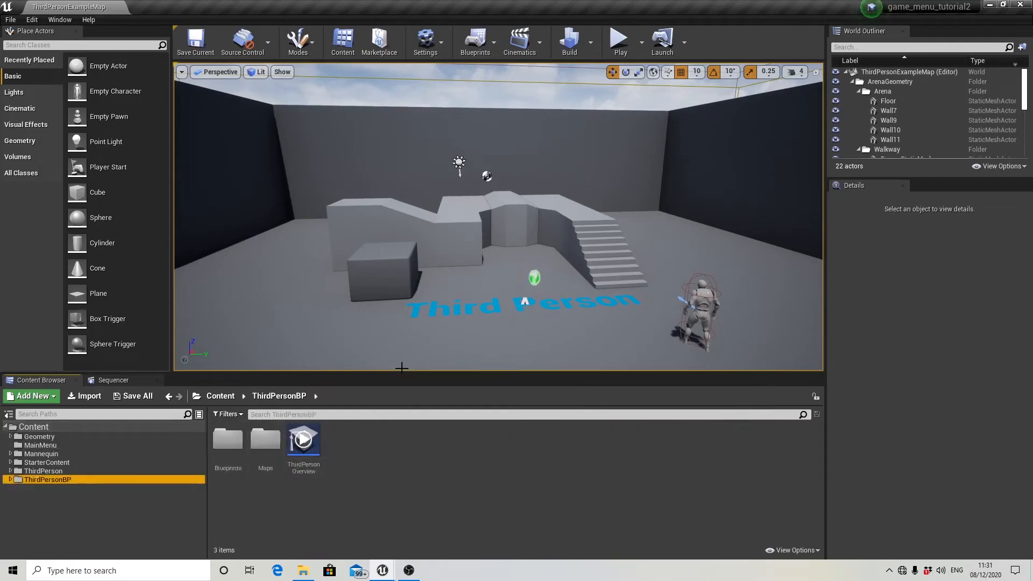
scroll(434, 262, "down", 2)
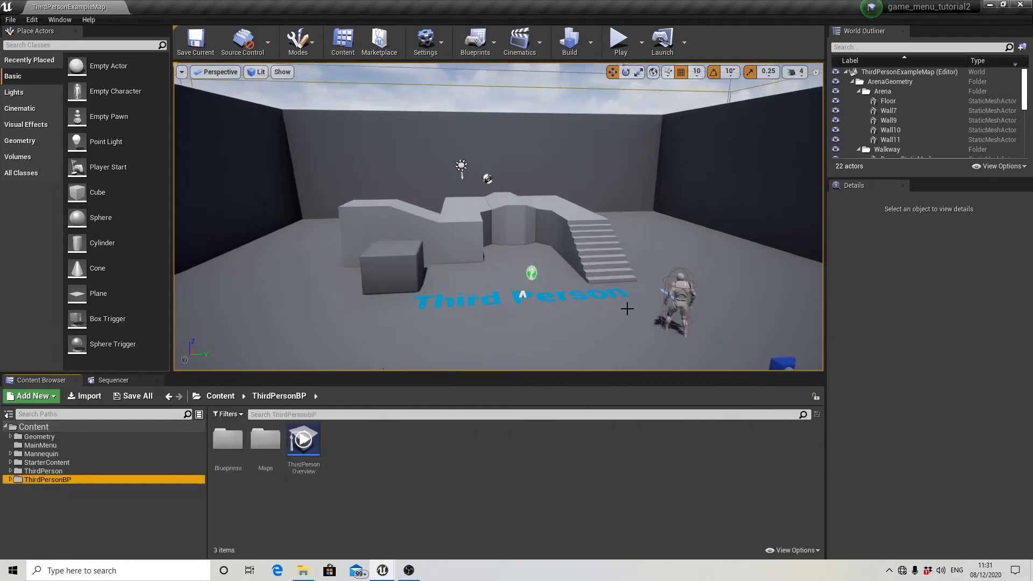
double_click(266, 439)
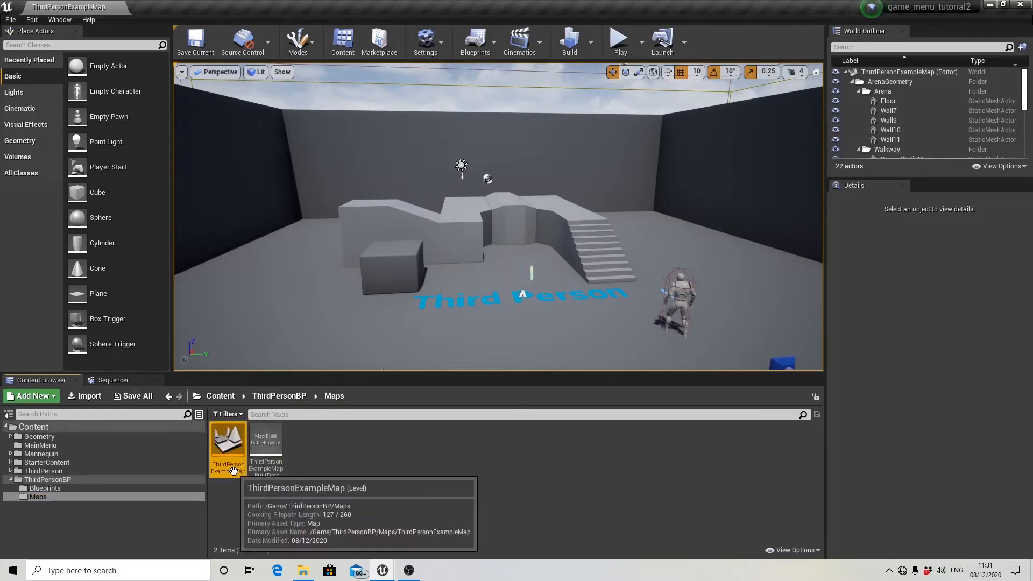
left_click(236, 469)
left_click(236, 470)
key("ctrl+c")
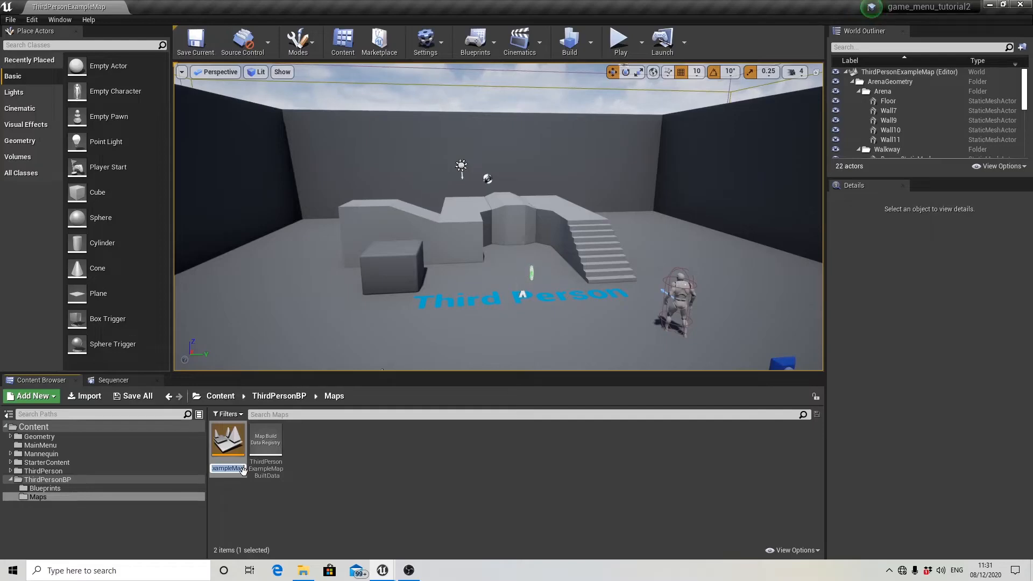
Return to the MainMenu widget's graph and set the Open Level node's level name to ThirdPersonExampleMap.
left_click(66, 444)
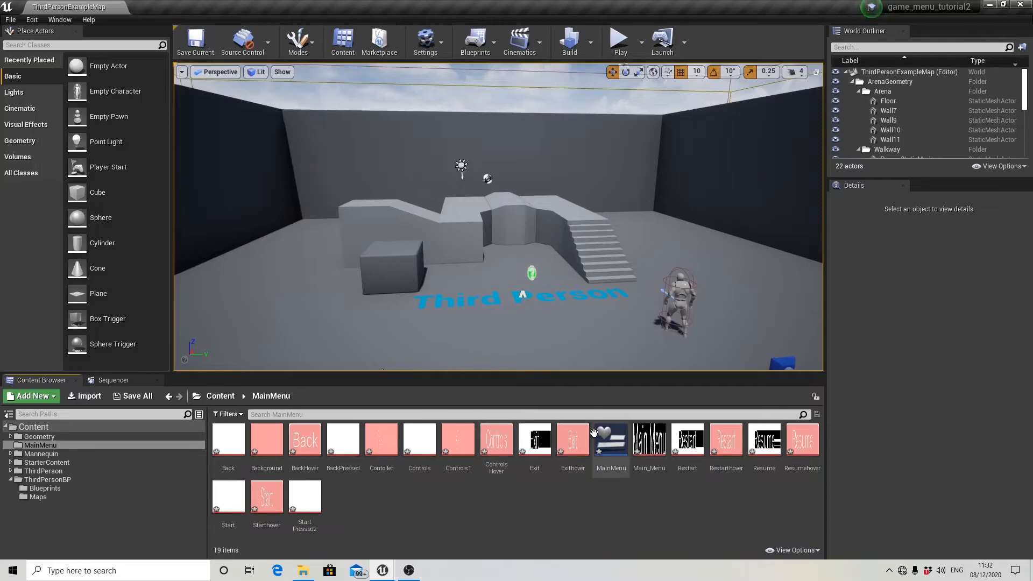
double_click(597, 436)
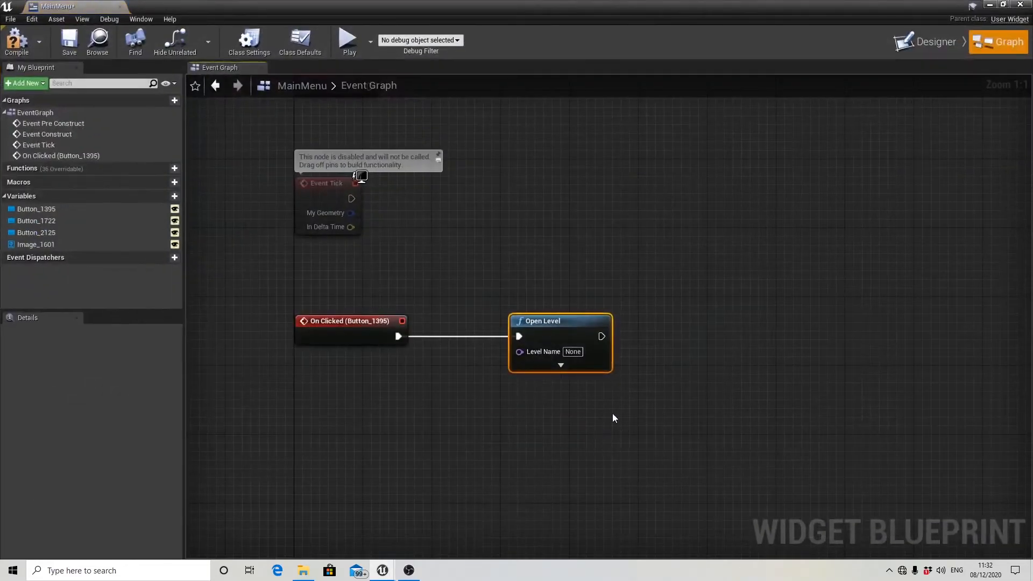
left_click(574, 351)
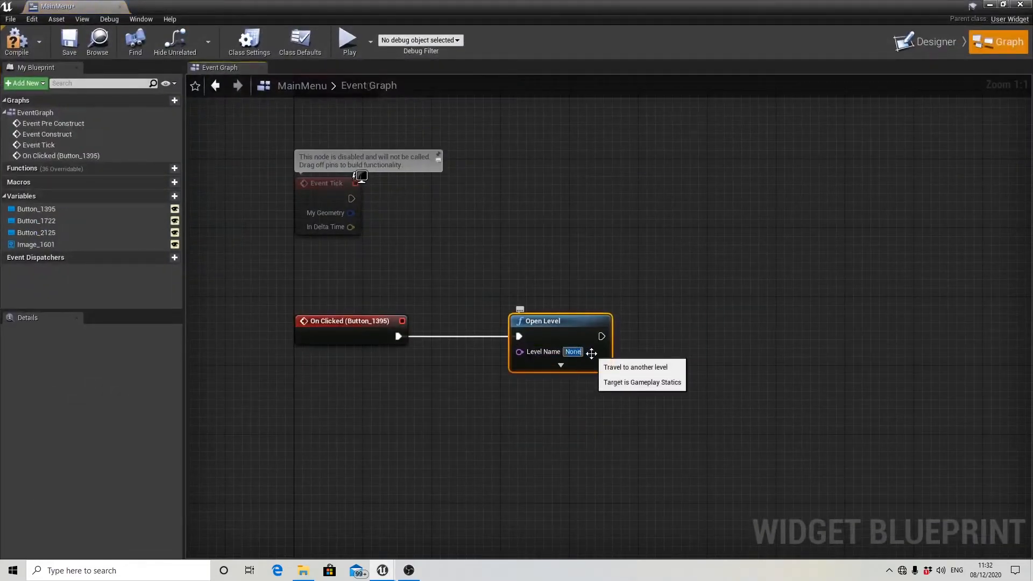
key("ctrl+v")
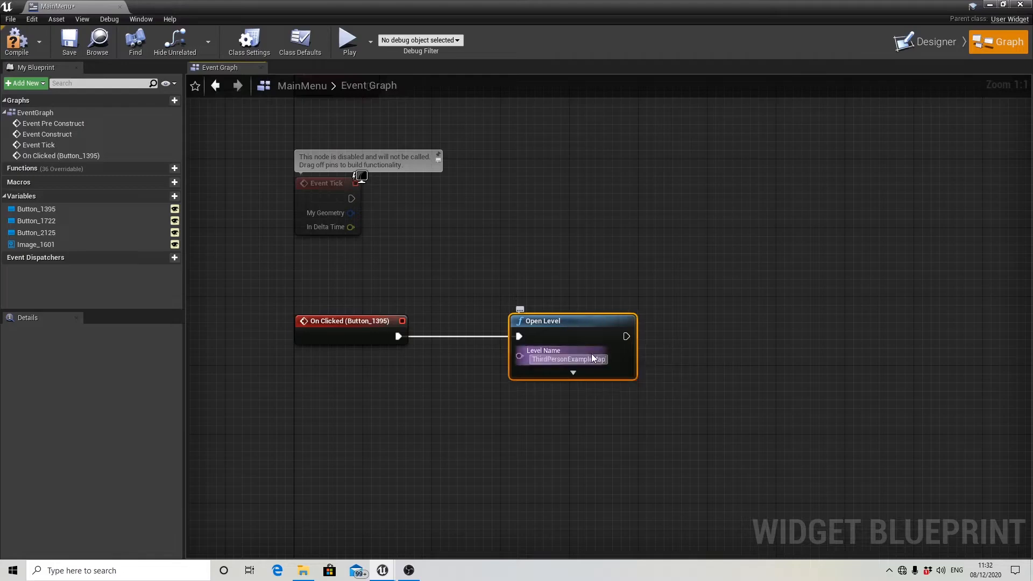
left_click(689, 337)
scroll(700, 342, "down", 2)
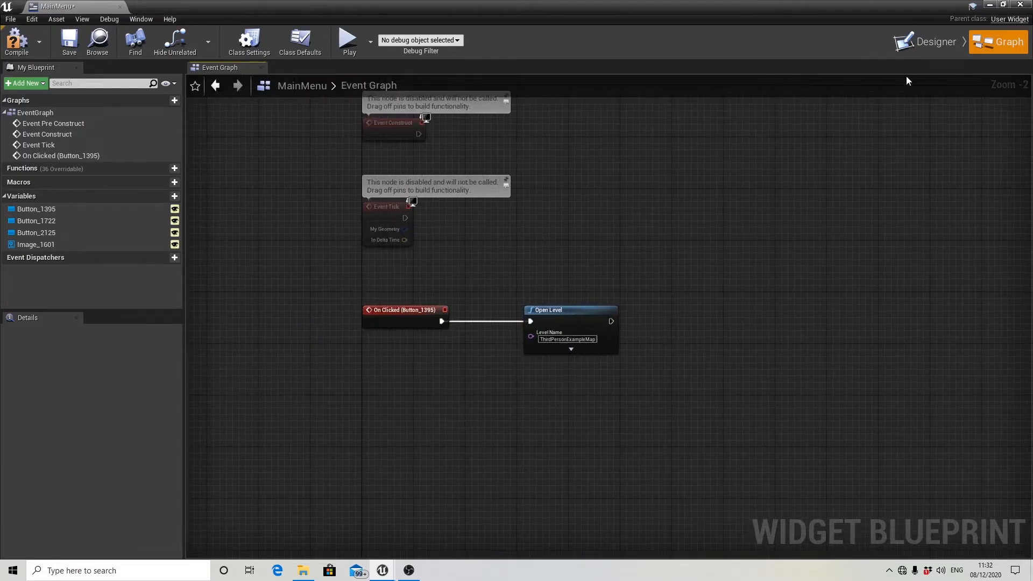
Add an On Clicked event for the Exit button.
left_click(922, 48)
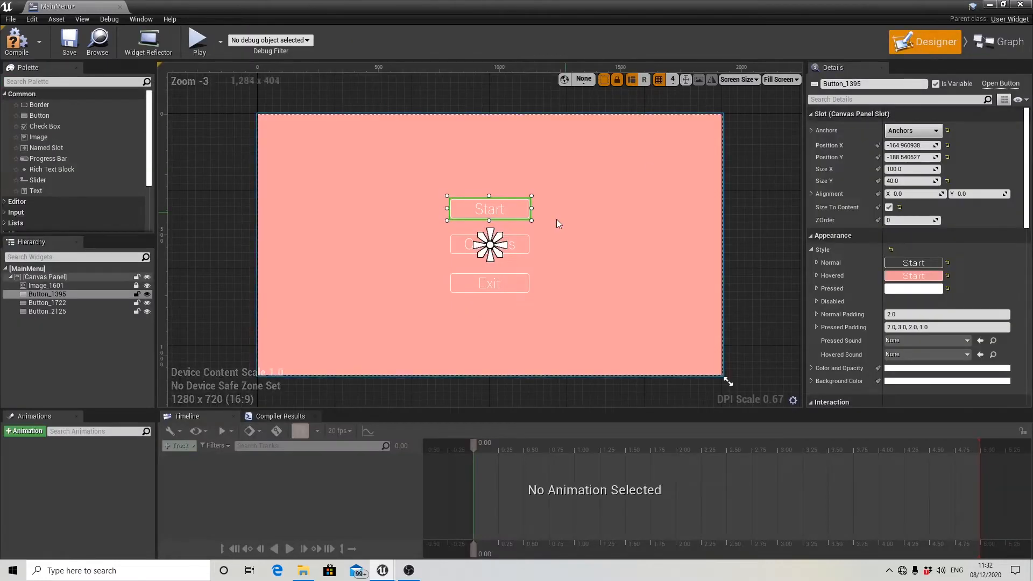
left_click(501, 285)
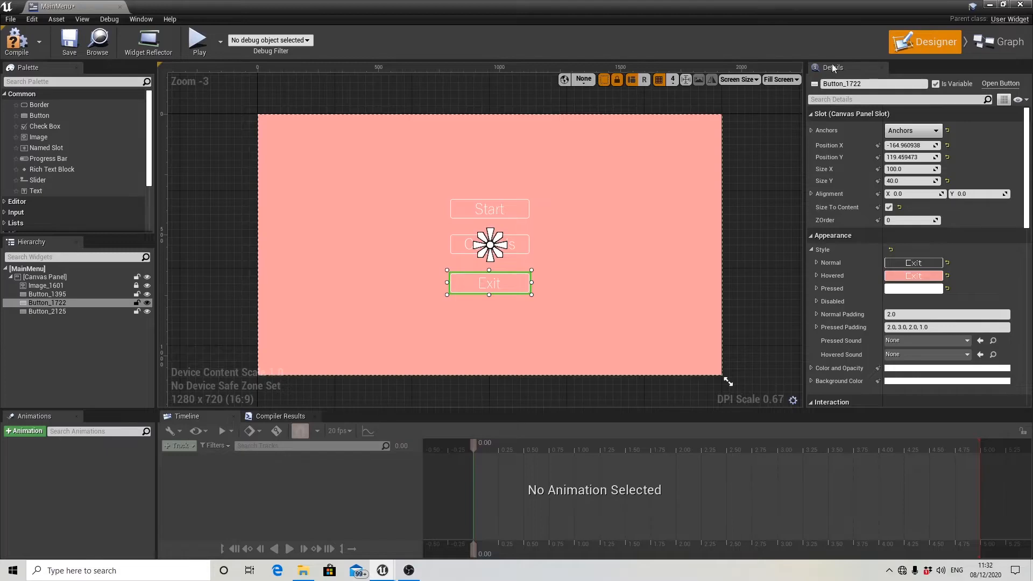
scroll(895, 153, "down", 15)
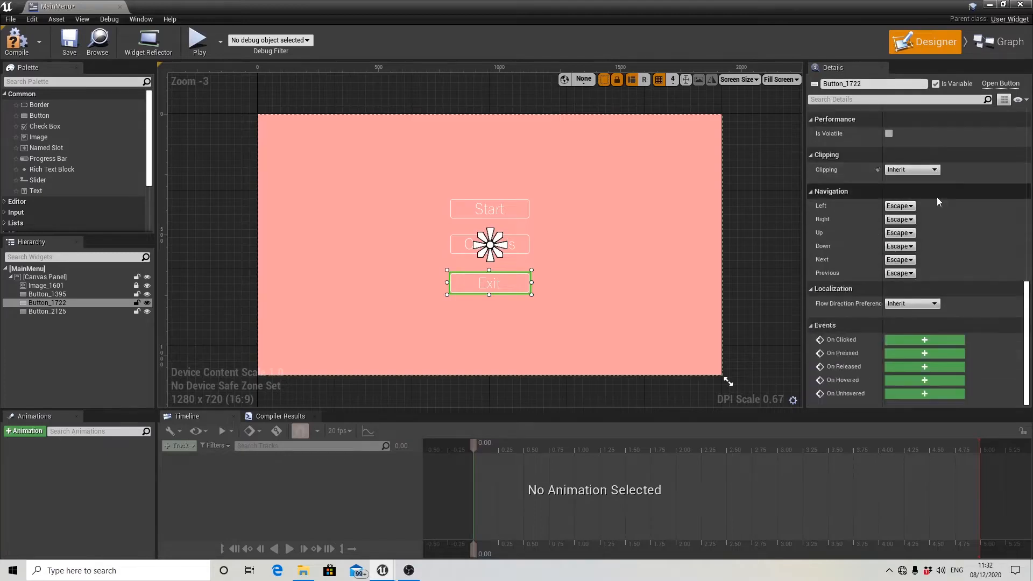
left_click(900, 340)
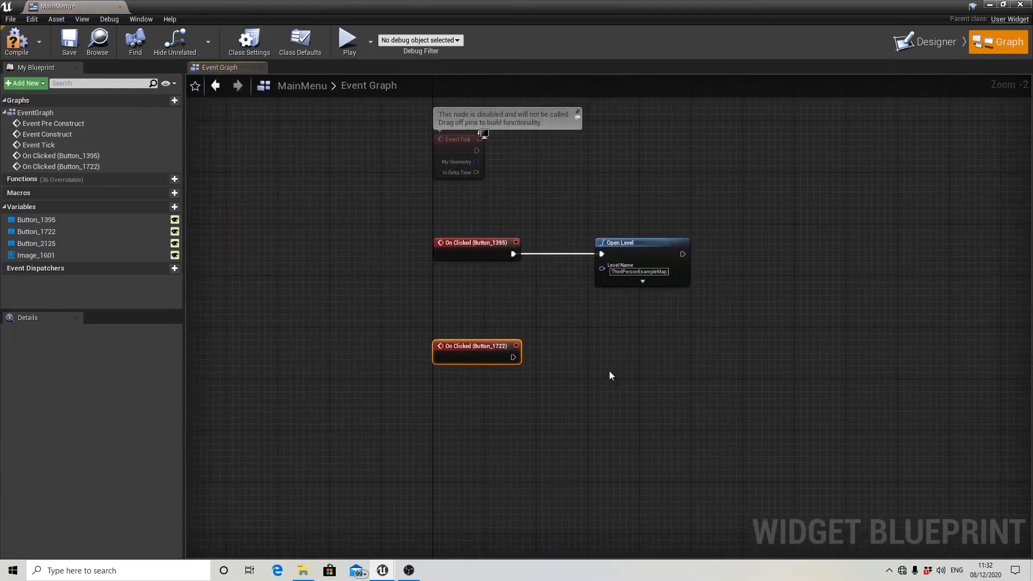
Connect an aligned Execute Console Command node with the command exit to the Exit button's click event, and compile and save the widget.
left_click_drag(464, 369, 556, 363)
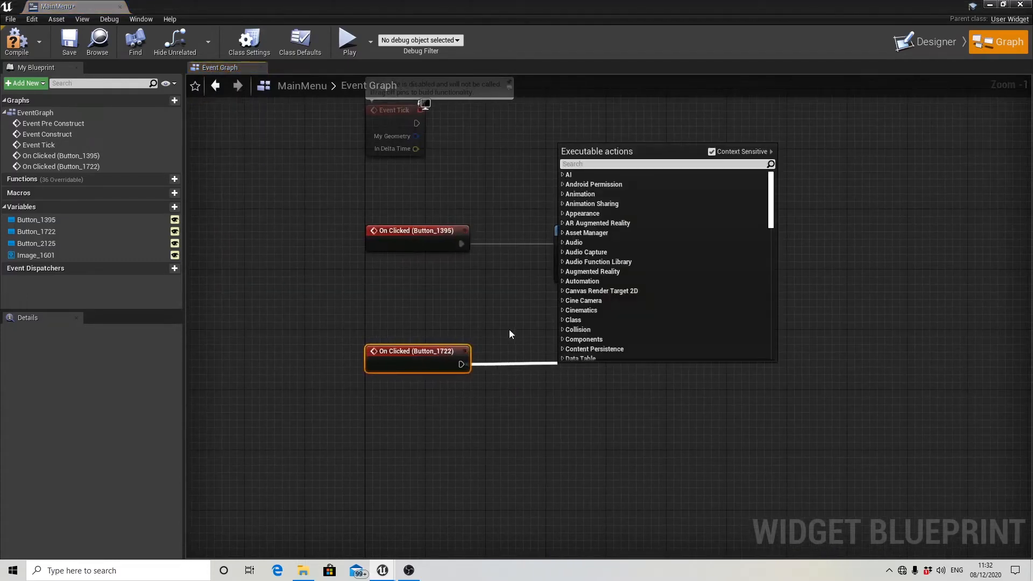
type("exec")
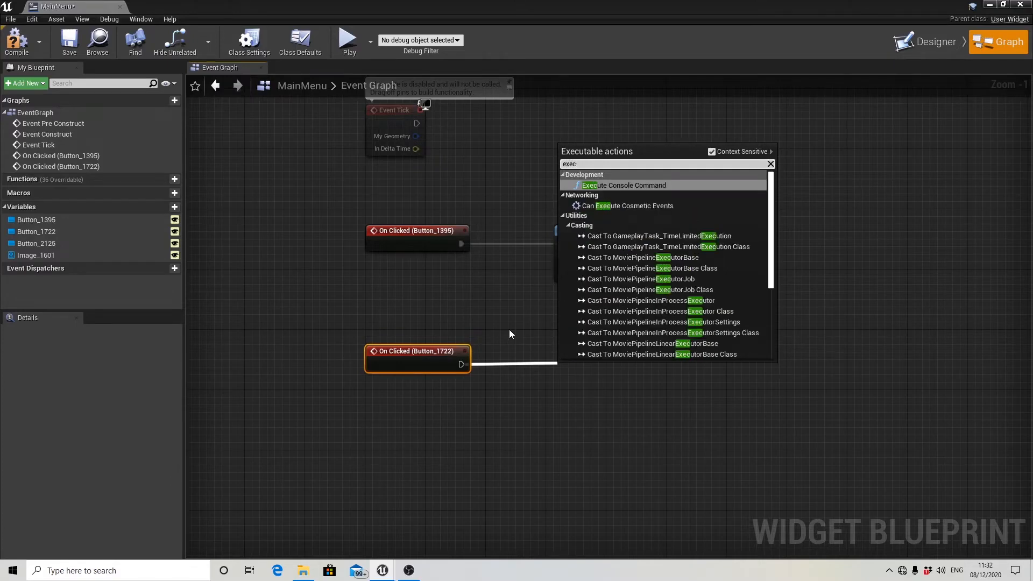
left_click(647, 185)
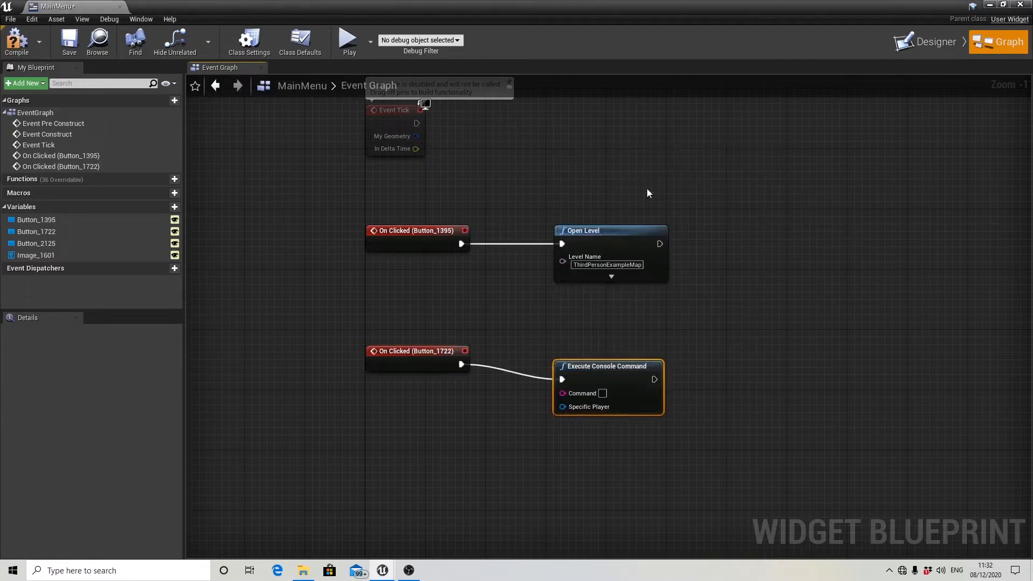
mouse_move(592, 368)
left_mouse_down()
mouse_move(599, 355)
mouse_move(585, 363)
left_mouse_up()
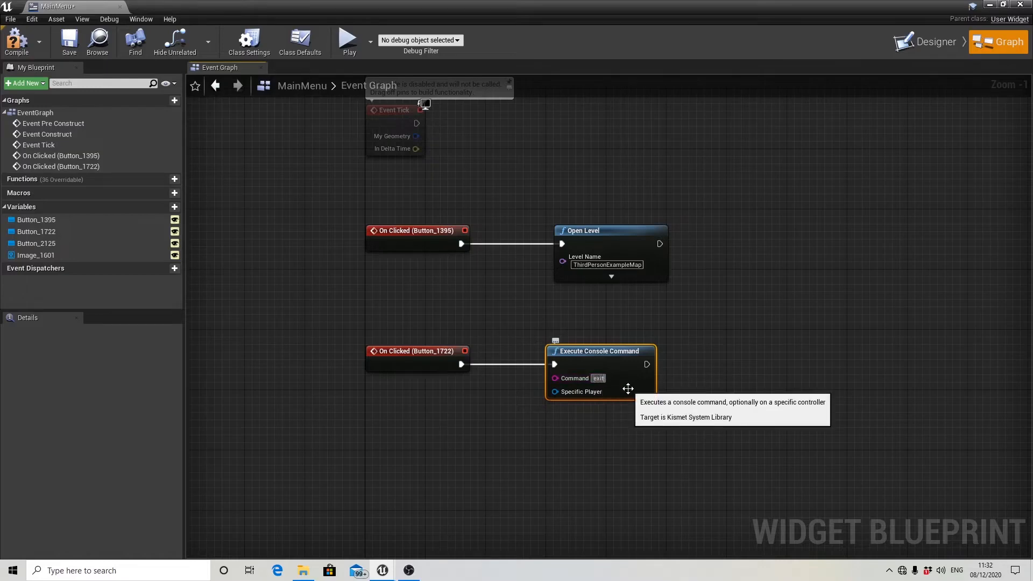
left_click_drag(591, 365, 597, 365)
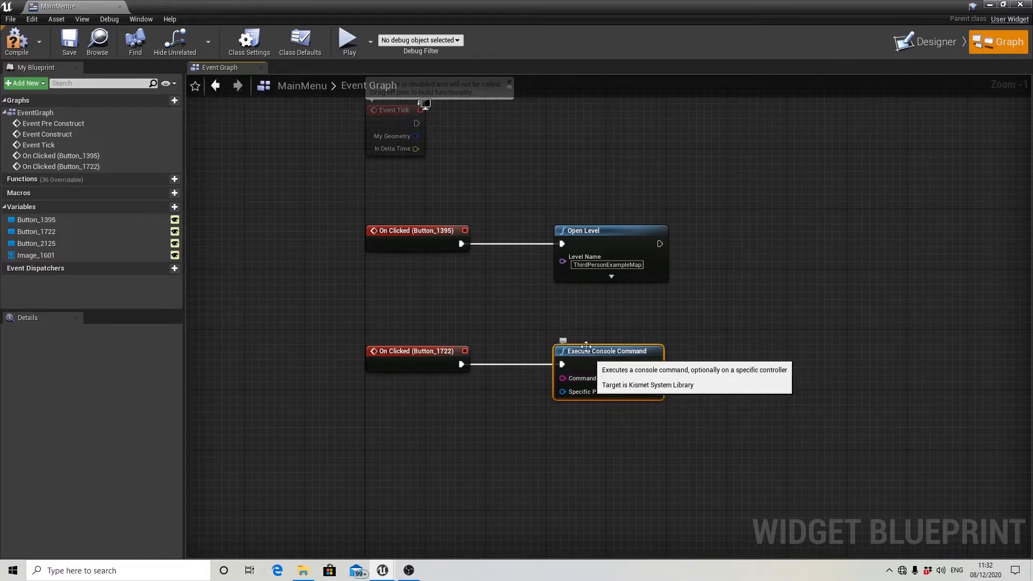
left_click(16, 41)
left_click(69, 40)
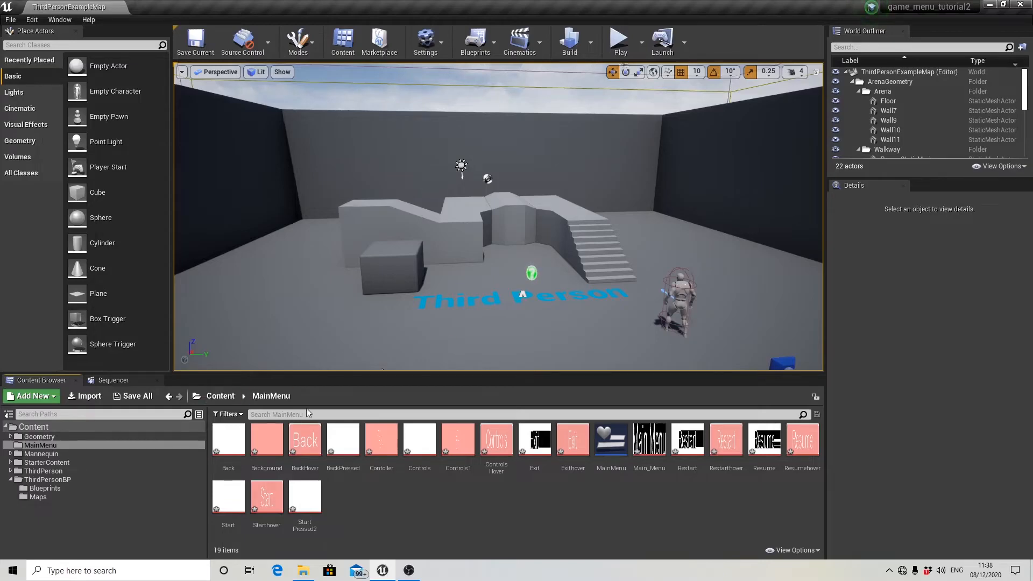
Create a new level named Mainmenulevel in the MainMenu content folder.
right_click(360, 511)
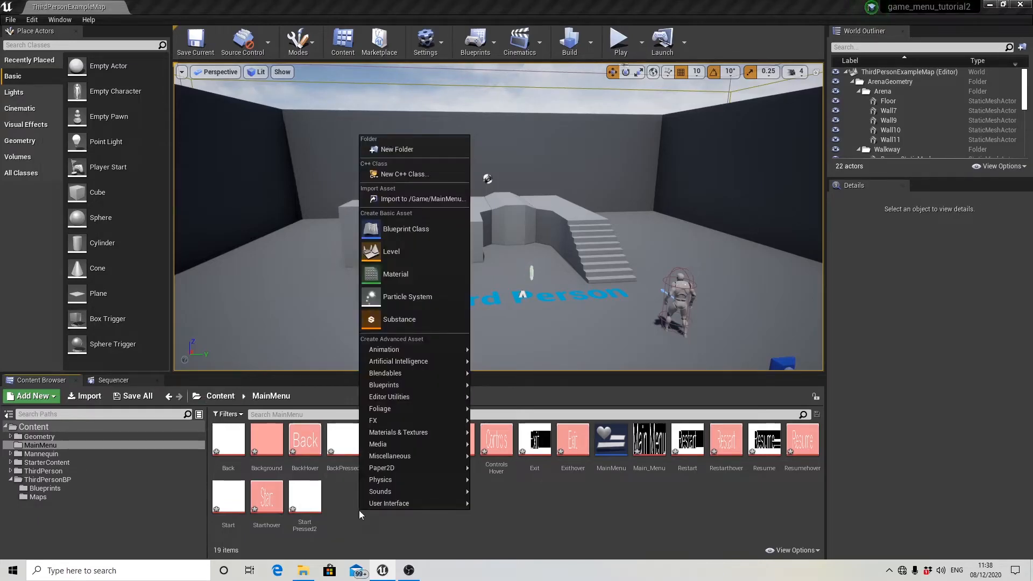
left_click(389, 251)
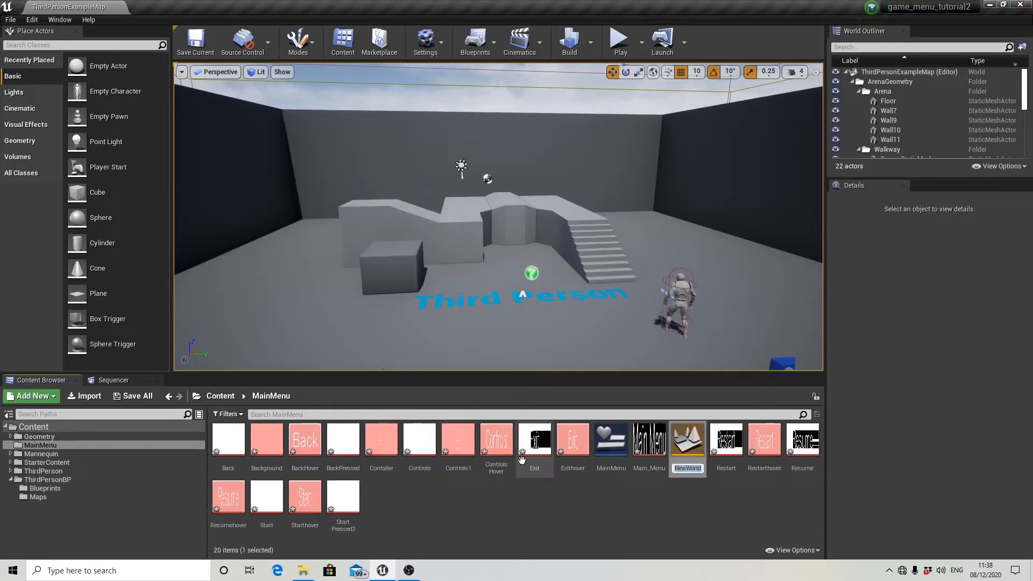
type("Mainmenu")
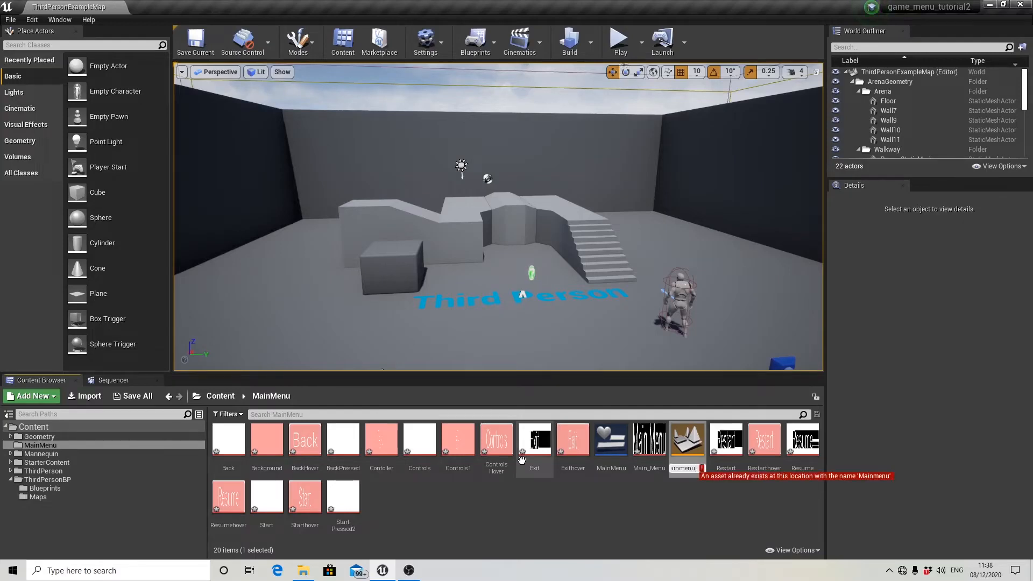
type("leve")
key("Return")
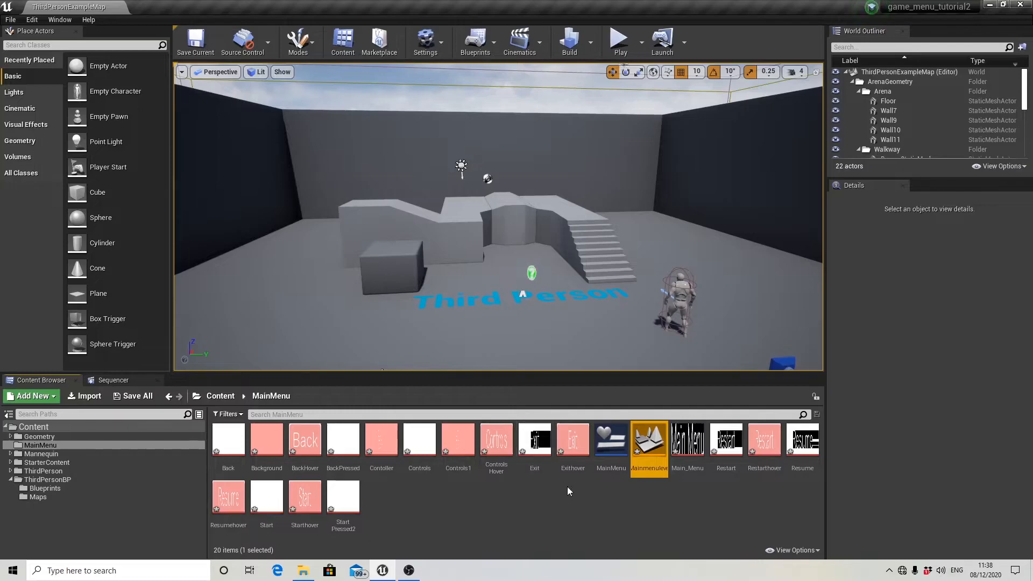
Open Mainmenulevel, saving all the listed unsaved content, and open its level blueprint.
double_click(654, 457)
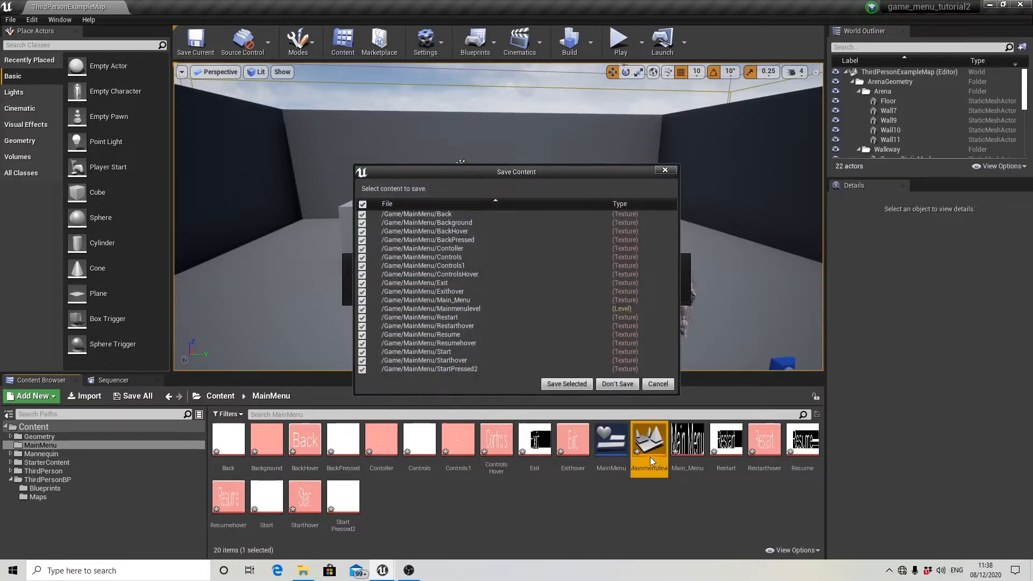
left_click(562, 382)
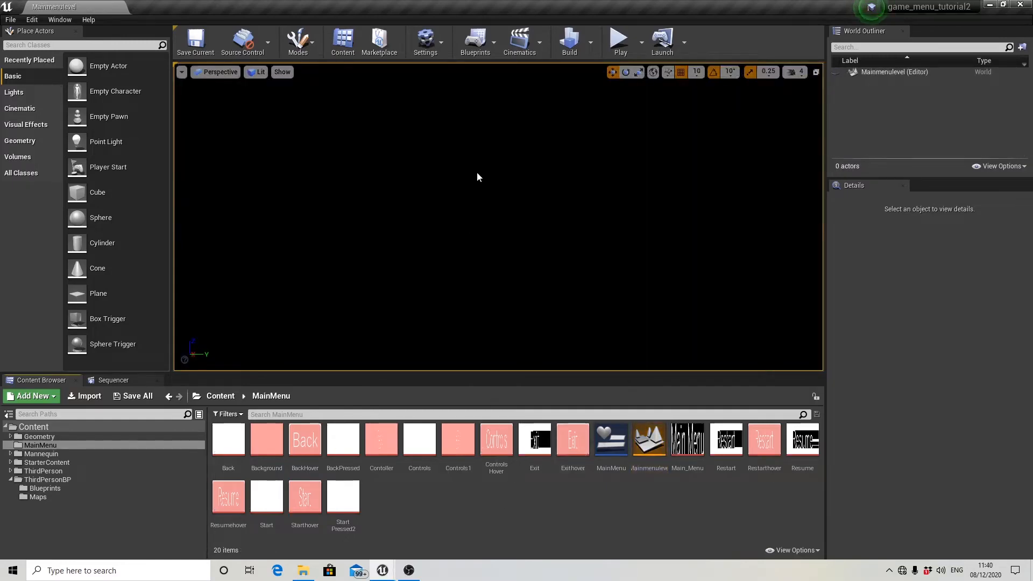
left_click(476, 51)
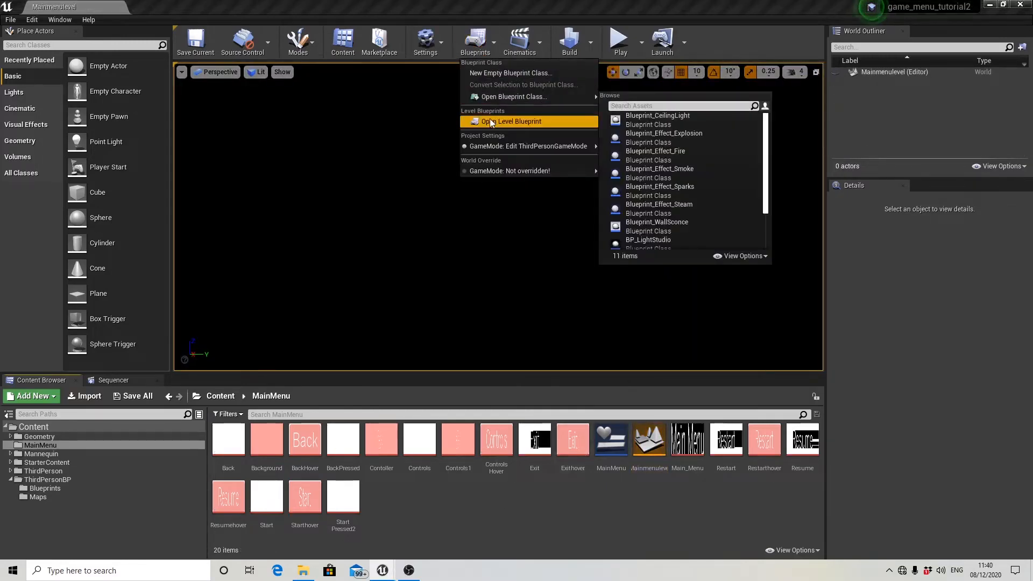
left_click(514, 121)
Delete the Event Tick node from the level blueprint's event graph.
right_click_drag(475, 374, 568, 262)
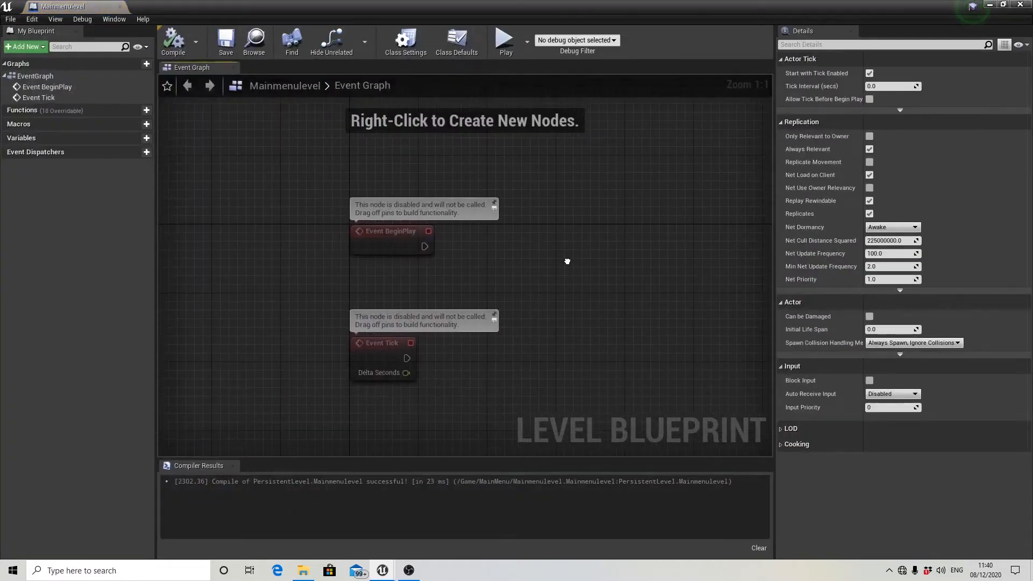
left_click_drag(419, 376, 432, 336)
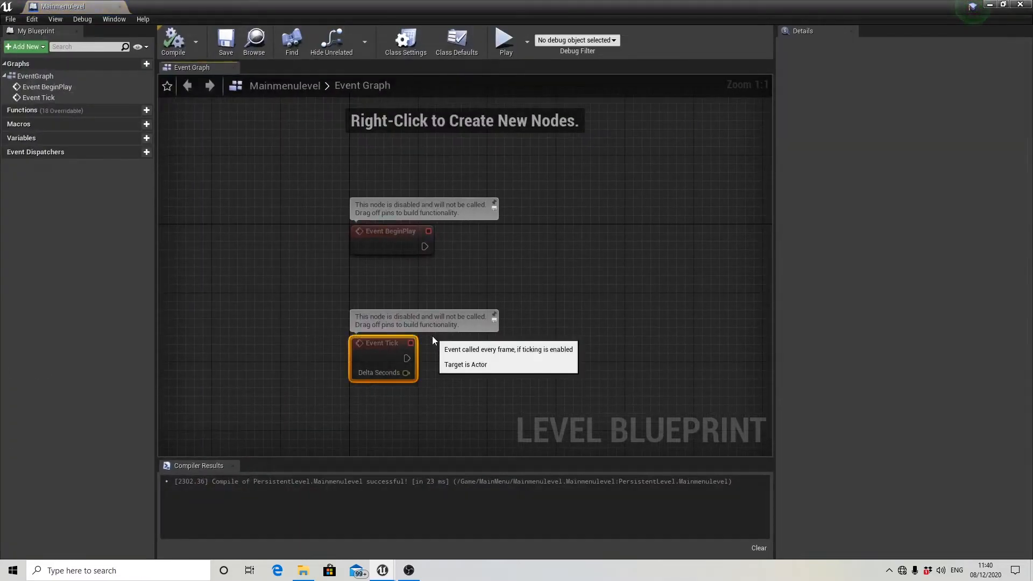
key("Delete")
Connect an aligned Create Widget node to Event BeginPlay and set its class to MainMenu.
right_click_drag(466, 276, 379, 316)
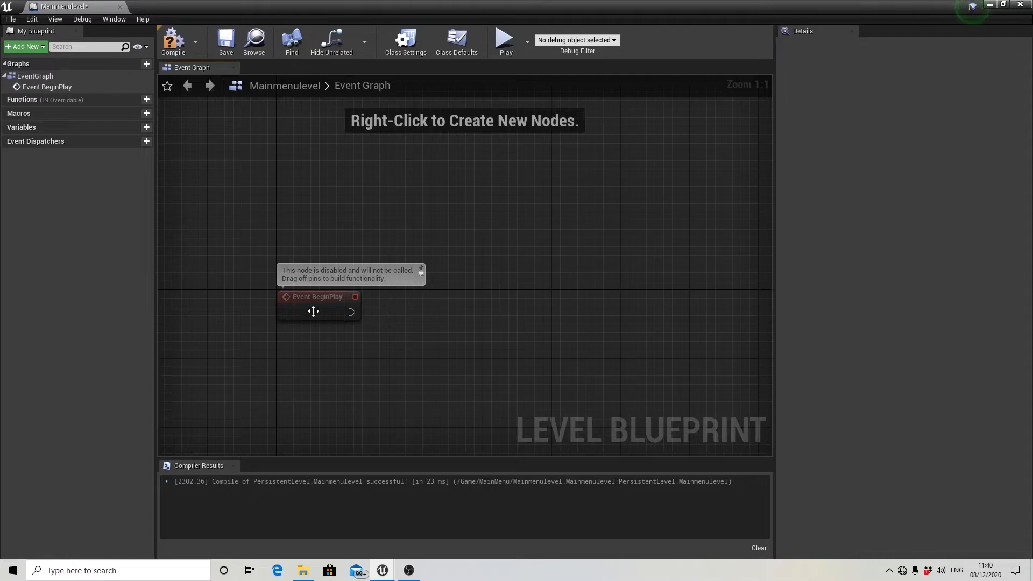
left_click_drag(351, 312, 457, 310)
type("cr")
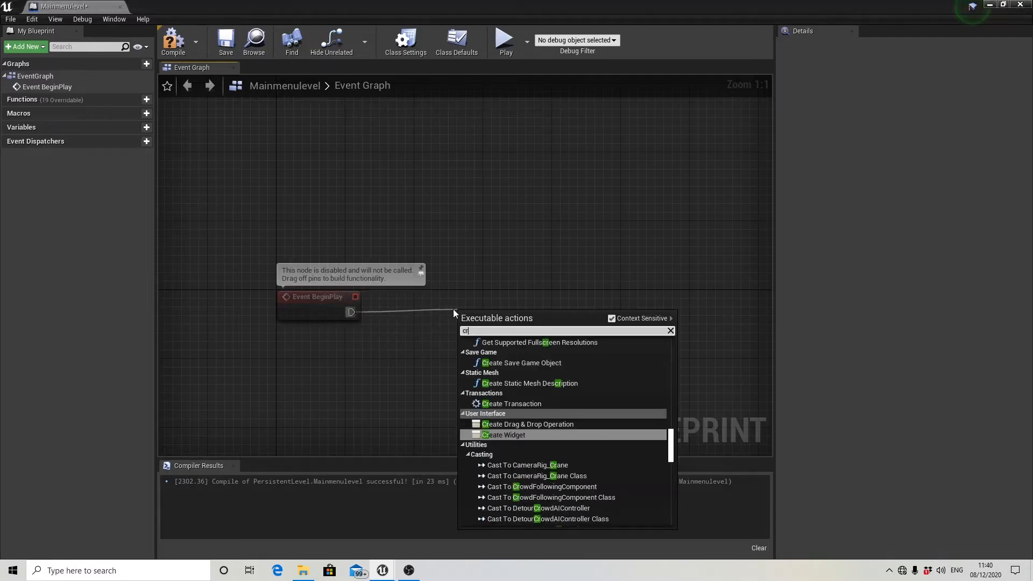
type("eate wid")
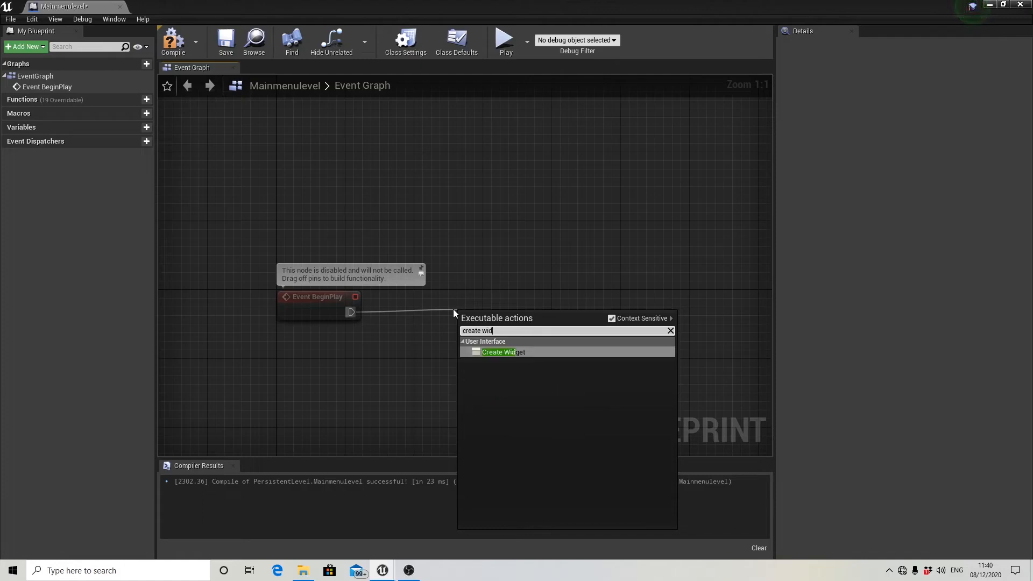
left_click(496, 353)
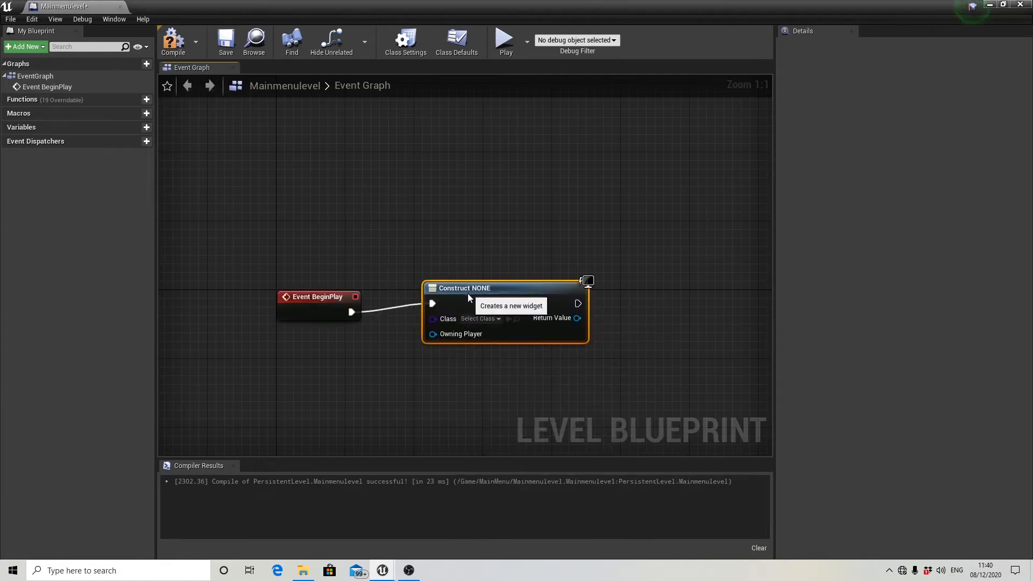
right_click_drag(551, 377, 496, 370)
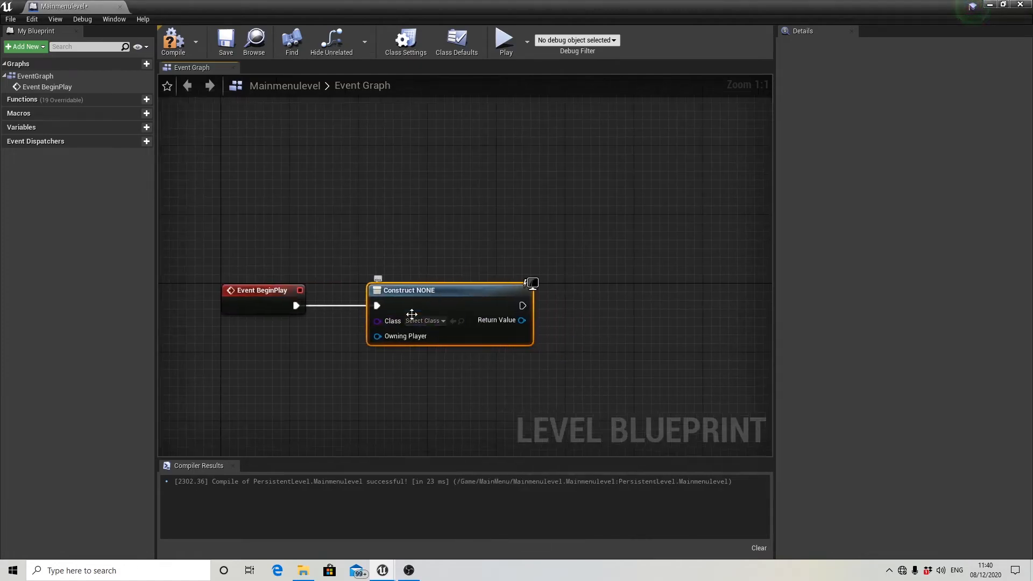
left_click(434, 321)
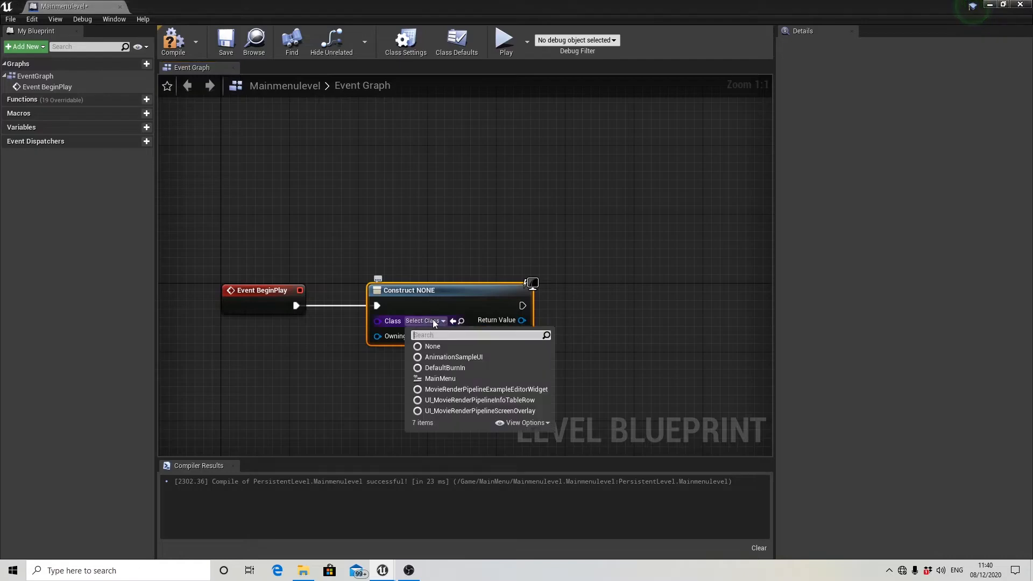
left_click(451, 380)
Add an Add to Viewport node from the Create Main Menu Widget node's return value, and compile and save the level blueprint.
right_click_drag(554, 371, 532, 372)
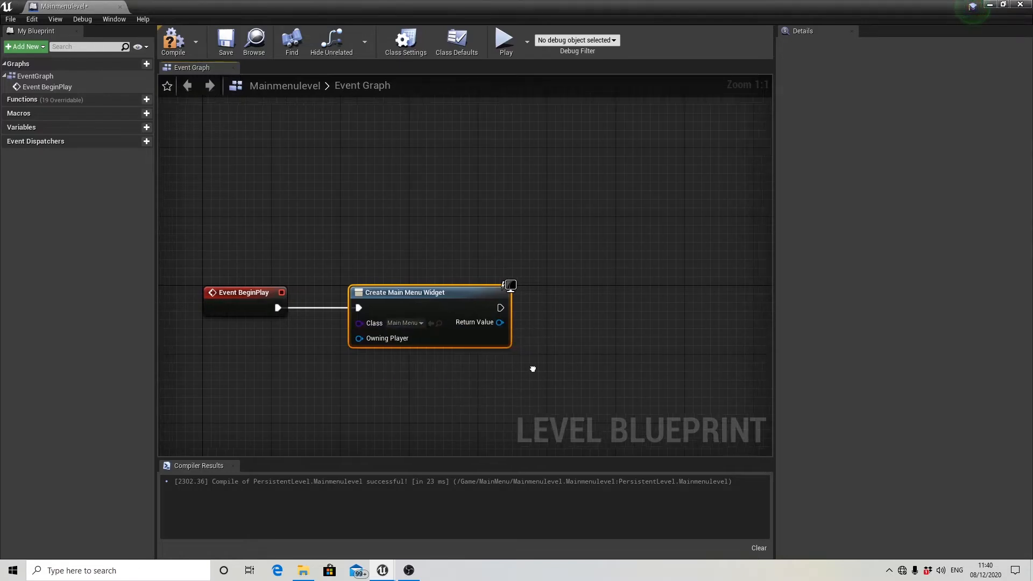
left_click_drag(573, 323, 573, 324)
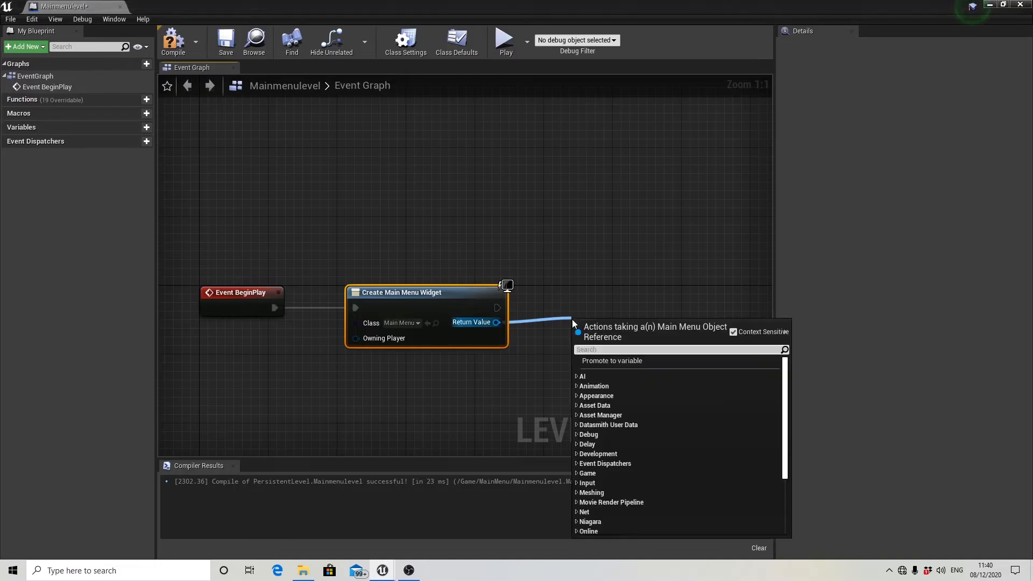
type("add to")
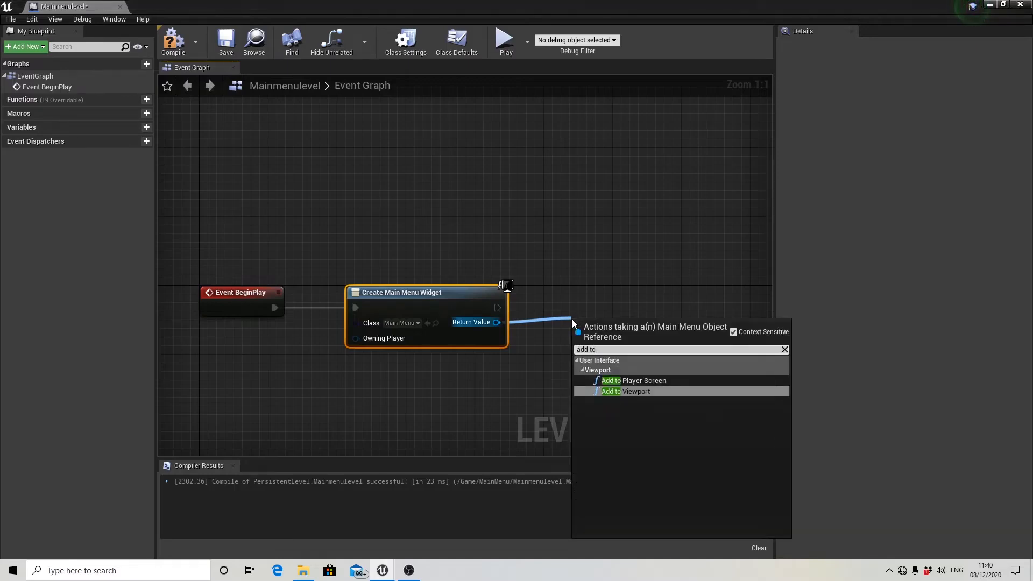
left_click(622, 391)
scroll(574, 329, "down", 1)
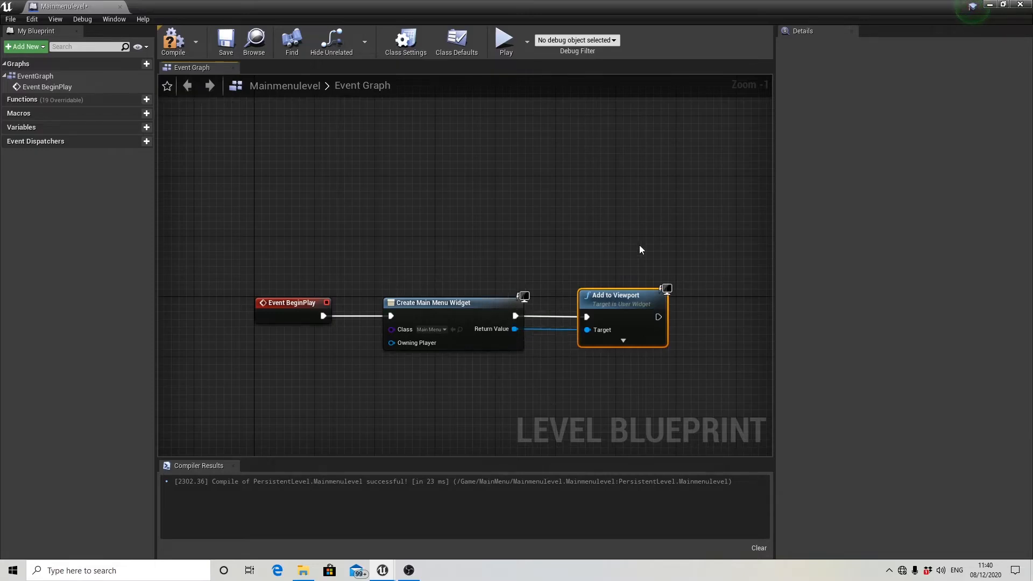
left_click(174, 40)
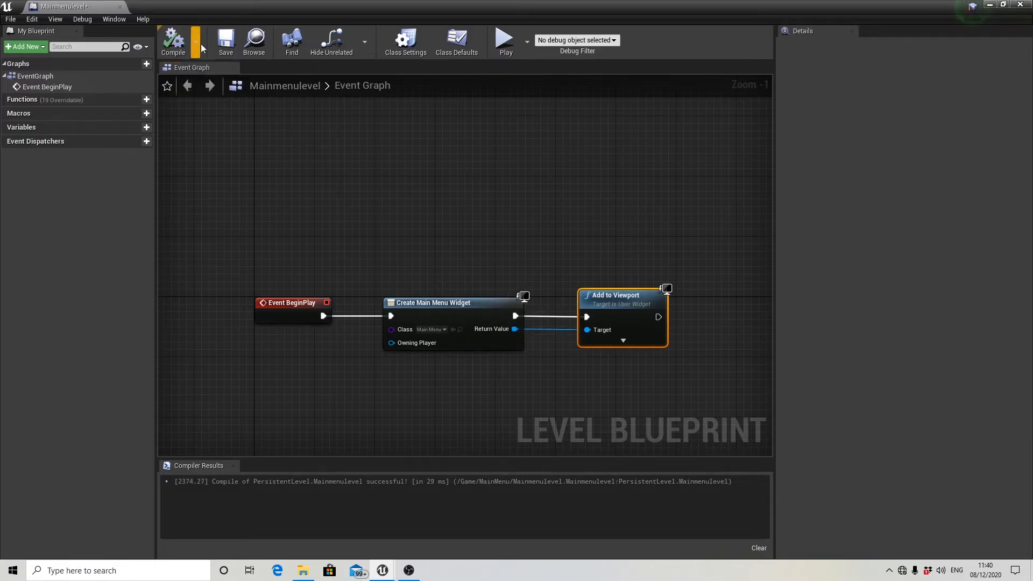
left_click(230, 42)
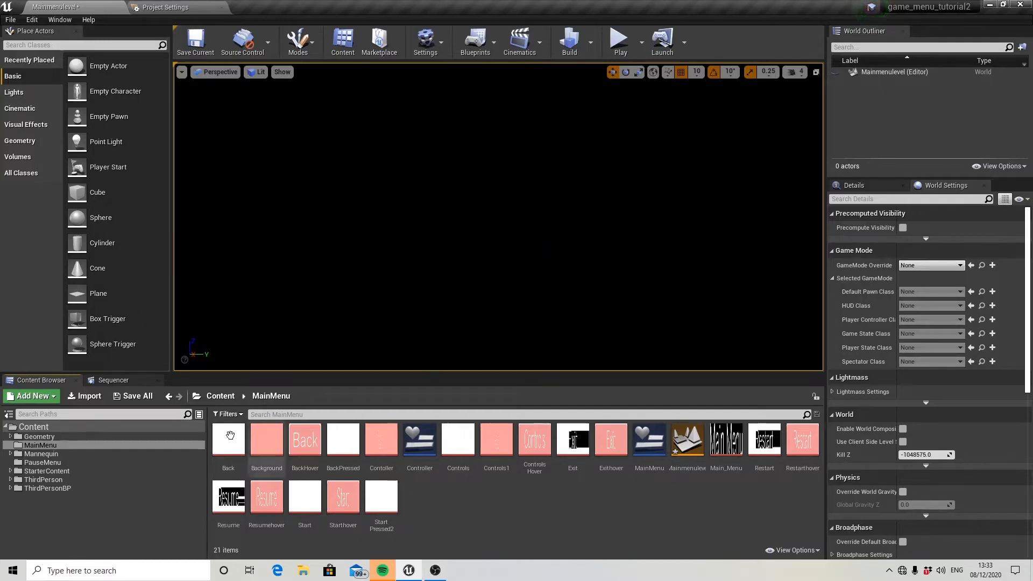
Duplicate ThirdPersonGameMode in the ThirdPersonBP Blueprints folder and name the copy MainMenuMode.
left_click(63, 489)
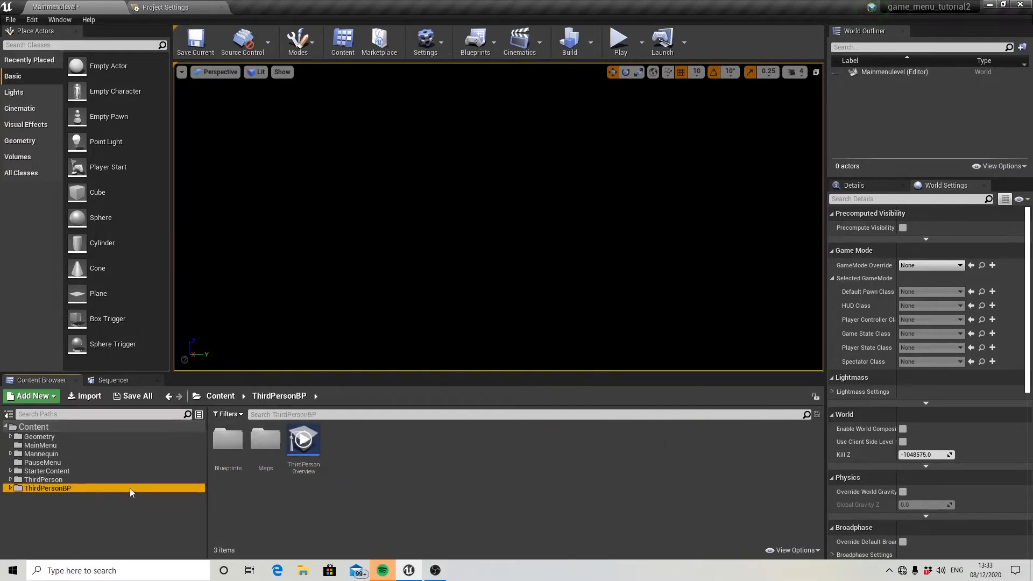
double_click(228, 441)
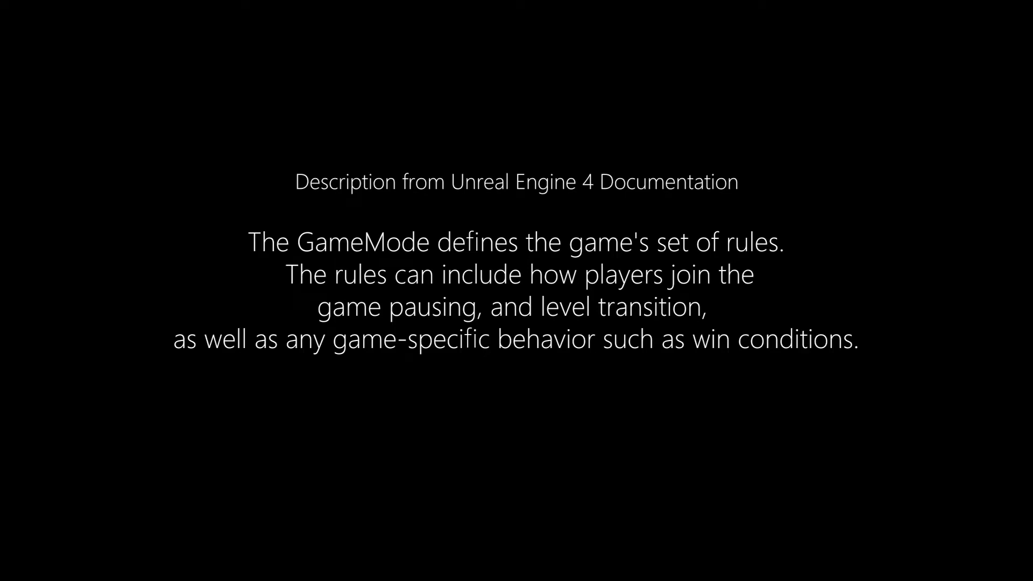
right_click(270, 446)
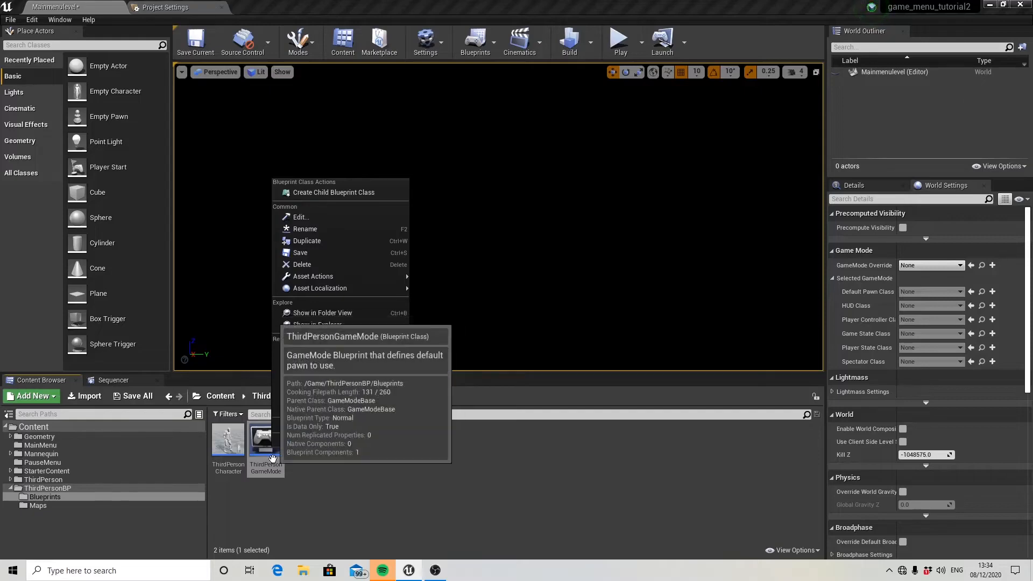
left_click(309, 243)
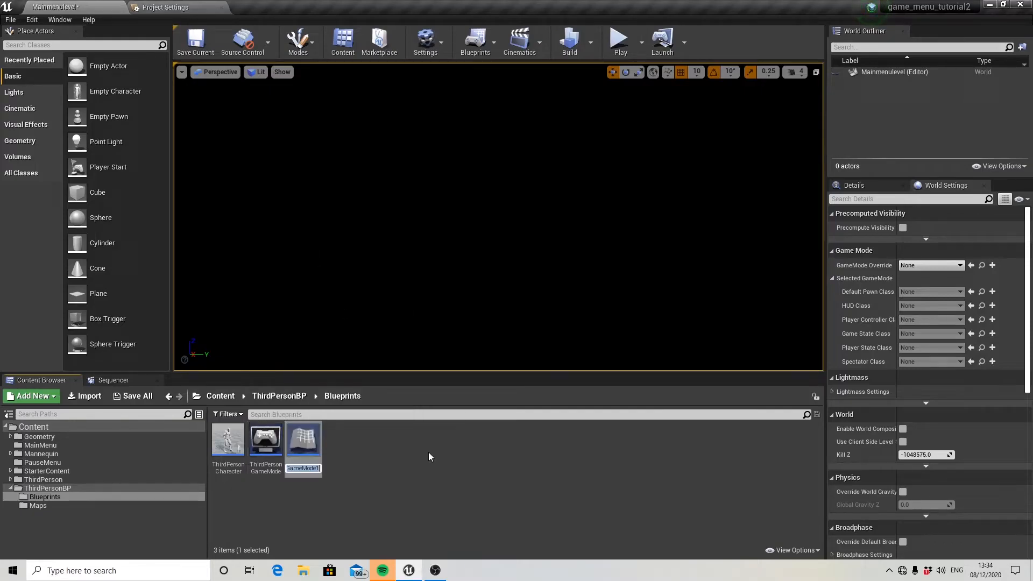
type("MainMen")
type("uMode")
key("Return")
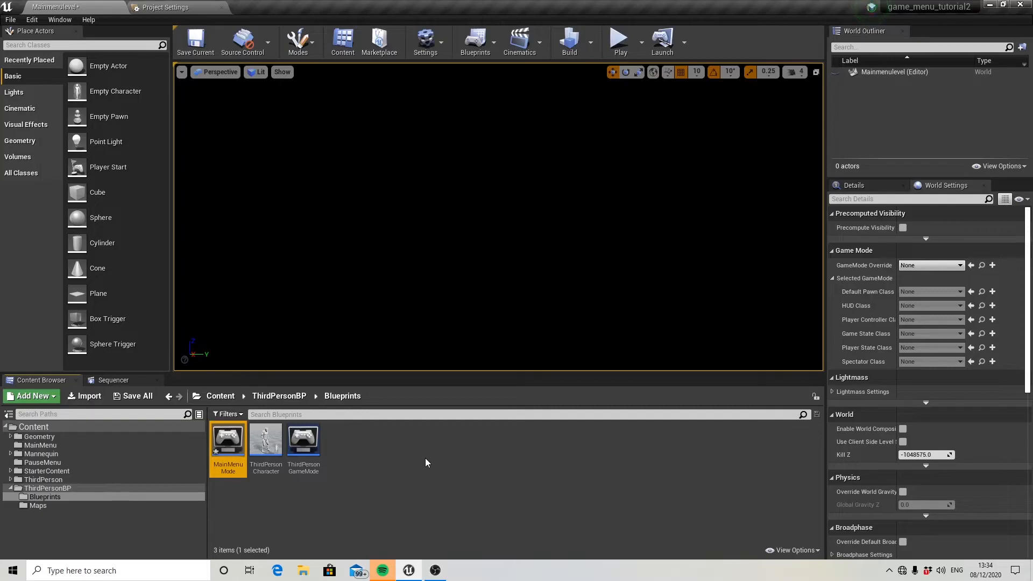
Create a Player Controller blueprint class named mainmenucontrol in the same Blueprints folder.
left_click(365, 455)
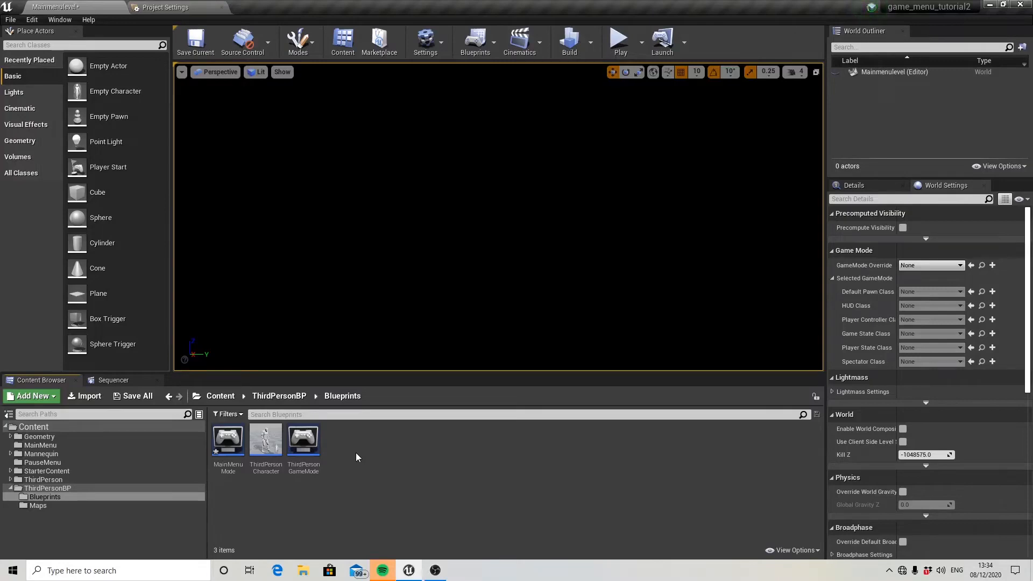
right_click(356, 455)
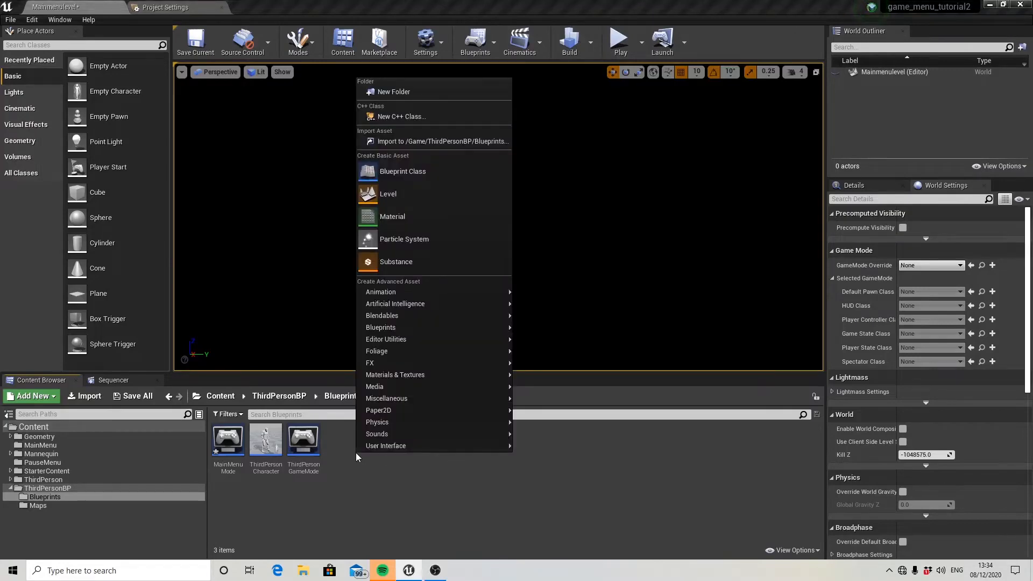
left_click(410, 173)
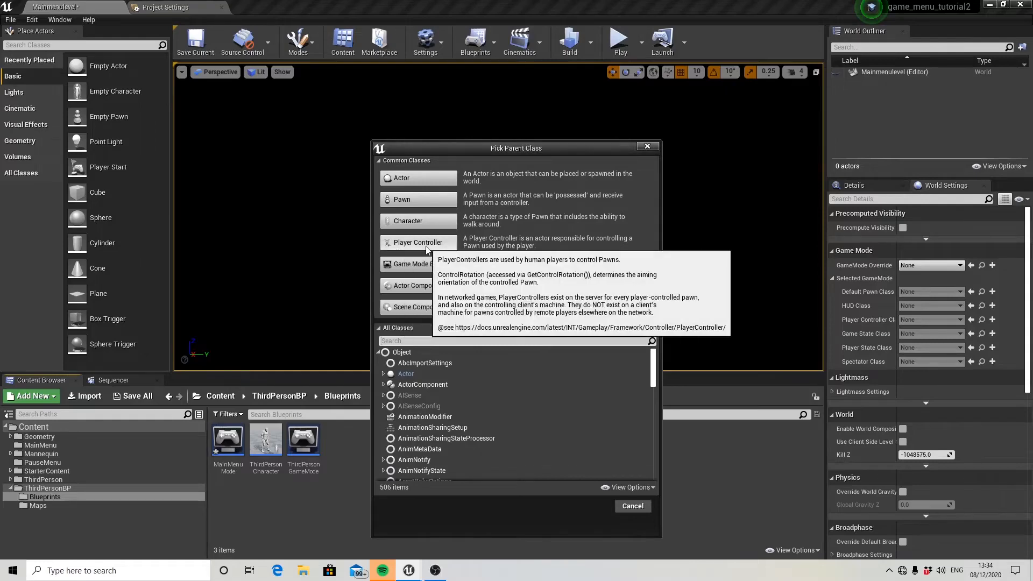
left_click(418, 243)
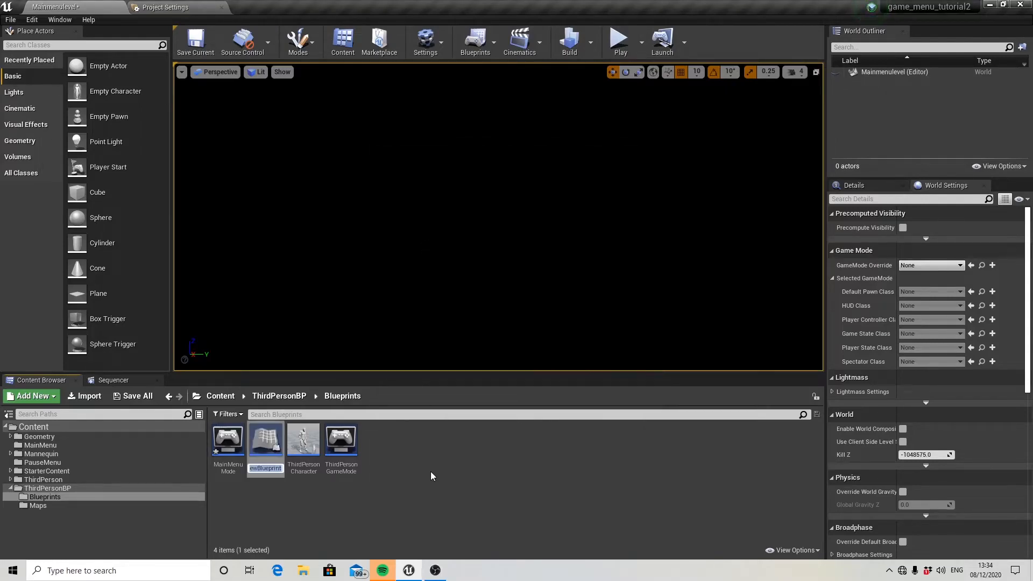
type("mainmen")
type("ucontrol")
key("Return")
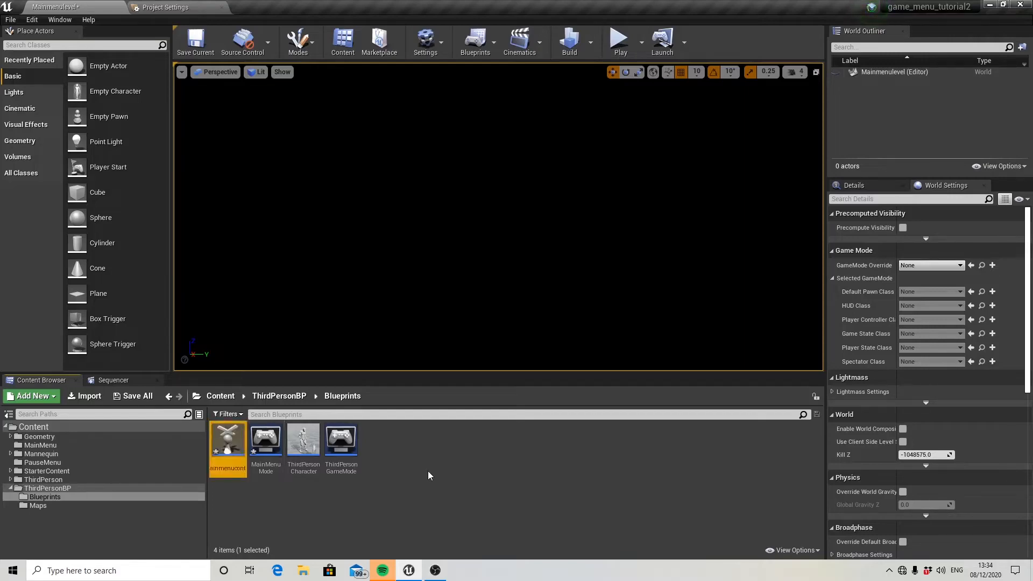
Move mainmenucontrol and MainMenuMode into the MainMenu content folder and open that folder.
left_click(273, 448, "ctrl")
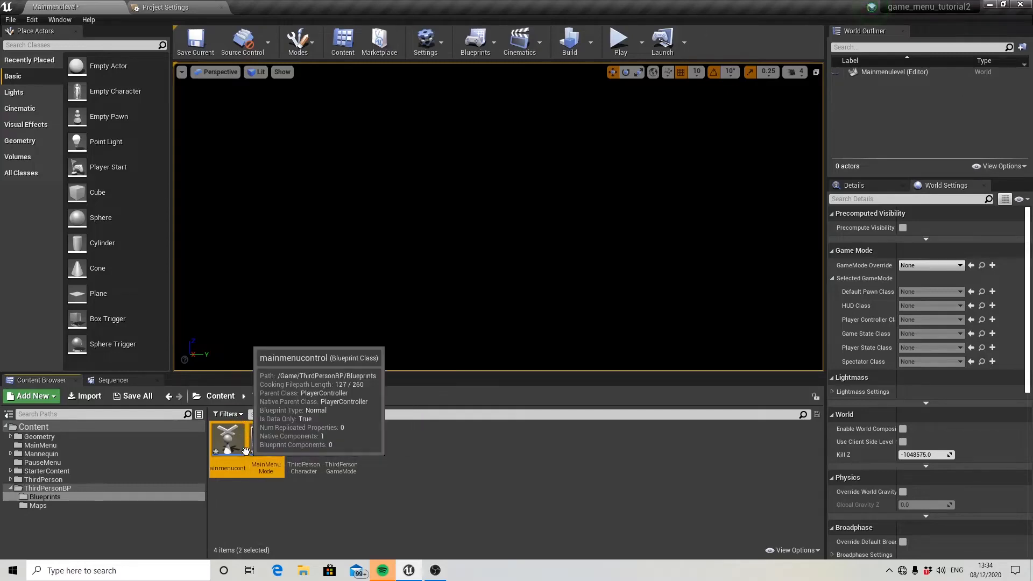
left_click_drag(232, 451, 51, 447)
left_click(83, 464)
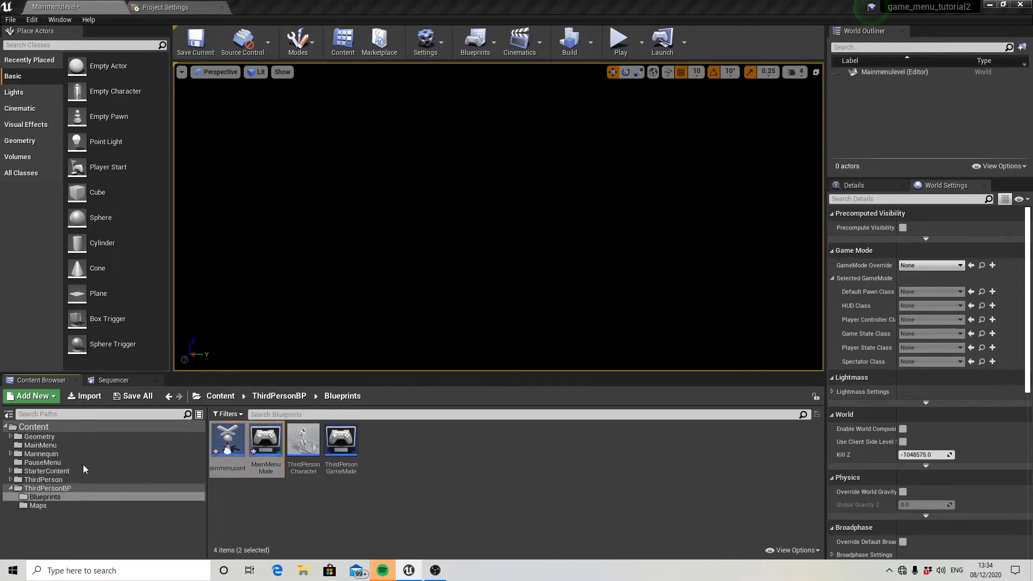
left_click(73, 445)
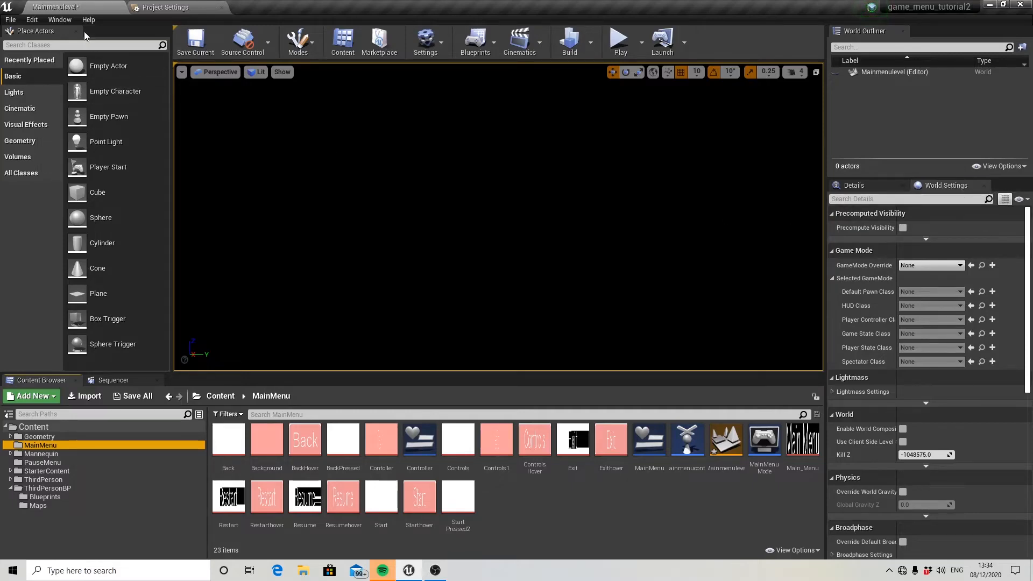
Set the level's GameMode Override to MainMenuMode in the world settings.
left_click(59, 20)
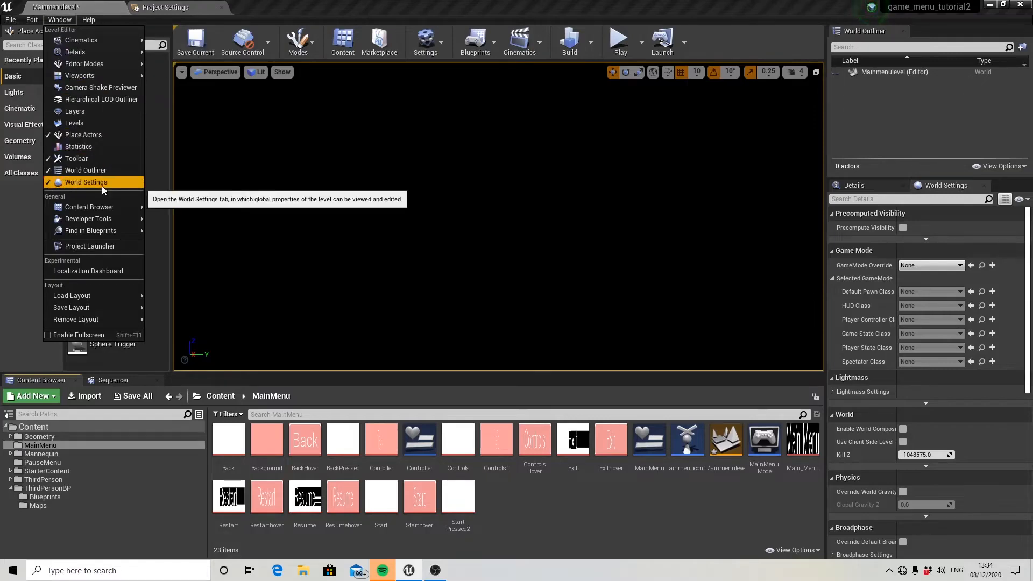
left_click(937, 190)
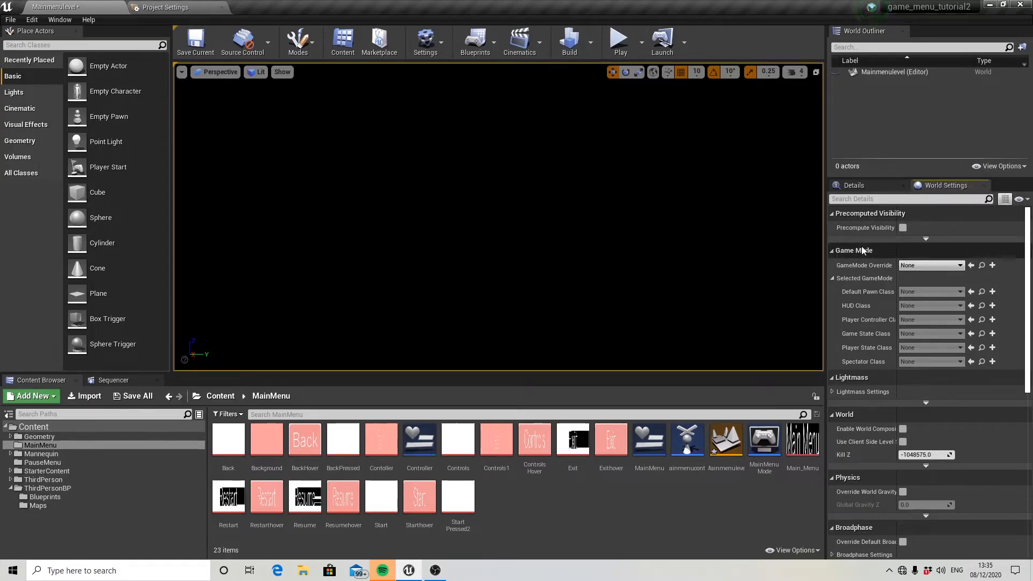
left_click(934, 267)
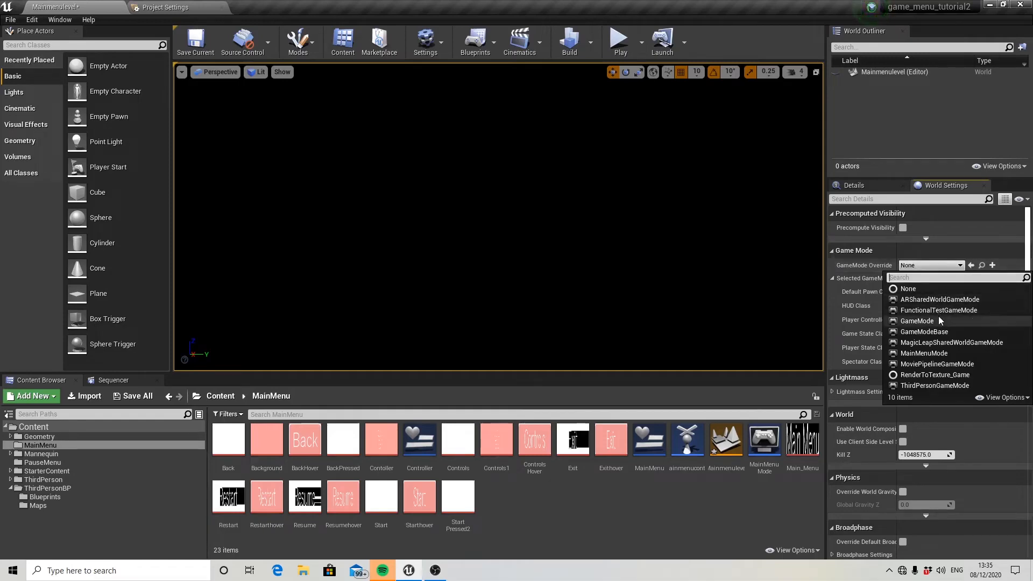
left_click(925, 353)
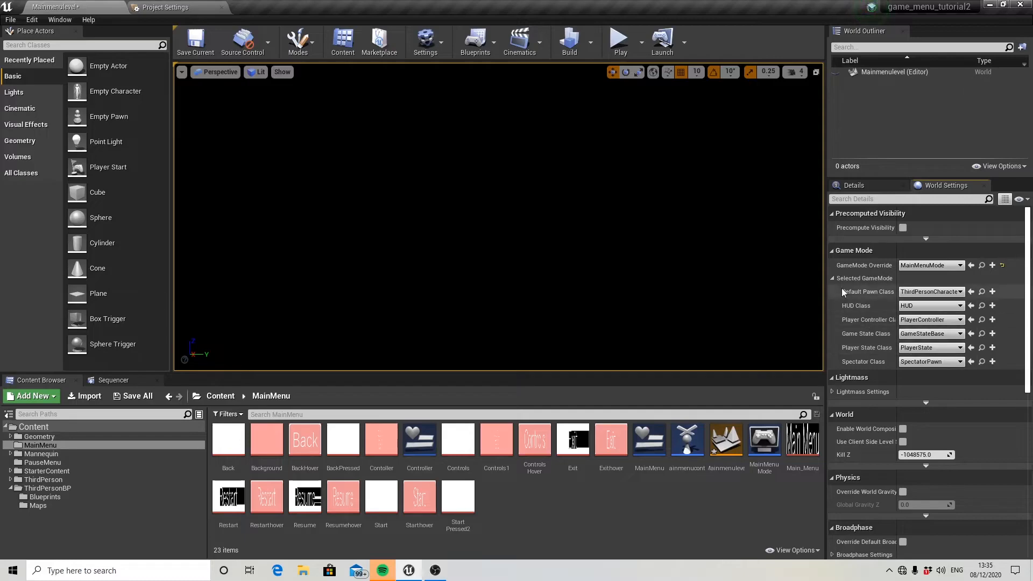
Set the game mode's Default Pawn Class and HUD Class to None and its Player Controller Class to mainmenucontrol.
left_click(928, 292)
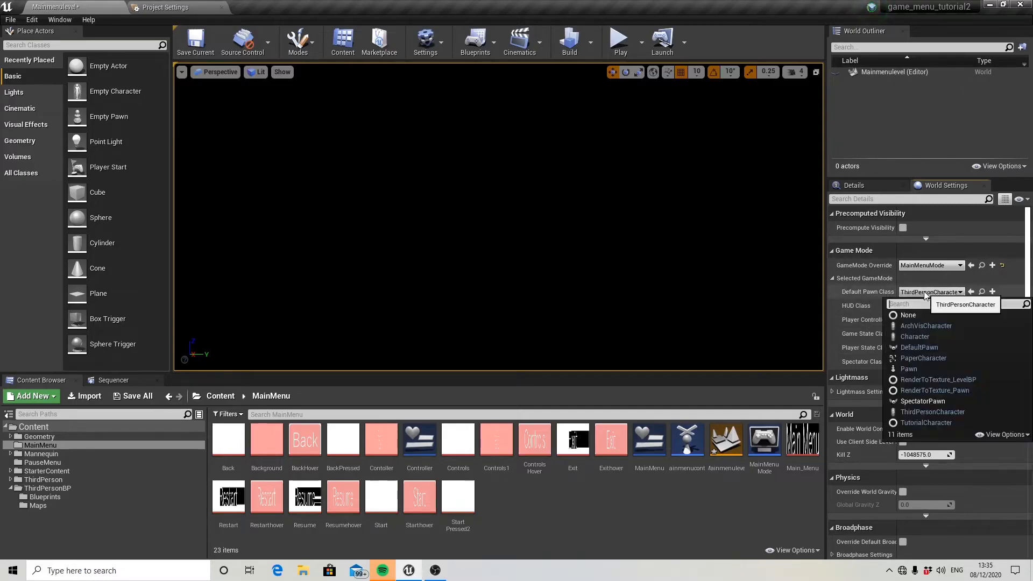
left_click(916, 315)
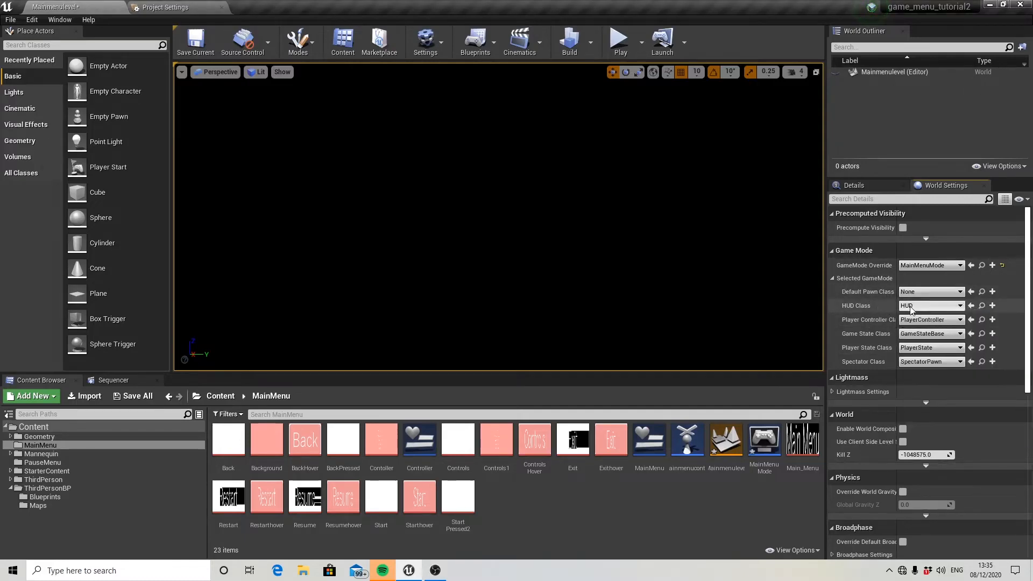
left_click(912, 307)
left_click(913, 329)
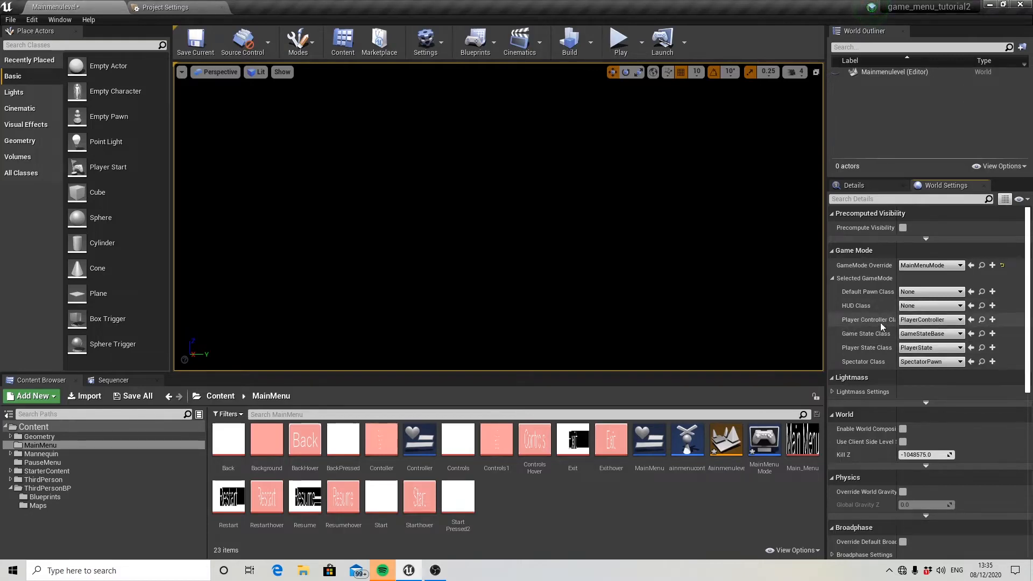
left_click(929, 320)
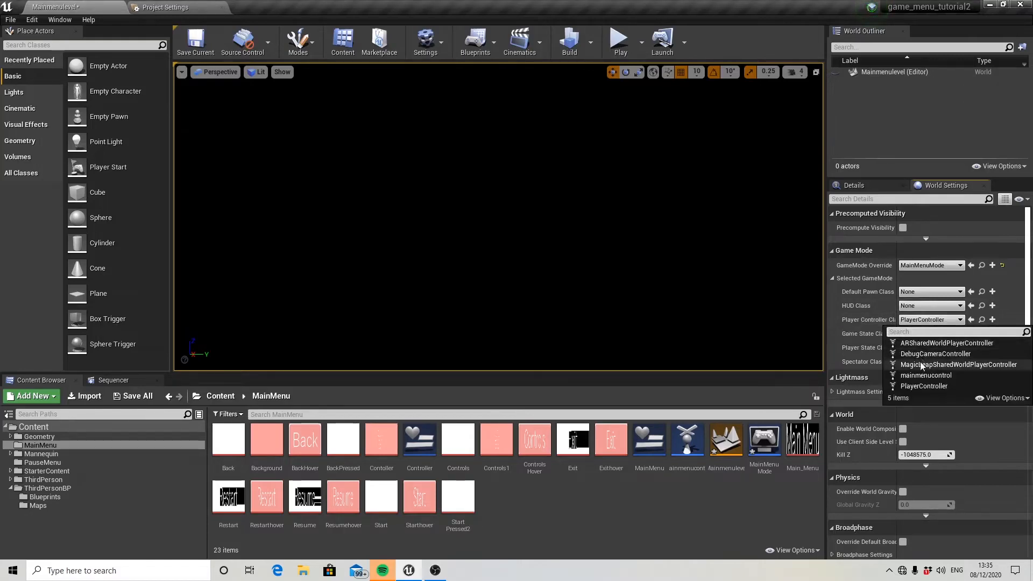
left_click(923, 376)
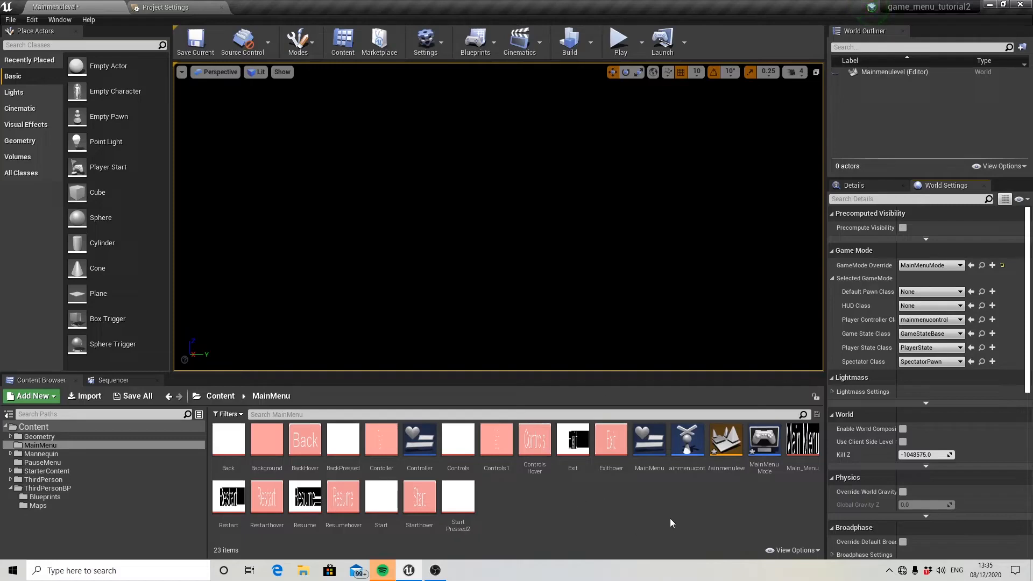
Enable Show Mouse Cursor in the mainmenucontrol player controller, and compile and save the blueprint.
left_click(691, 436)
double_click(691, 437)
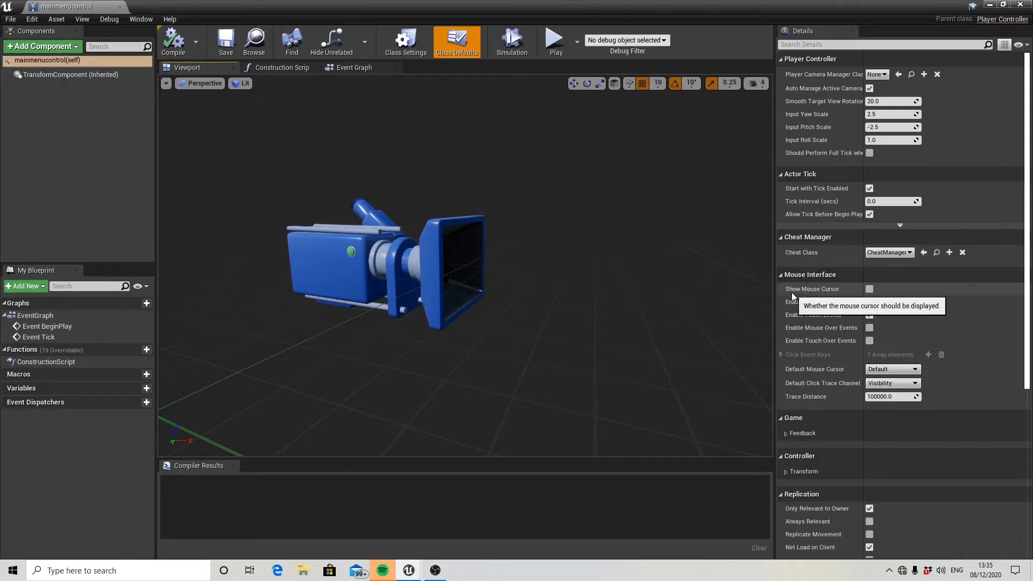
left_click(869, 291)
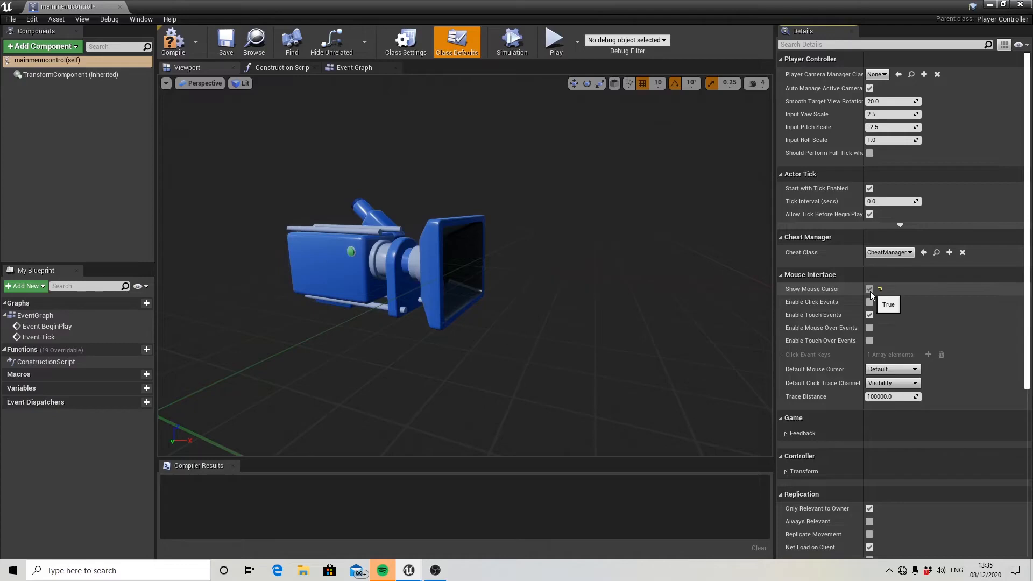
left_click(176, 51)
left_click(226, 42)
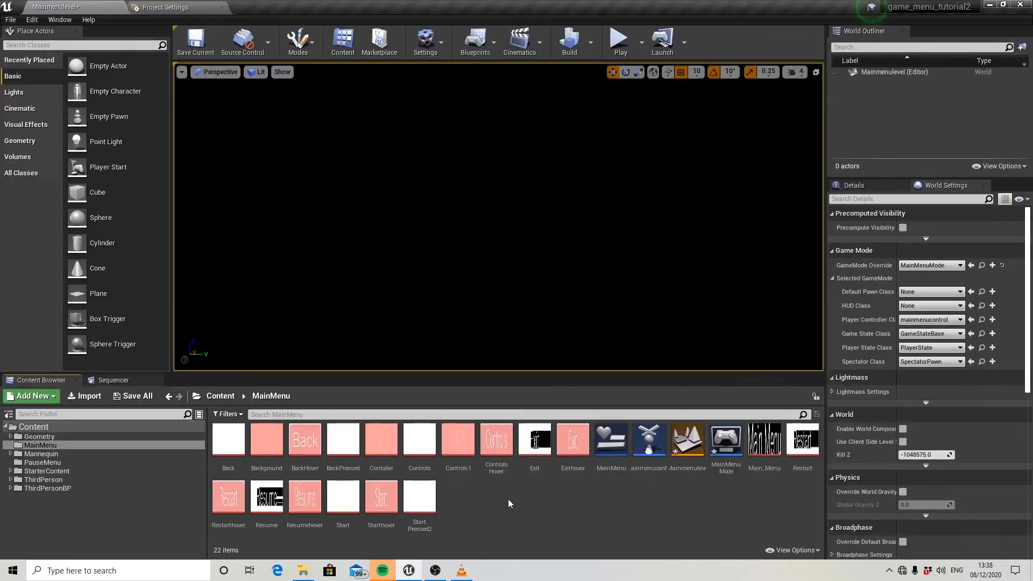
Play the menu level, test the Start button by running the character around, and stop the session.
left_click(620, 41)
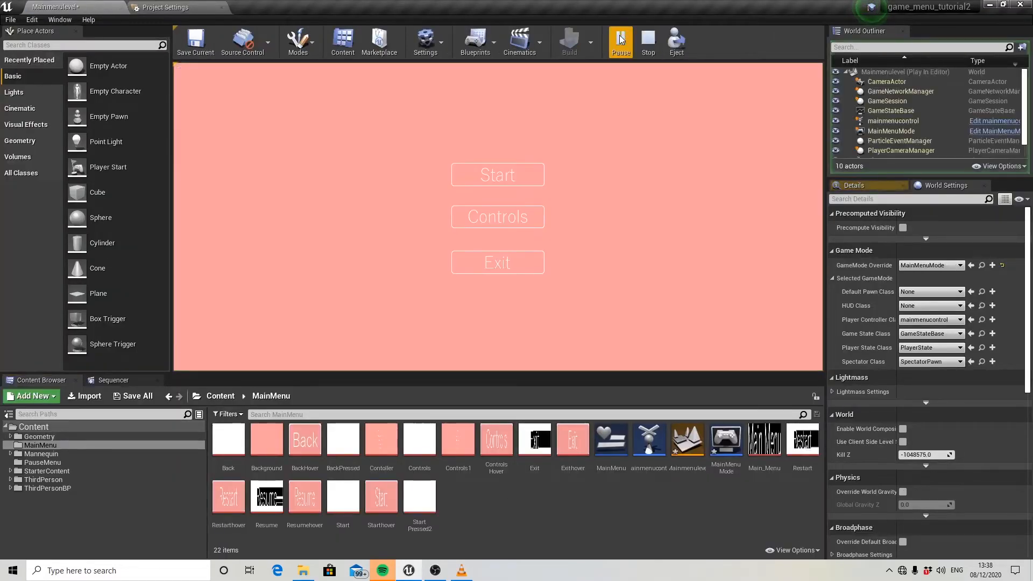
left_click(506, 174)
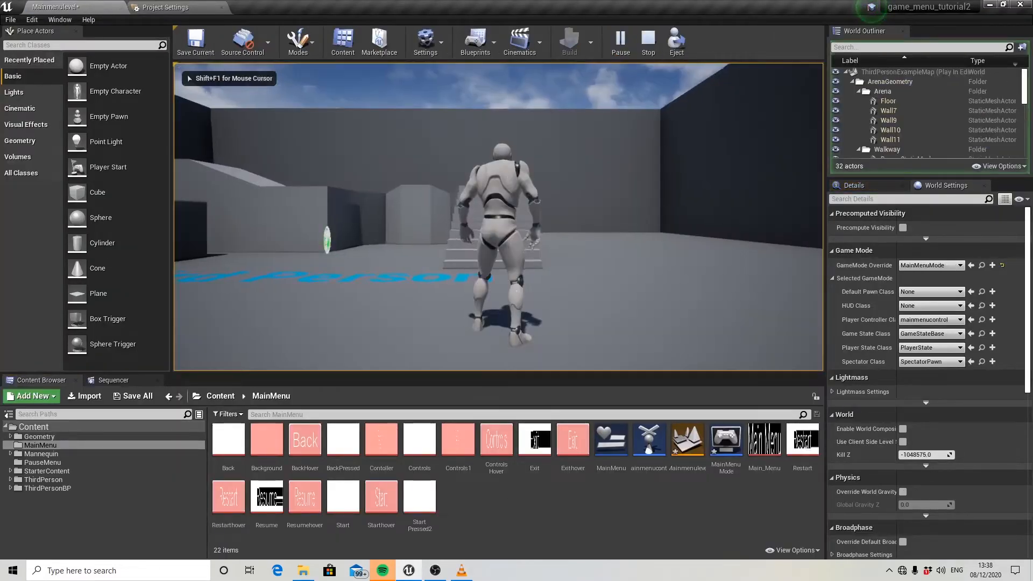
key("w")
key("d")
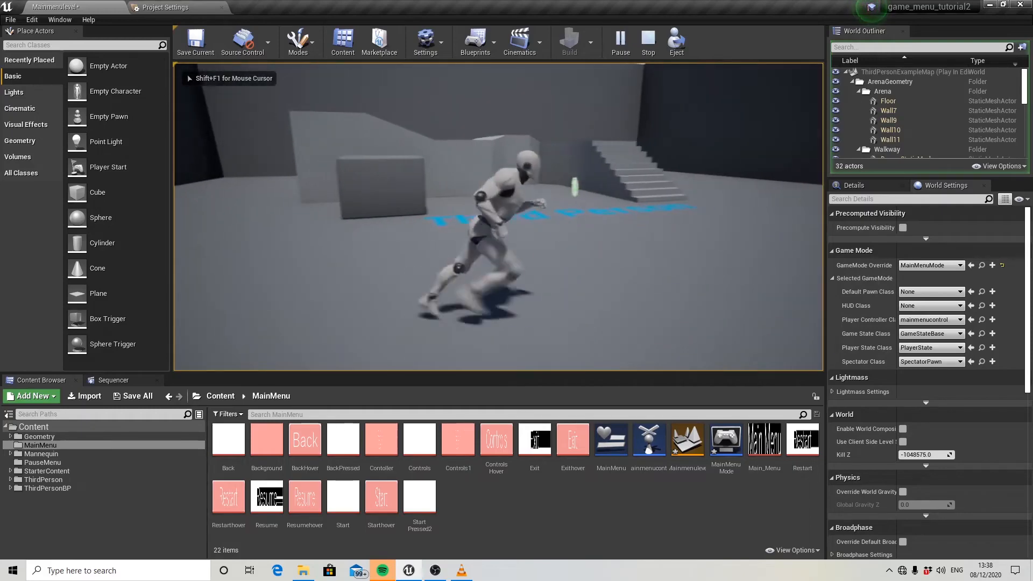
key("Escape")
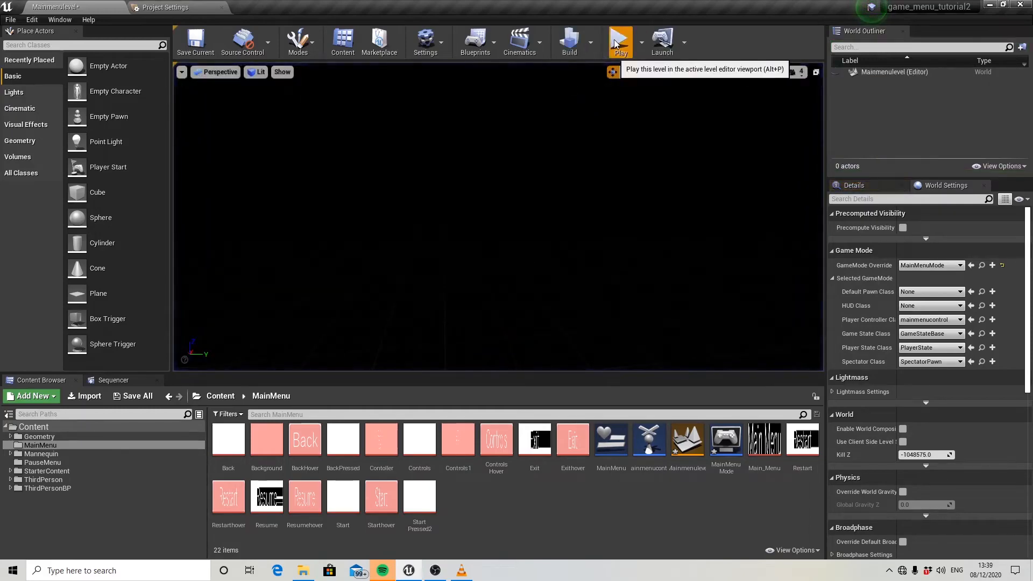
Play the menu level twice to test the Exit button and the Controls button, ending the session.
left_click(615, 43)
left_click(522, 266)
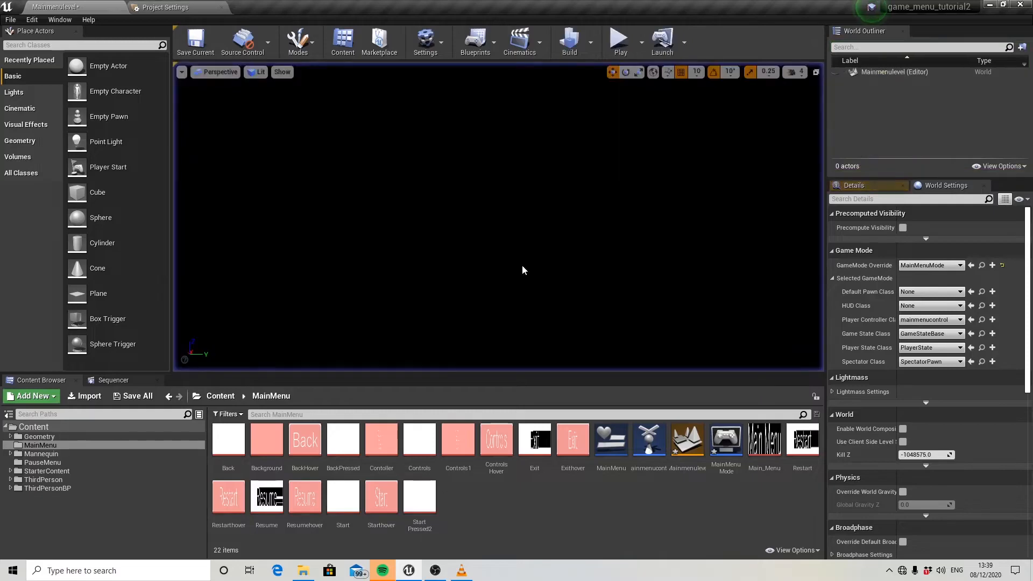
left_click(615, 43)
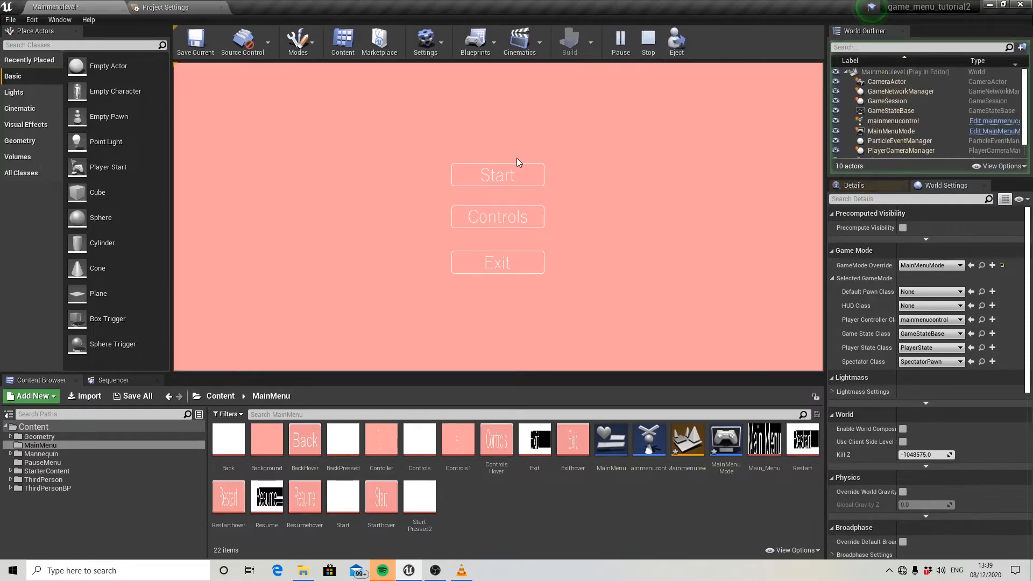
left_click(500, 217)
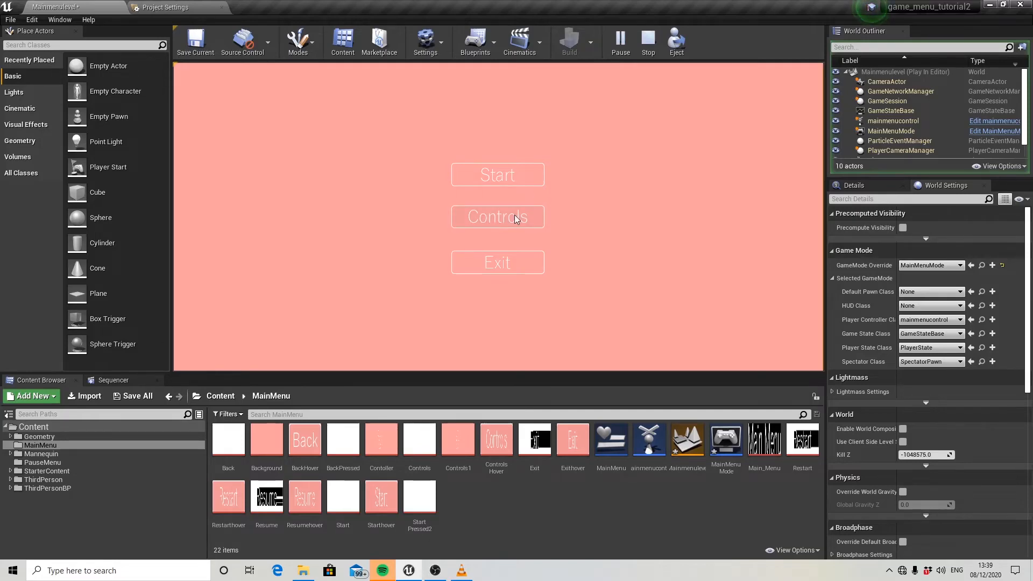
key("Escape")
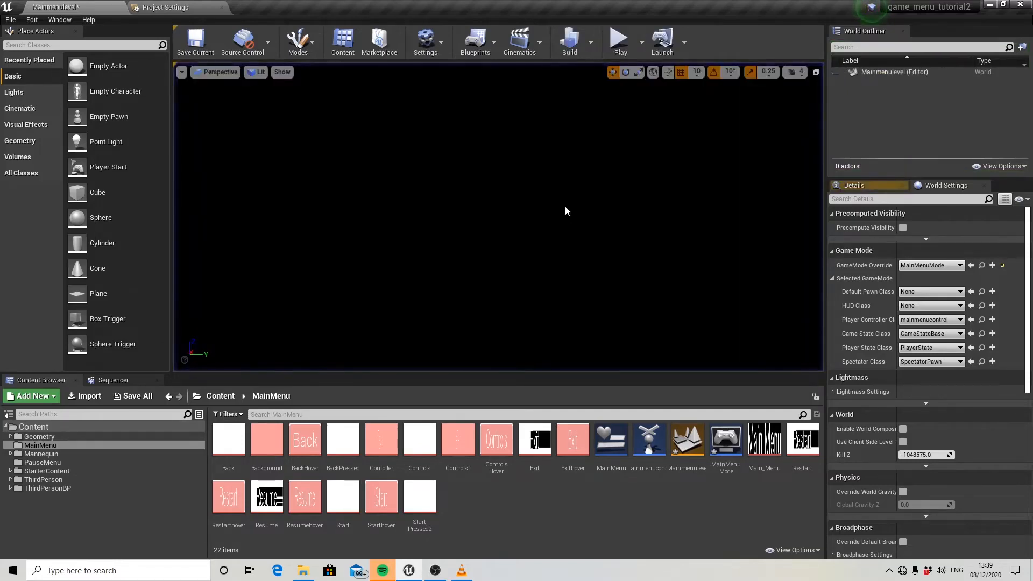
Create a Widget Blueprint named Control in the MainMenu folder and open it in the designer.
right_click(472, 499)
mouse_move(505, 499)
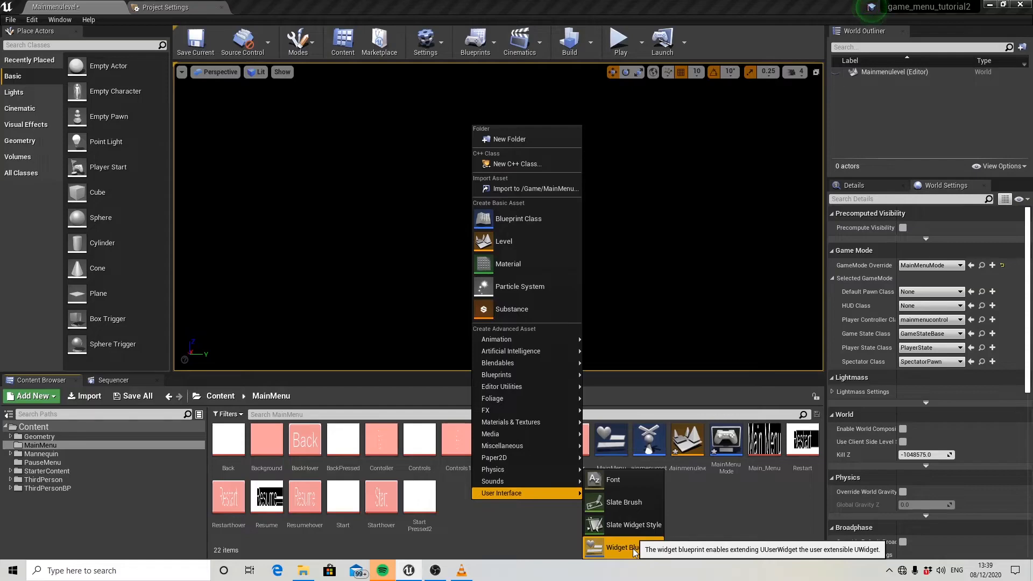
left_click(619, 548)
type("Co")
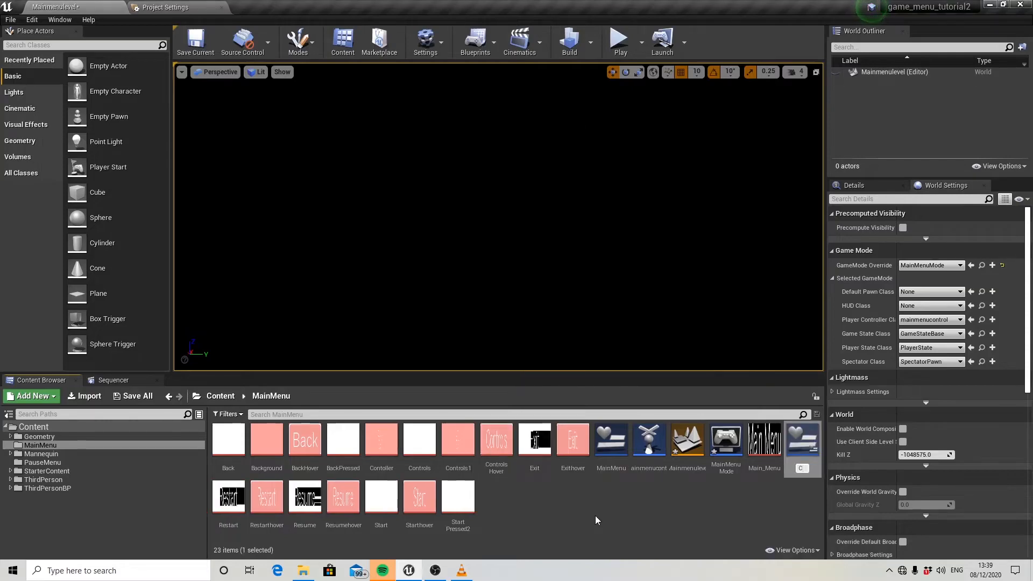
type("ntrol")
key("Return")
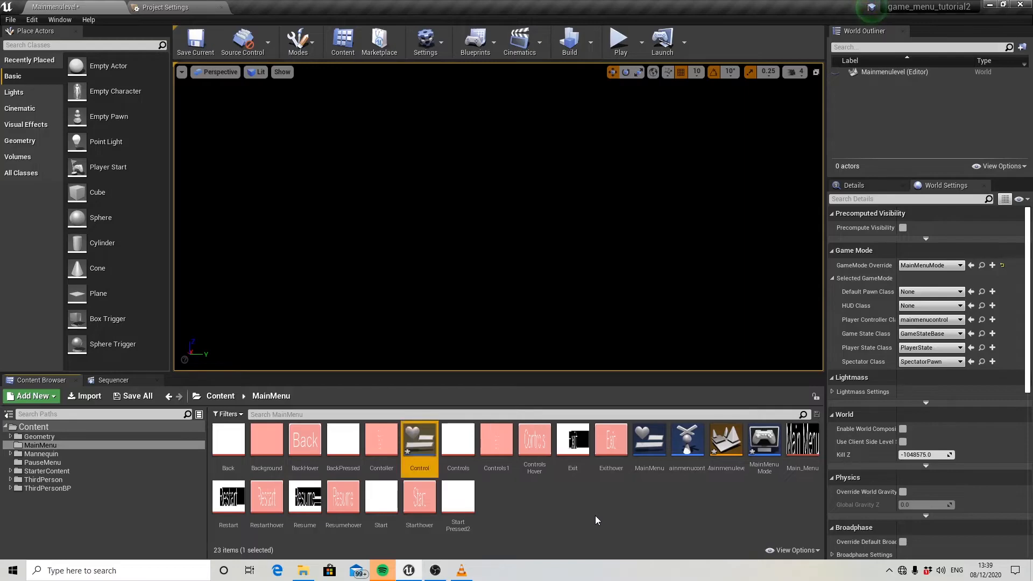
double_click(425, 453)
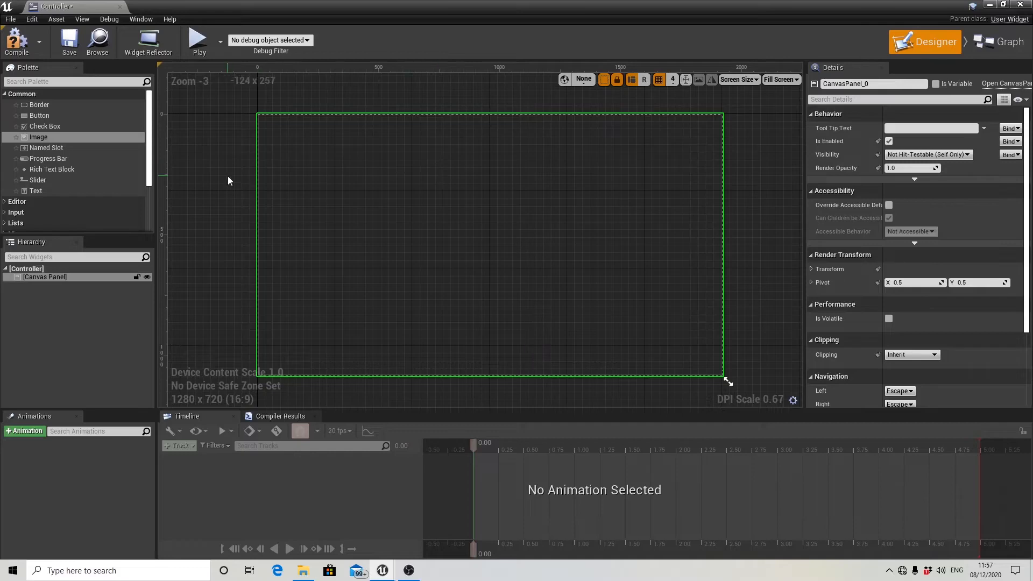
Add an Image widget to the canvas and place it at the canvas origin, X 0 and Y 0.
left_click(41, 139)
left_click_drag(40, 139, 491, 256)
scroll(402, 278, "up", 2)
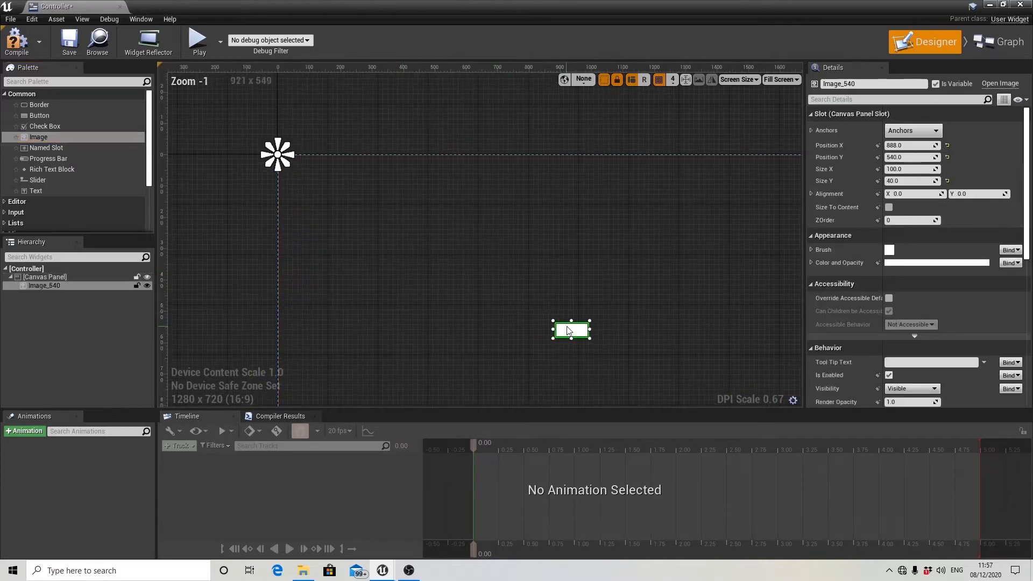
left_click_drag(567, 329, 289, 163)
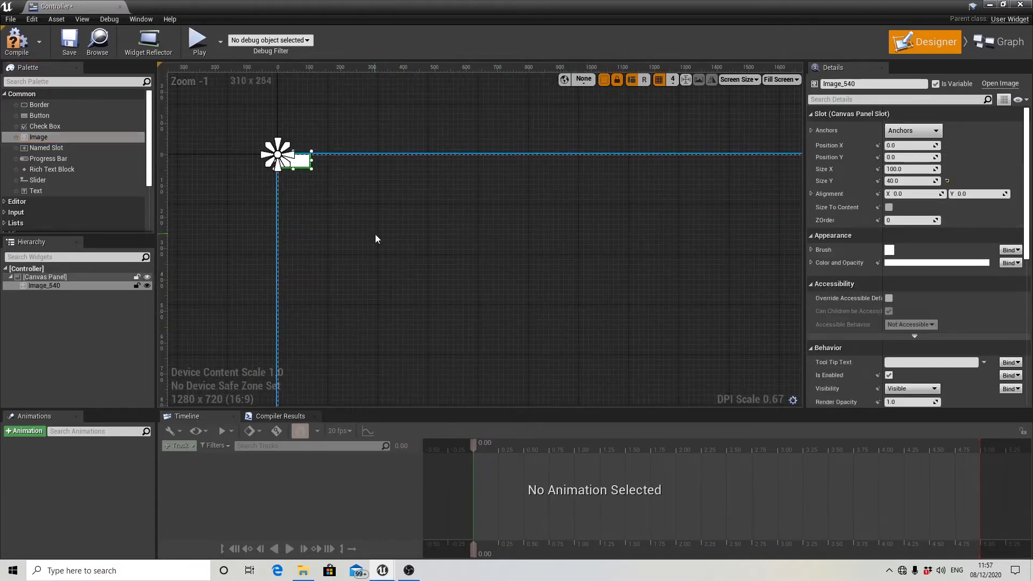
scroll(376, 224, "down", 2)
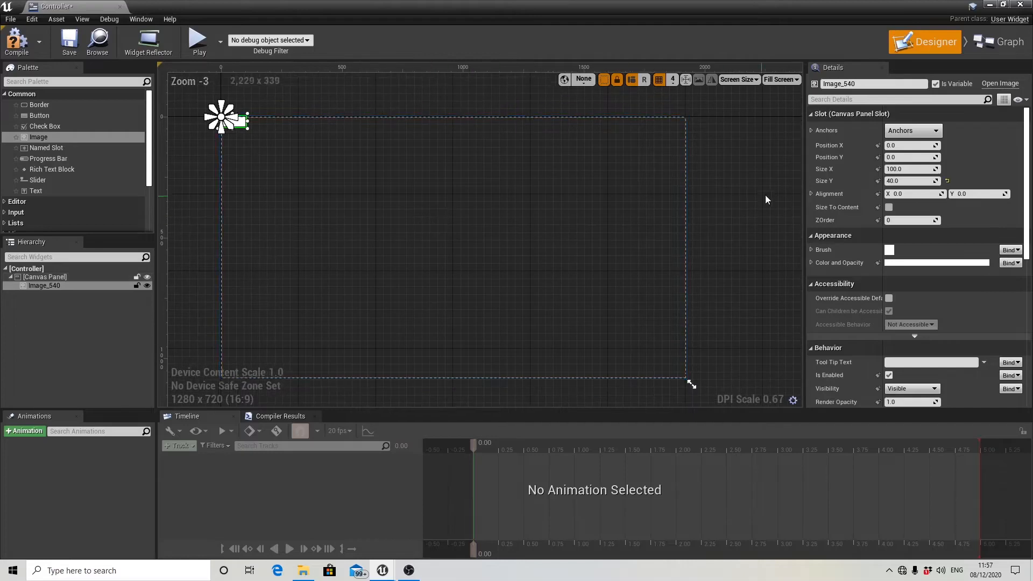
Enable Size To Content for the image and set its brush image to the Controls1 texture.
left_click(889, 208)
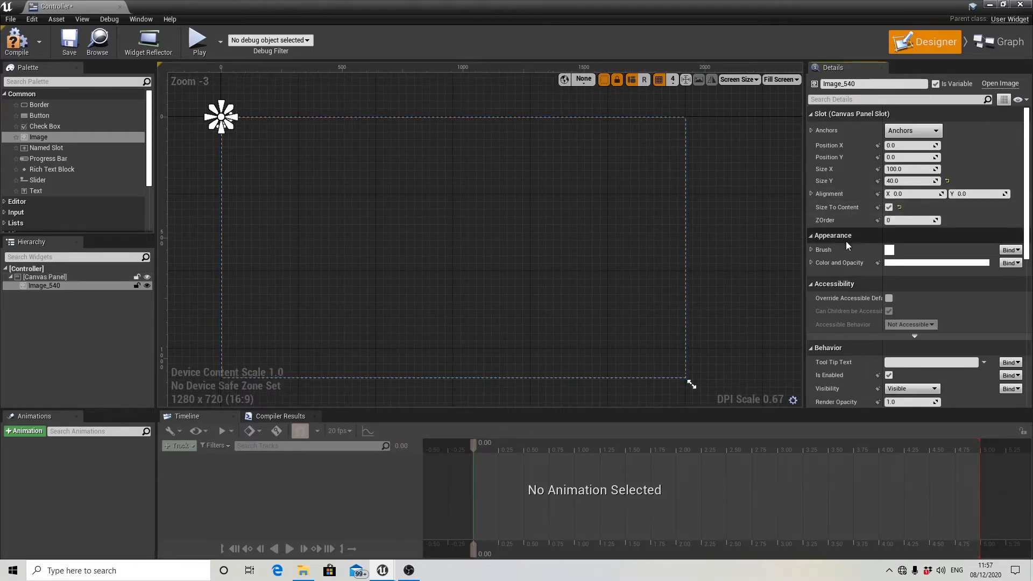
left_click(811, 251)
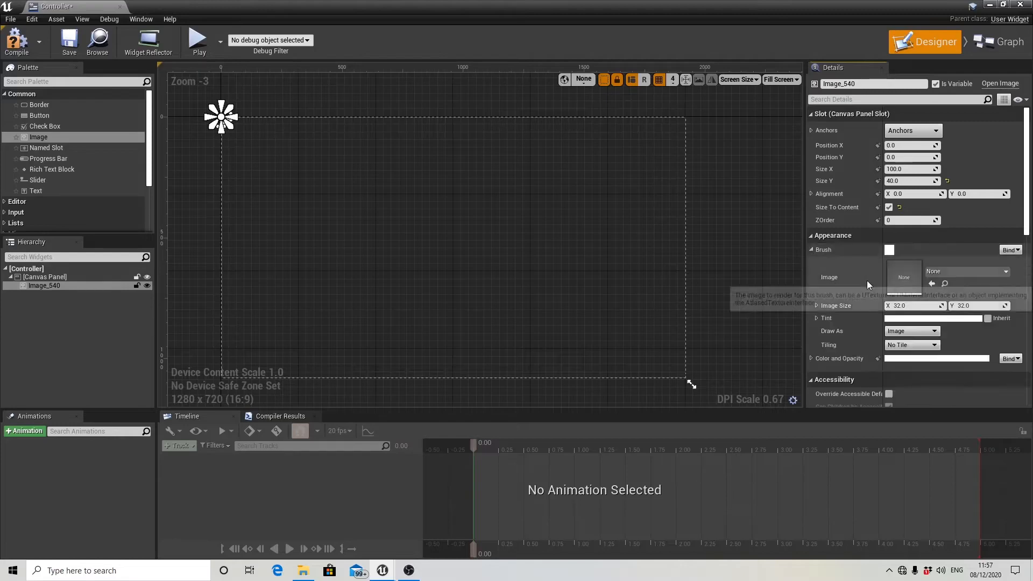
left_click(955, 271)
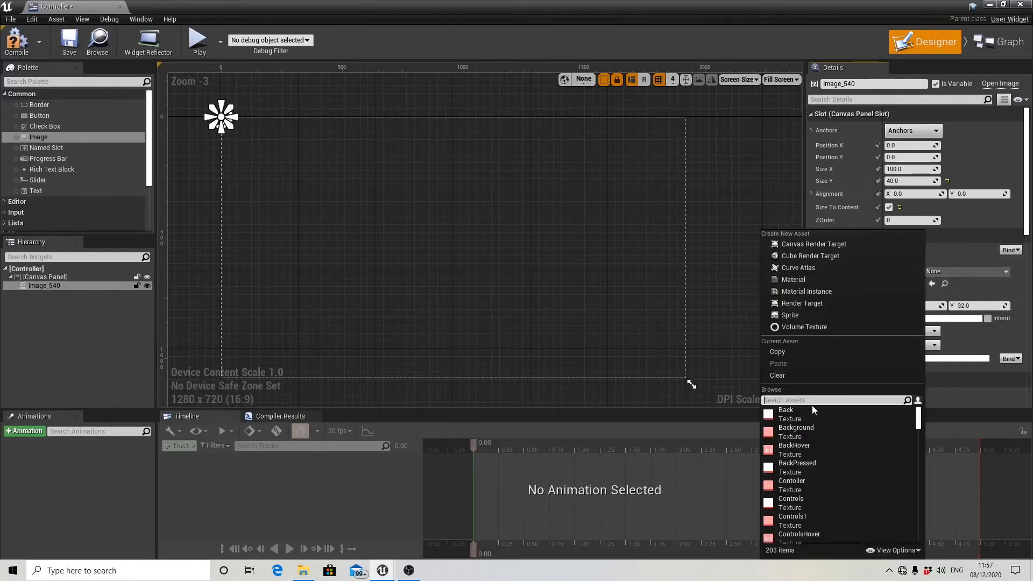
left_click(811, 517)
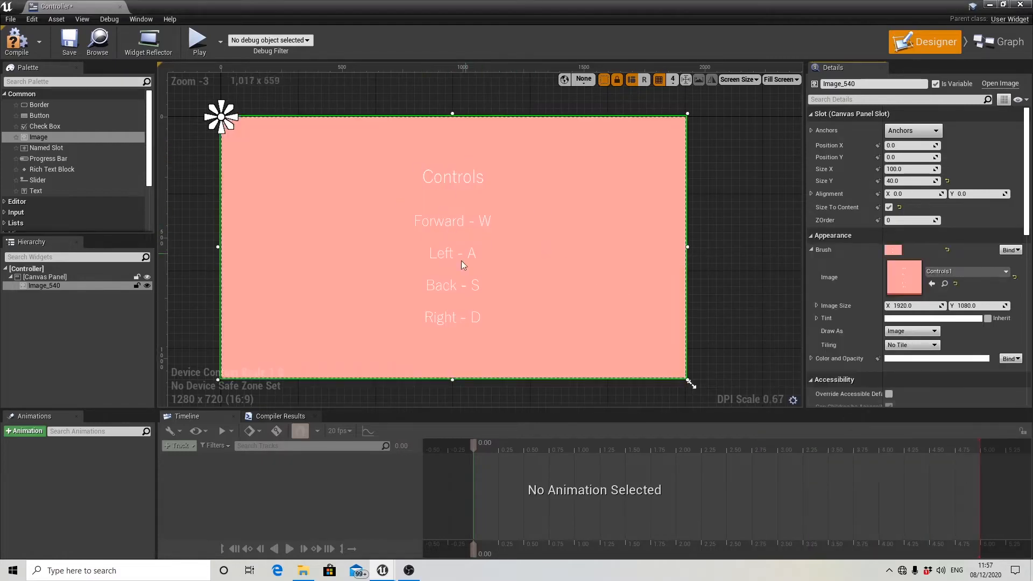
Anchor the controls image to stretch across the full canvas and lock it in the hierarchy.
right_click_drag(737, 320, 768, 298)
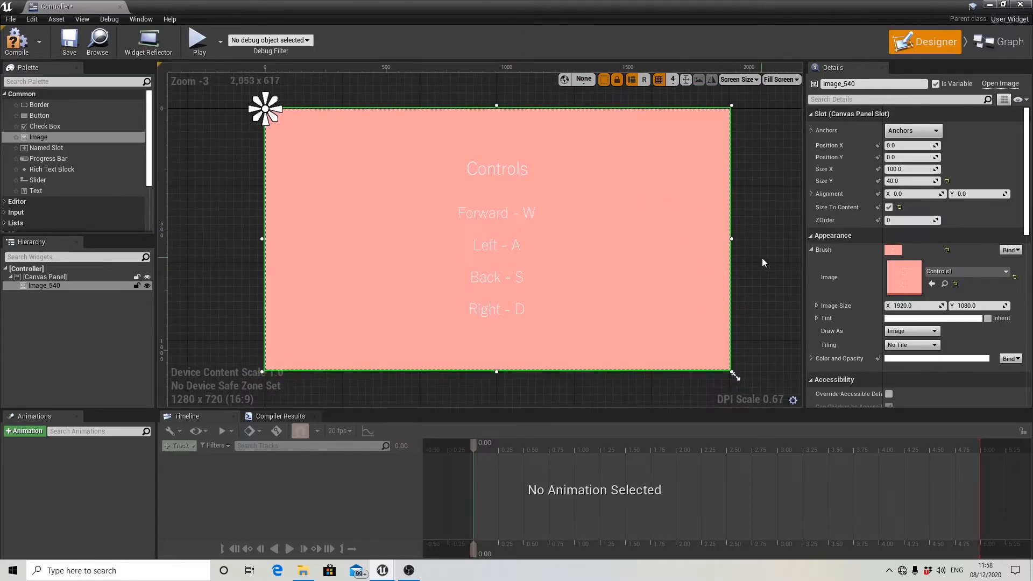
left_click(763, 259)
left_click(705, 258)
left_click(918, 134)
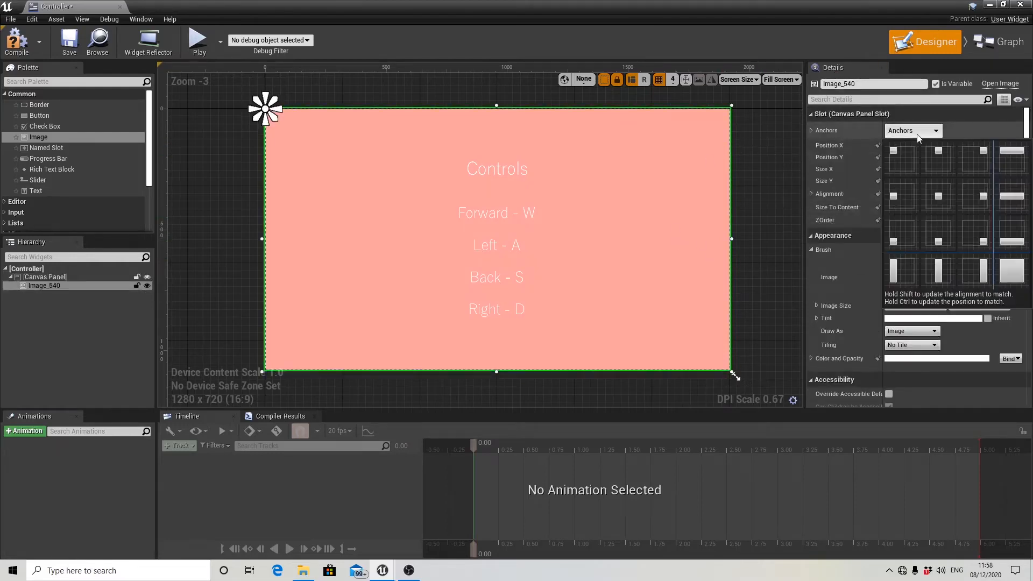
left_click(1014, 278)
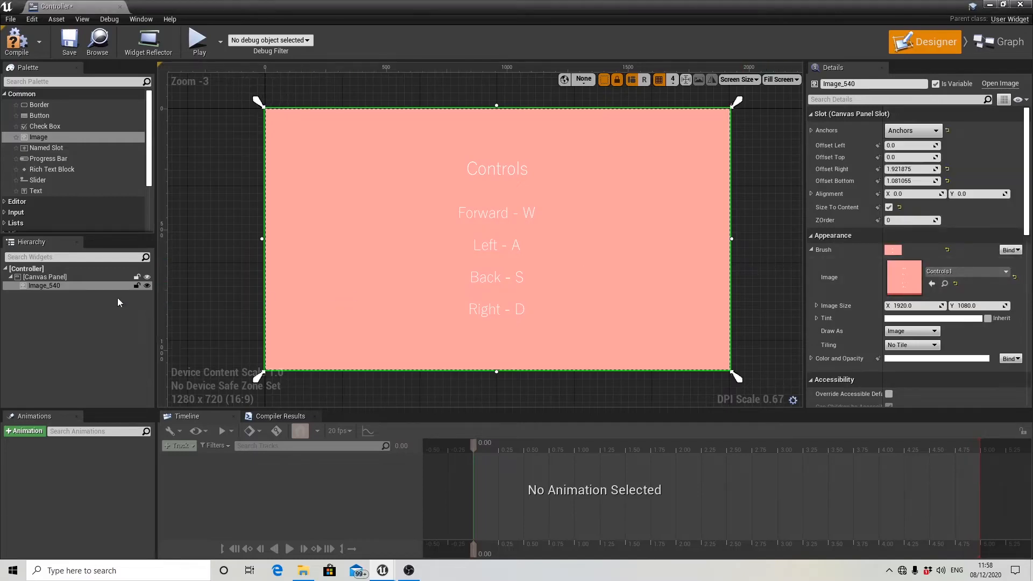
left_click(136, 286)
Add a Button near the canvas's lower-left corner at about X 52, Y 988 and enable its Size To Content.
scroll(438, 245, "down", 1)
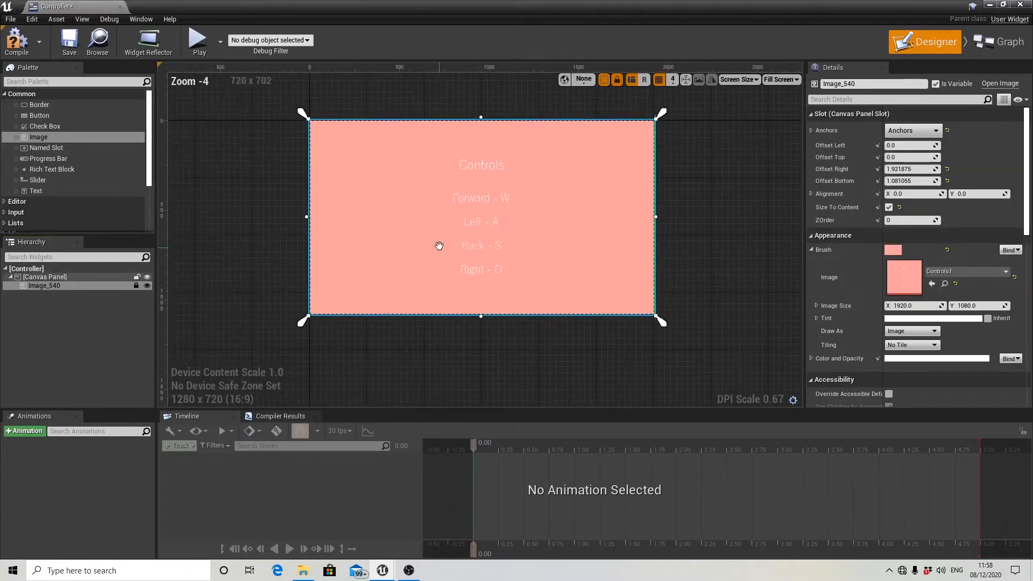
scroll(441, 240, "up", 1)
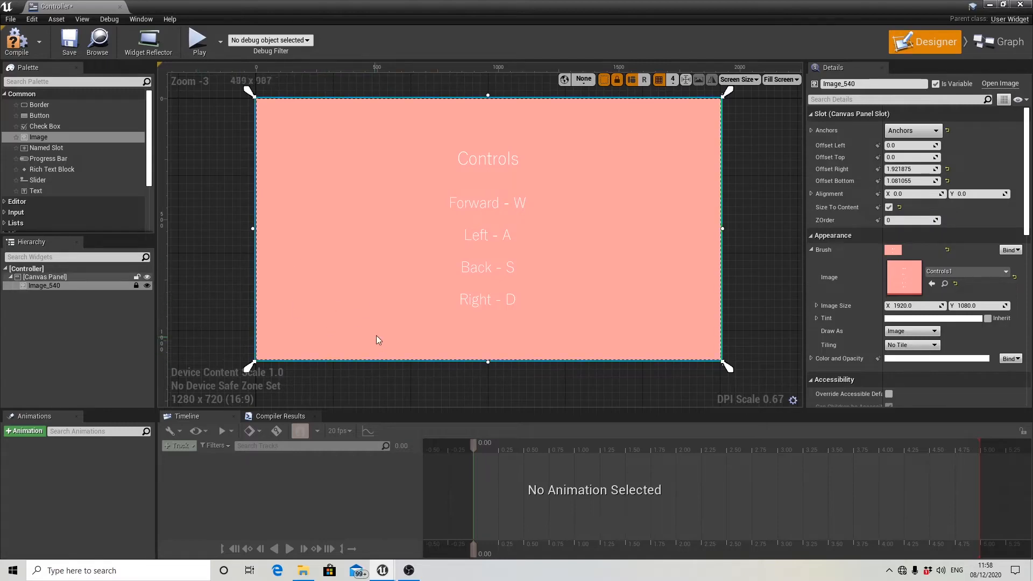
scroll(382, 299, "down", 1)
scroll(382, 299, "up", 1)
right_click_drag(383, 299, 386, 288)
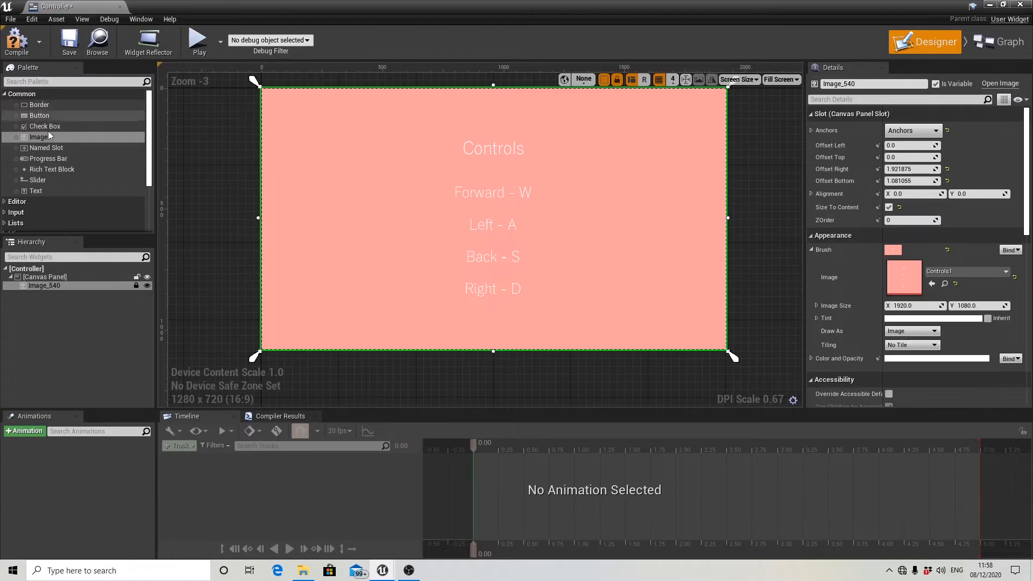
left_click_drag(53, 120, 276, 327)
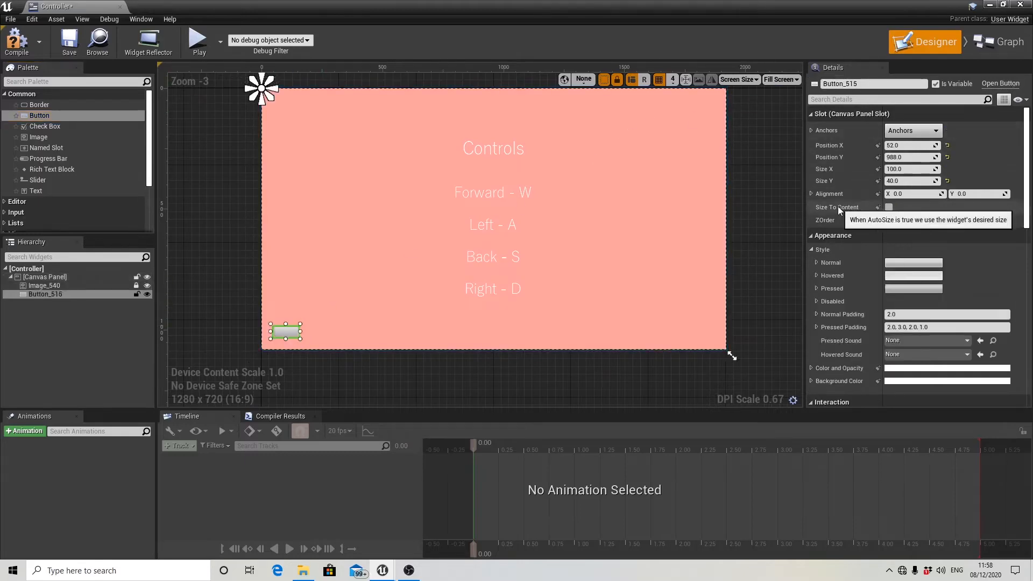
left_click(889, 208)
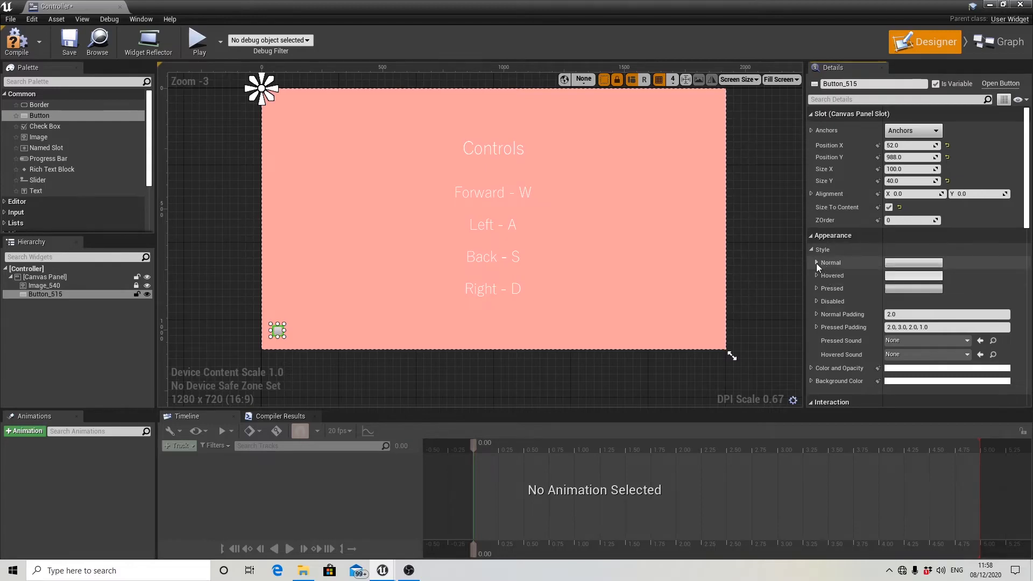
Set the image of the button's Normal style to the Back texture.
left_click(817, 263)
left_click(954, 288)
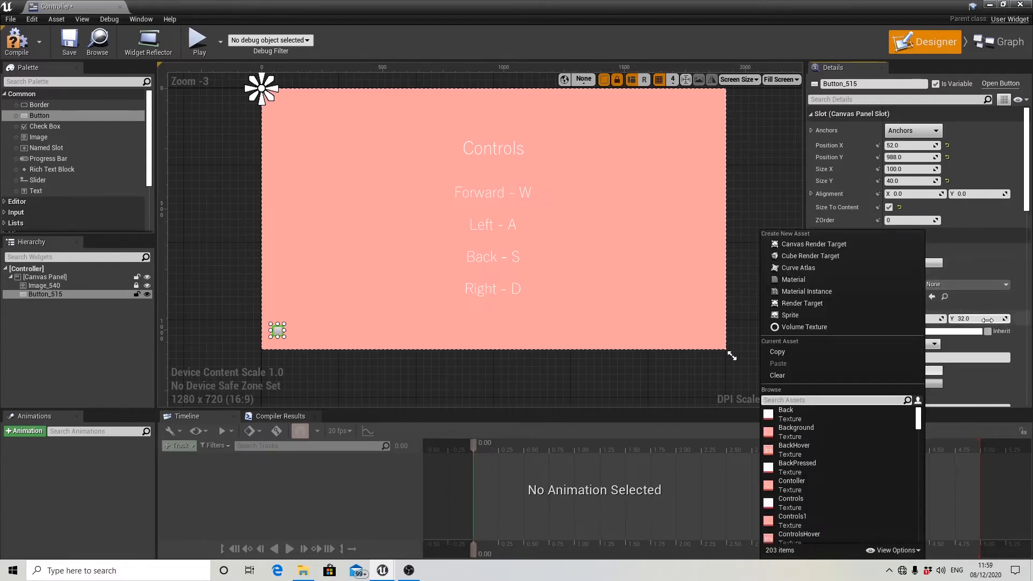
left_click(791, 412)
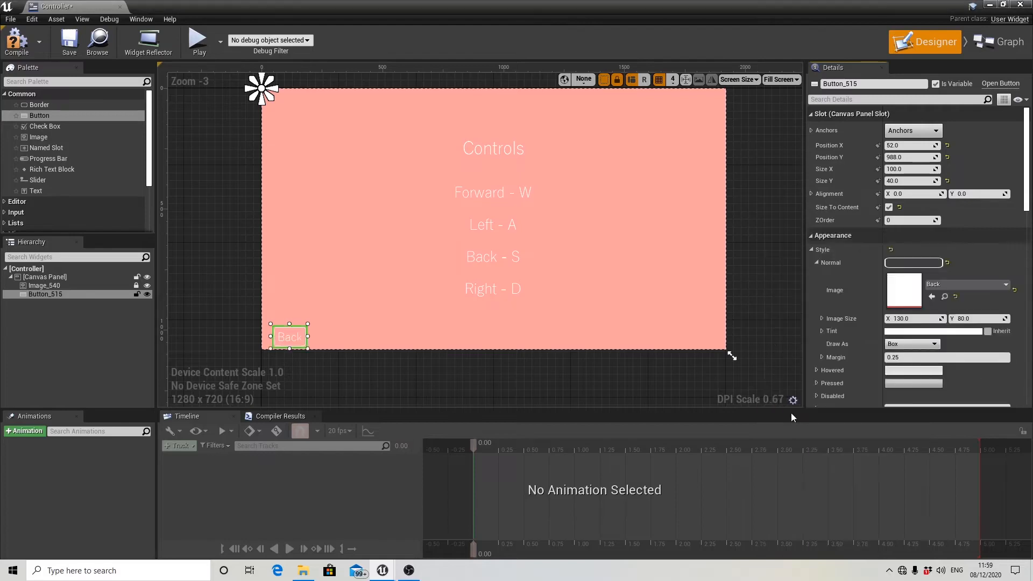
Move the Back button slightly inward from the canvas corner, to about X 72, Y 936.
scroll(298, 329, "up", 1)
right_click_drag(371, 312, 403, 295)
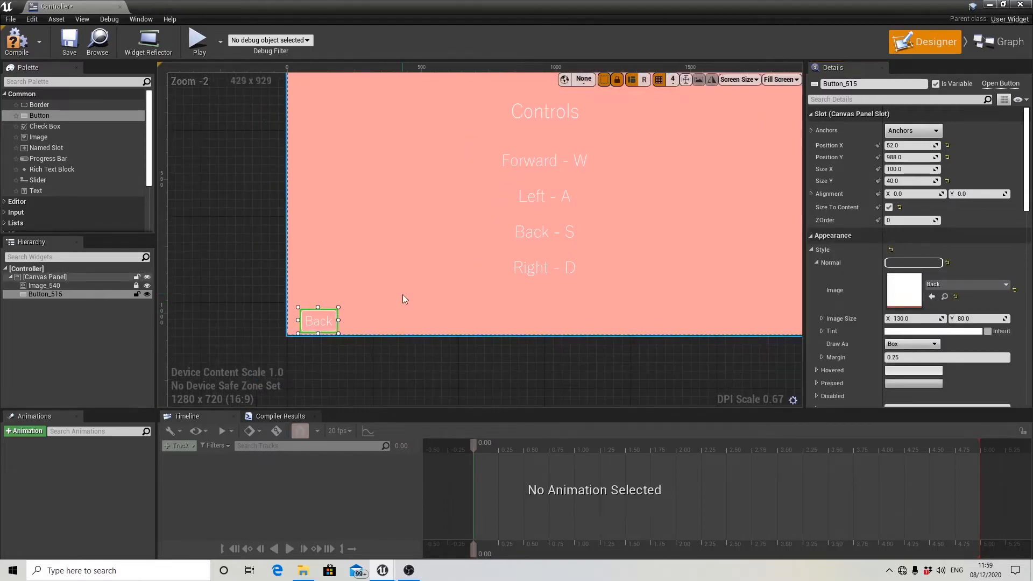
left_click_drag(319, 324, 325, 309)
scroll(325, 309, "down", 1)
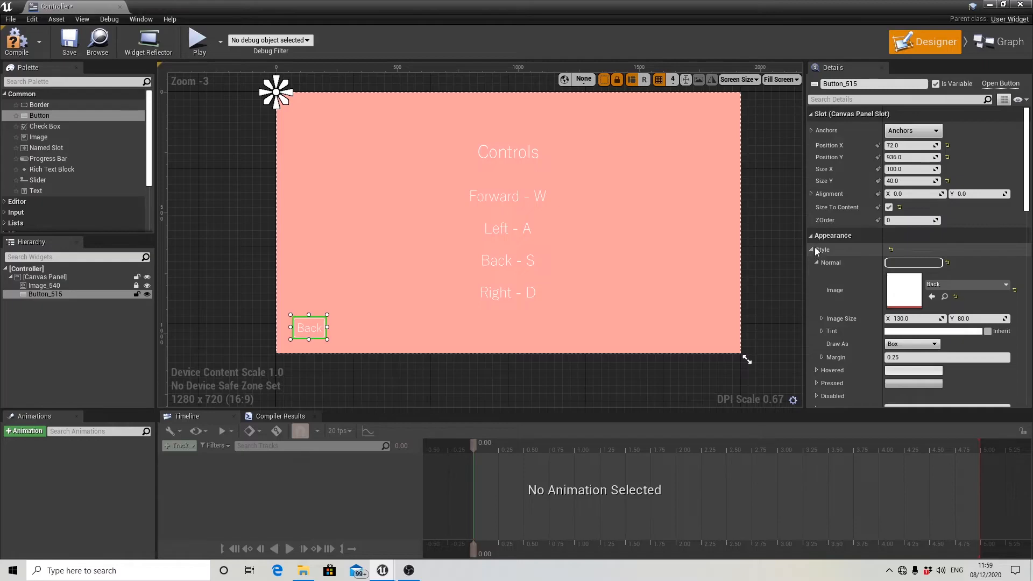
Set the Back button's Normal margin to 0 and give its Hovered style the BackHover texture with margin 0.
left_click(891, 358)
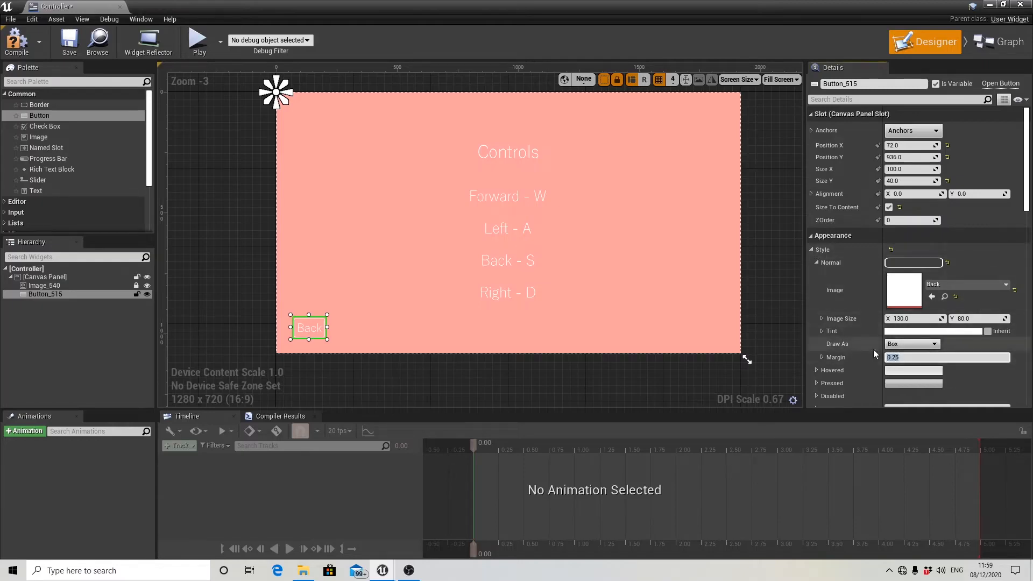
left_click(817, 262)
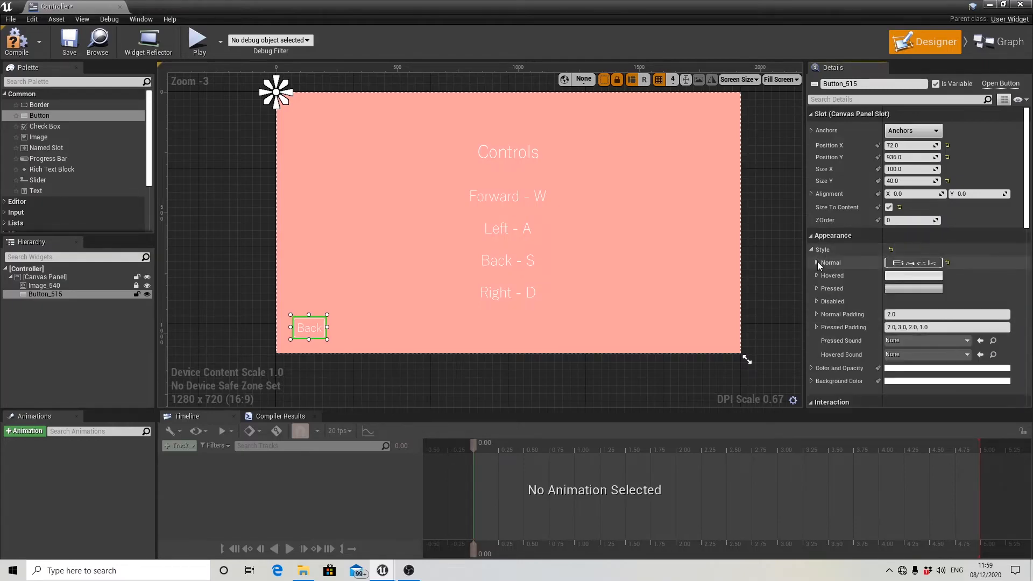
left_click(817, 275)
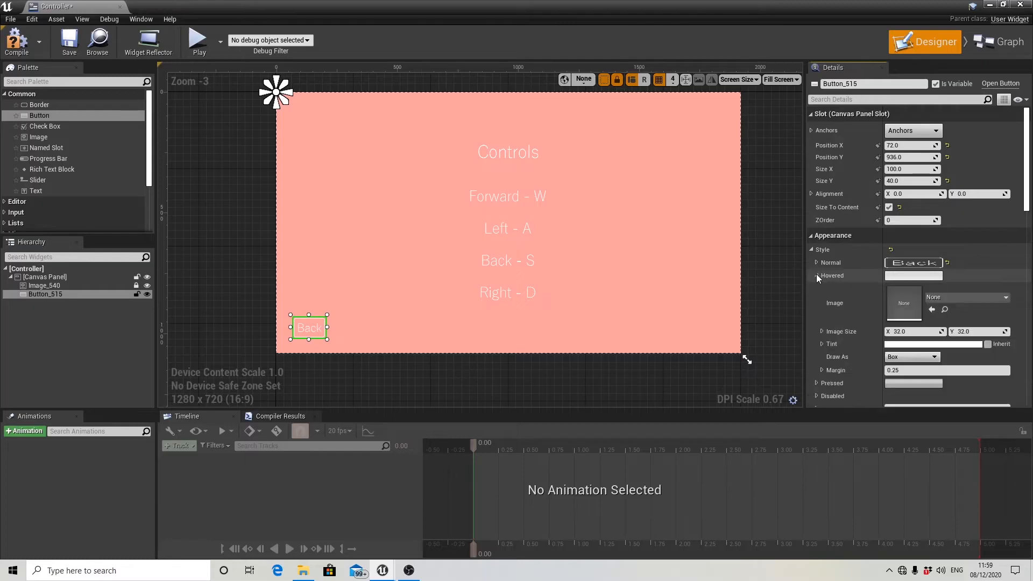
left_click(935, 297)
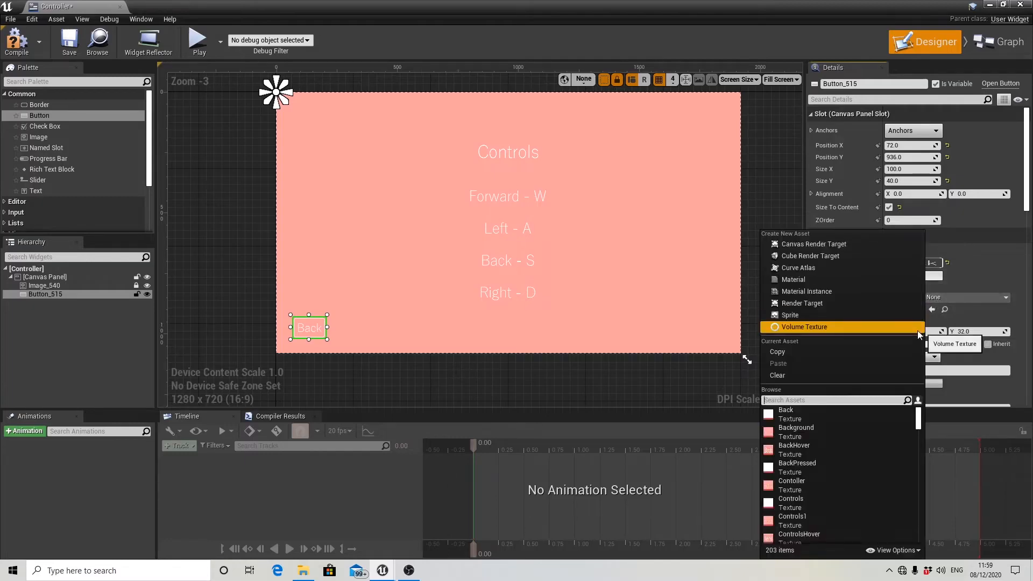
left_click(801, 451)
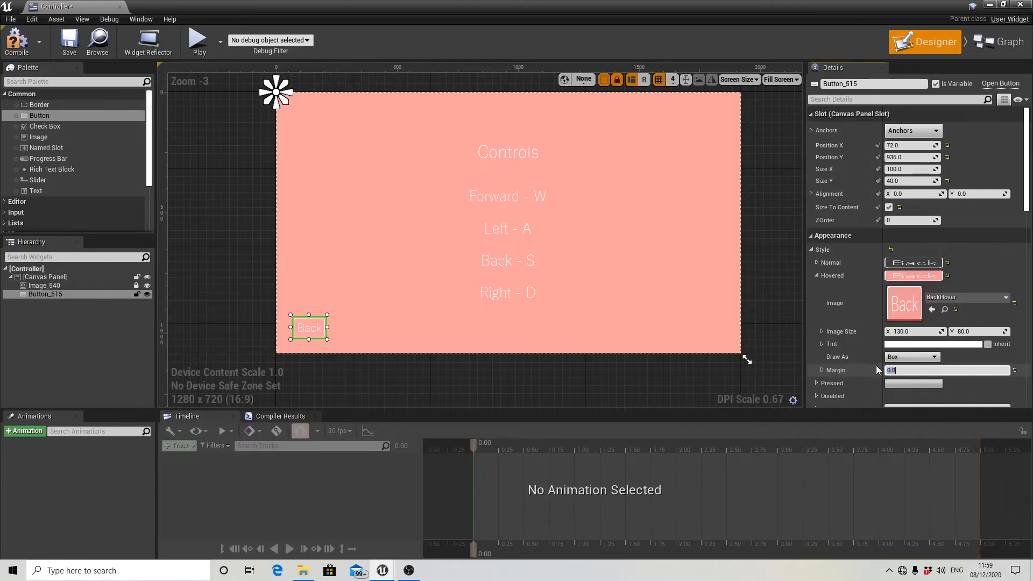
left_click(817, 275)
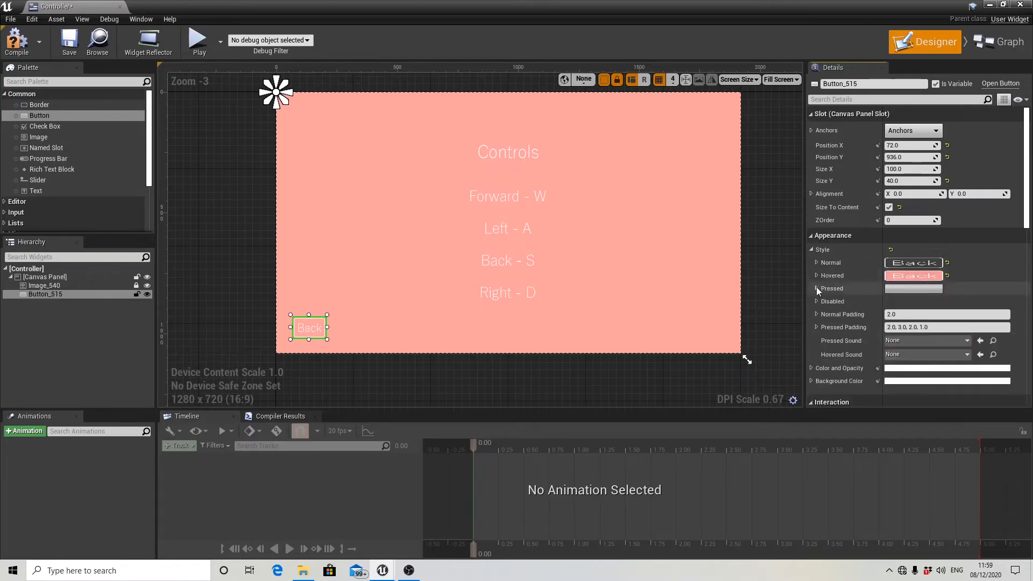
Set the image of the button's Pressed style to the BackPressed texture and its margin to 0.
left_click(816, 288)
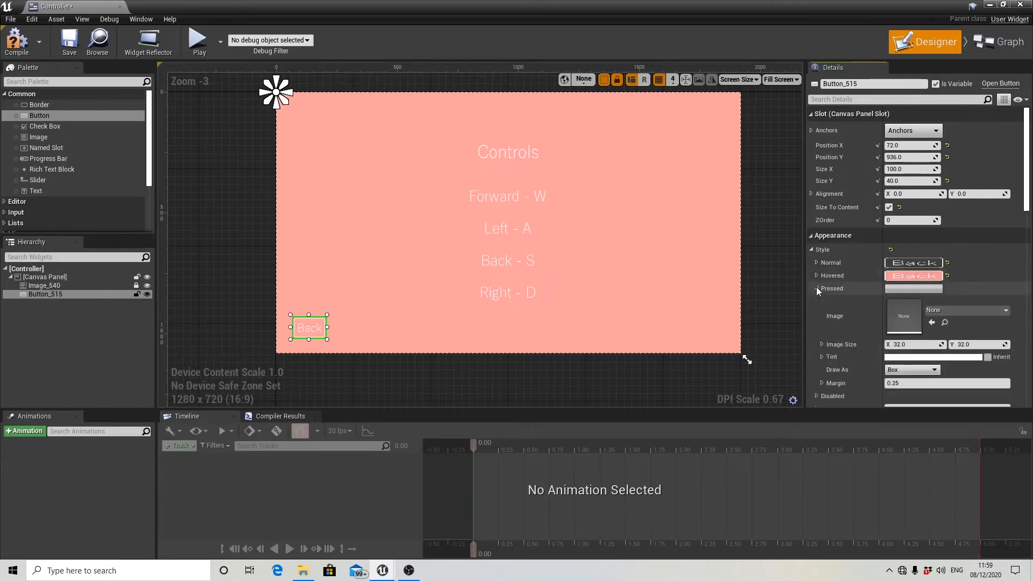
left_click(950, 311)
type("back")
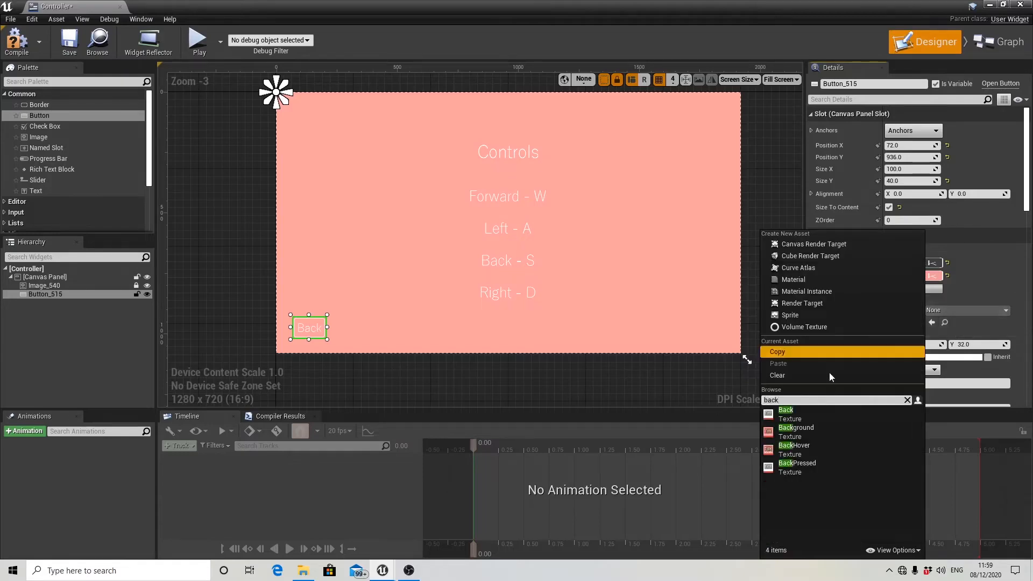
left_click(799, 466)
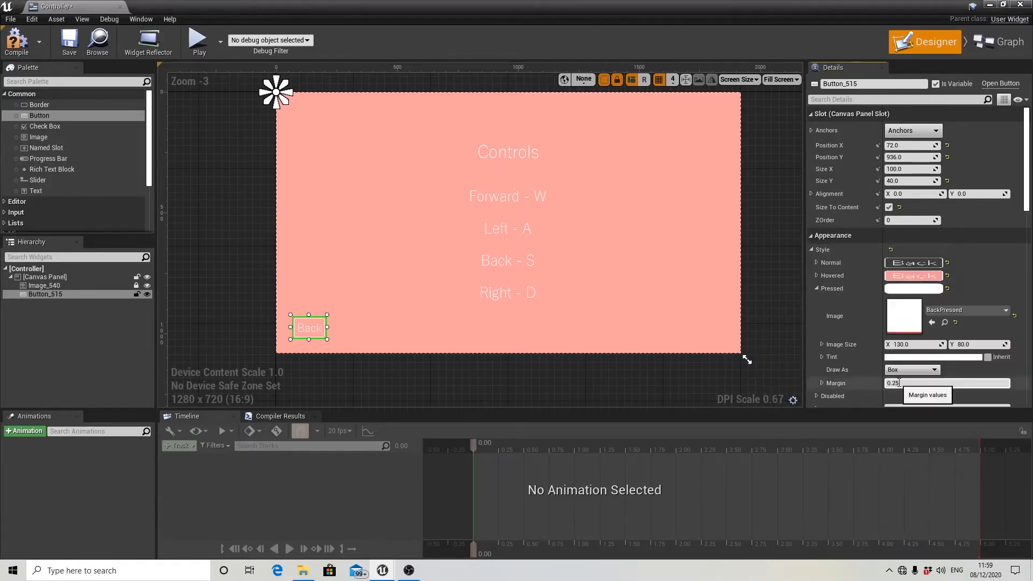
left_click_drag(900, 383, 879, 386)
type("0")
key("Return")
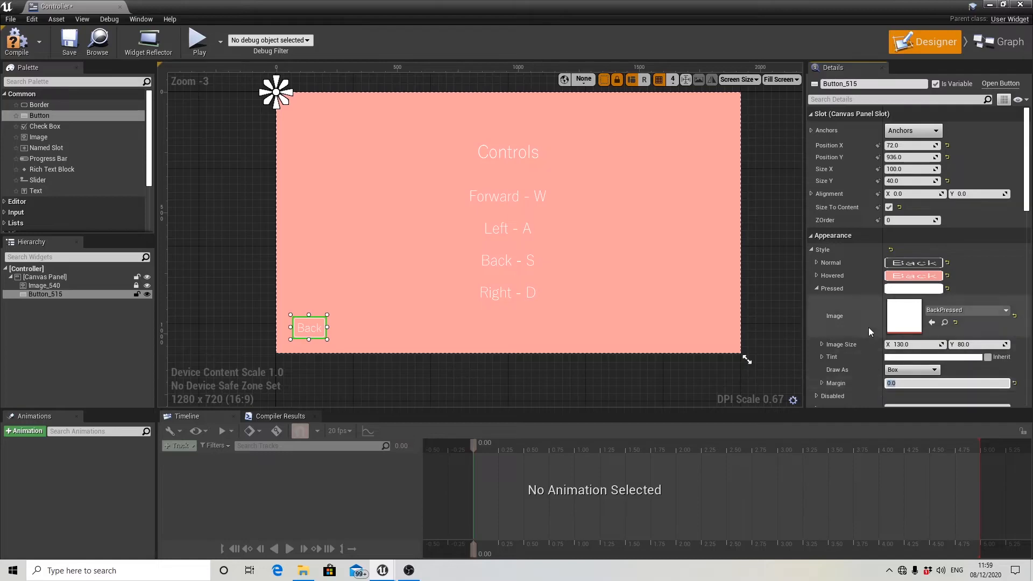
Anchor the Back button to the canvas's lower-left corner and add an On Clicked event for it.
left_click(907, 139)
left_click(895, 226)
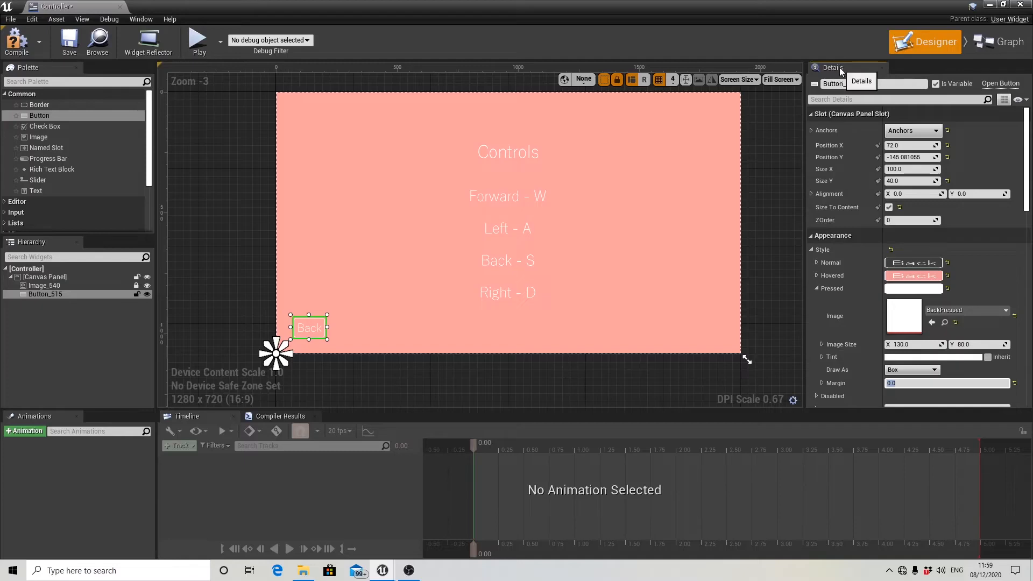
scroll(842, 223, "down", 15)
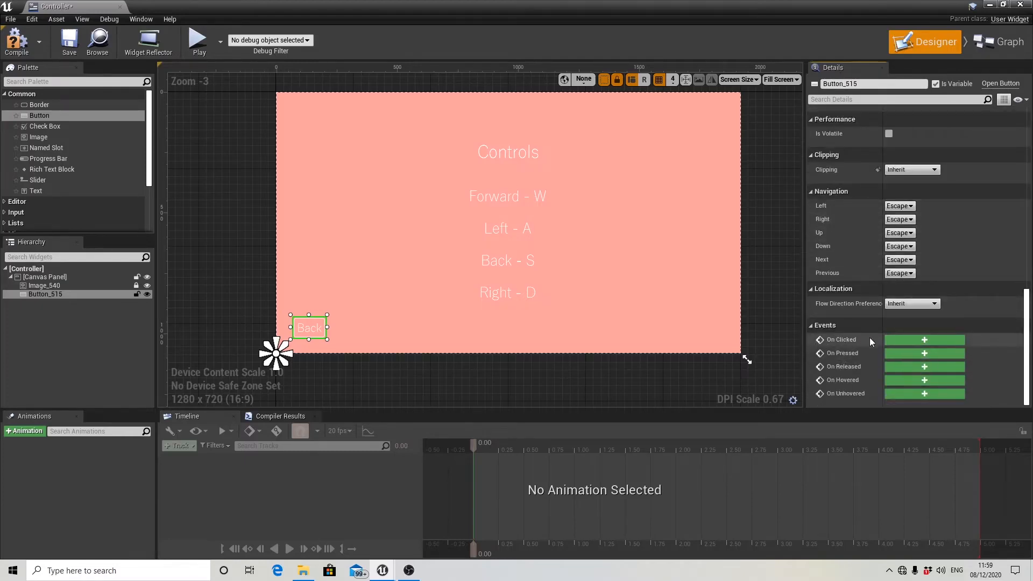
left_click(916, 340)
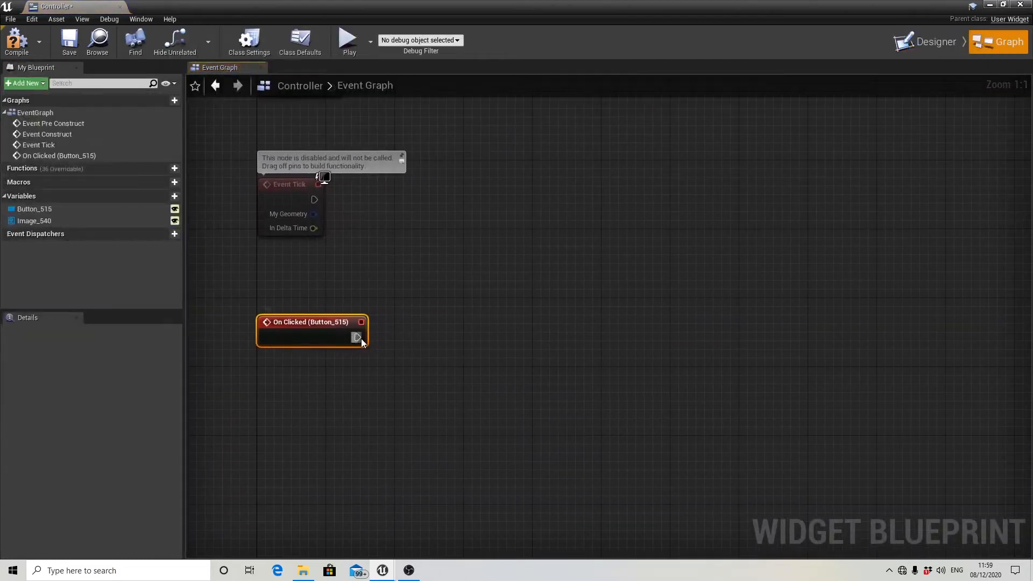
Add an Open Level node driven by the Back button's On Clicked event.
left_click_drag(357, 337, 462, 338)
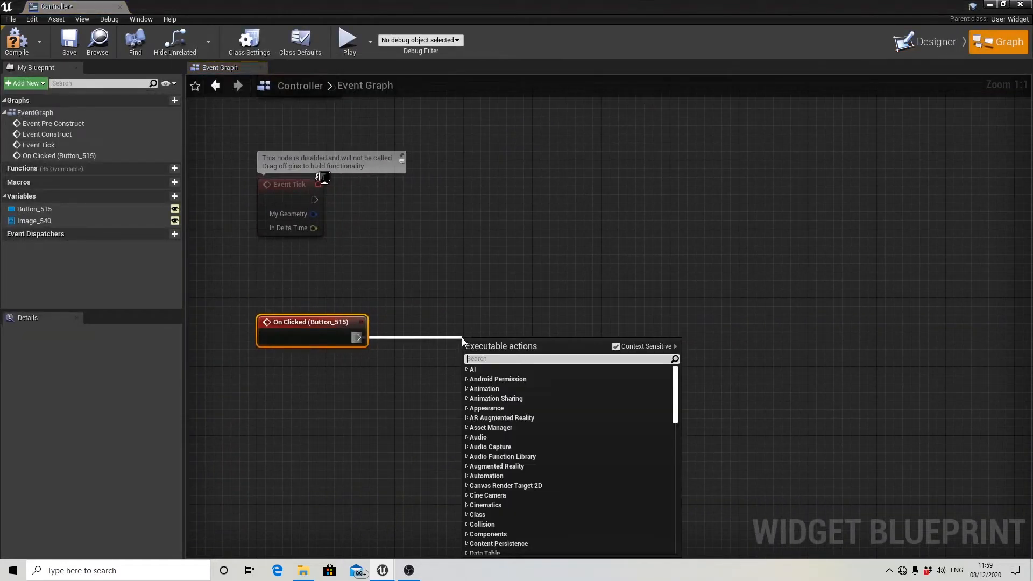
type("open")
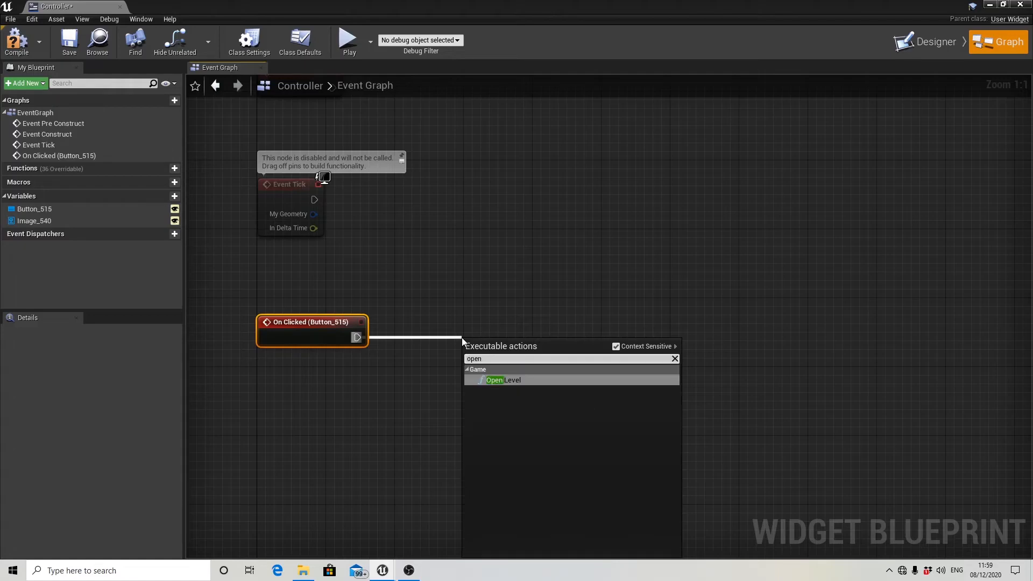
key("Return")
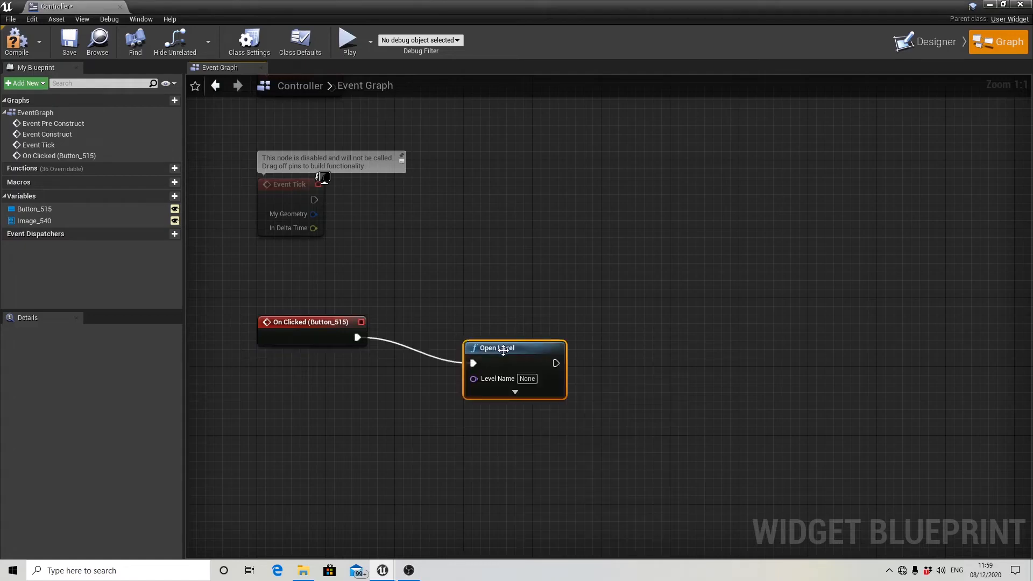
Copy the name of the Mainmenulevel asset and use it as the Open Level node's Level Name.
left_click(987, 5)
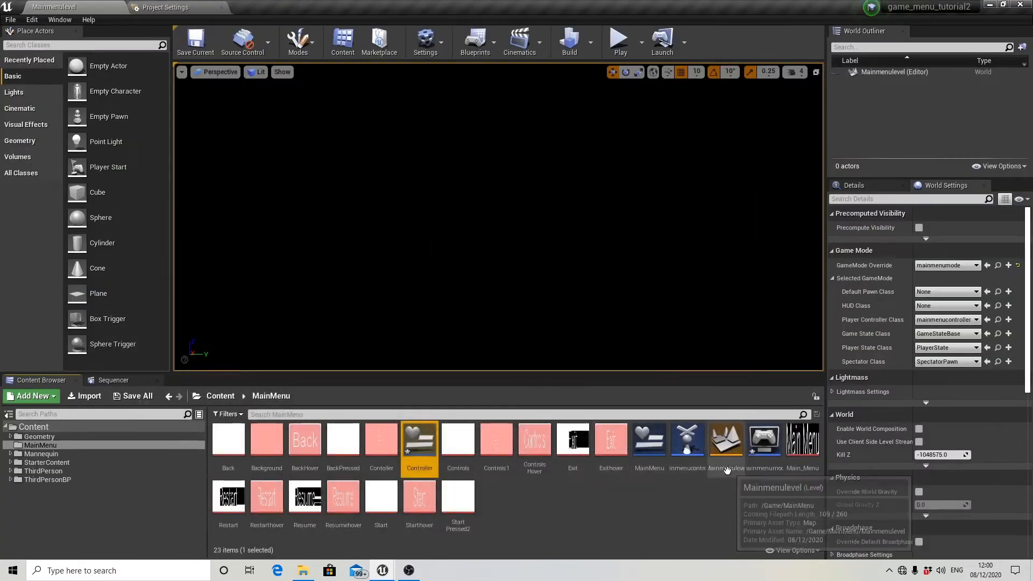
left_click(727, 469)
left_click(727, 469)
key("ctrl+c")
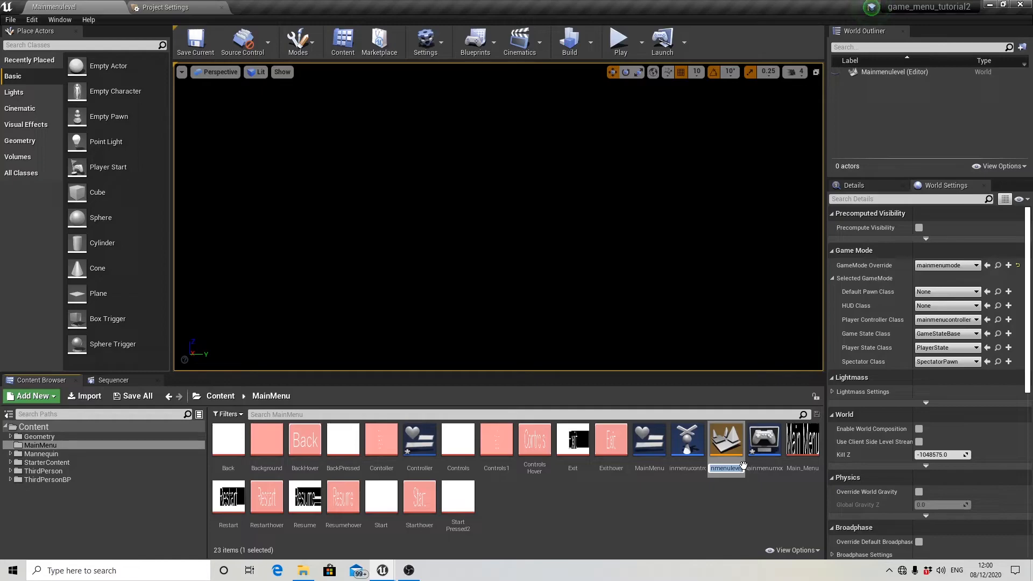
double_click(422, 450)
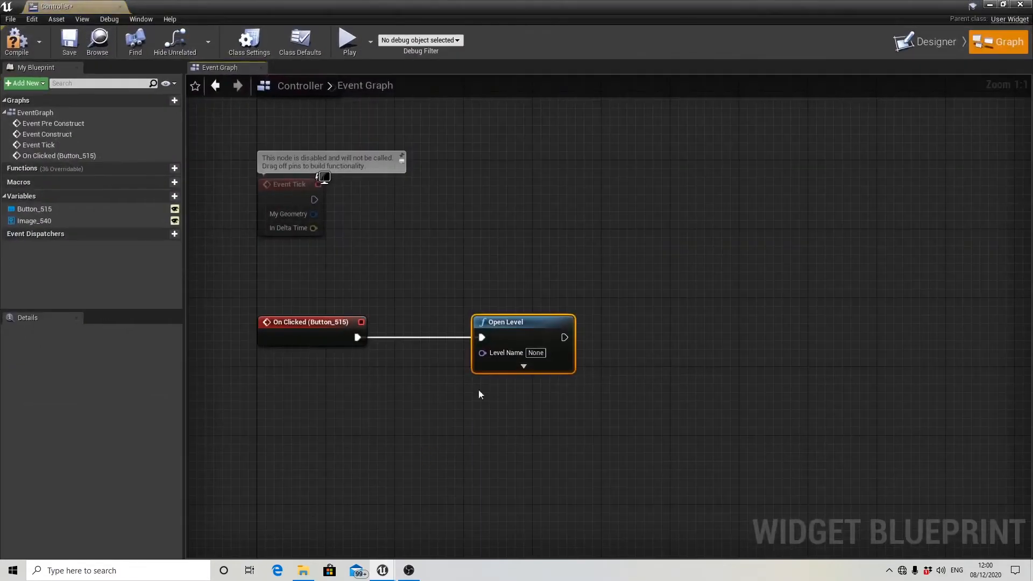
left_click(536, 352)
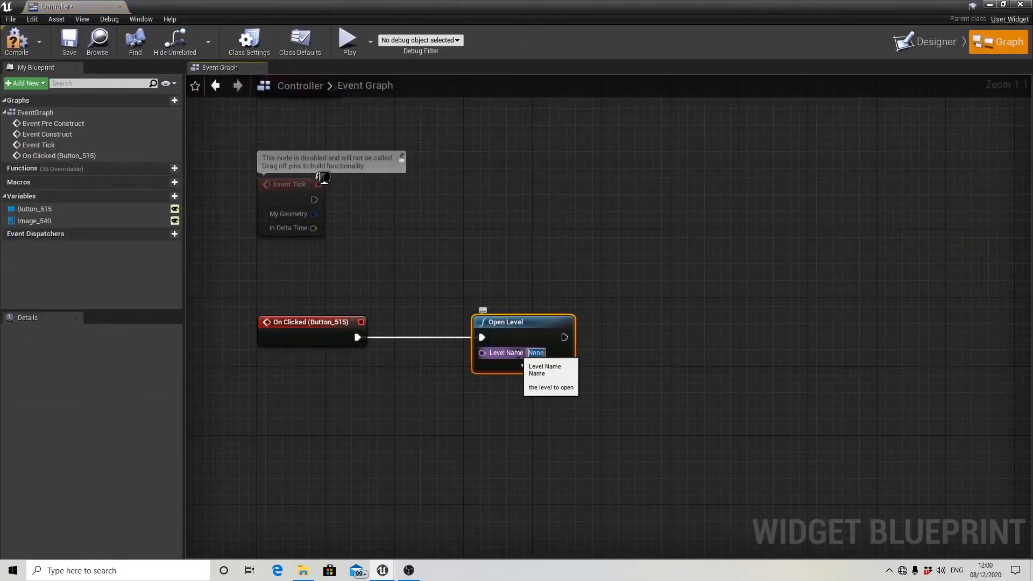
key("ctrl+v")
key("Return")
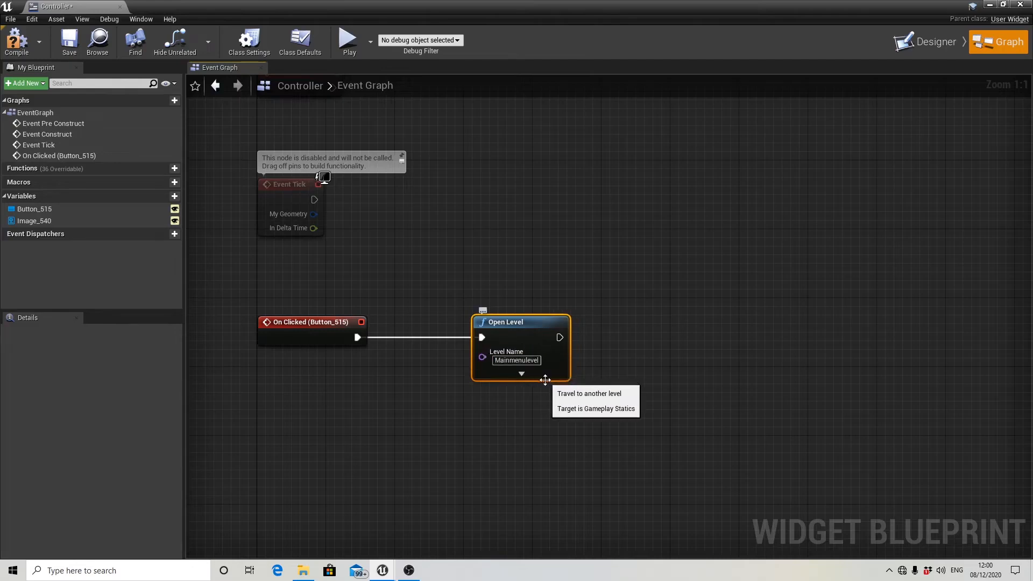
Add a Remove from Parent node after Open Level and line it up with the node chain.
scroll(604, 369, "down", 4)
scroll(620, 364, "up", 3)
right_click_drag(621, 364, 549, 368)
left_click_drag(476, 348, 604, 350)
type("rem")
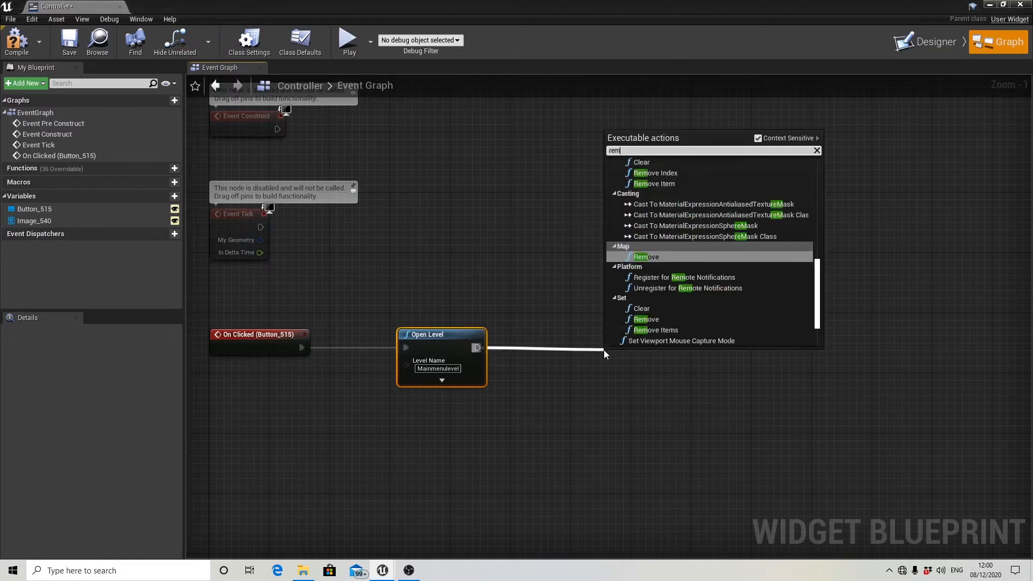
type("ove from")
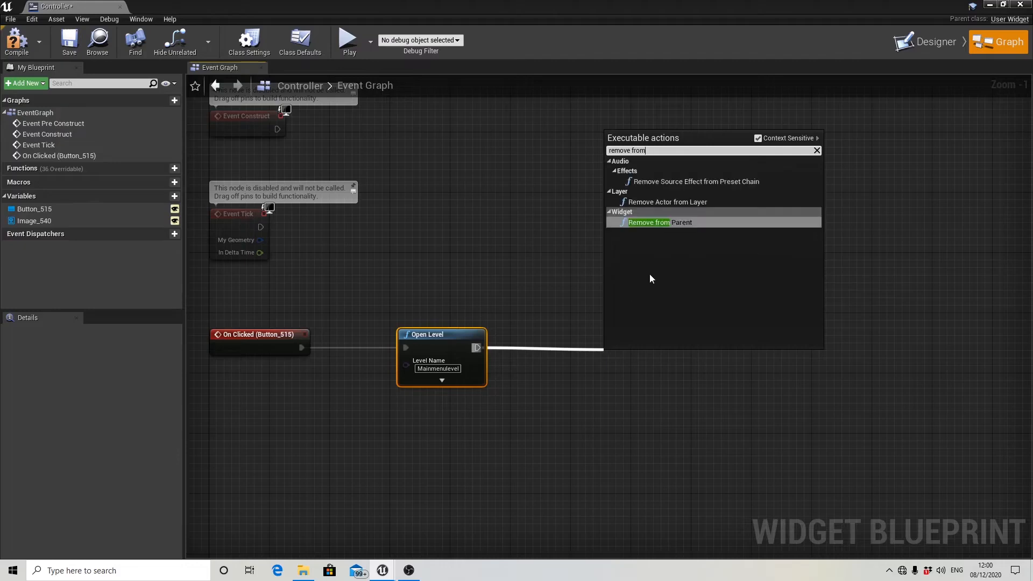
left_click(664, 222)
left_click_drag(629, 360, 609, 337)
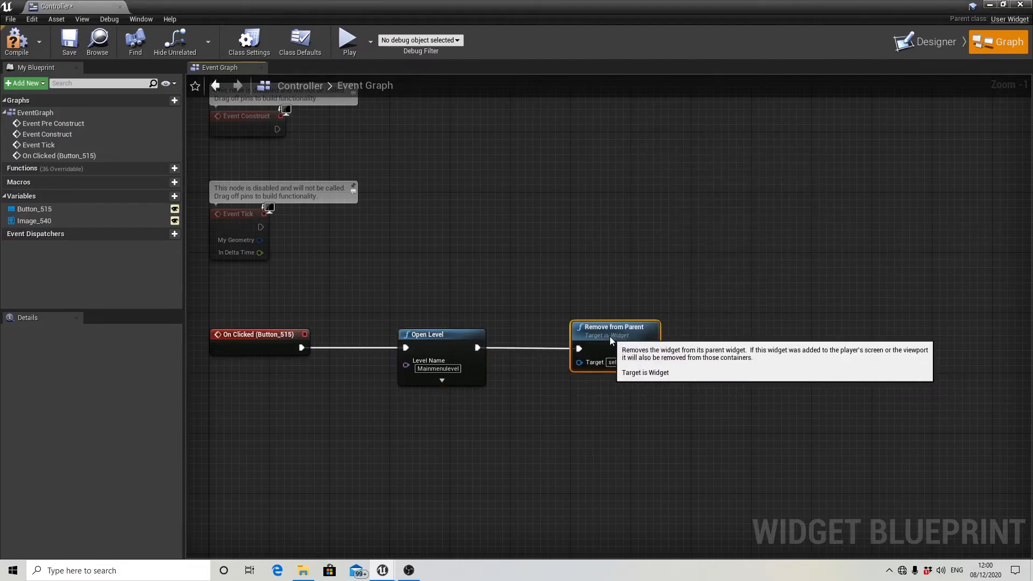
Compile and save the Controller widget blueprint, and close its editor.
scroll(651, 349, "down", 2)
right_click_drag(667, 433, 683, 405)
scroll(567, 367, "up", 2)
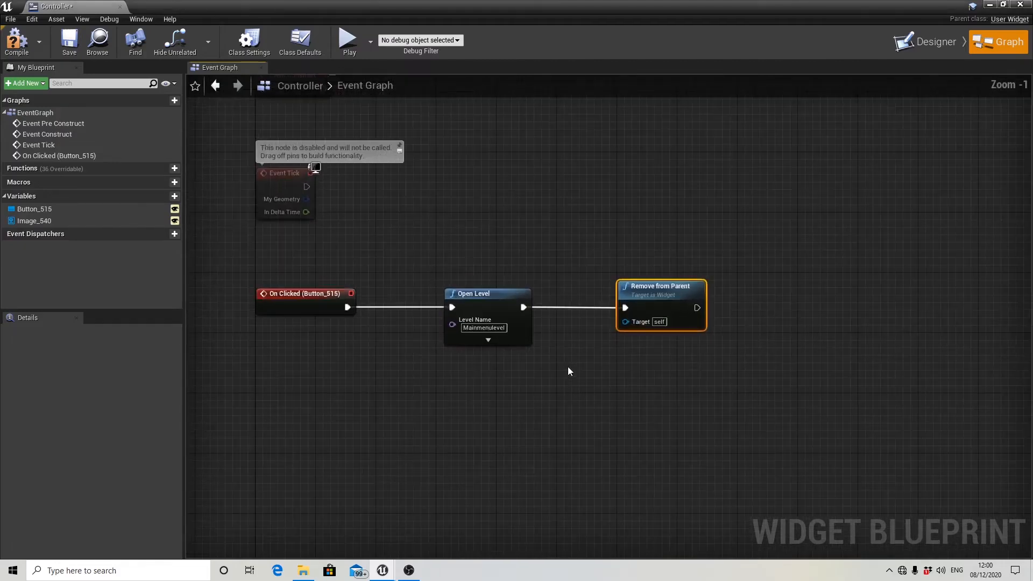
right_click_drag(567, 366, 573, 383)
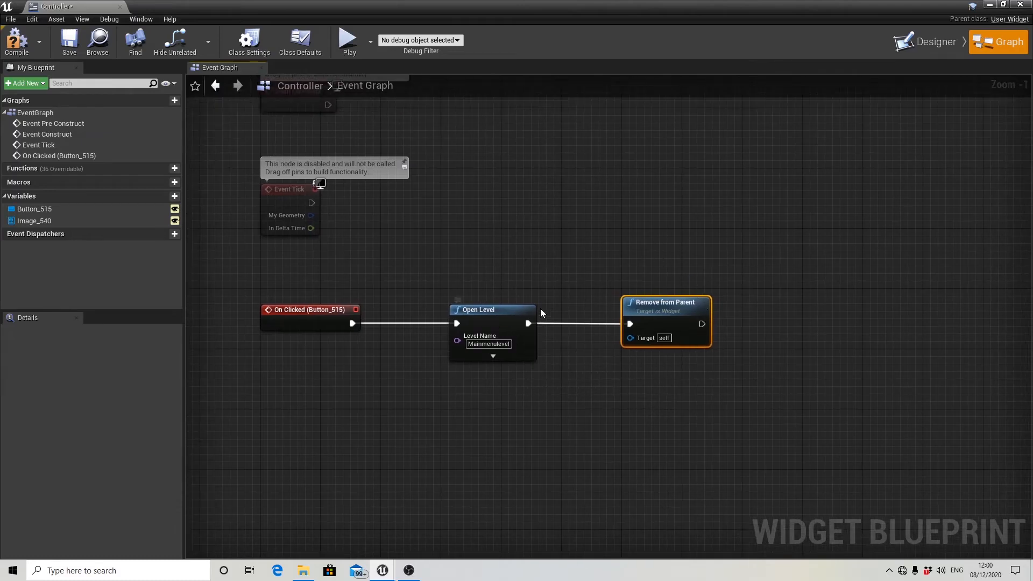
left_click(17, 41)
left_click(69, 40)
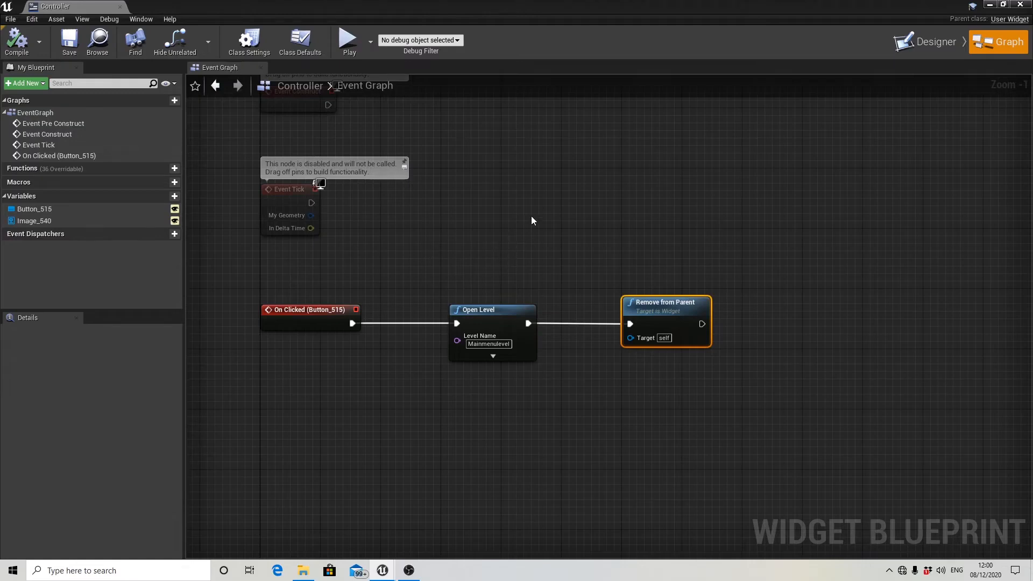
scroll(569, 213, "down", 1)
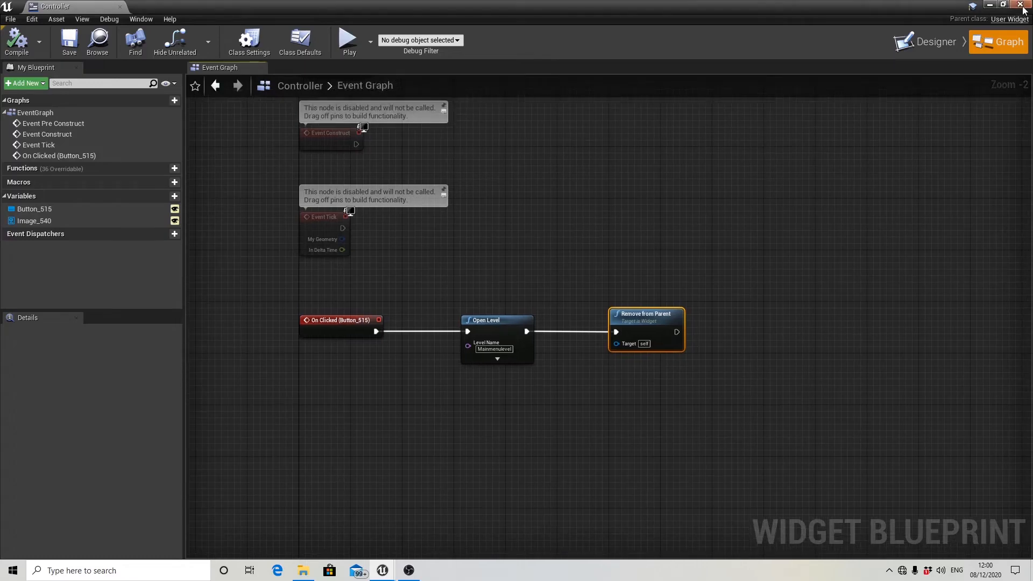
left_click(1023, 6)
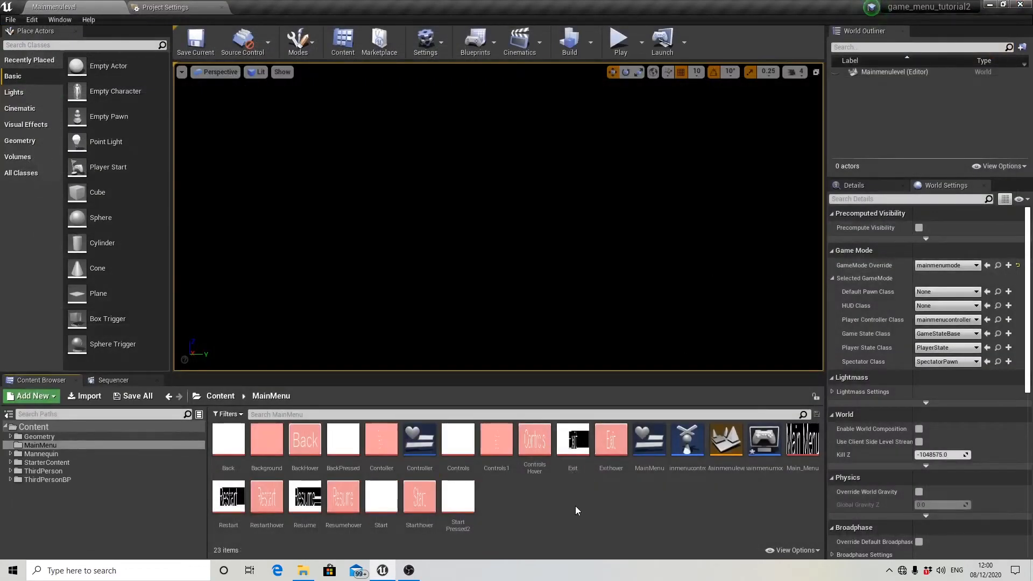
Open the MainMenu widget and add an On Clicked event for the Controls button.
double_click(659, 446)
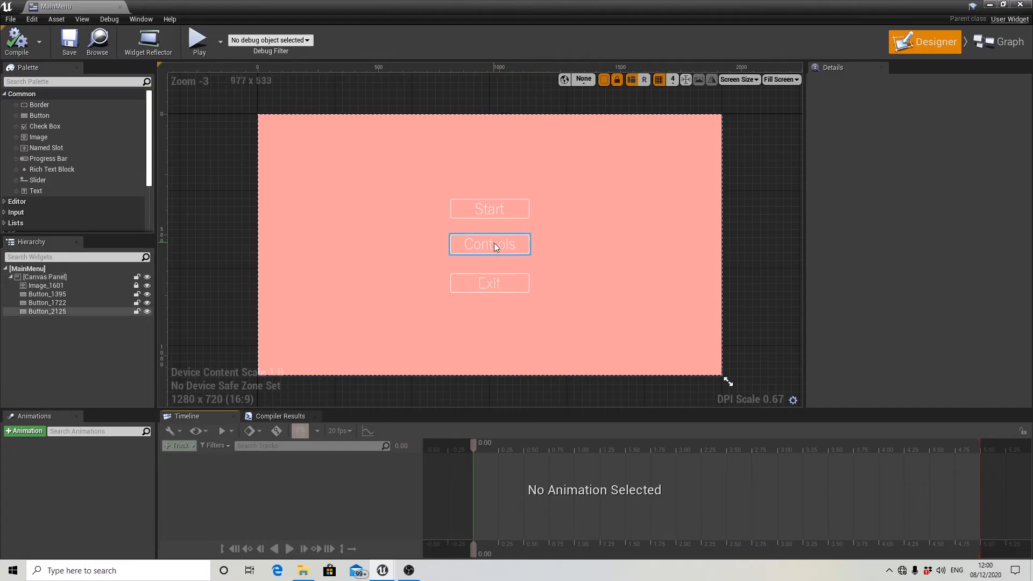
left_click(521, 250)
scroll(858, 257, "down", 15)
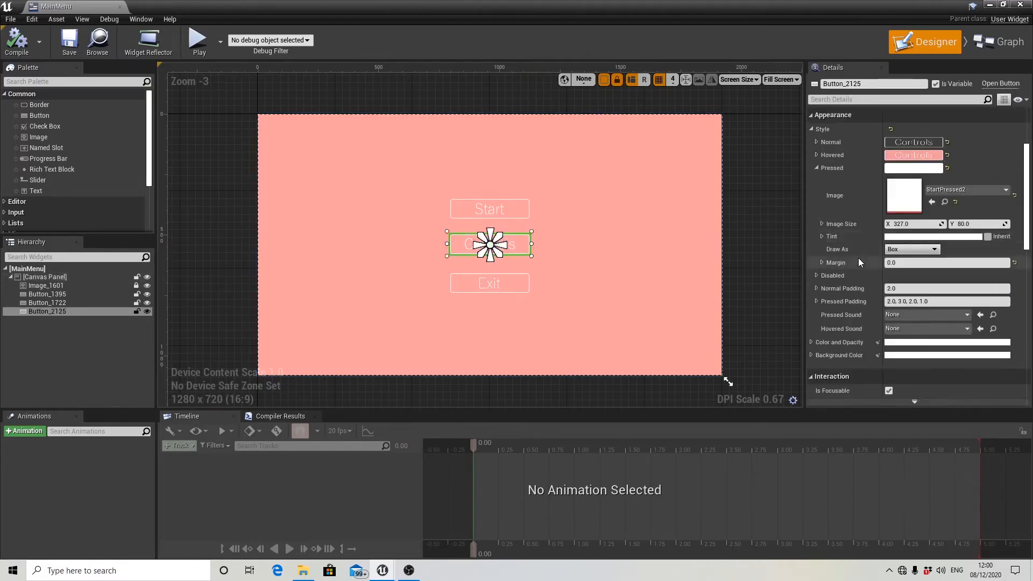
scroll(858, 257, "down", 5)
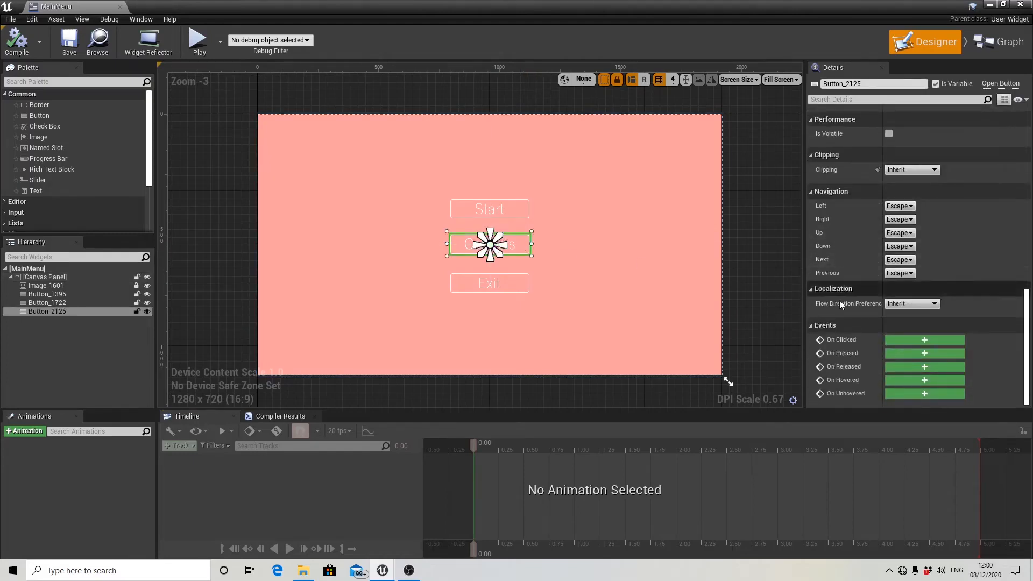
left_click(924, 340)
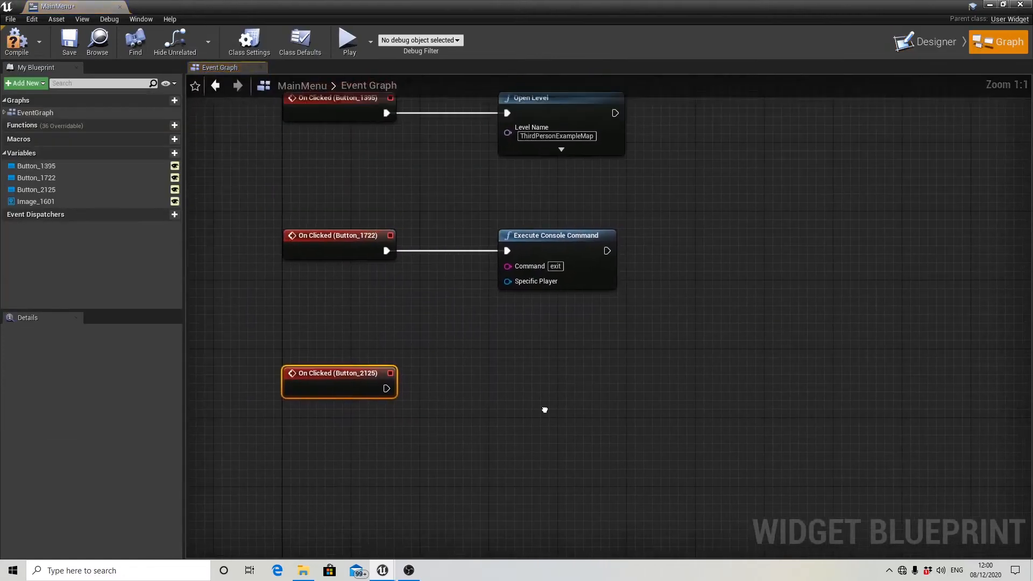
Add a Create Widget node driven by the Controls button's On Clicked event.
left_click_drag(376, 394, 496, 395)
type("create w")
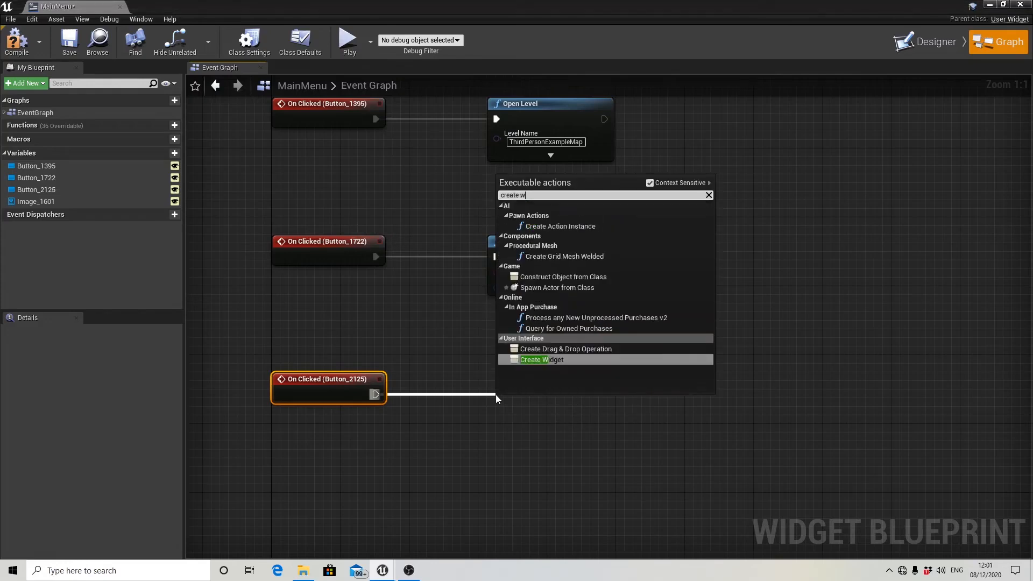
type("idget")
key("Return")
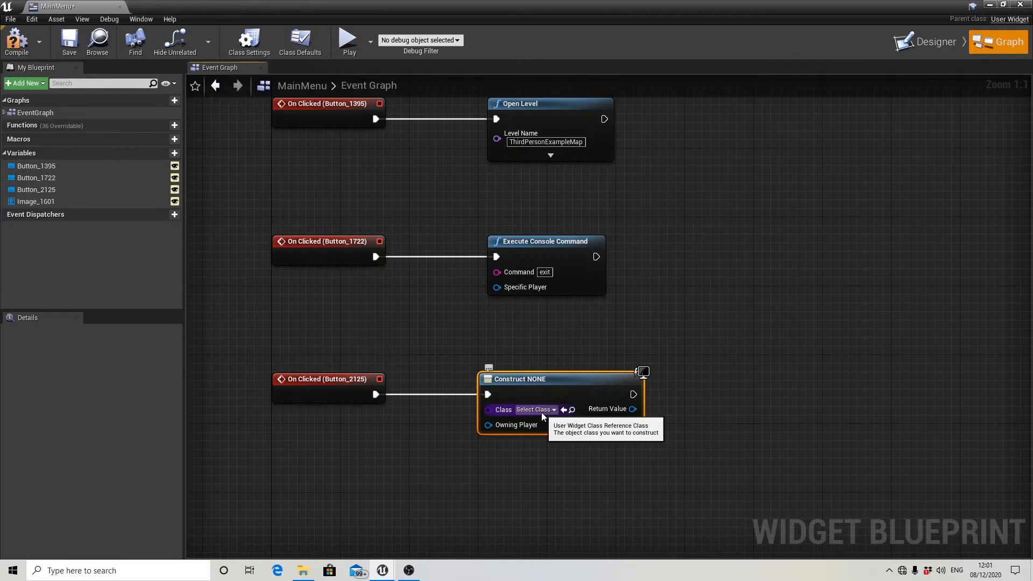
Set the Create Widget node's class to Controller and connect its return value to a new Add to Viewport node.
left_click(541, 412)
left_click(556, 456)
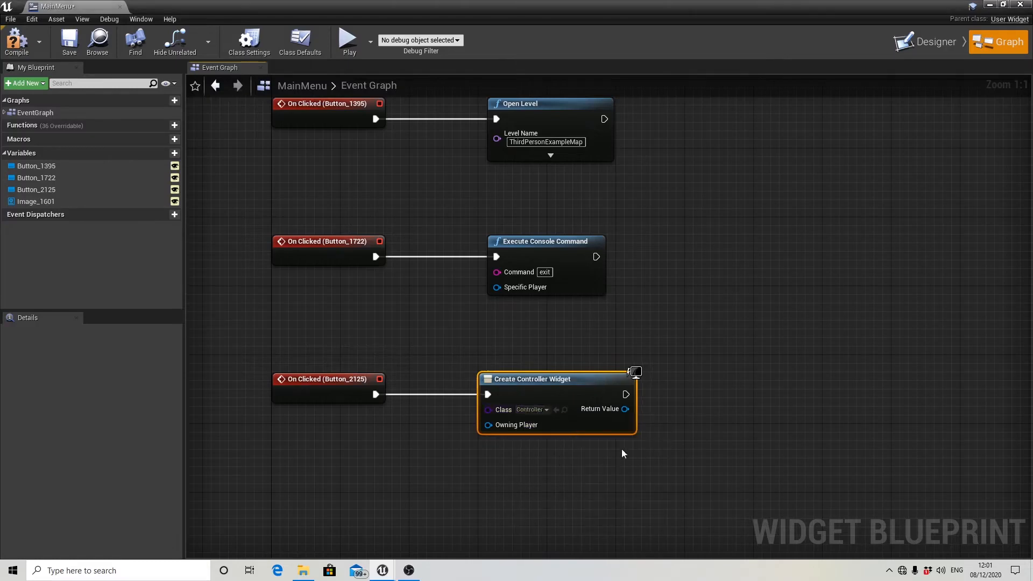
right_click_drag(621, 449, 509, 428)
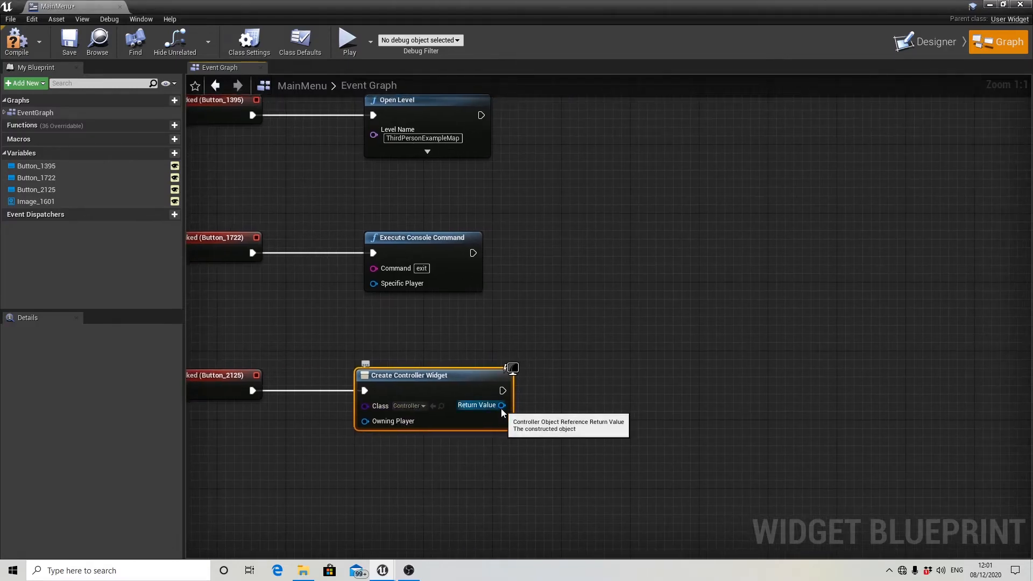
left_click_drag(501, 406, 596, 402)
type("add to")
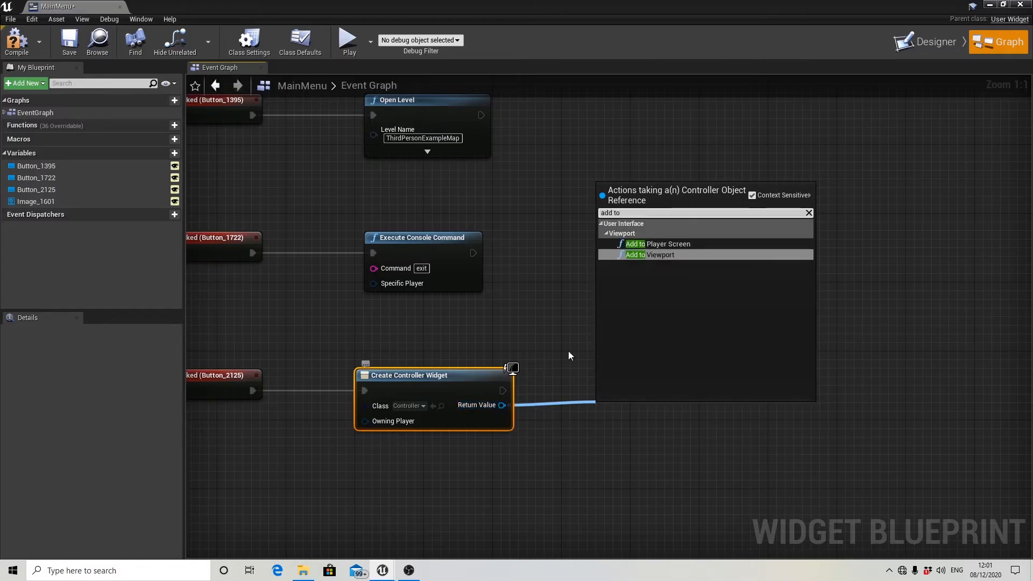
left_click(644, 255)
scroll(689, 430, "down", 2)
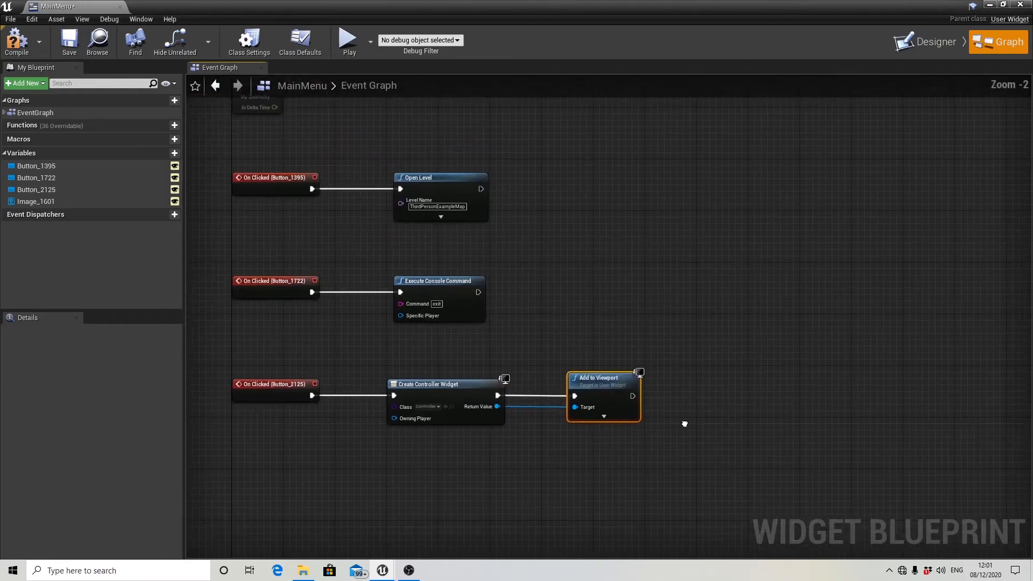
Add a Remove from Parent node after Add to Viewport in the Controls button's node chain.
left_click_drag(631, 396, 724, 396)
type("re")
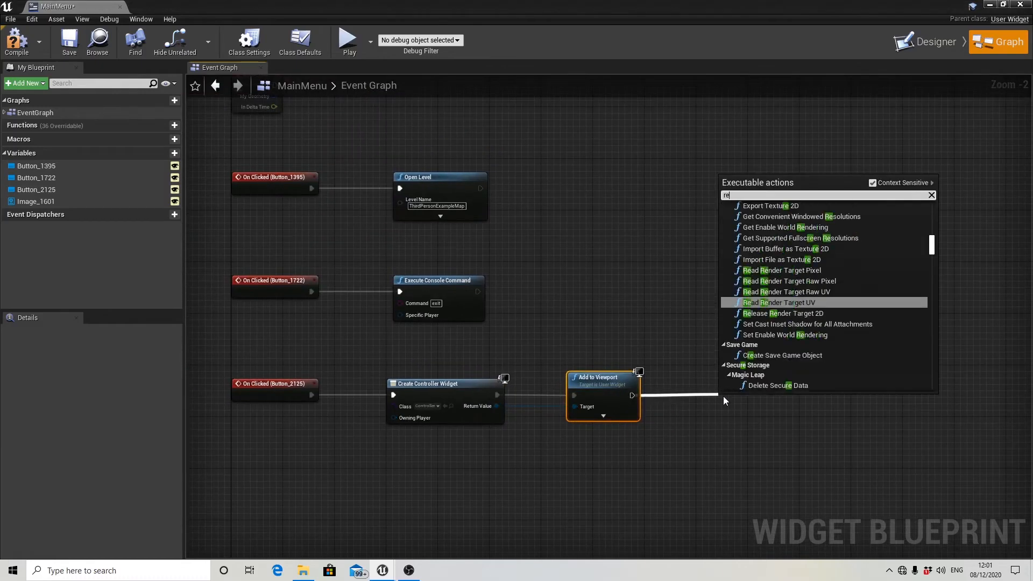
type("move fr")
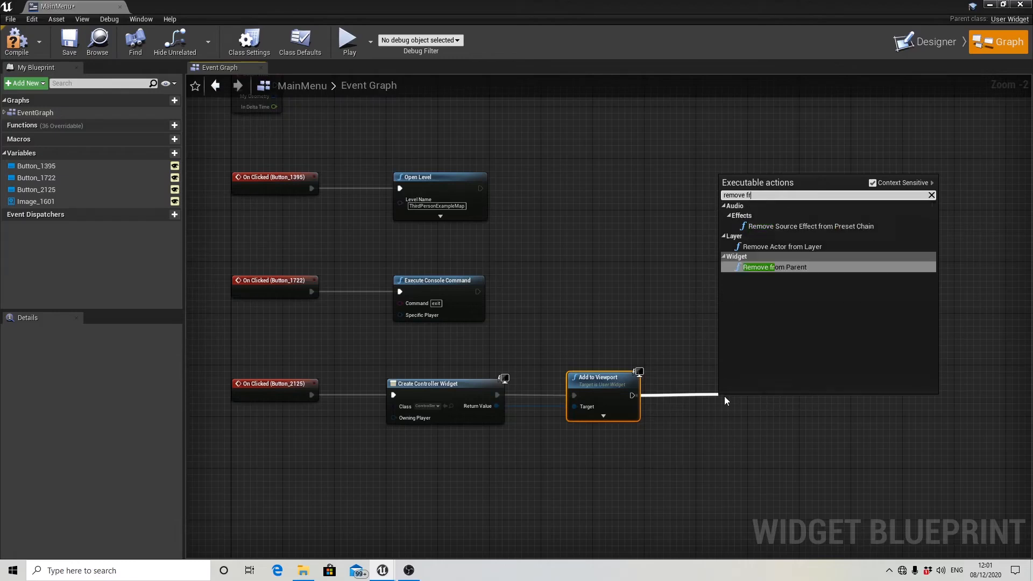
left_click(784, 268)
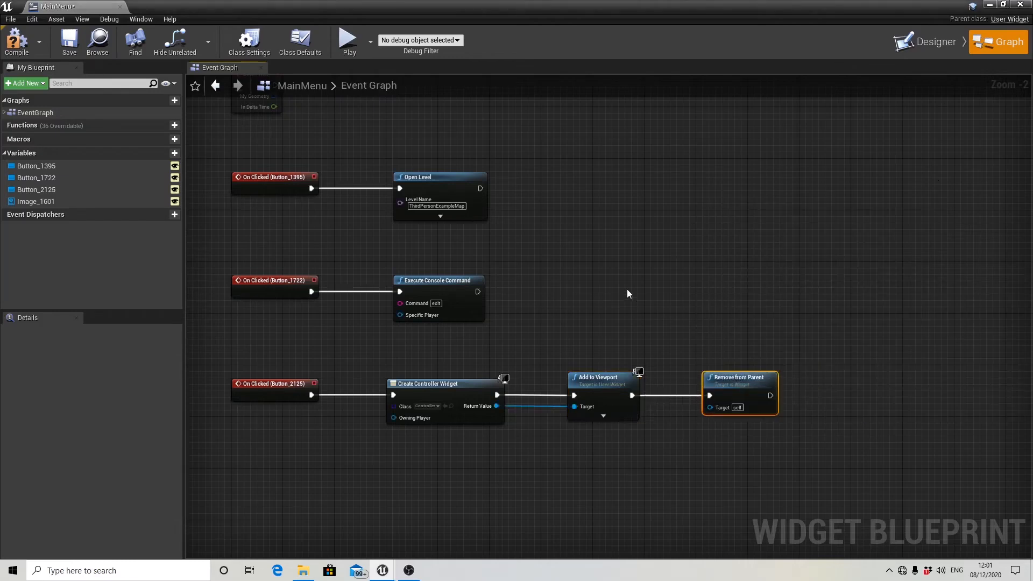
Compile and save the MainMenu widget blueprint, and close its editor.
left_click(19, 47)
left_click(62, 43)
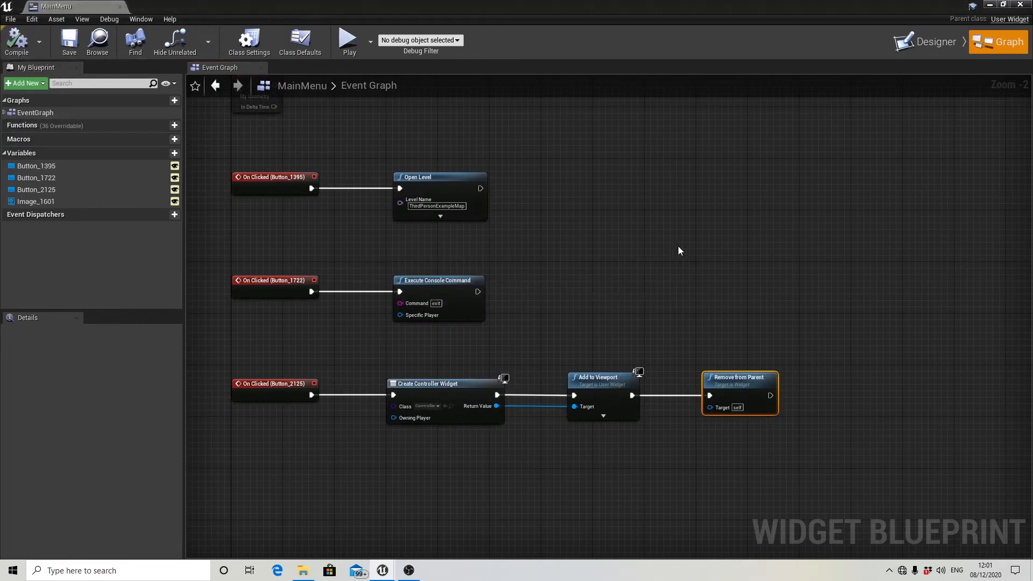
left_click(1021, 4)
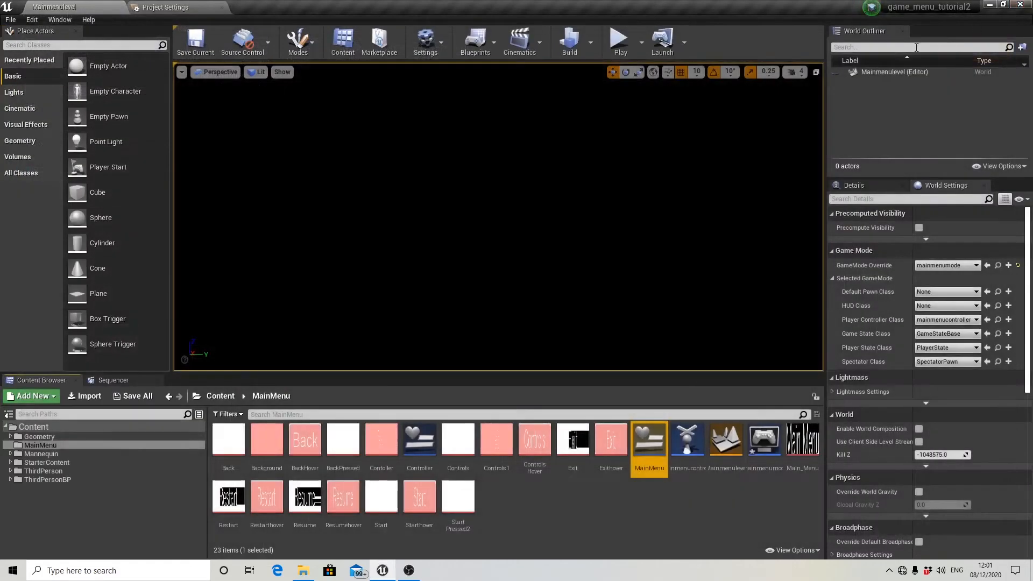
Play the menu level and test opening the controls screen and returning with the Back button.
left_click(617, 42)
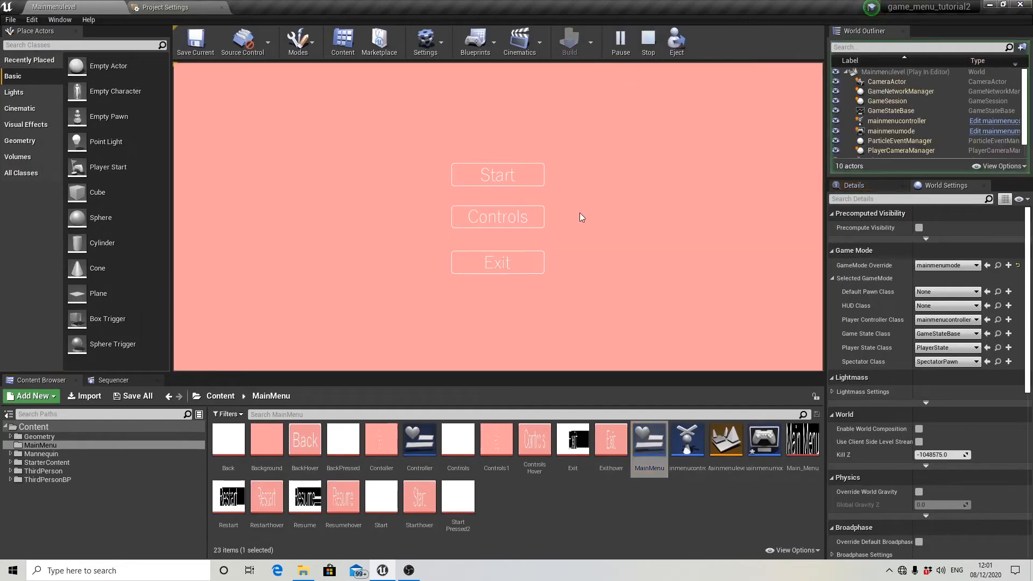
left_click(510, 222)
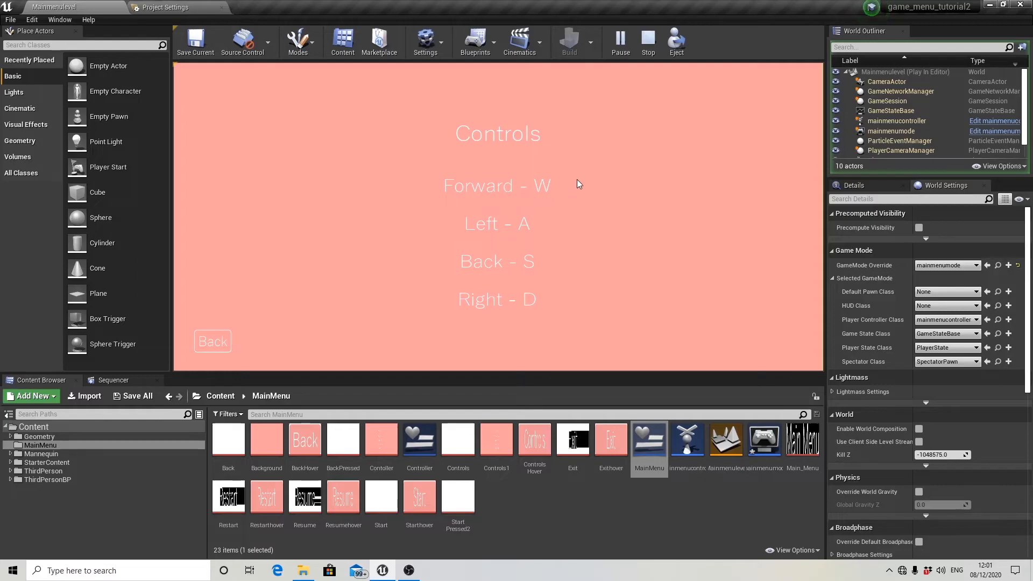
left_click(218, 347)
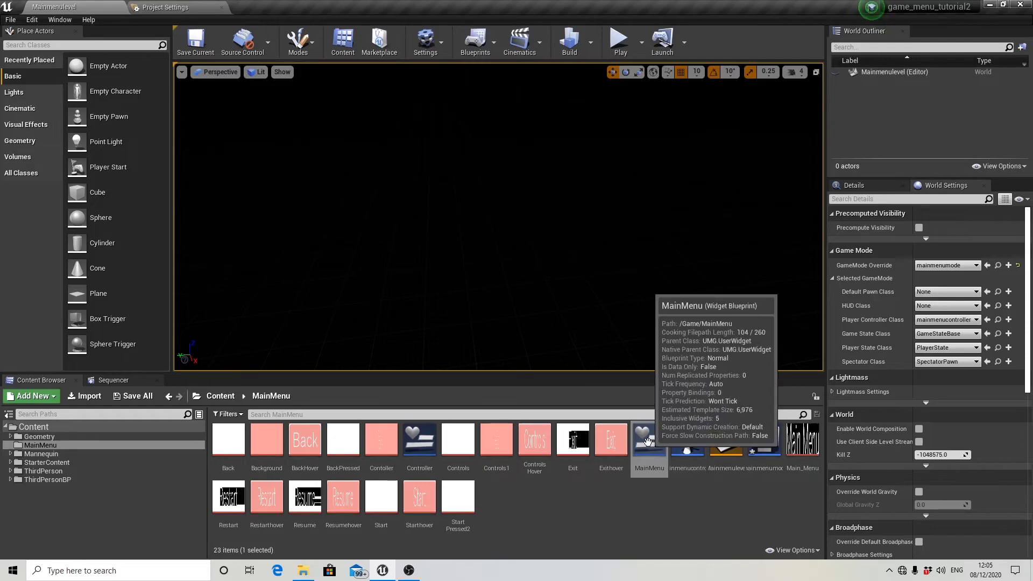
Open the MainMenu widget and set the Start button's ZOrder to 1.
left_click(647, 442)
double_click(648, 441)
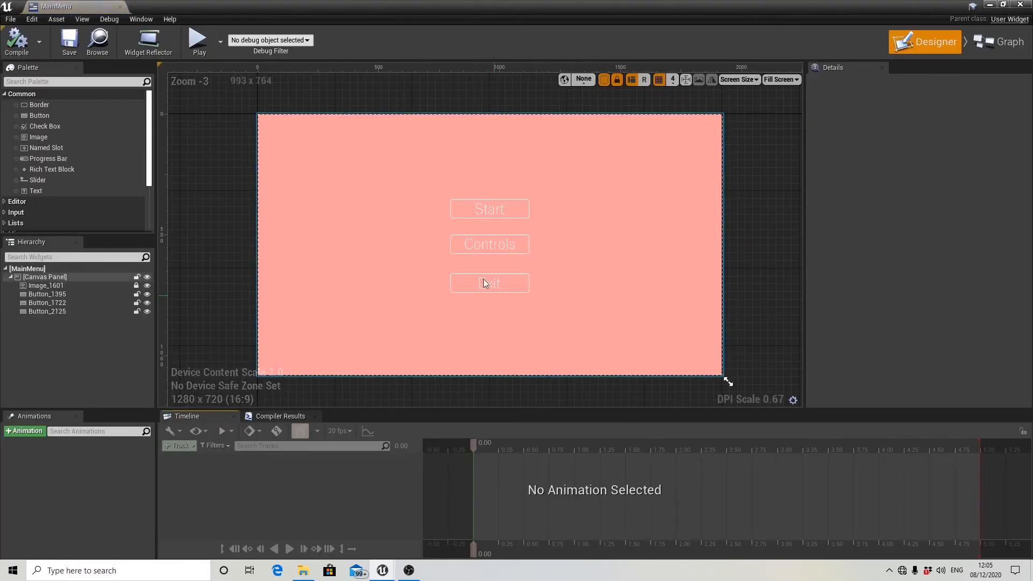
left_click(479, 215)
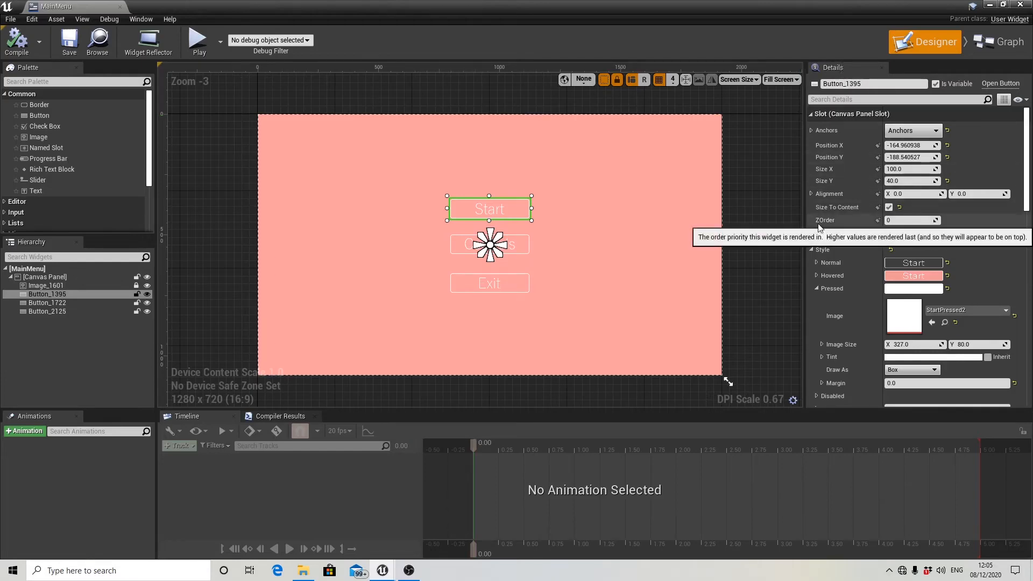
left_click(914, 222)
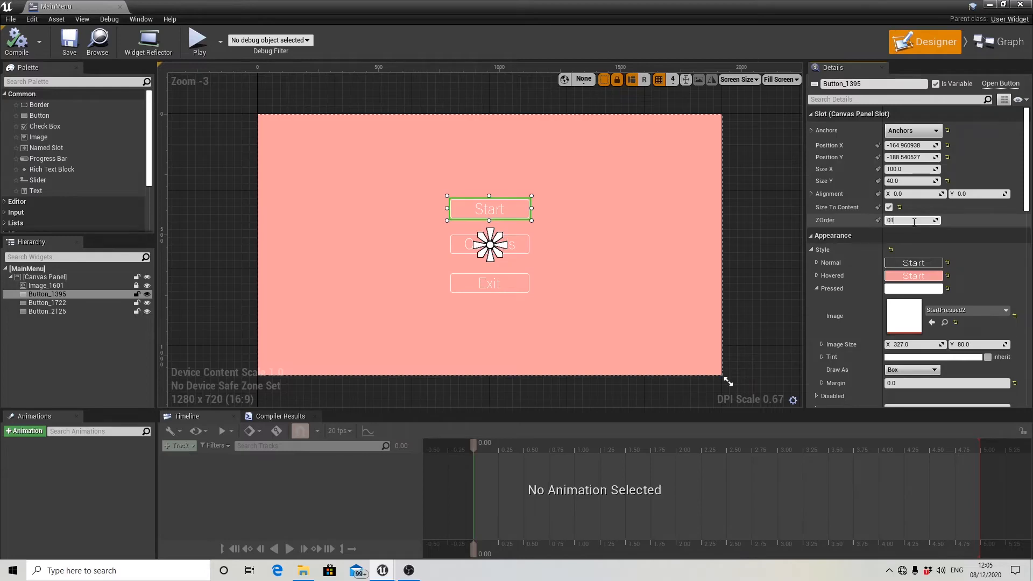
key("BackSpace")
key("Return")
Set the ZOrder of the Controls and Exit buttons to 1, and save and close the MainMenu widget.
left_click(522, 248)
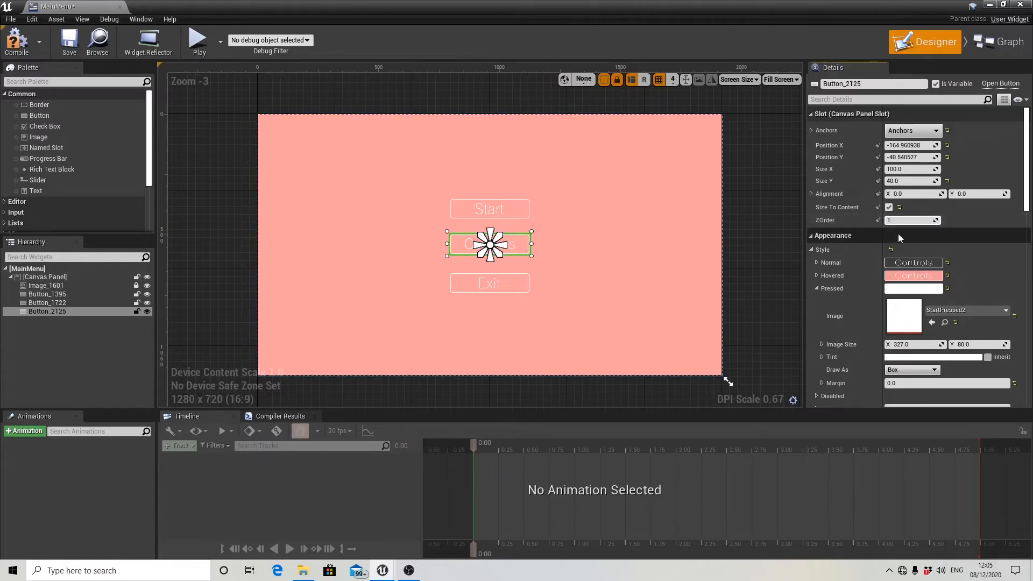
left_click(514, 288)
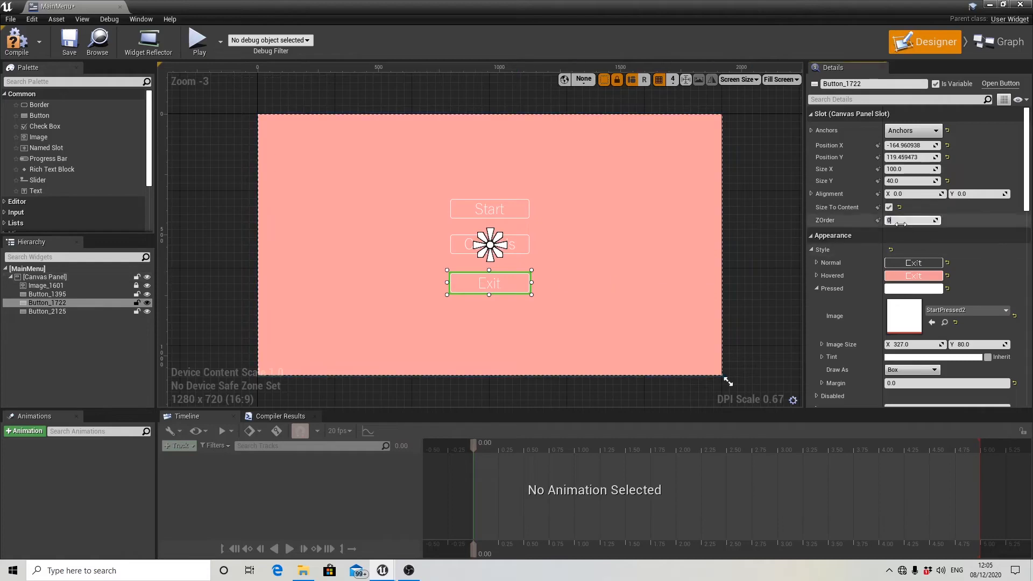
key("Return")
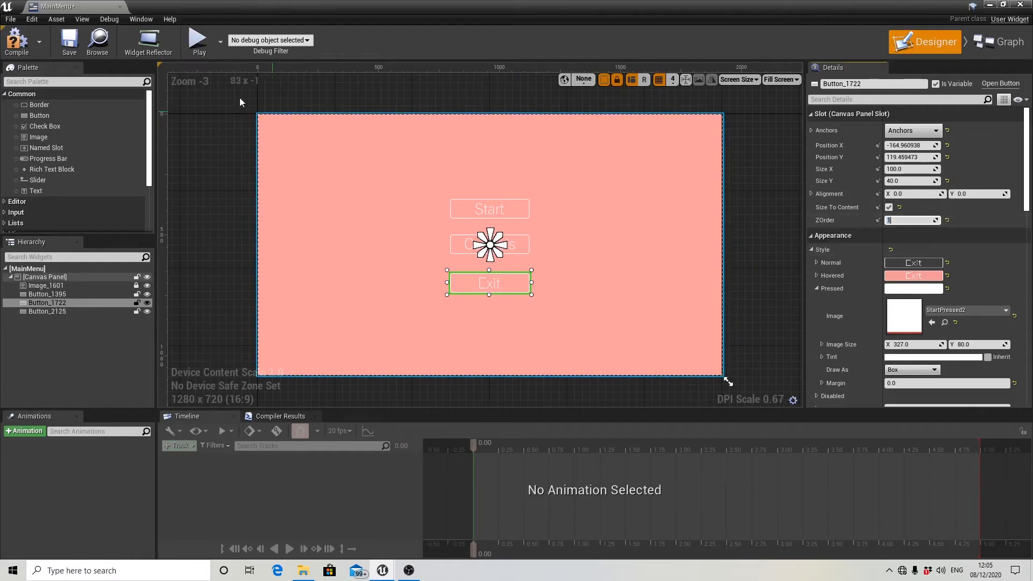
left_click(68, 41)
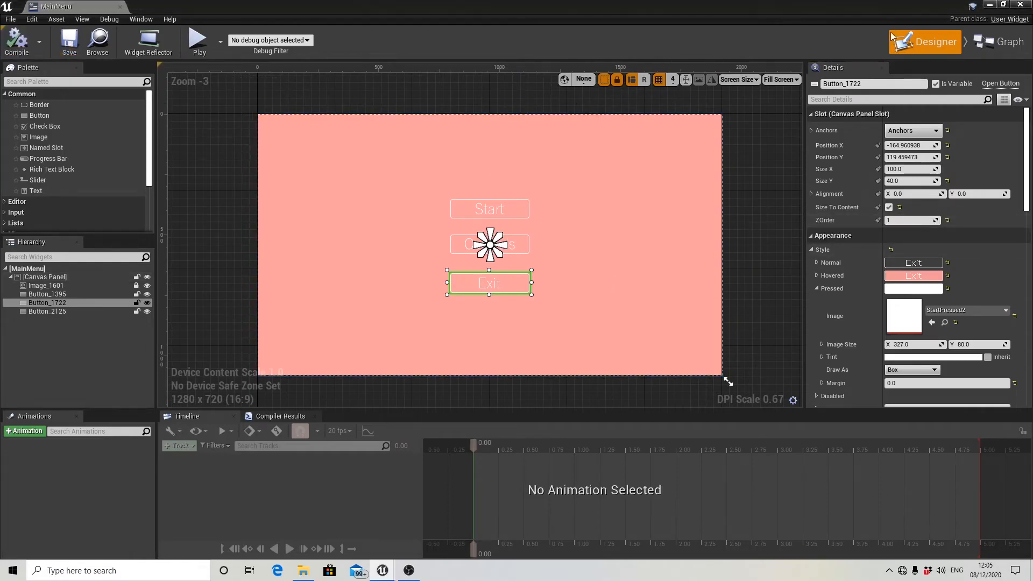
left_click(1020, 4)
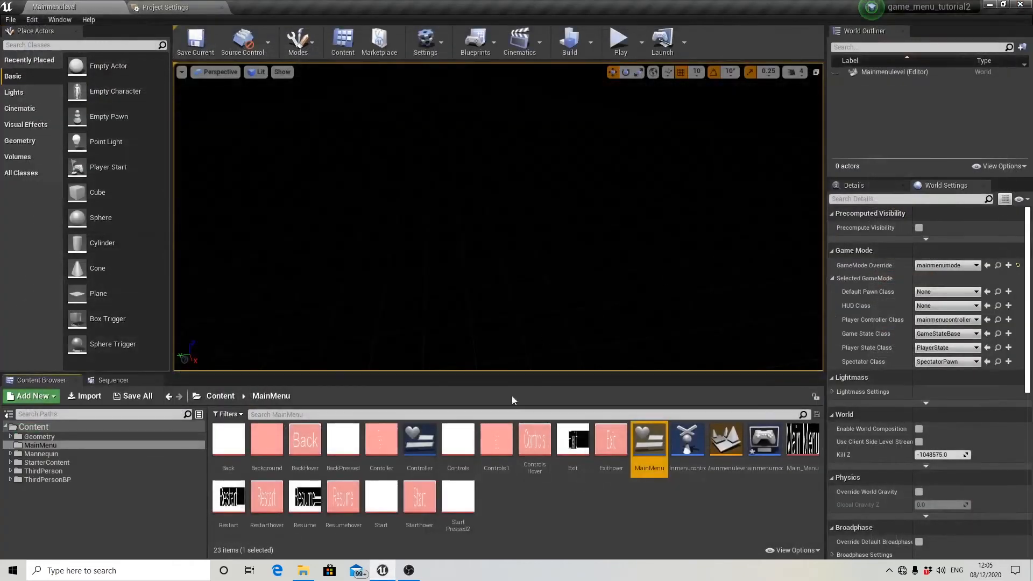
Open the Controller widget and open the Back button's ZOrder value for editing.
double_click(417, 446)
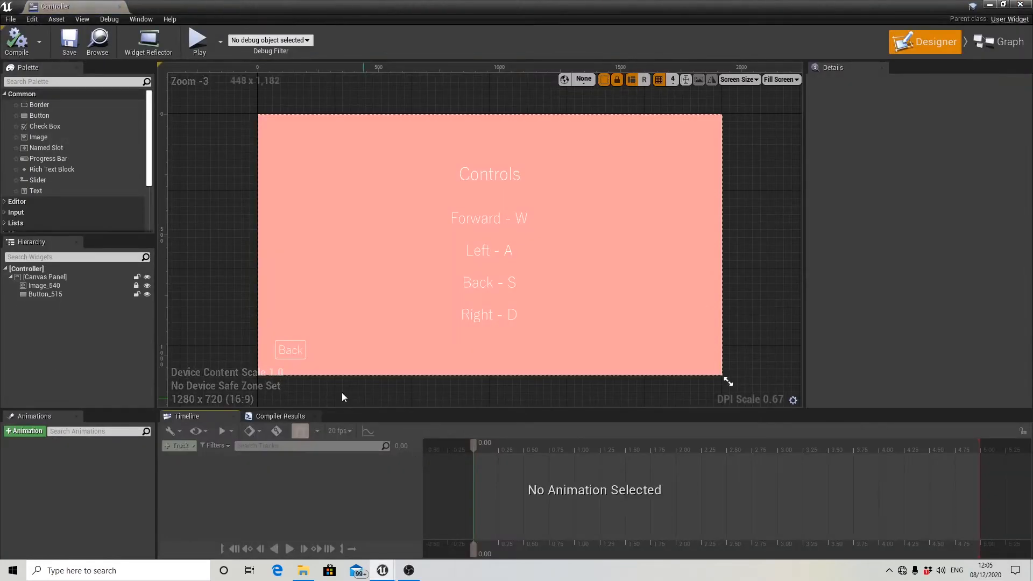
left_click(299, 356)
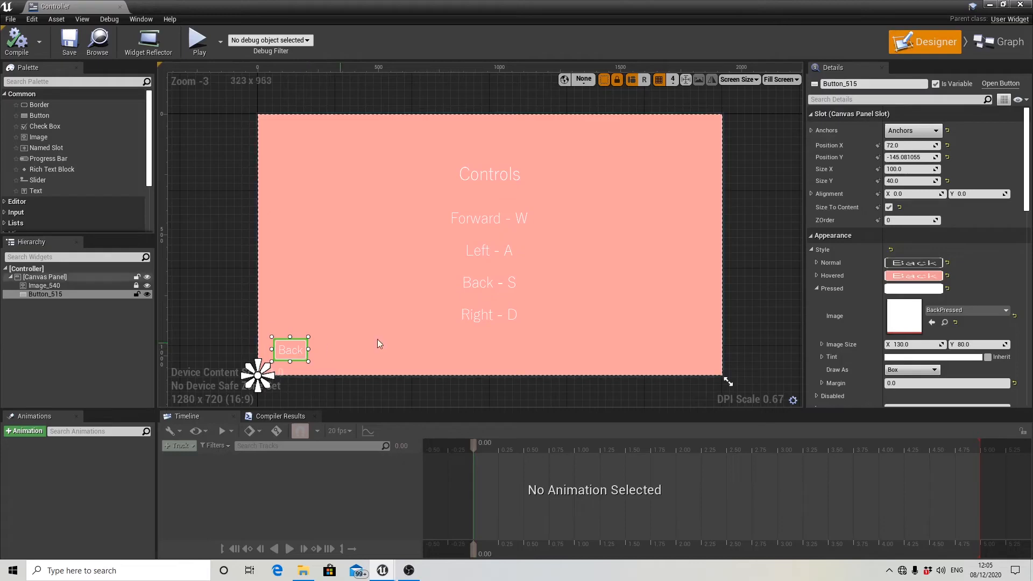
left_click(898, 222)
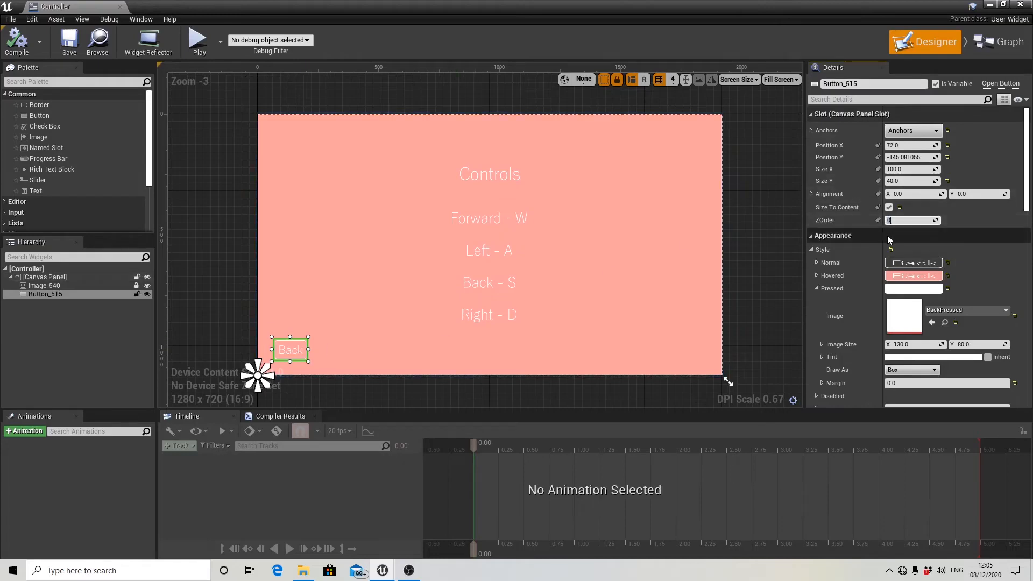
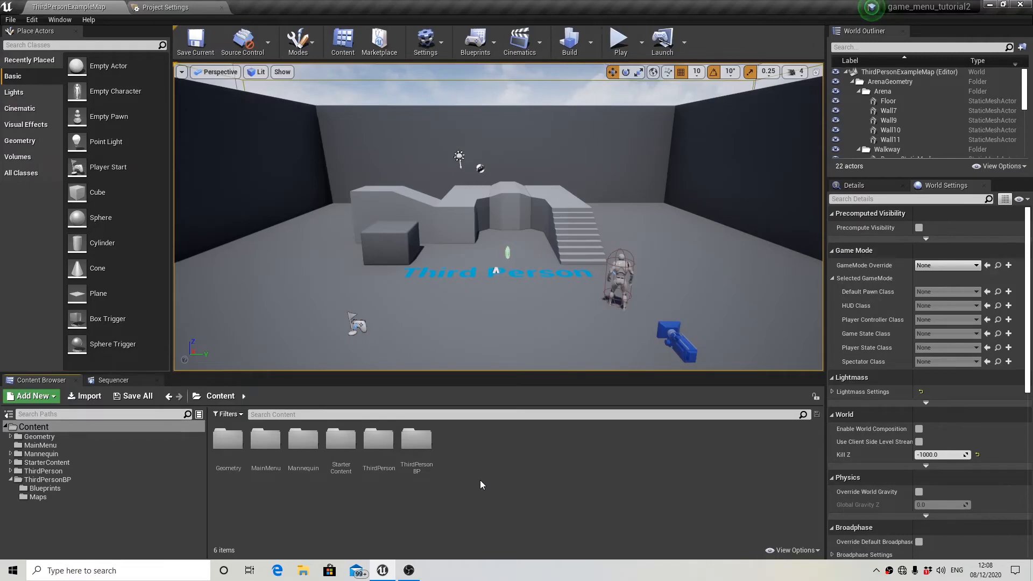
Create a folder named PauseMenu in the Content folder and open it.
right_click(480, 485)
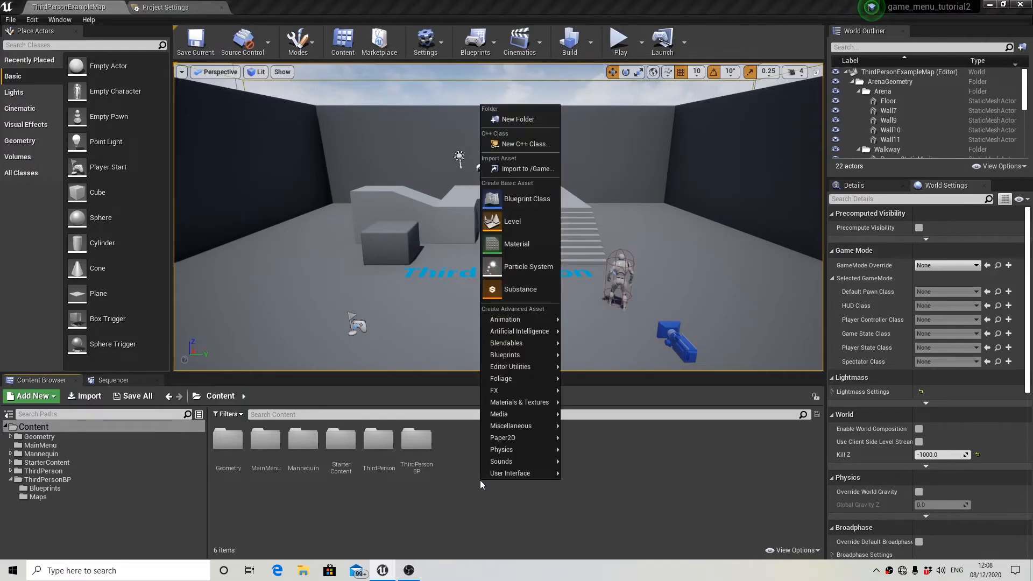
left_click(515, 120)
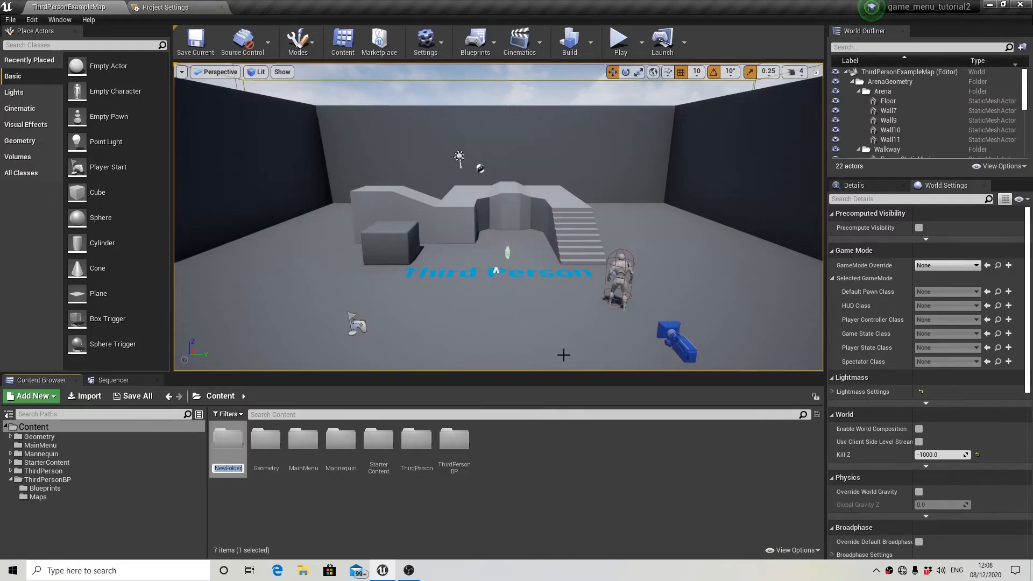
type("FauseMenu")
key("Return")
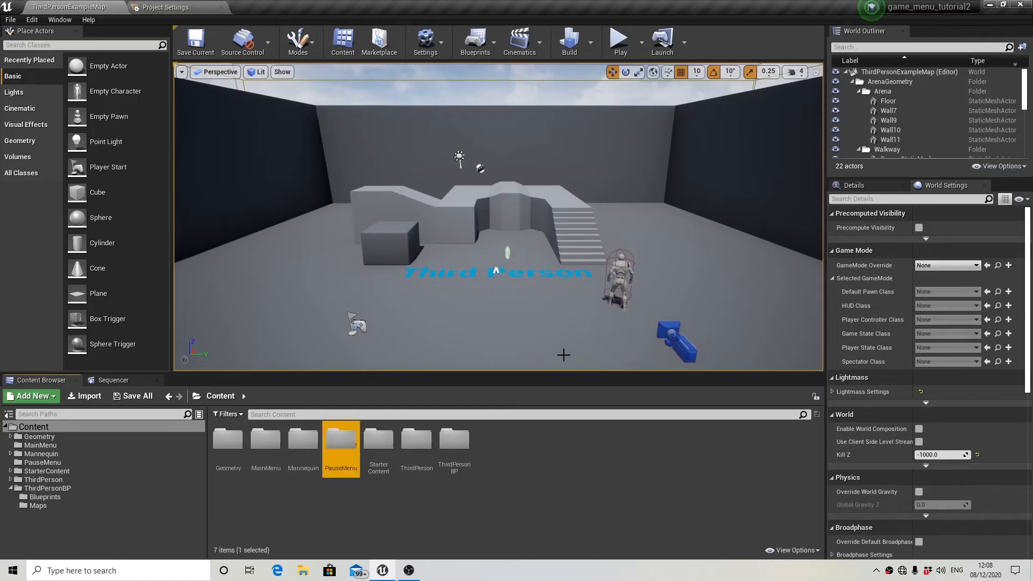
double_click(345, 465)
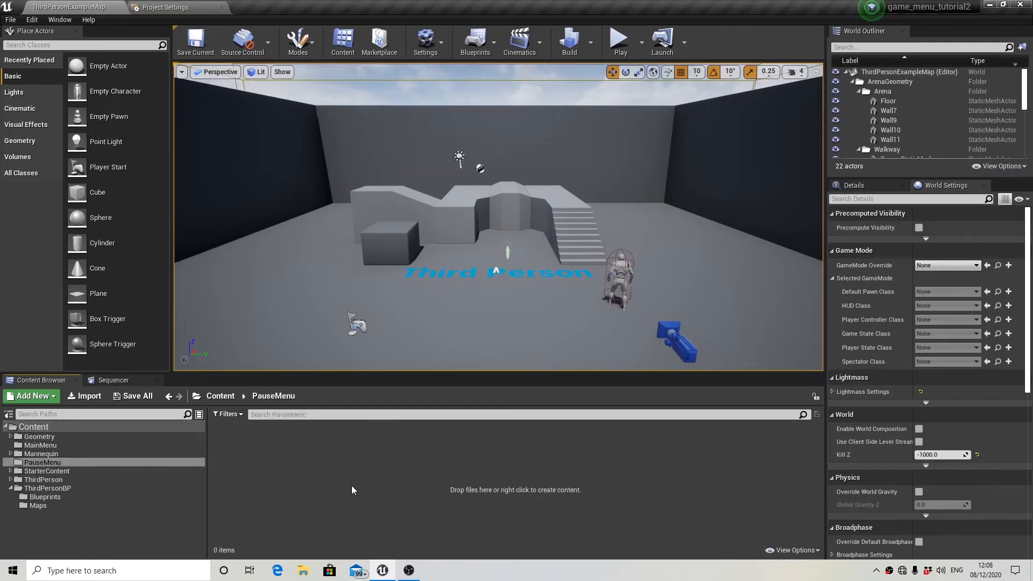
Create a Widget Blueprint named PauseMenu in the PauseMenu folder and open it for editing.
right_click(445, 466)
mouse_move(473, 460)
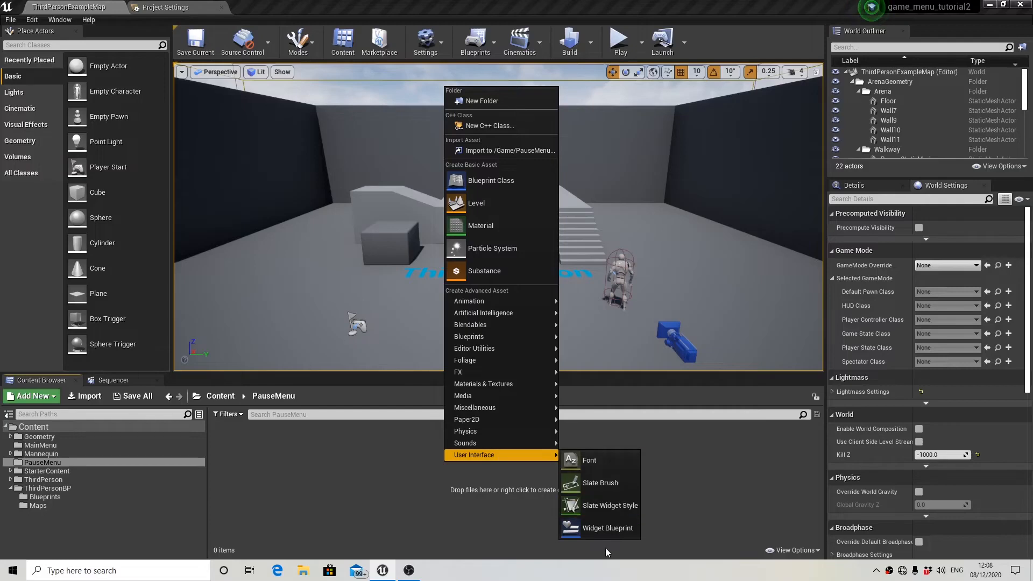
left_click(619, 535)
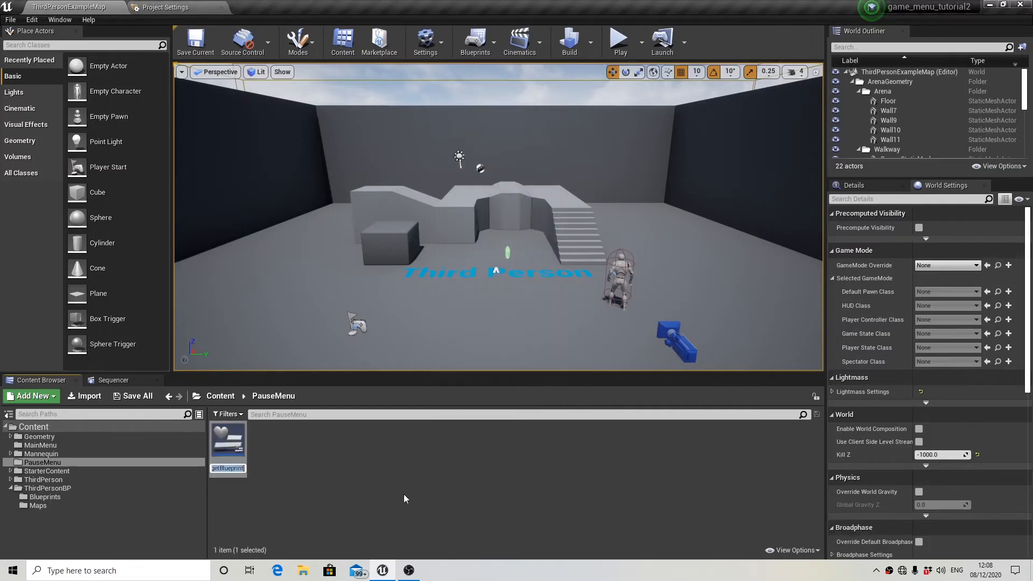
type("PauseMenu")
key("Return")
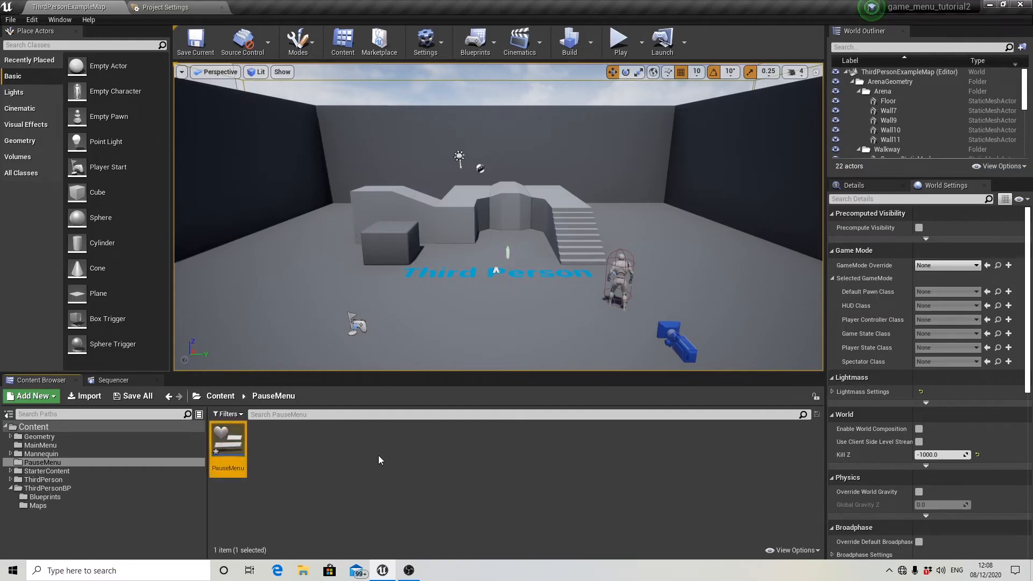
double_click(233, 448)
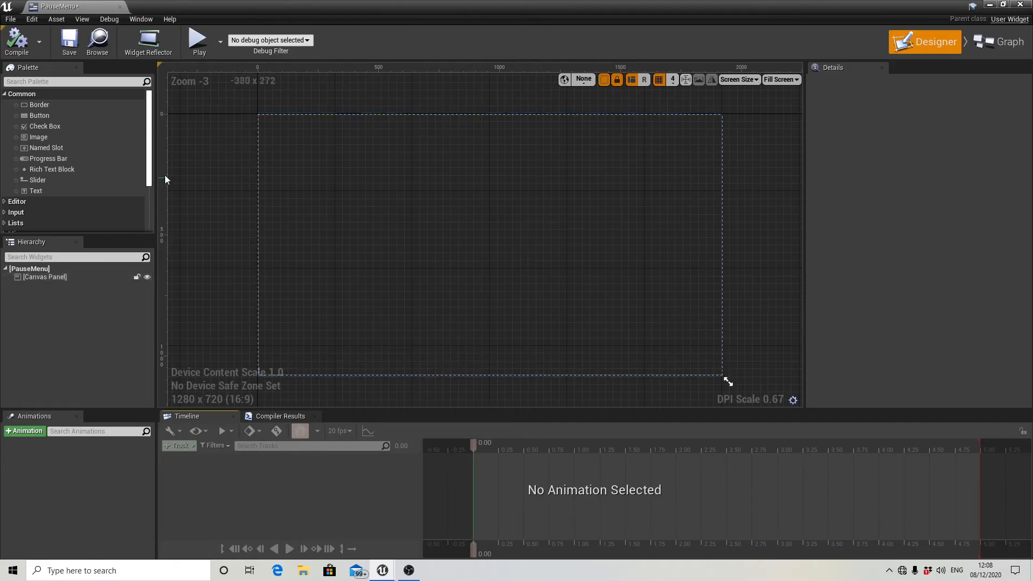
Add a button to the canvas at about X 908, Y 396 and enable Size To Content for it.
left_click(25, 113)
left_click_drag(137, 121, 366, 182)
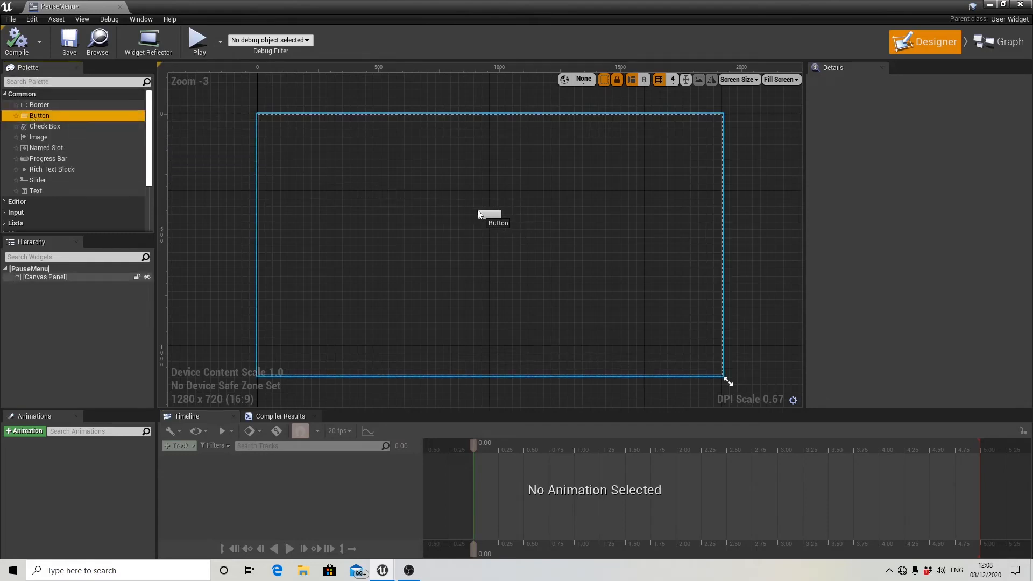
left_click_drag(477, 214, 477, 215)
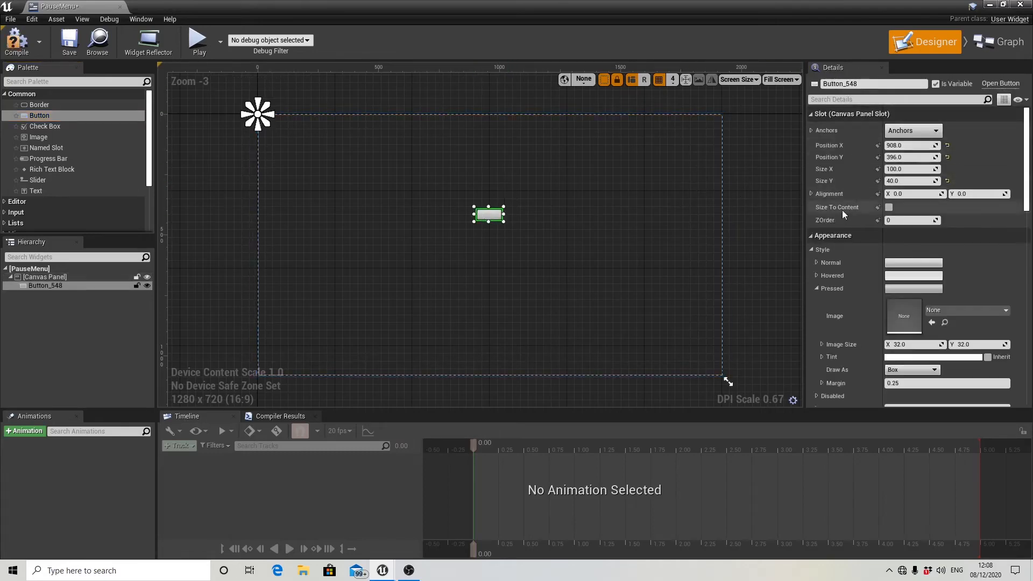
left_click(889, 207)
scroll(498, 238, "up", 3)
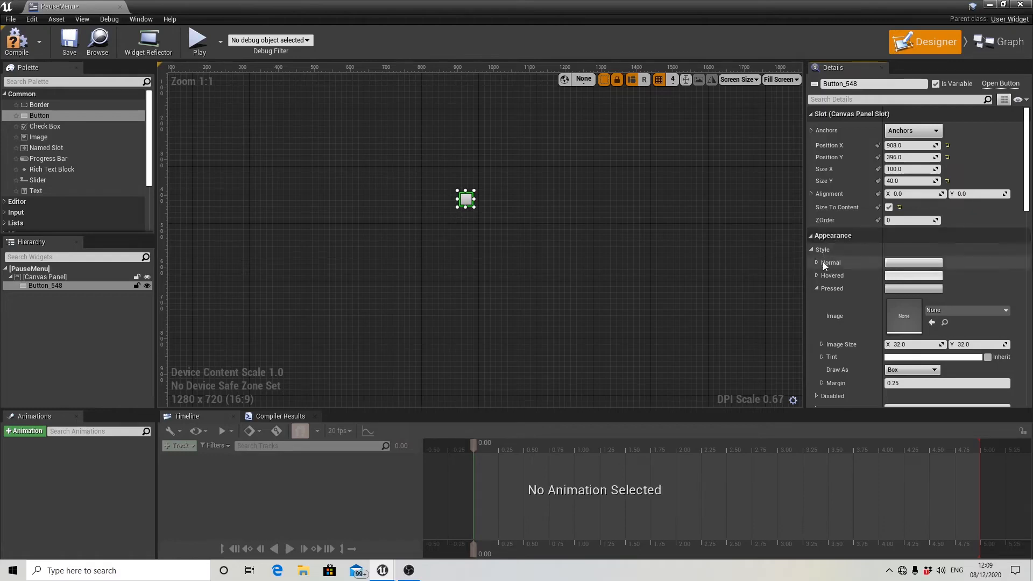
Assign the Resume texture to the button's Normal style and set its margin to 0.
left_click(816, 289)
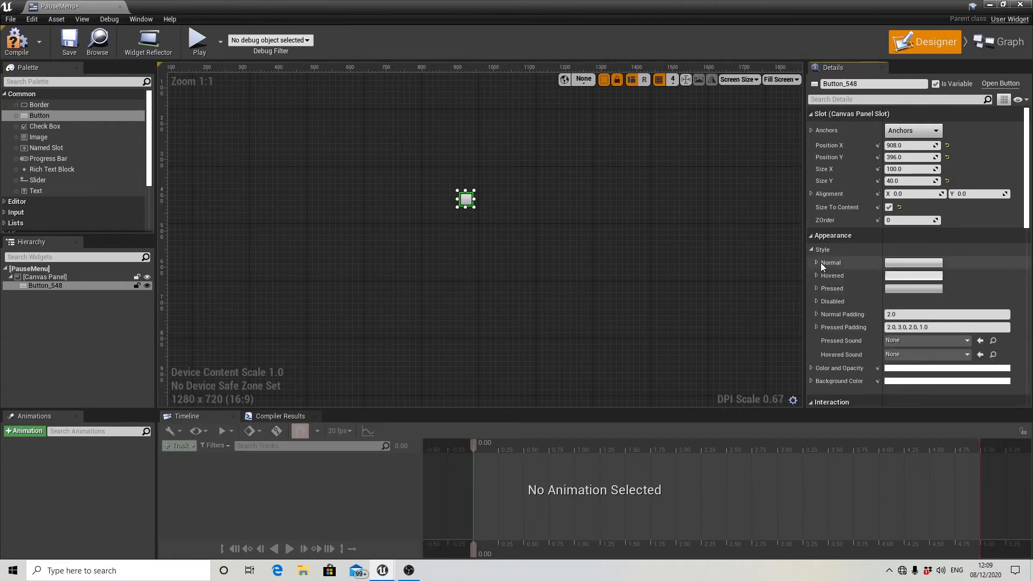
left_click(816, 263)
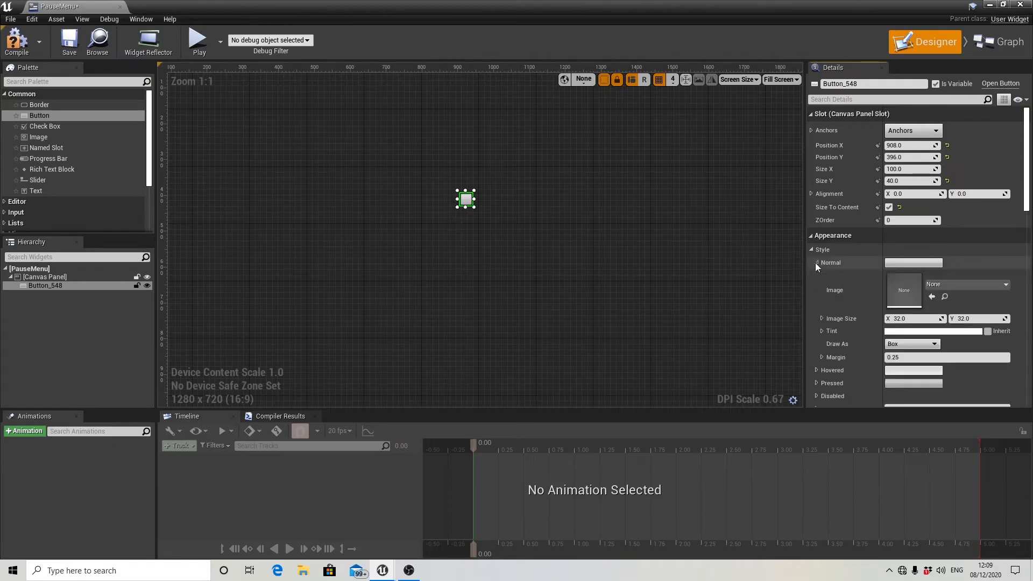
left_click(955, 284)
type("resume")
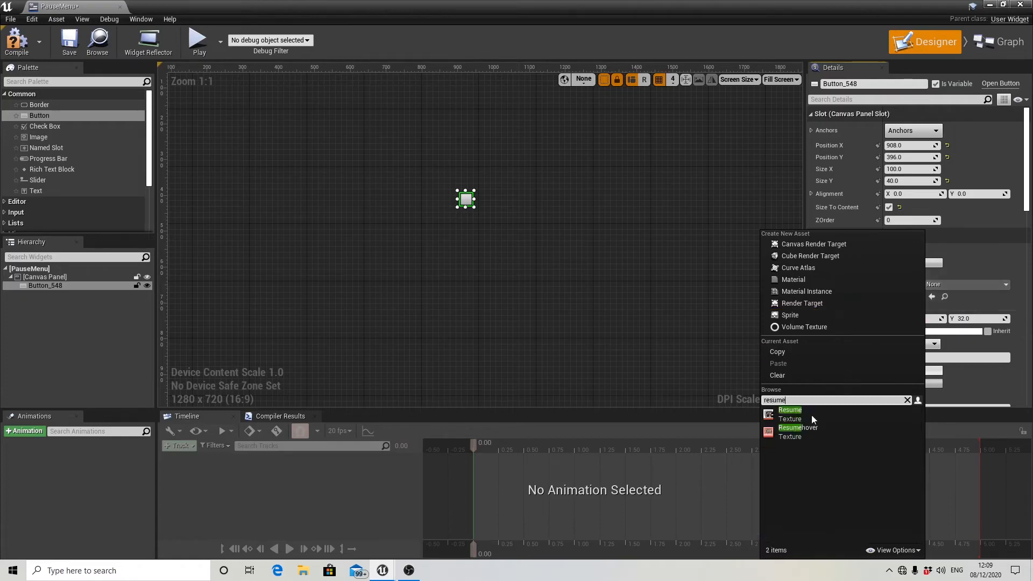
left_click(802, 412)
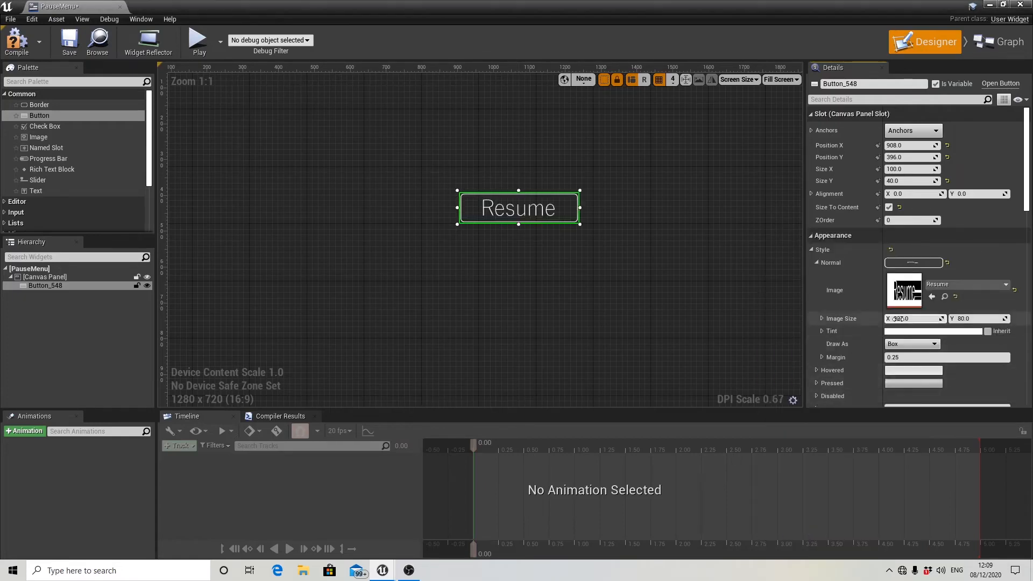
left_click(906, 357)
type("0")
key("Return")
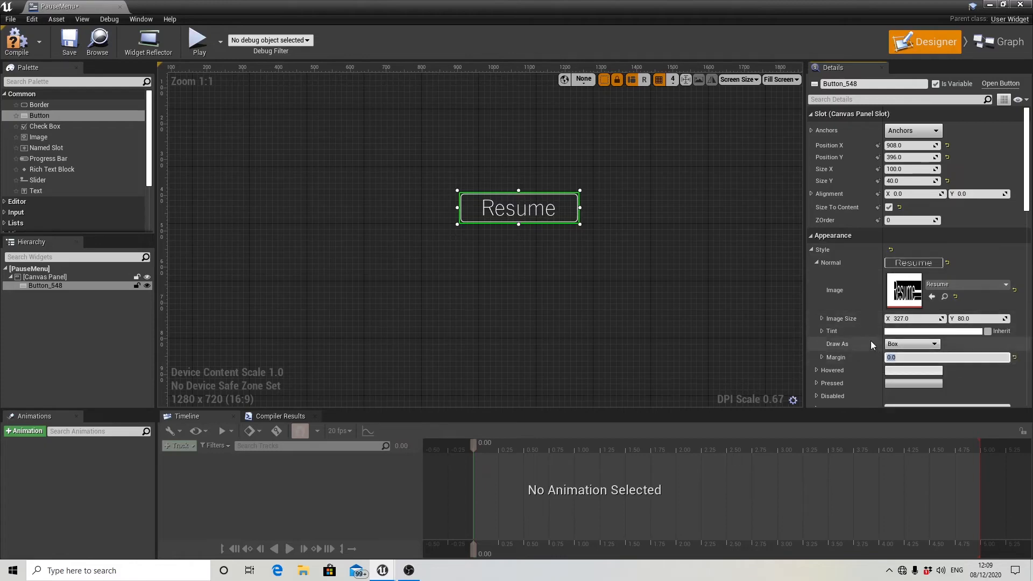
Assign the Resumehover texture to the button's Hovered style and set its margin to 0.
left_click(817, 262)
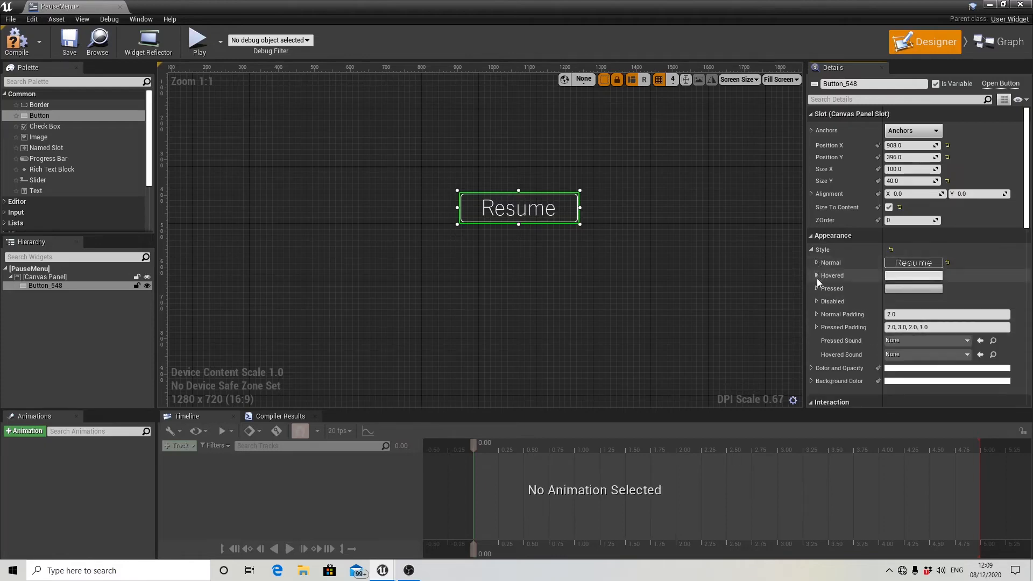
left_click(817, 275)
left_click(945, 295)
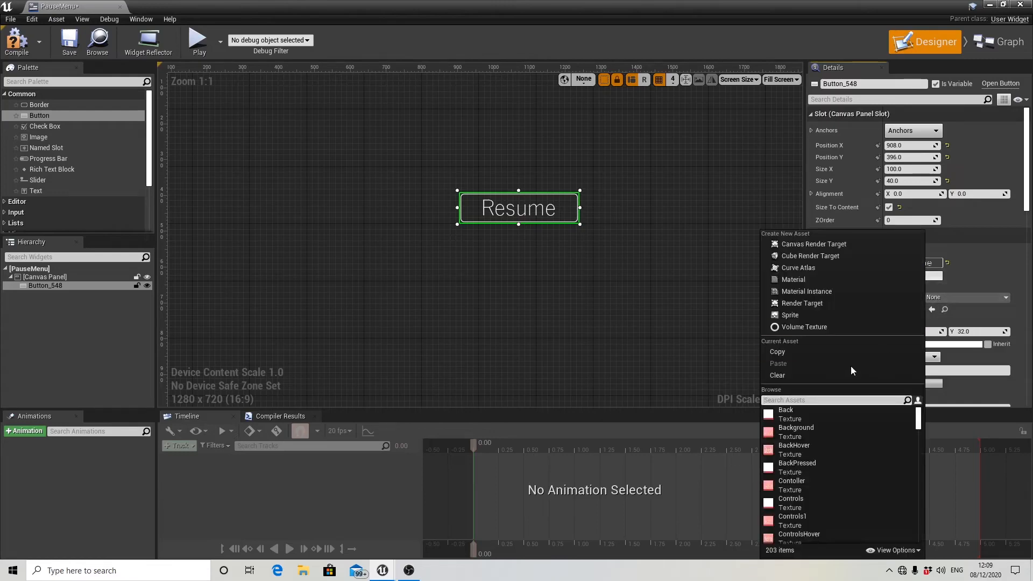
type("res")
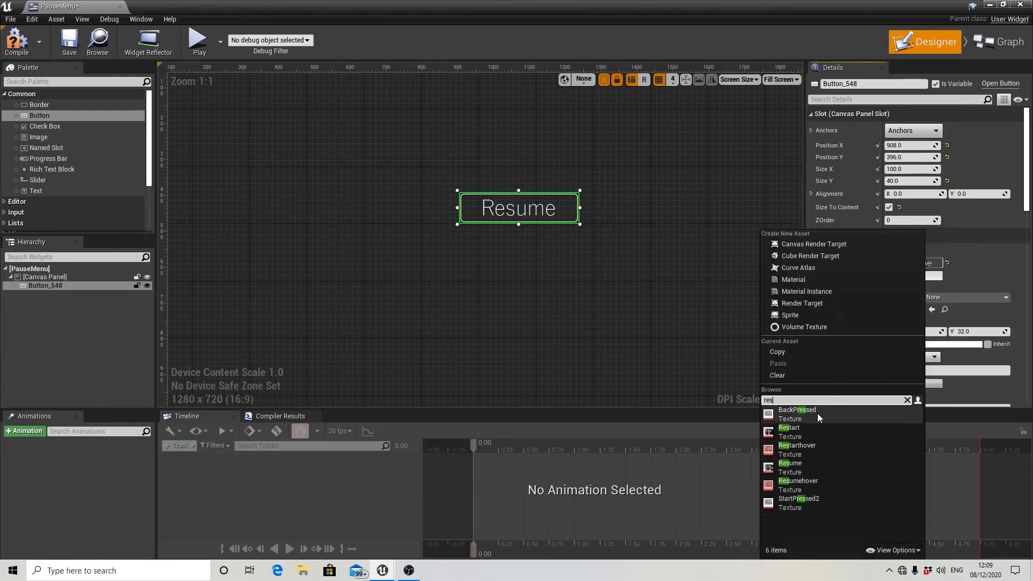
left_click(805, 486)
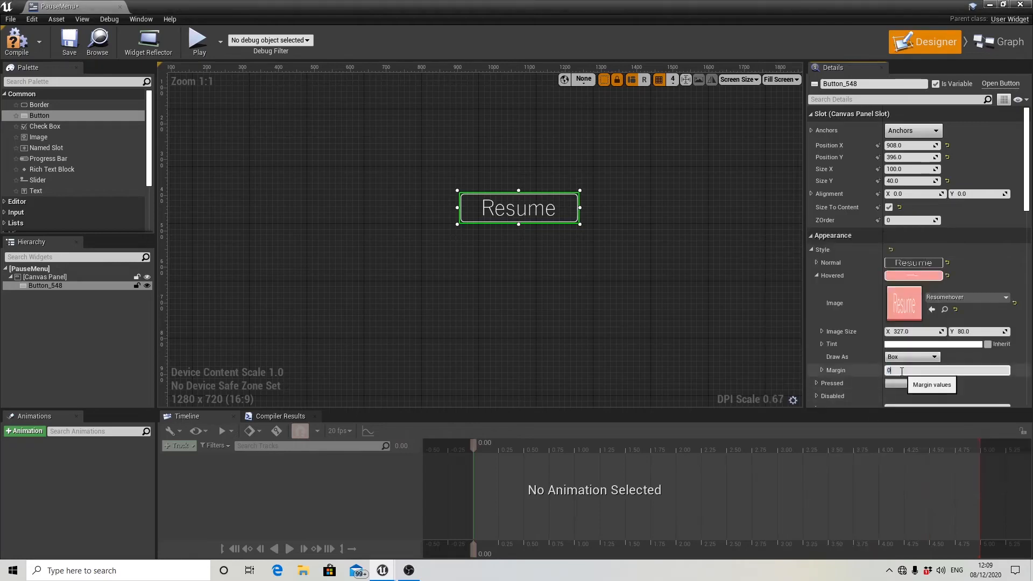
type("0")
key("Return")
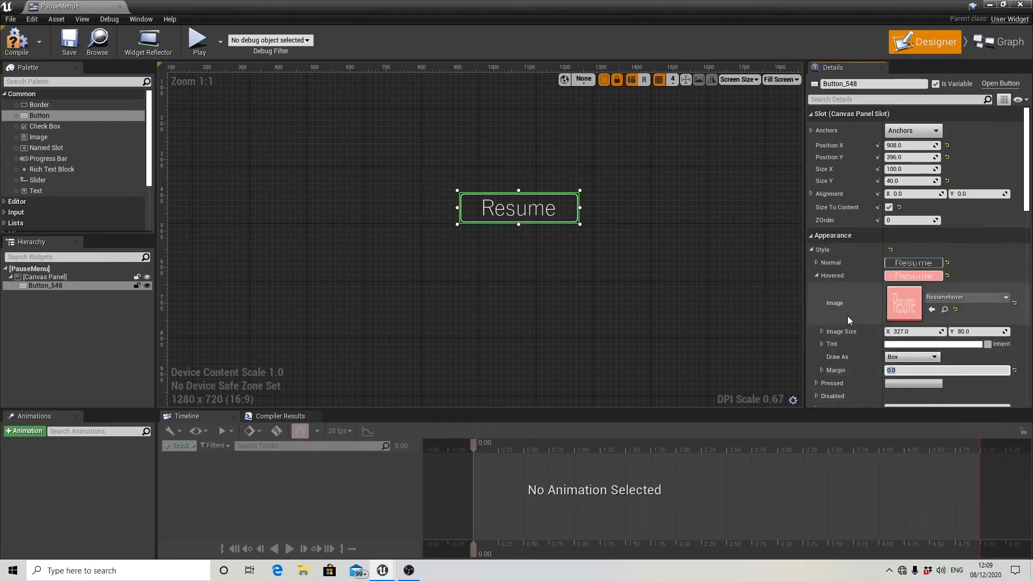
Assign the StartPressed2 texture to the Resume button's Pressed style.
left_click(816, 277)
left_click(817, 289)
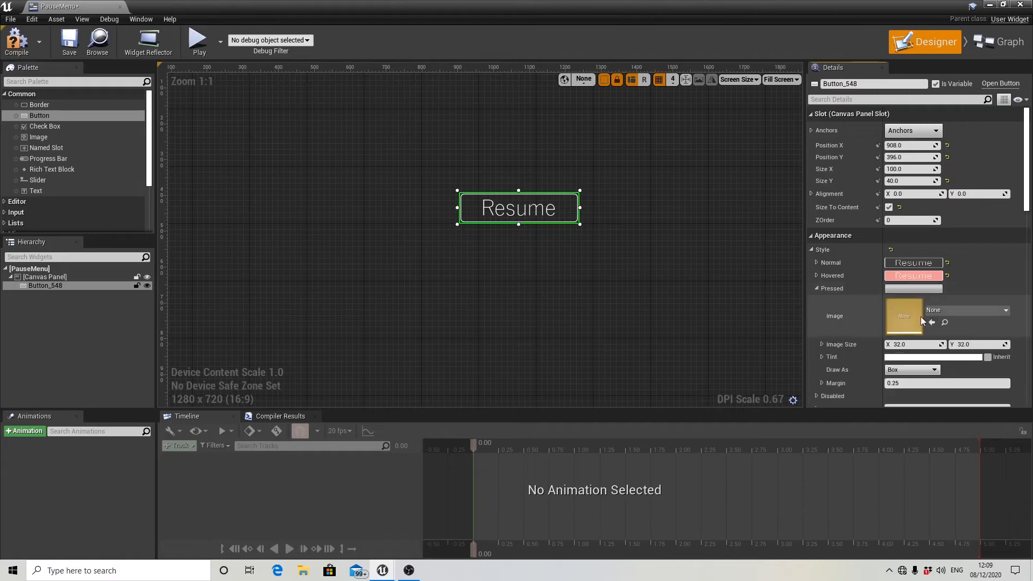
left_click(957, 311)
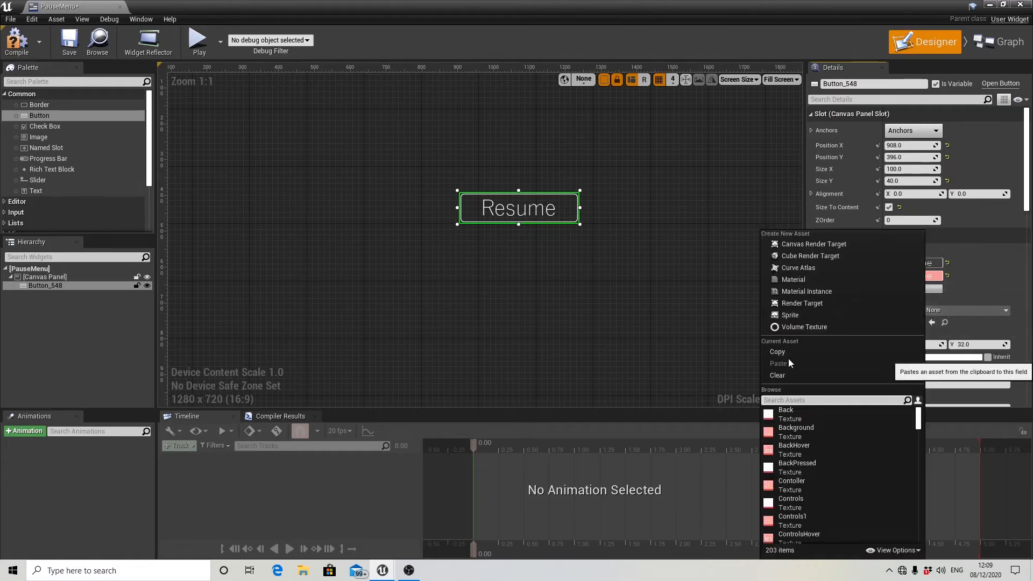
type("pre")
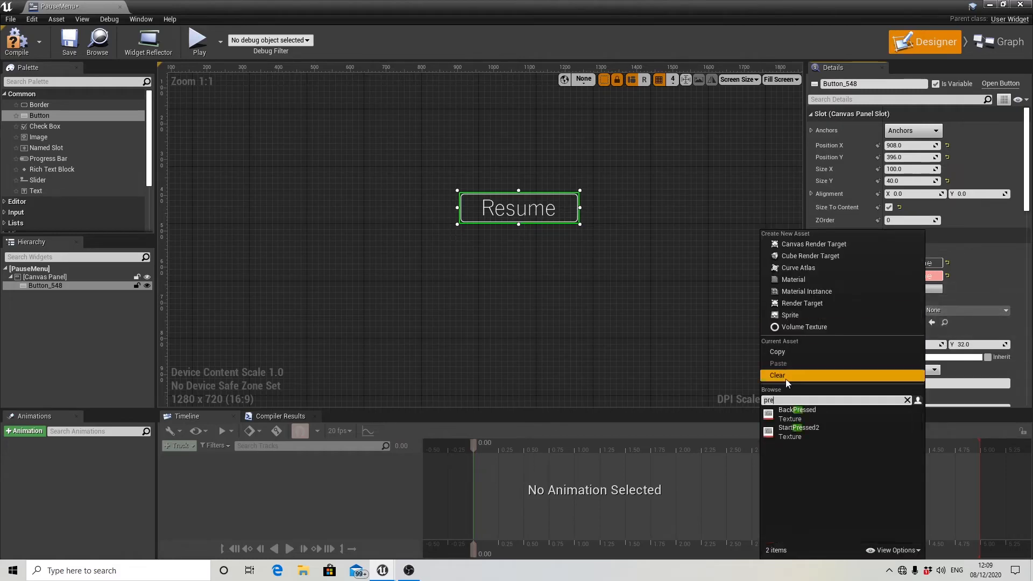
left_click(808, 434)
Move the Resume button to about X 796, Y 356 and anchor it to the centre of the canvas.
scroll(571, 289, "down", 3)
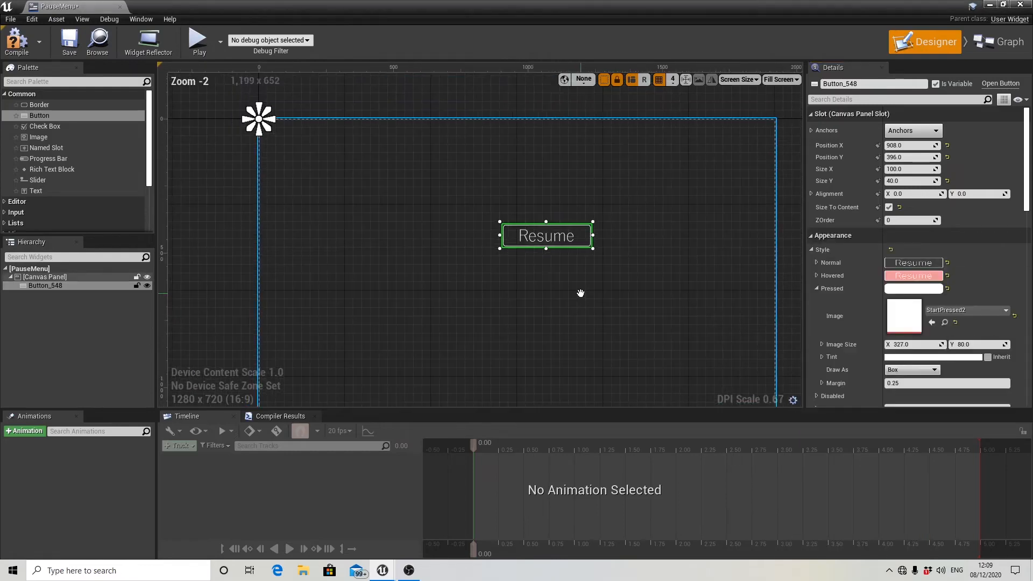
left_click_drag(570, 242, 535, 238)
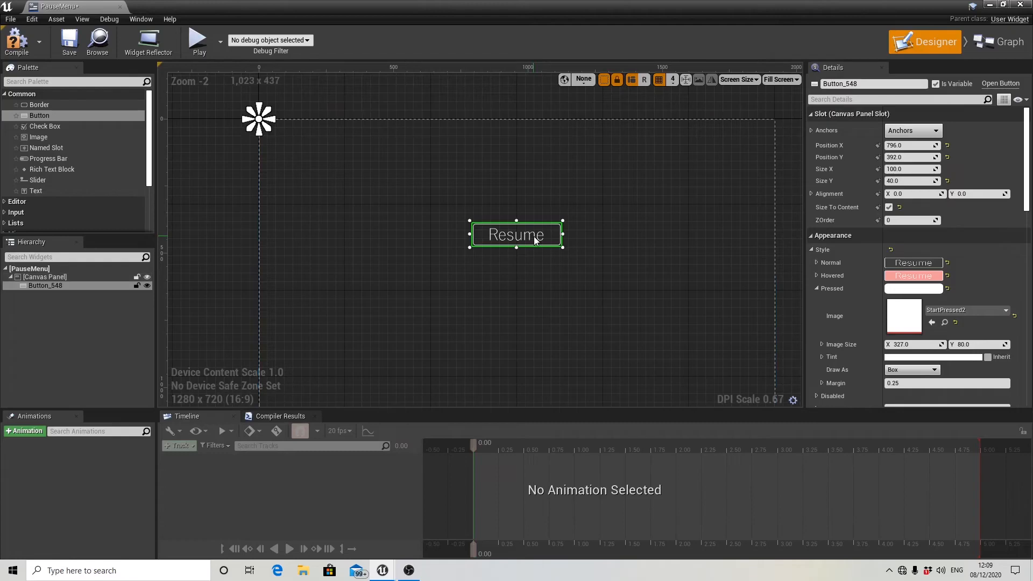
scroll(583, 282, "down", 2)
scroll(570, 292, "up", 2)
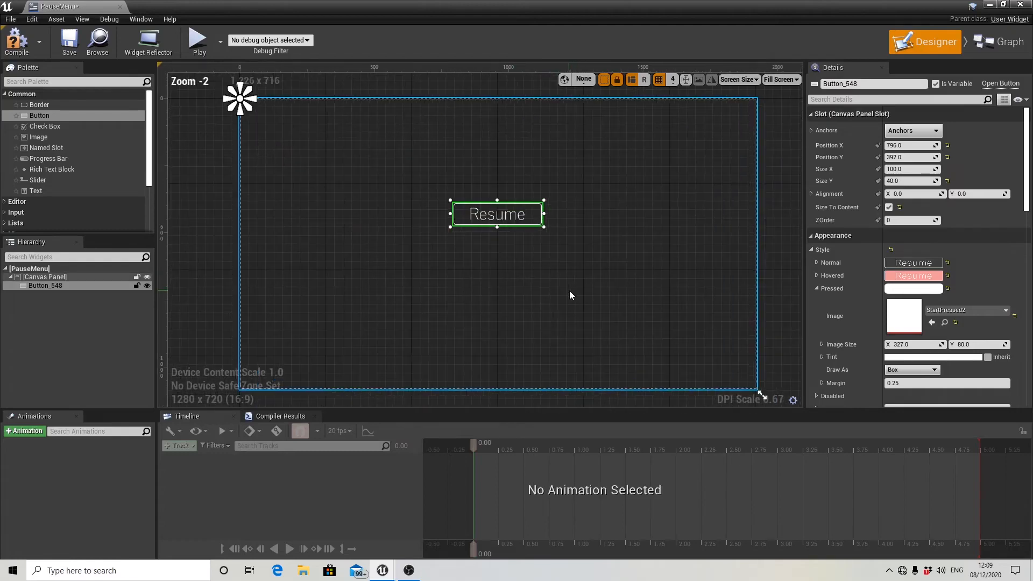
key("Up")
key("Up")
key("Up")
key("Up")
key("Up")
key("Up")
key("Up")
key("Up")
key("Up")
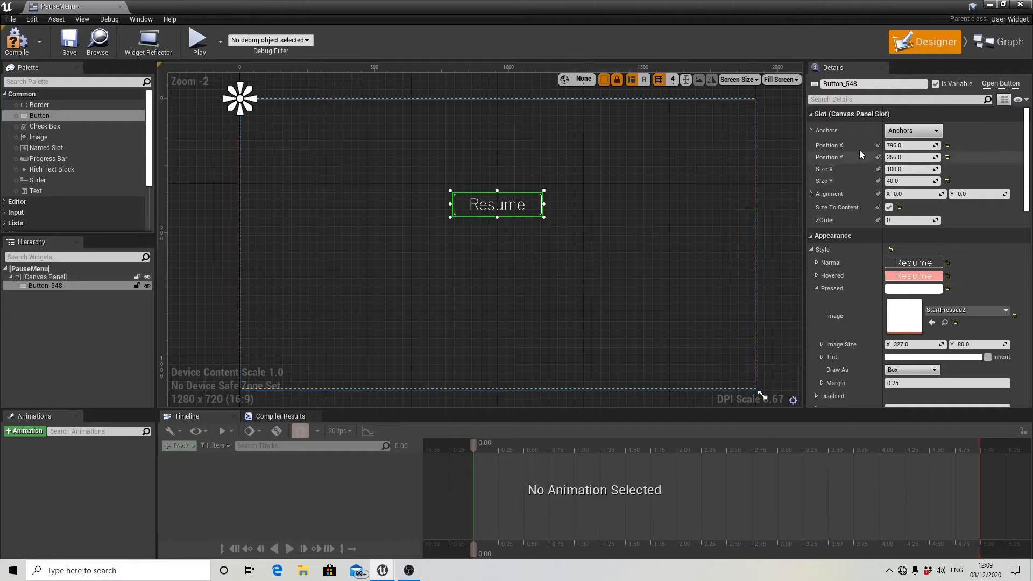
left_click(895, 133)
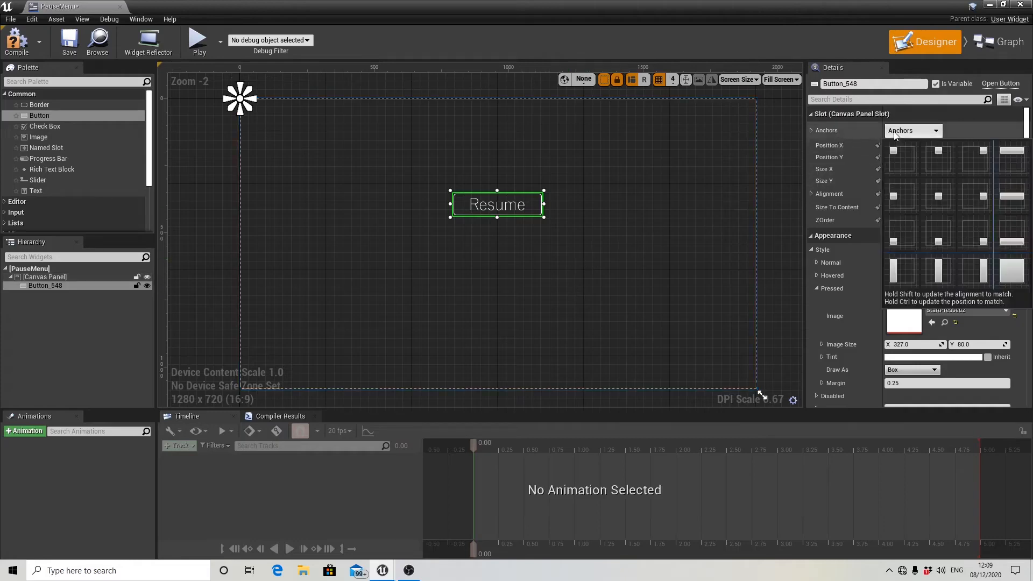
left_click(949, 199)
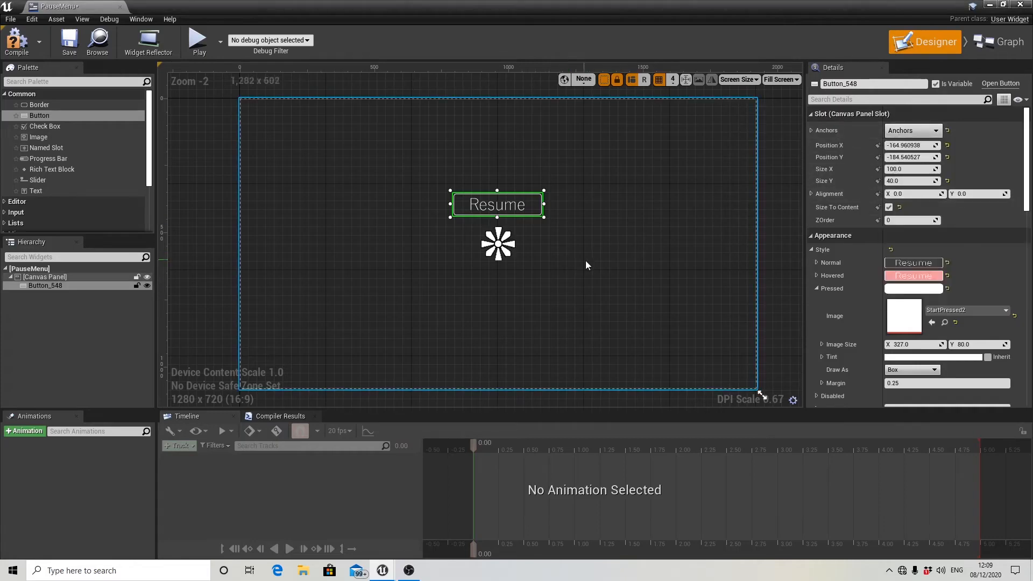
Add a second button below Resume at about X 912, Y 620 and enable Size To Content for it.
scroll(585, 260, "down", 2)
scroll(586, 260, "up", 2)
mouse_move(587, 263)
right_mouse_down()
mouse_move(607, 261)
mouse_move(593, 266)
right_mouse_up()
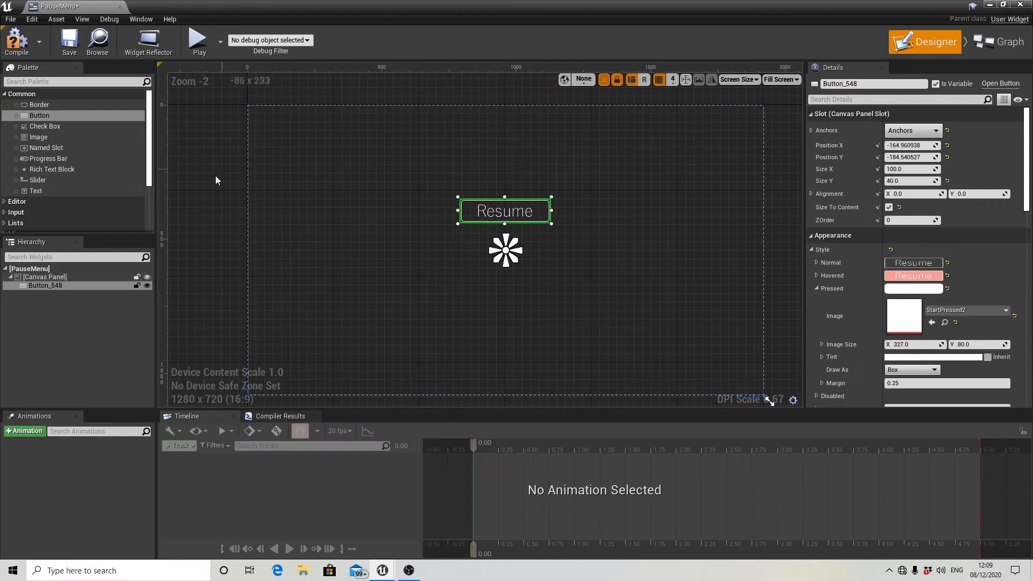
left_click_drag(49, 116, 493, 272)
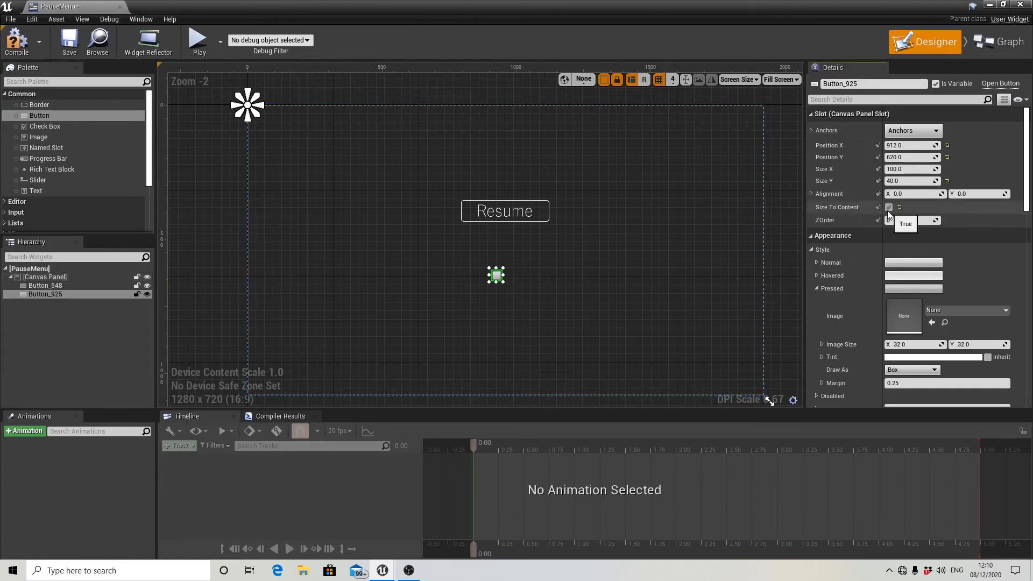
Assign the Exit texture to the second button's Normal style and set its margin to 0.
left_click(818, 262)
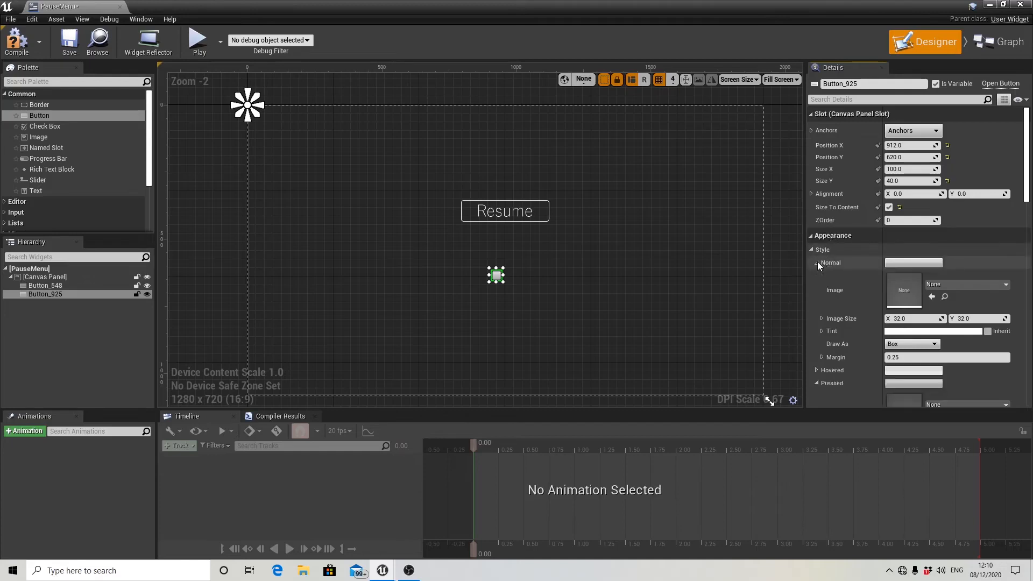
left_click(951, 287)
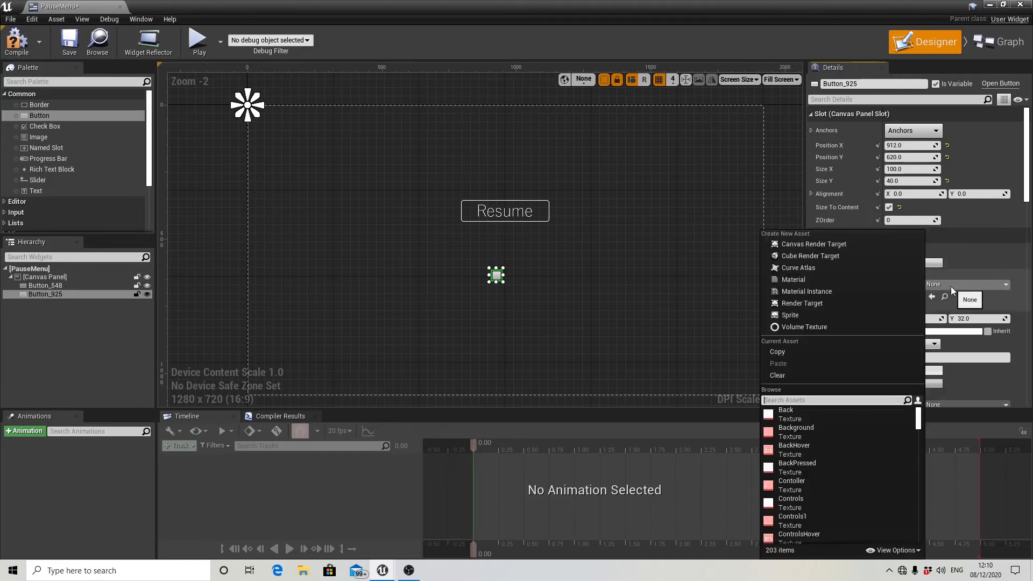
type("exit")
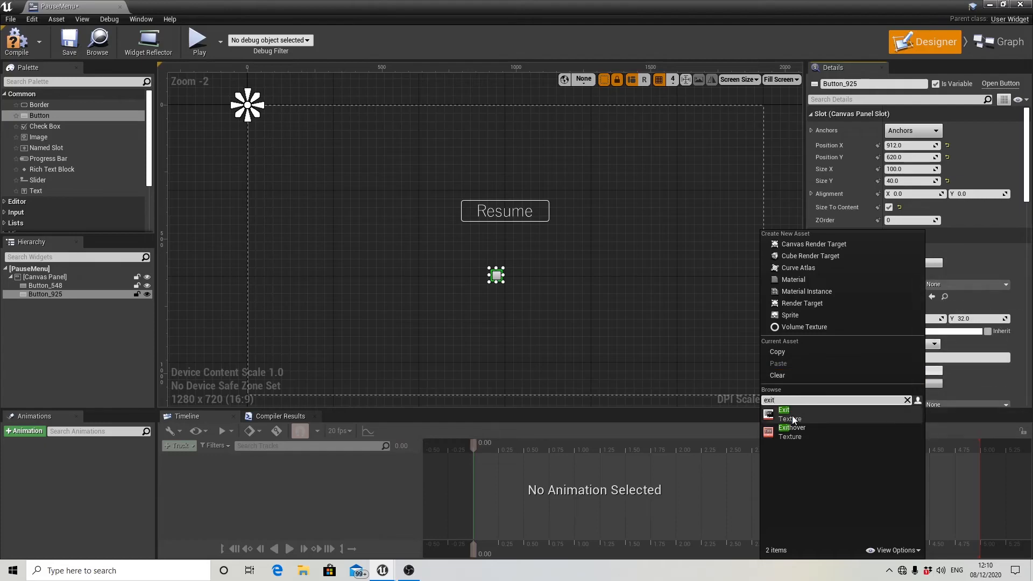
left_click(793, 416)
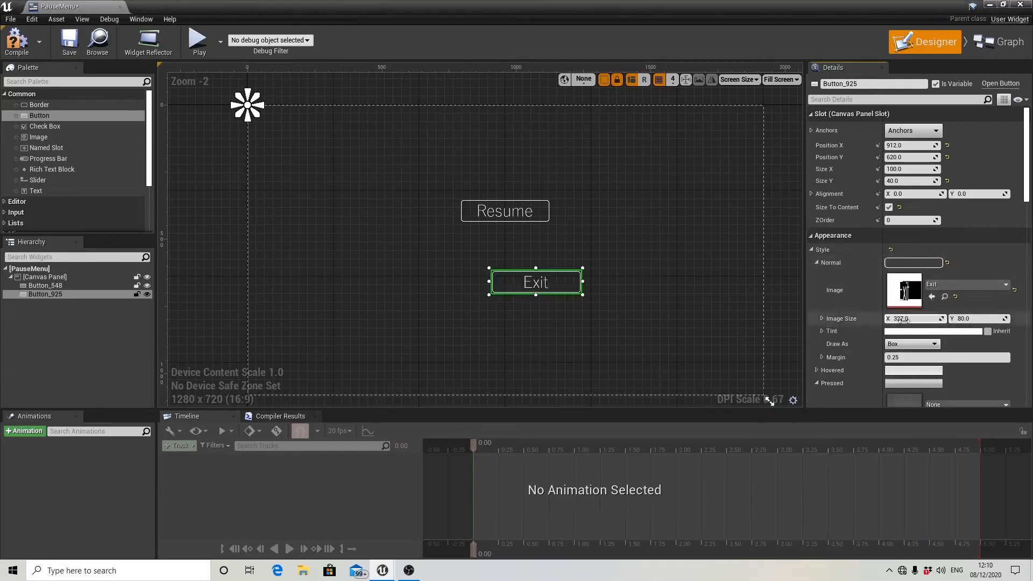
left_click(892, 358)
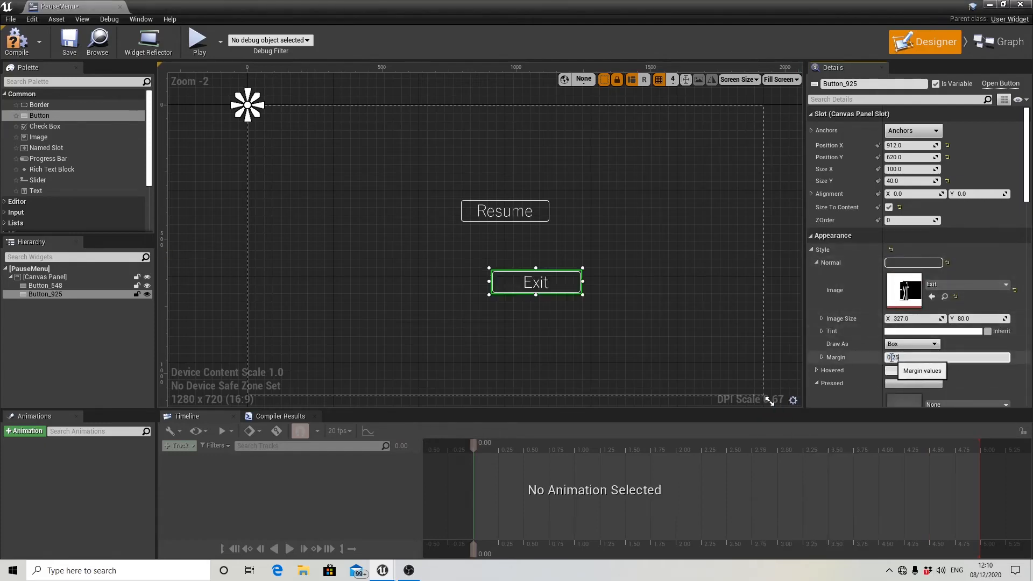
type("0")
key("Return")
left_click(816, 264)
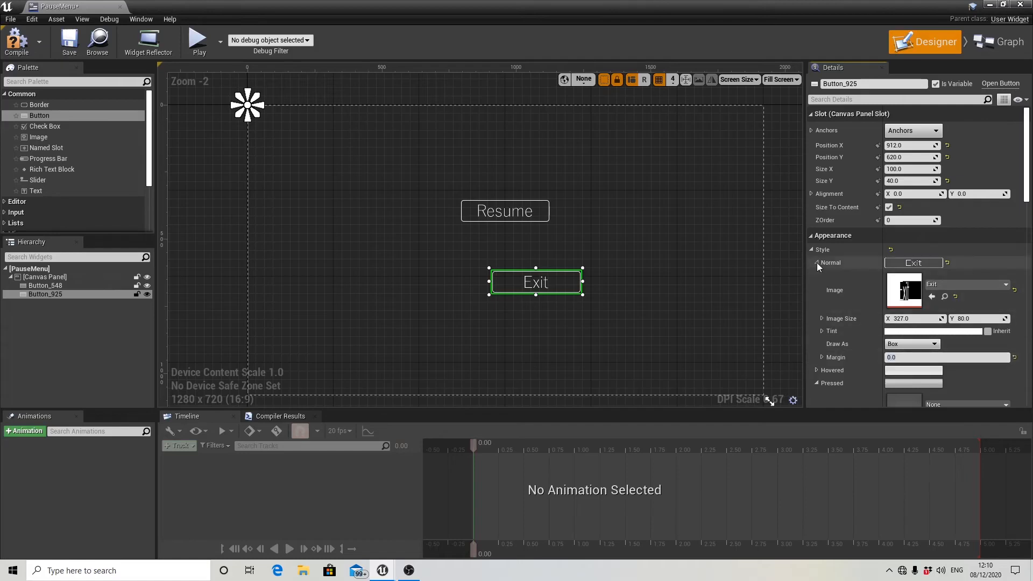
left_click(817, 262)
Assign the Exithover texture to the Exit button's Hovered style and set its margin to 0.
left_click(817, 275)
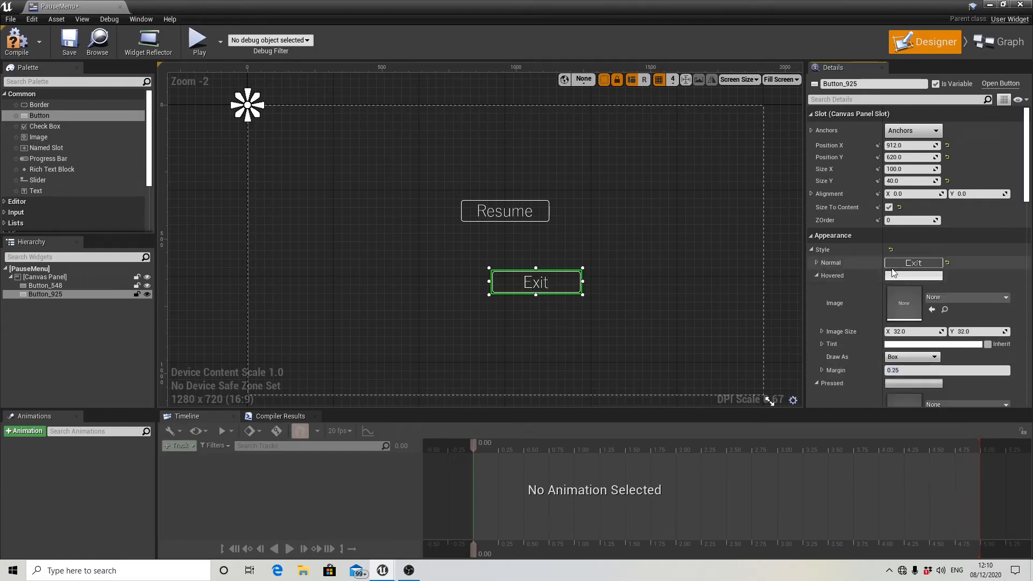
left_click(947, 297)
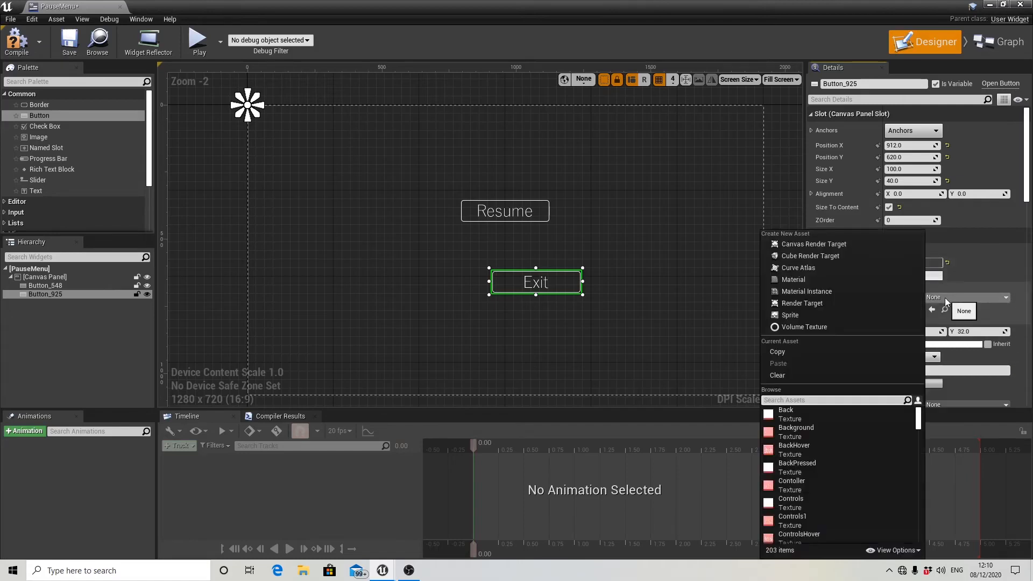
type("exit")
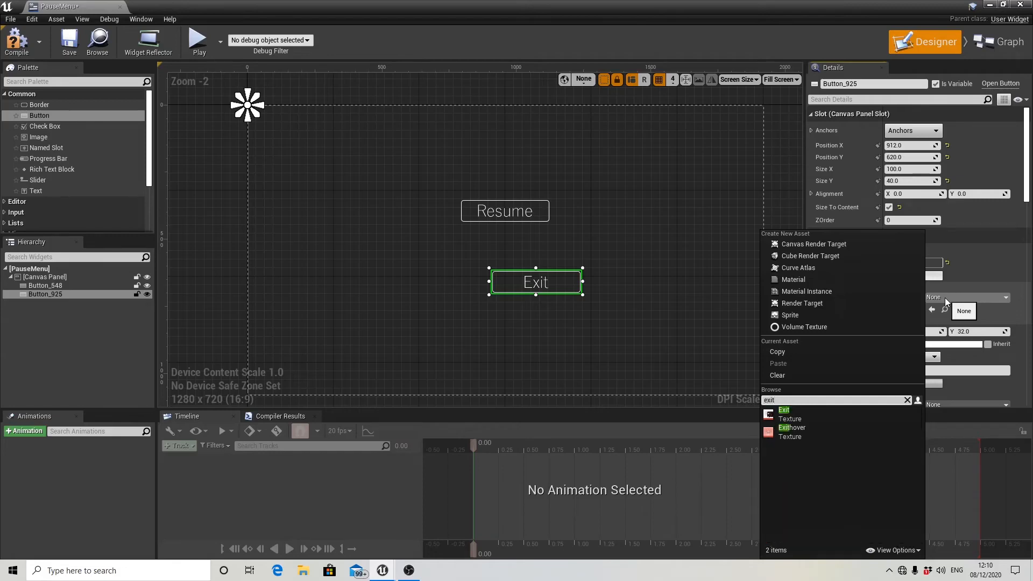
left_click(799, 434)
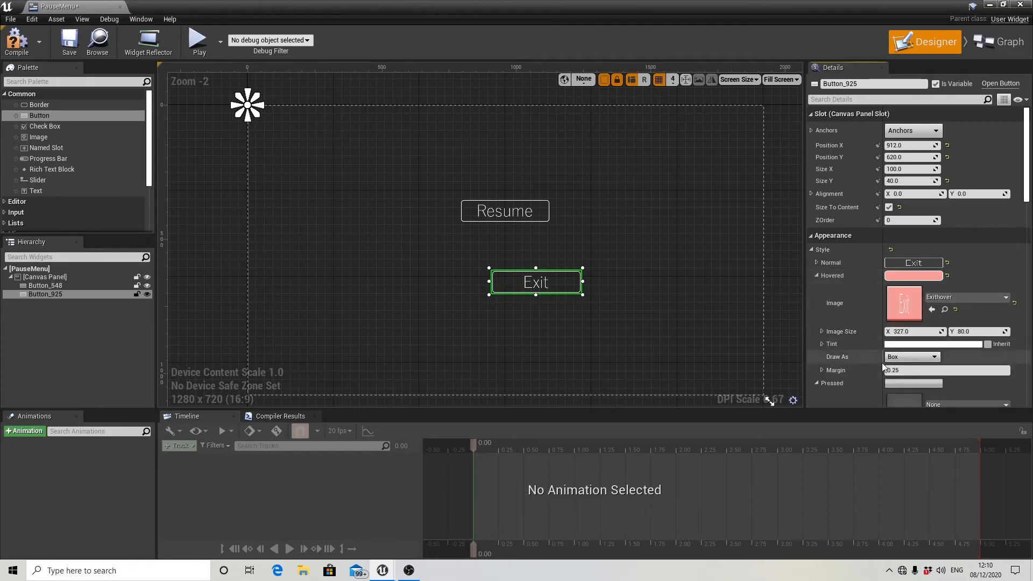
left_click(902, 369)
type("0")
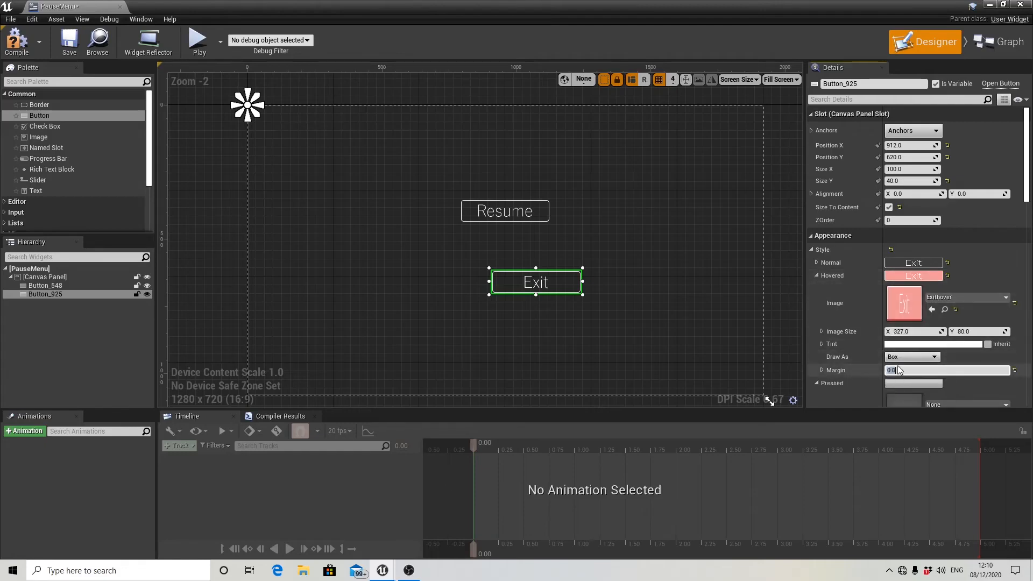
left_click(816, 275)
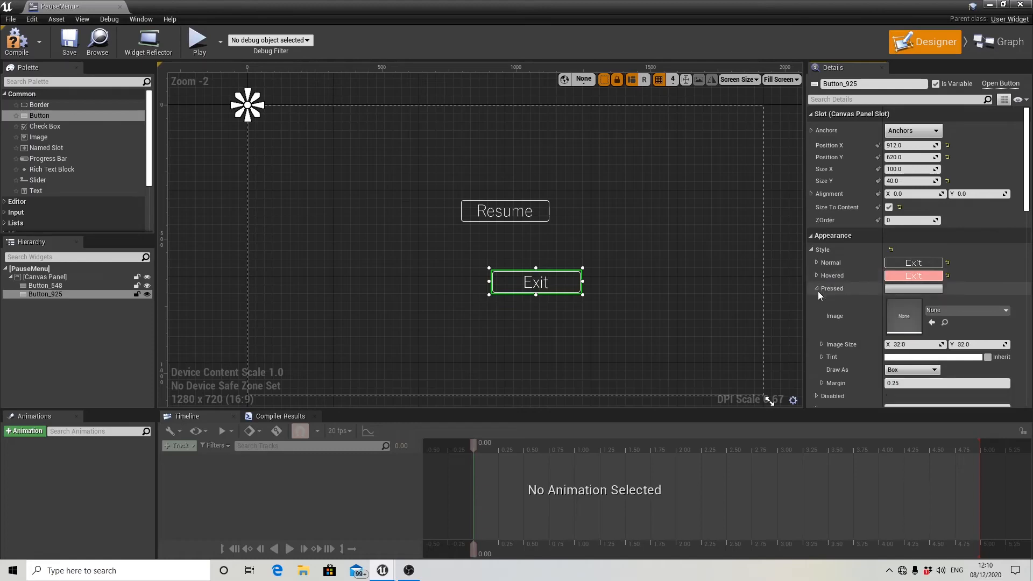
Assign the StartPressed2 texture to the Exit button's Pressed style.
left_click(945, 311)
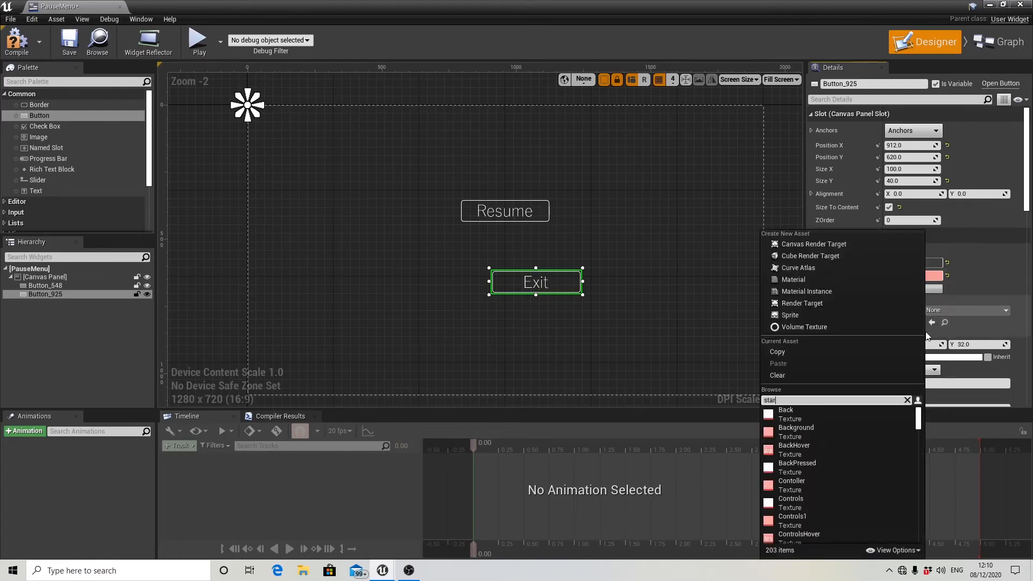
type("star")
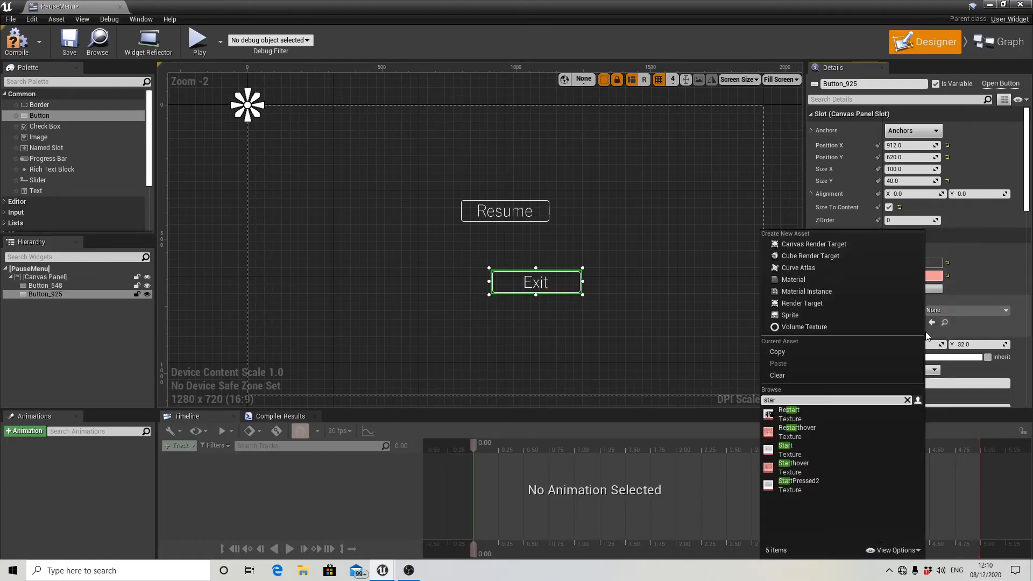
left_click(817, 482)
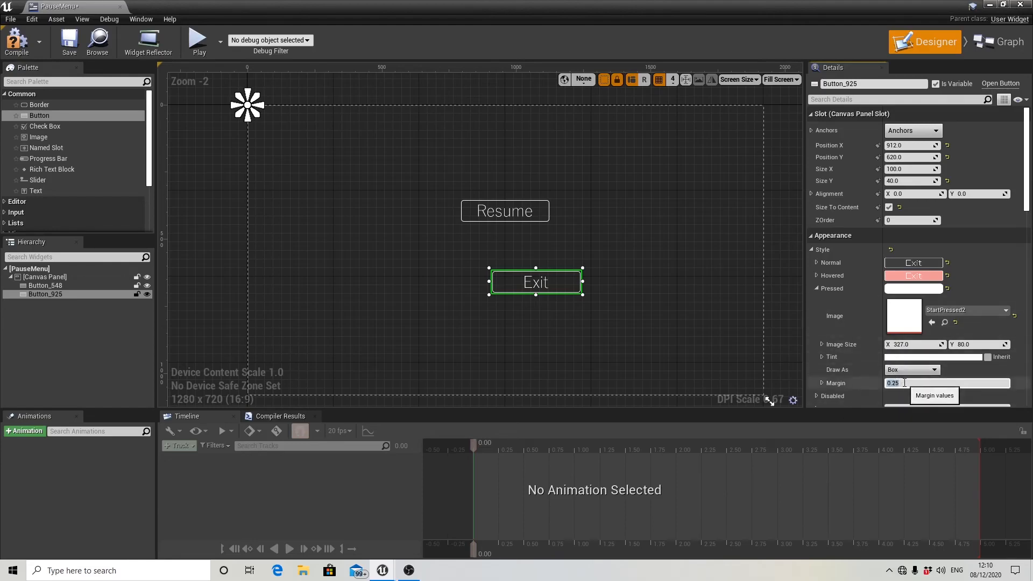
left_click(817, 289)
Move the Exit button directly below Resume, to about X 796, Y 600.
left_click_drag(560, 289, 549, 227)
scroll(468, 208, "up", 5)
scroll(536, 211, "down", 5)
key("Down")
key("Down")
key("Down")
key("Down")
key("Down")
key("Down")
key("Down")
key("Down")
key("Down")
key("Down")
key("Down")
key("Down")
key("Down")
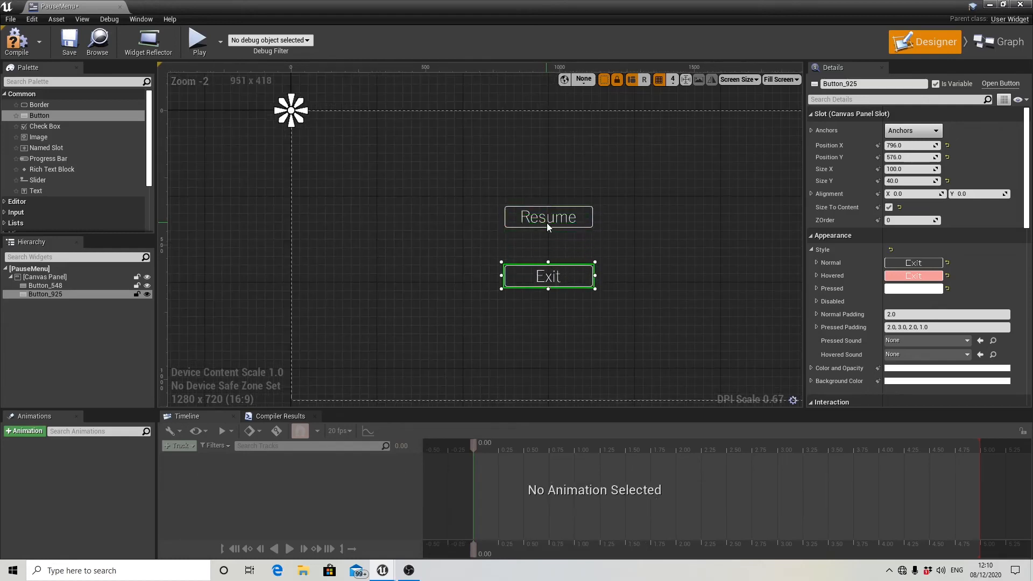
key("Up")
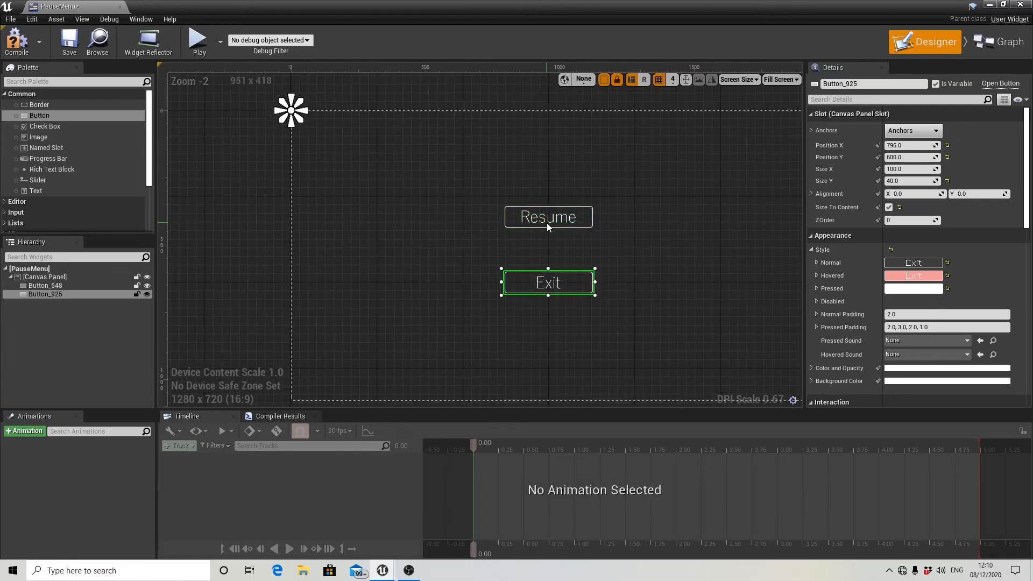
left_click(592, 237)
scroll(597, 237, "down", 2)
scroll(621, 238, "up", 2)
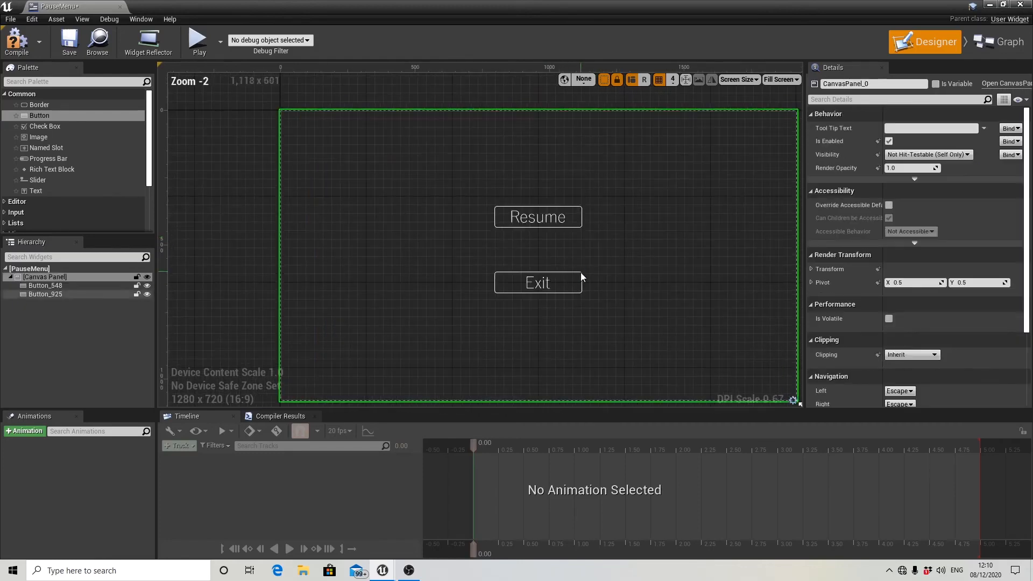
Anchor the Exit button to the centre of the canvas and compile the PauseMenu widget.
left_click(581, 276)
left_click(913, 130)
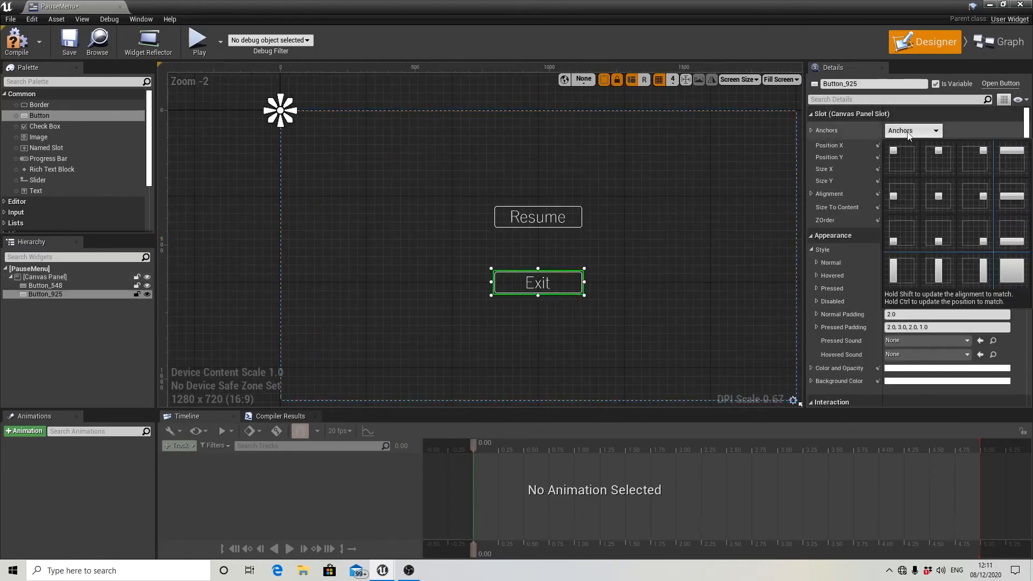
left_click(938, 195)
mouse_move(626, 249)
right_mouse_down()
mouse_move(658, 242)
mouse_move(615, 240)
right_mouse_up()
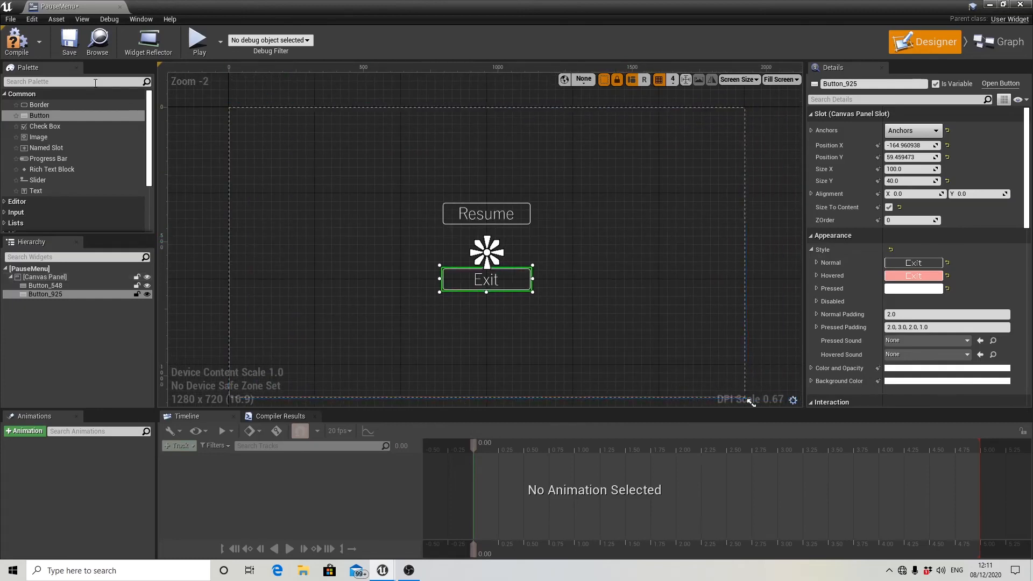
left_click(17, 49)
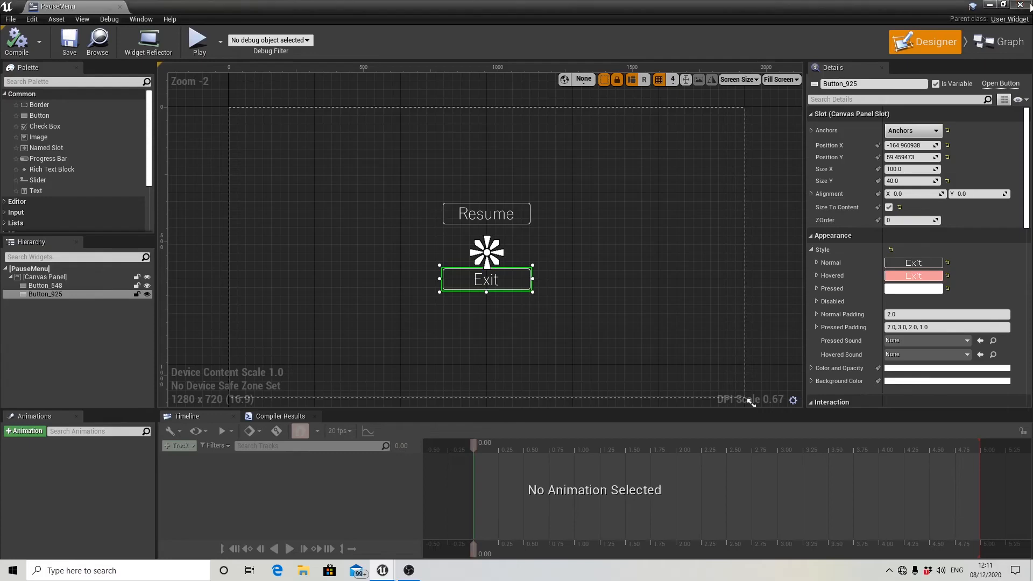
Close the PauseMenu widget and open the ThirdPersonCharacter blueprint from the ThirdPersonBP Blueprints folder.
left_click(1021, 4)
left_click(68, 487)
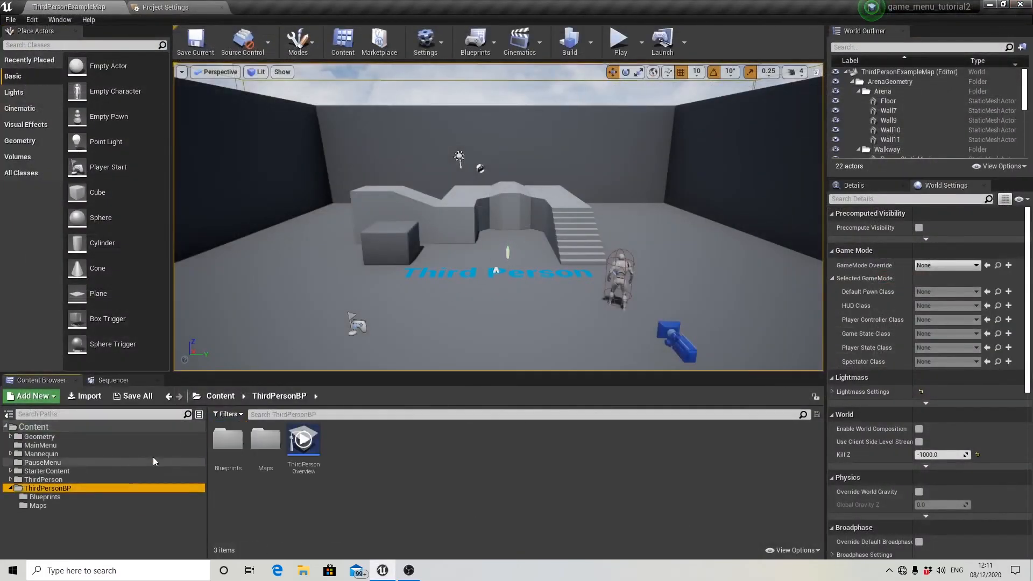
double_click(234, 443)
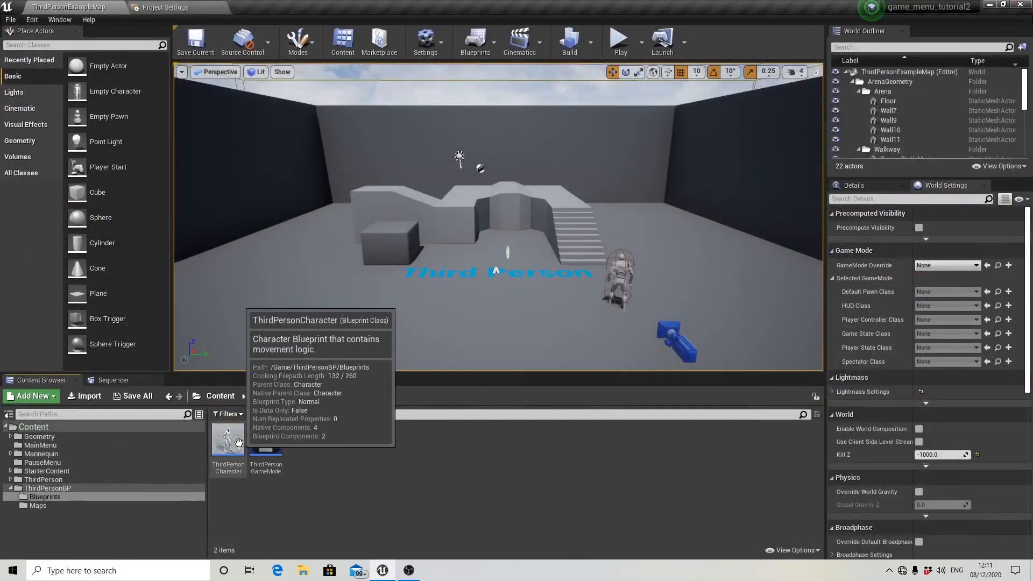
left_click(240, 446)
double_click(241, 448)
Add a P keyboard event in the empty area below the Movement input group of the Event Graph.
scroll(483, 353, "down", 4)
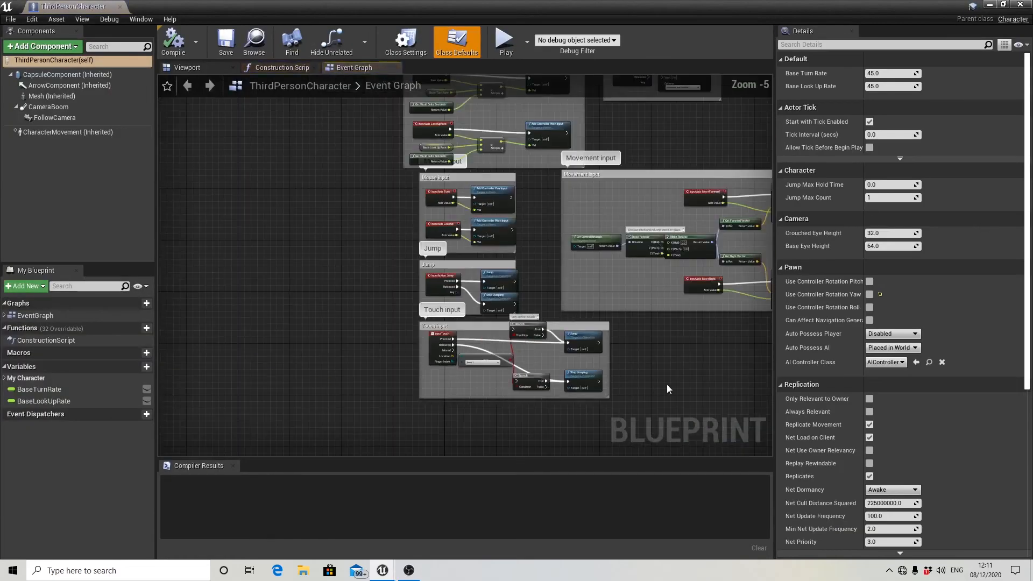
right_click_drag(667, 385, 415, 355)
scroll(482, 317, "down", 2)
right_click_drag(483, 316, 462, 335)
scroll(476, 357, "up", 4)
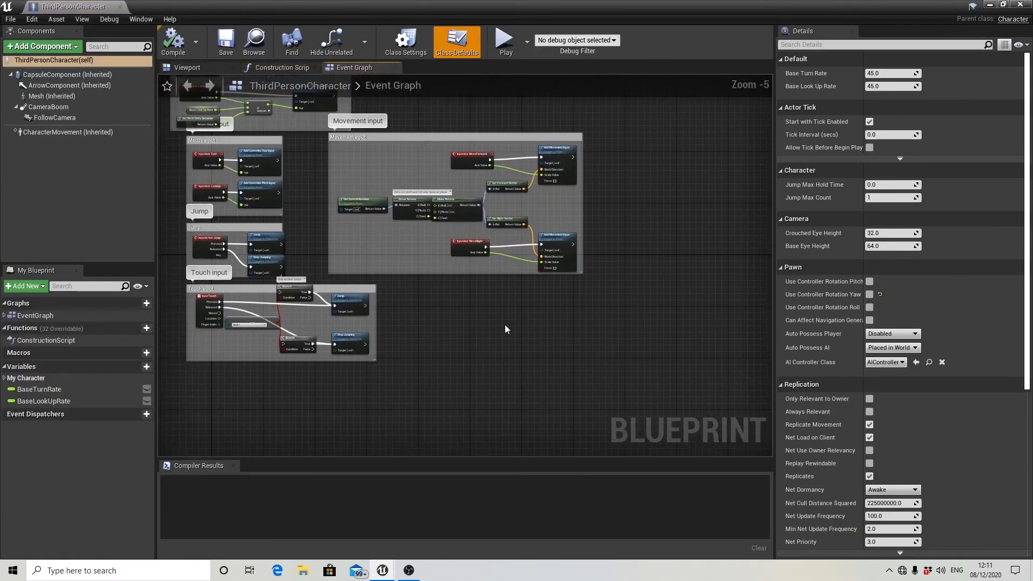
right_click(424, 321)
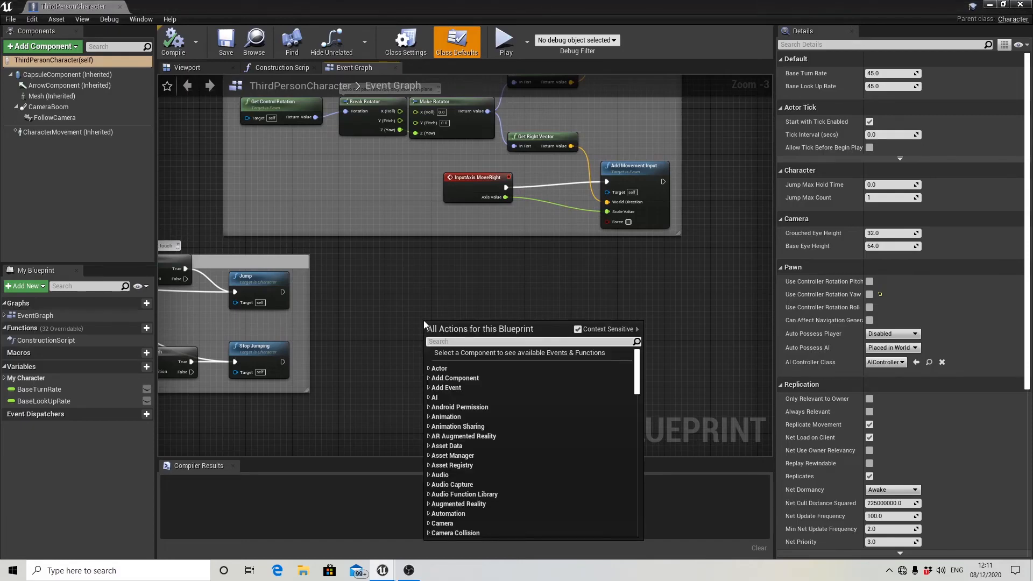
type("p key")
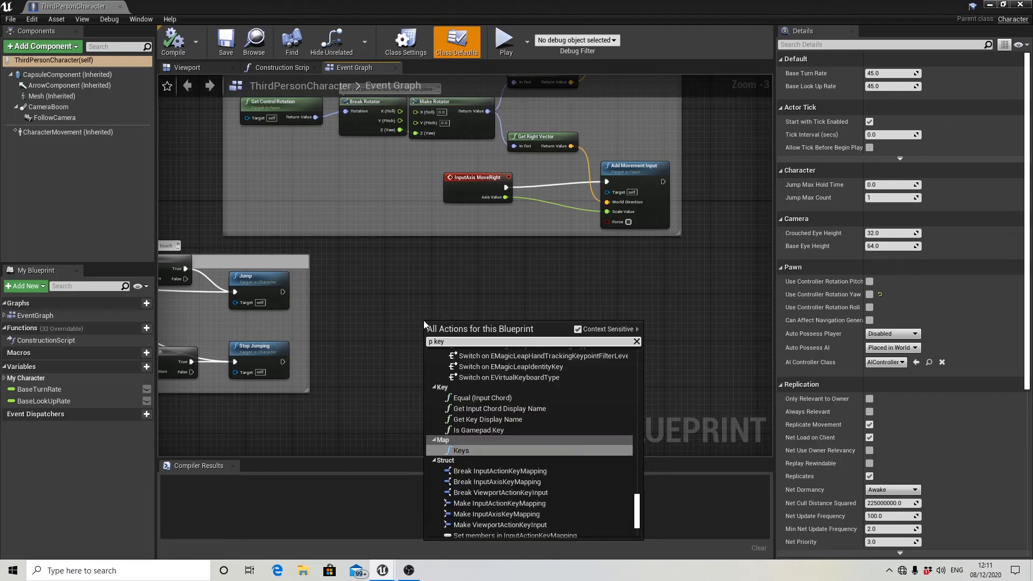
scroll(539, 438, "up", 14)
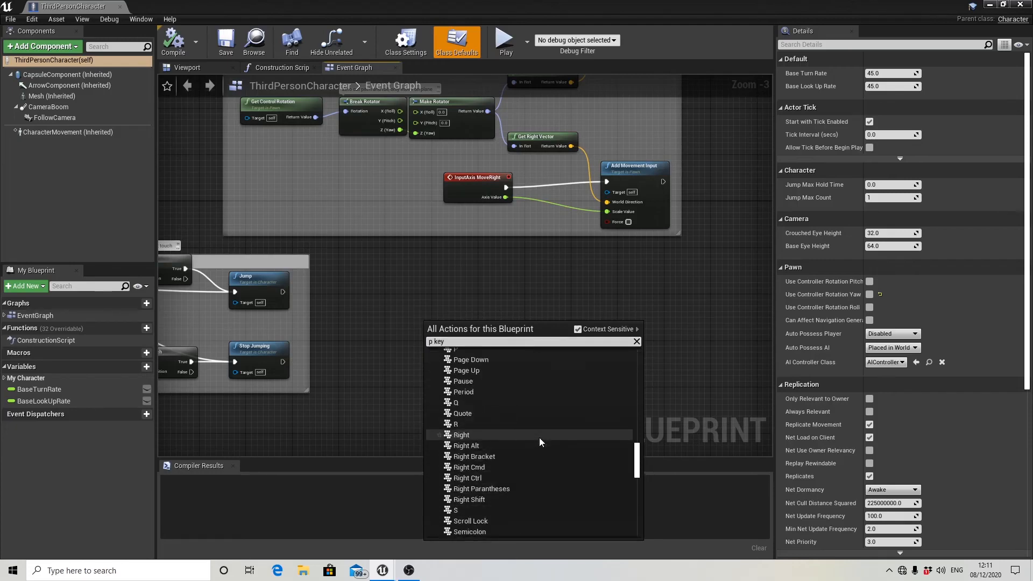
scroll(471, 389, "up", 2)
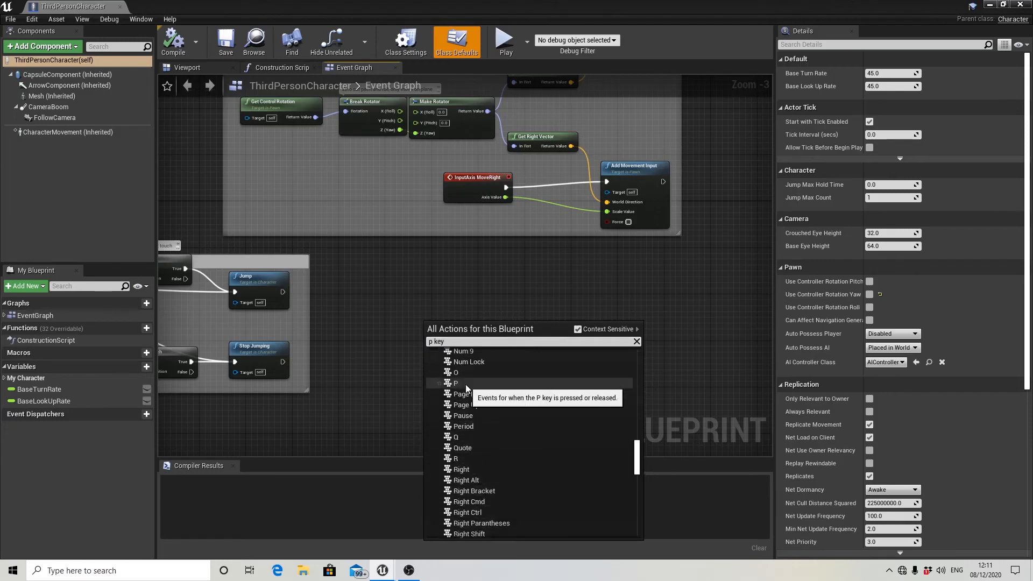
left_click(466, 384)
scroll(522, 347, "up", 3)
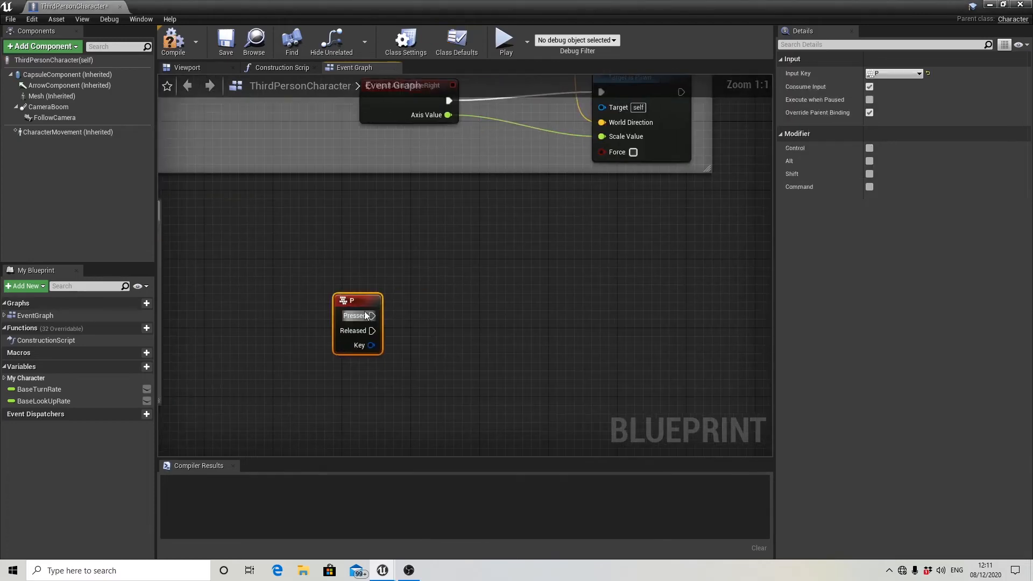
Add a Set Game Paused node connected to the Pressed output of the P event.
scroll(379, 317, "down", 3)
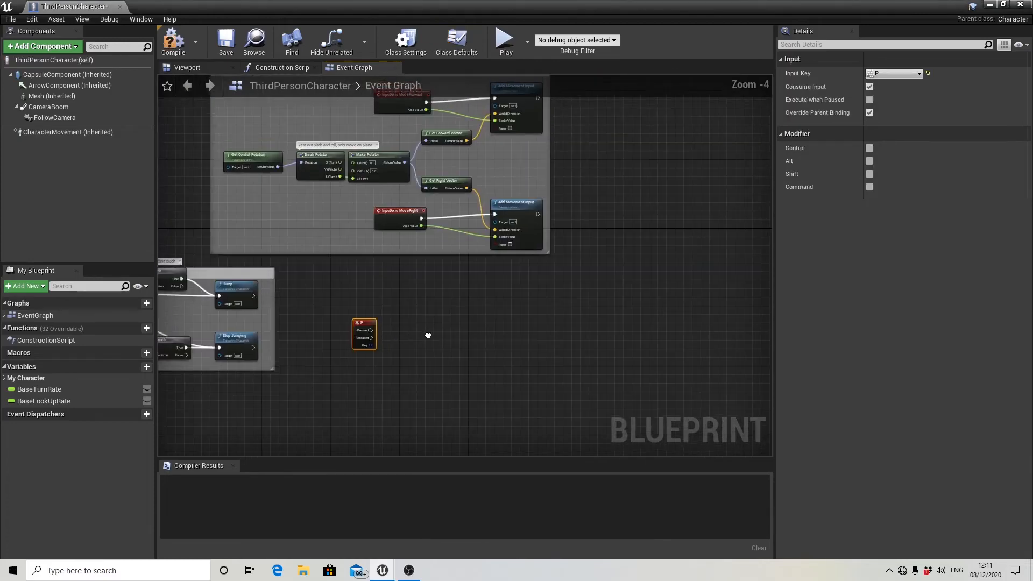
scroll(409, 339, "up", 2)
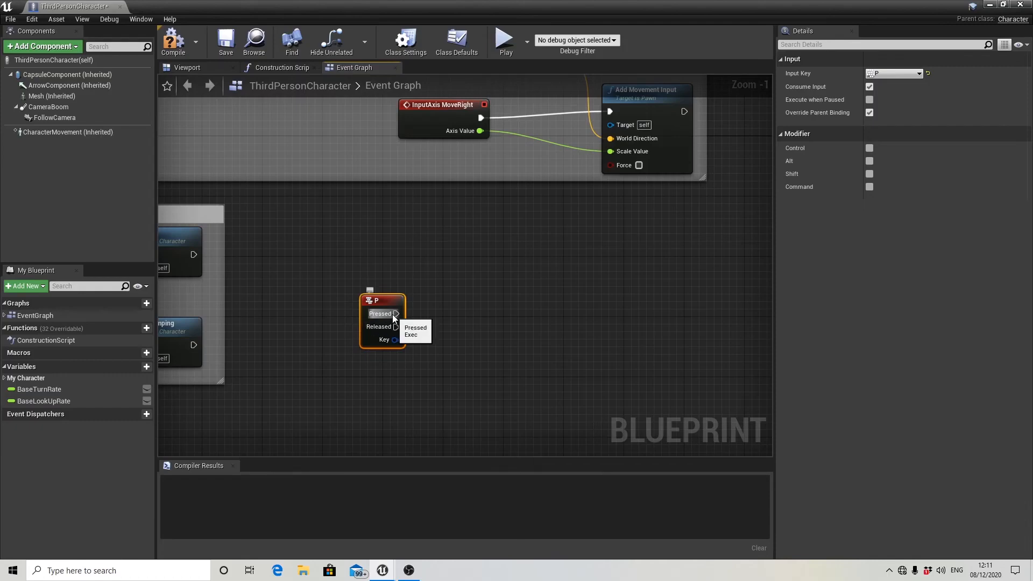
left_click_drag(396, 314, 491, 322)
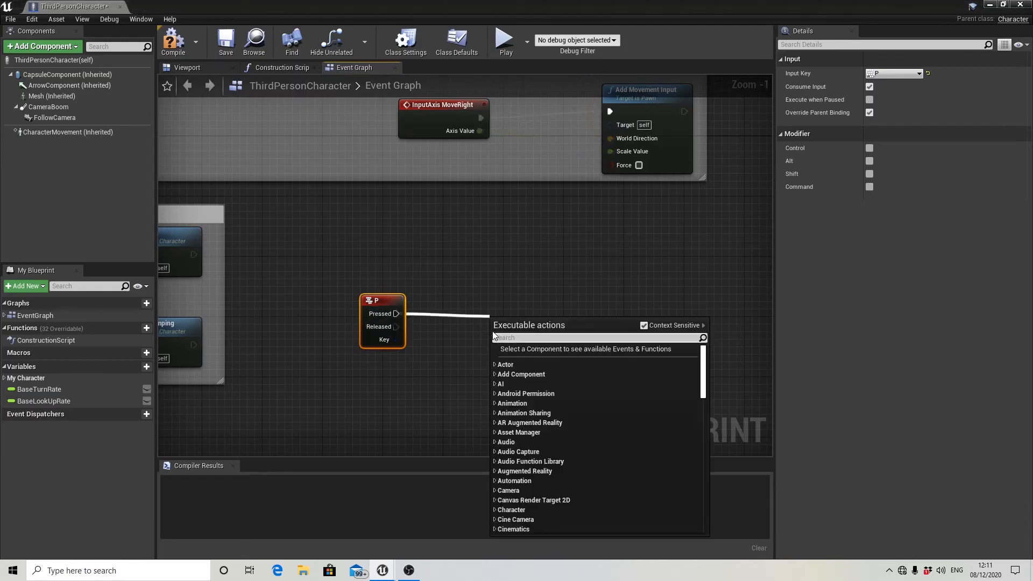
type("set game")
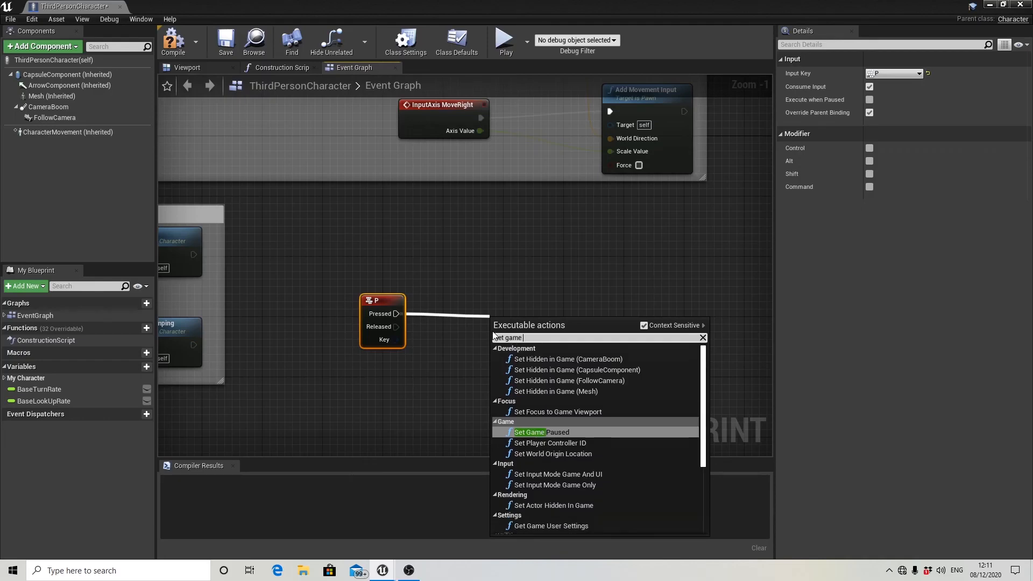
left_click(545, 434)
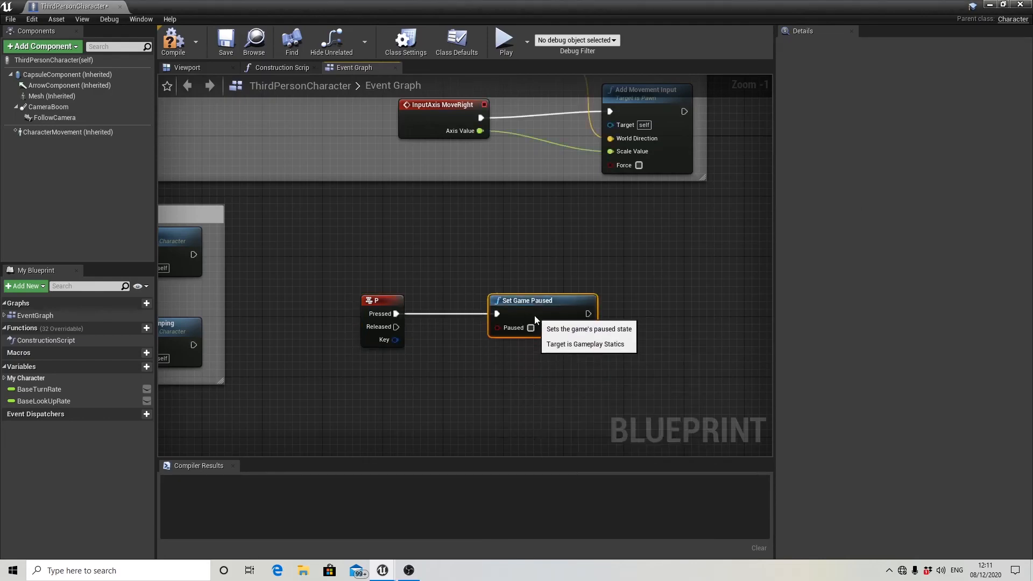
Enable the Paused option on the Set Game Paused node and move the node closer to the P event.
left_click(531, 328)
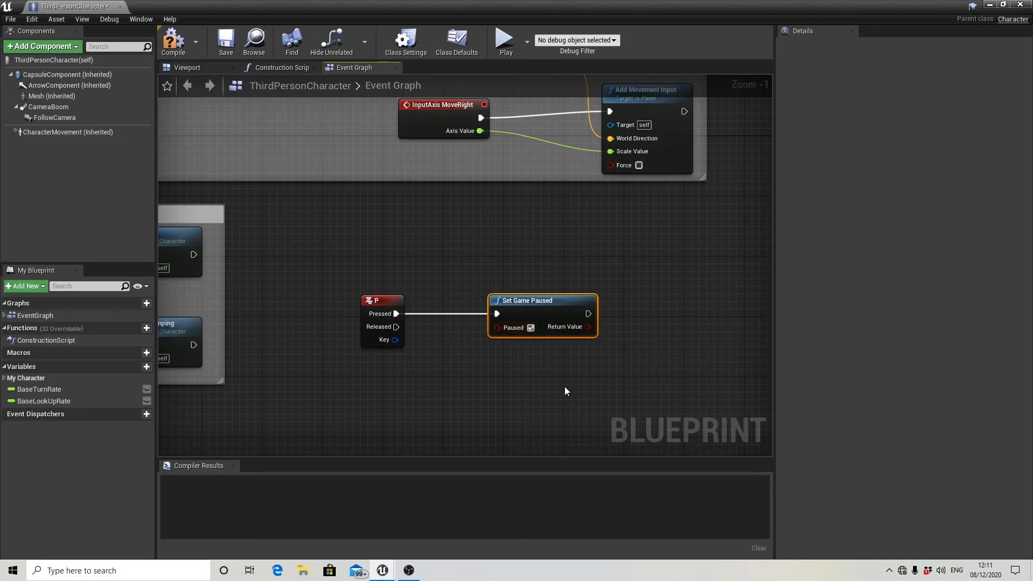
scroll(586, 377, "down", 2)
right_click_drag(586, 376, 563, 379)
scroll(563, 379, "up", 2)
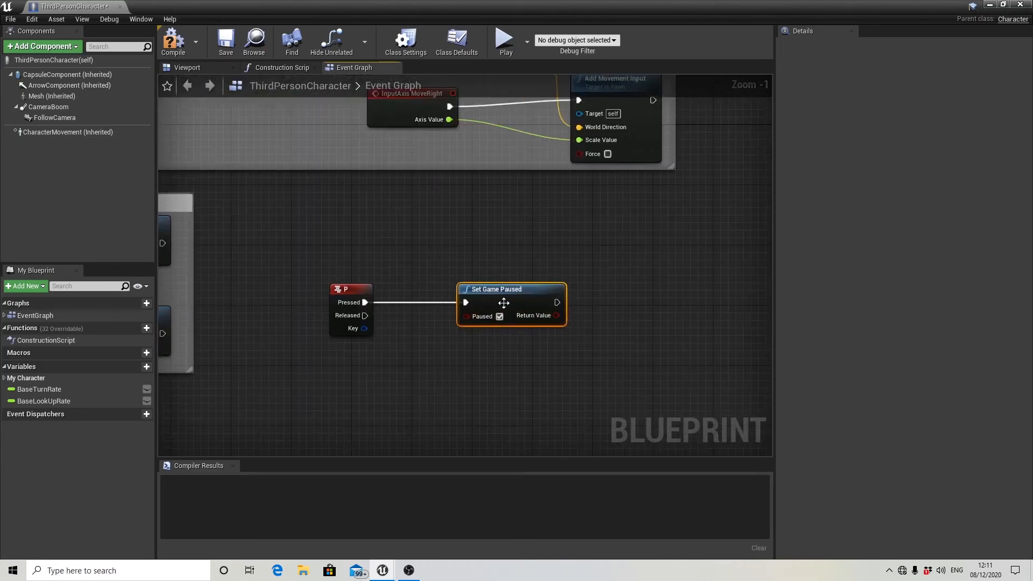
left_click_drag(509, 289, 478, 290)
scroll(559, 303, "down", 1)
right_click_drag(613, 303, 554, 317)
scroll(501, 317, "up", 1)
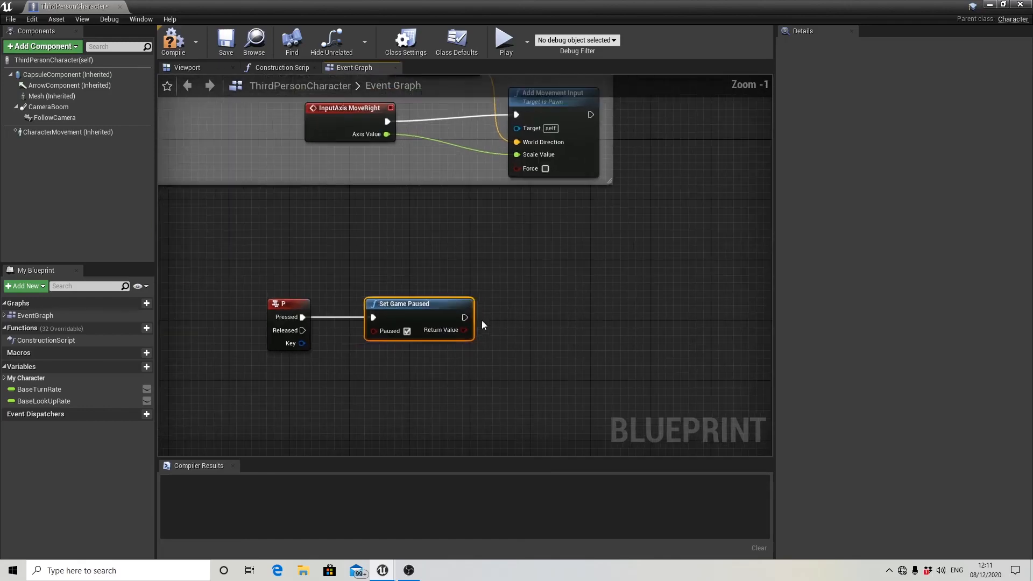
Add a Create Widget node after Set Game Paused and set its class to PauseMenu.
left_click_drag(465, 318, 590, 324)
type("create widg")
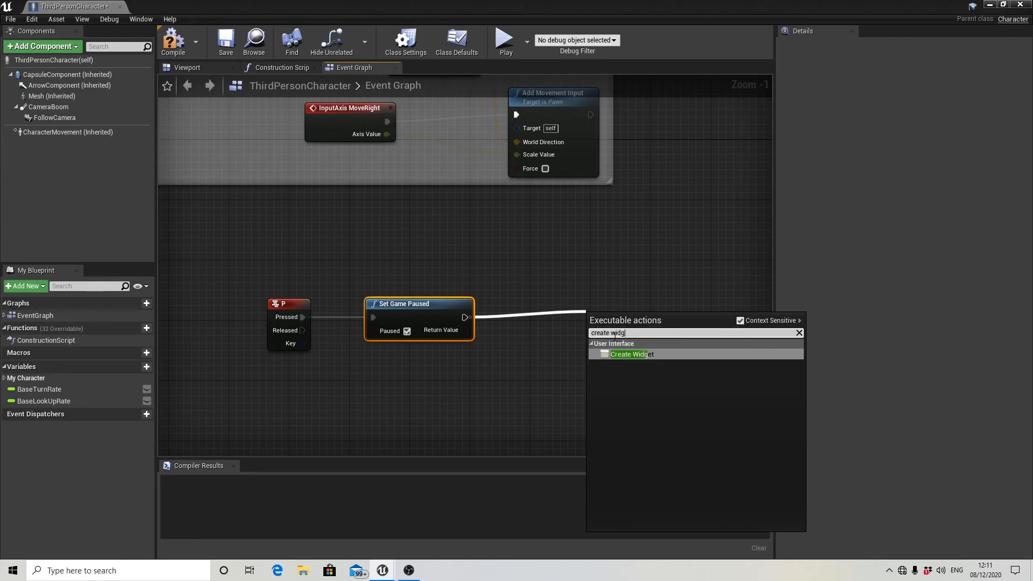
left_click(639, 354)
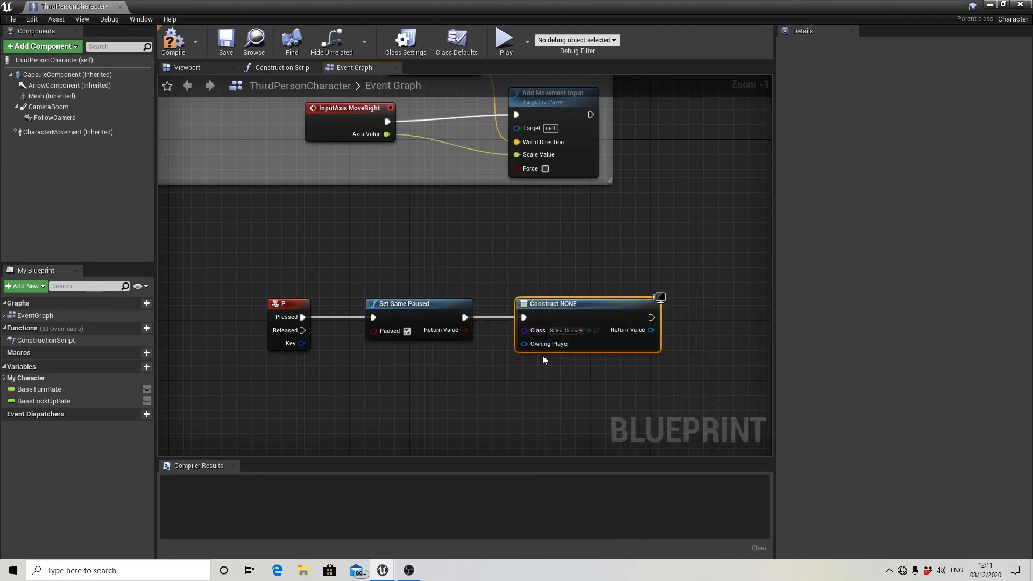
right_click_drag(542, 355, 507, 326)
left_click(507, 324)
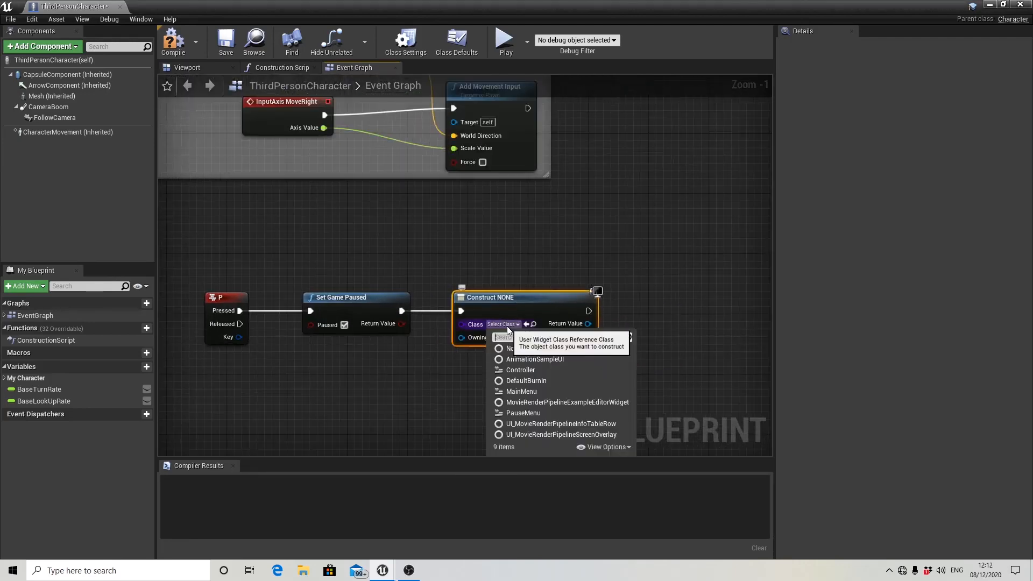
left_click(540, 409)
Add an Add to Viewport node fed by the Return Value of the Create Pause Menu Widget node.
right_click_drag(590, 342, 565, 337)
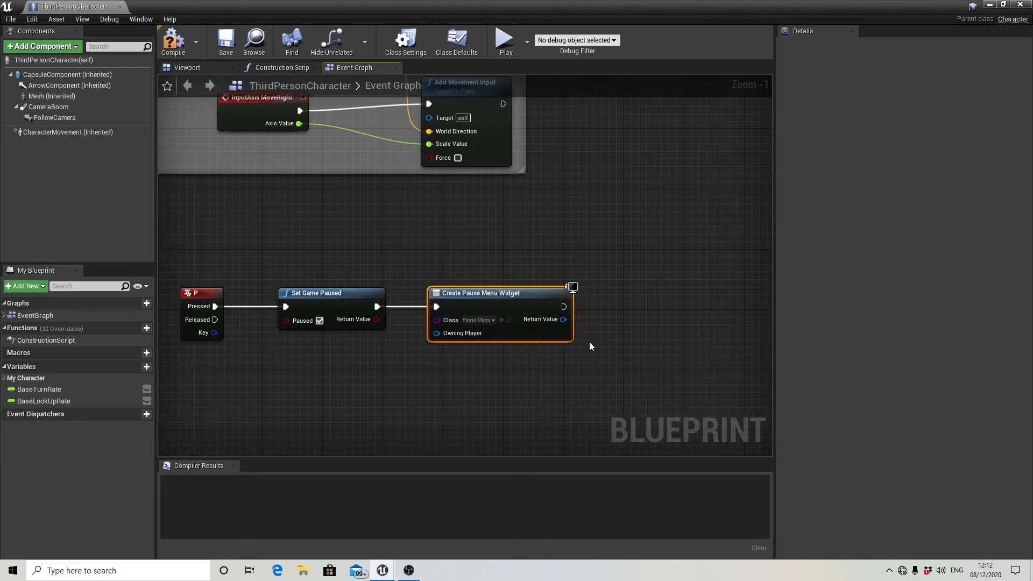
left_click_drag(563, 320, 605, 310)
type("add to")
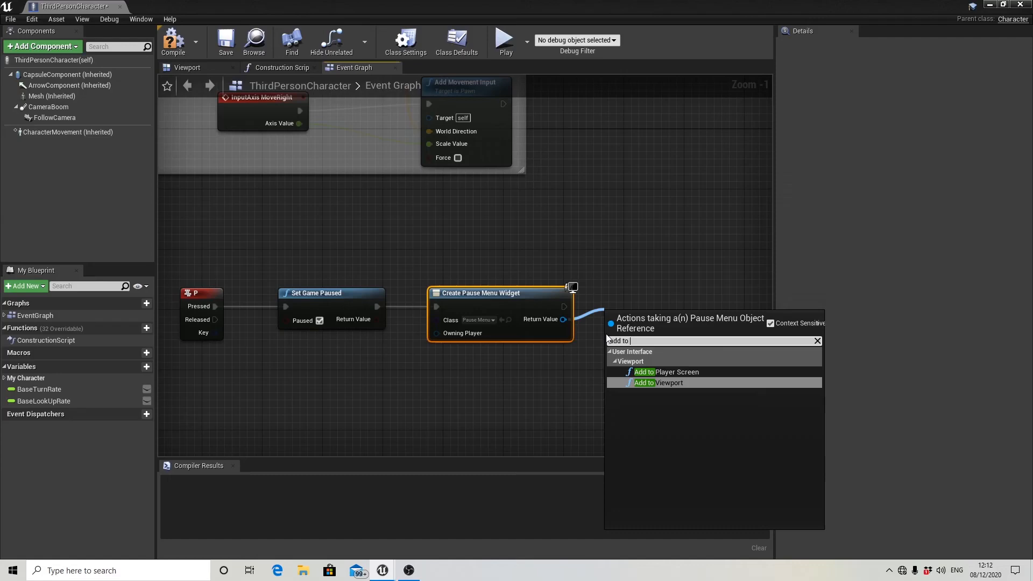
left_click(650, 384)
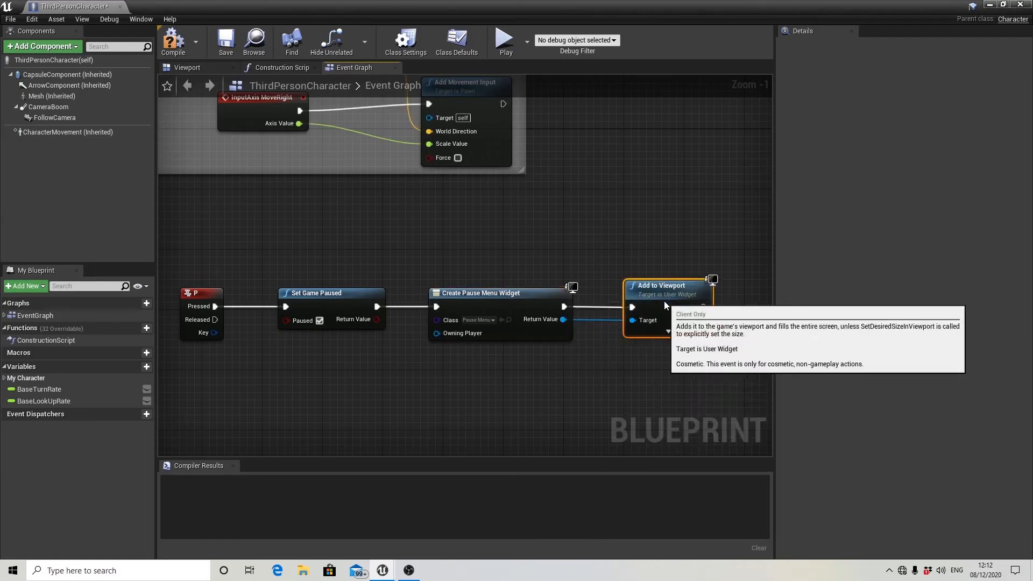
Add a Get Player Controller node below the Add to Viewport node.
scroll(634, 332, "down", 2)
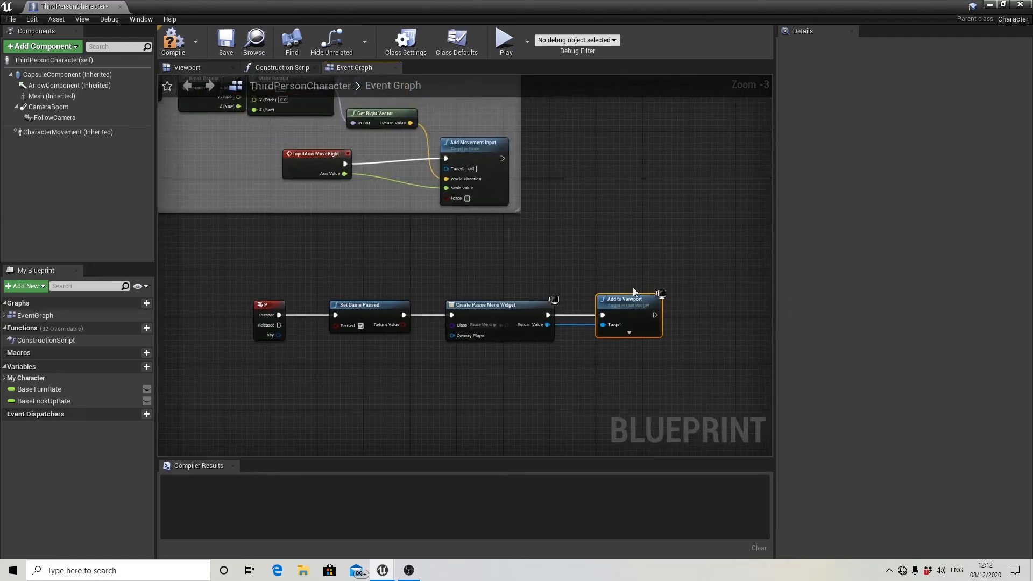
right_click_drag(694, 333, 620, 286)
scroll(617, 283, "up", 1)
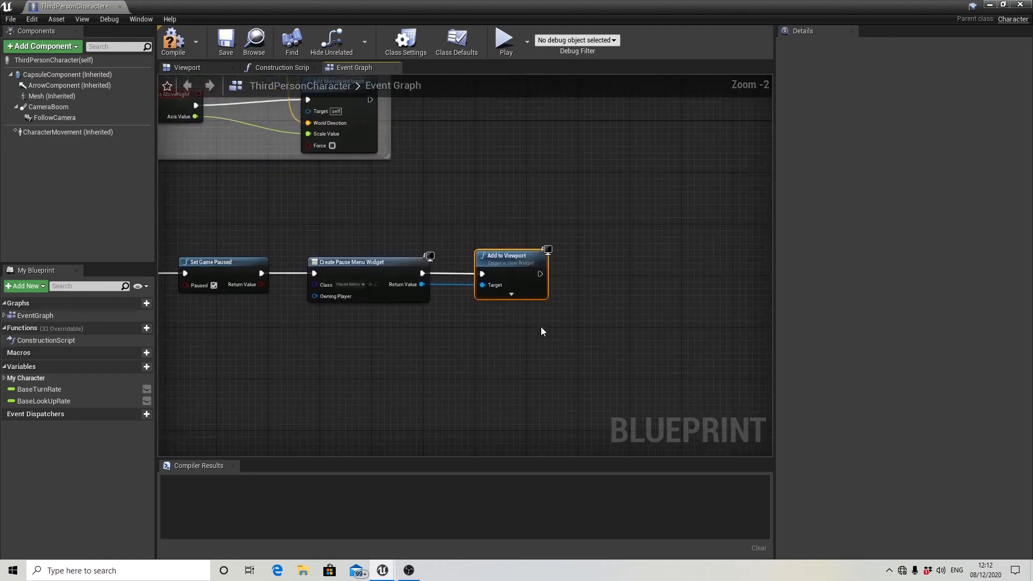
right_click(505, 356)
type("get p")
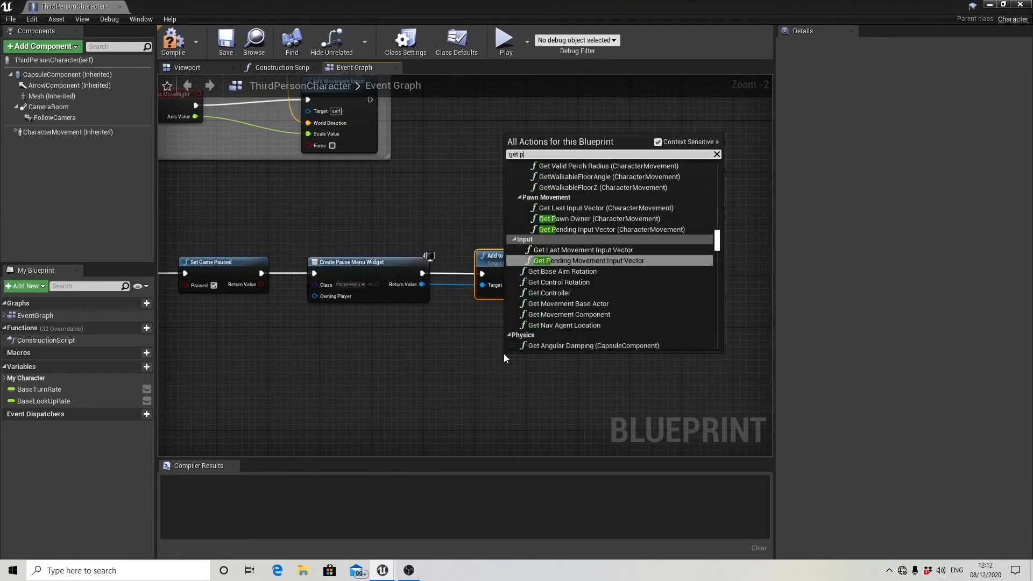
type("layer con")
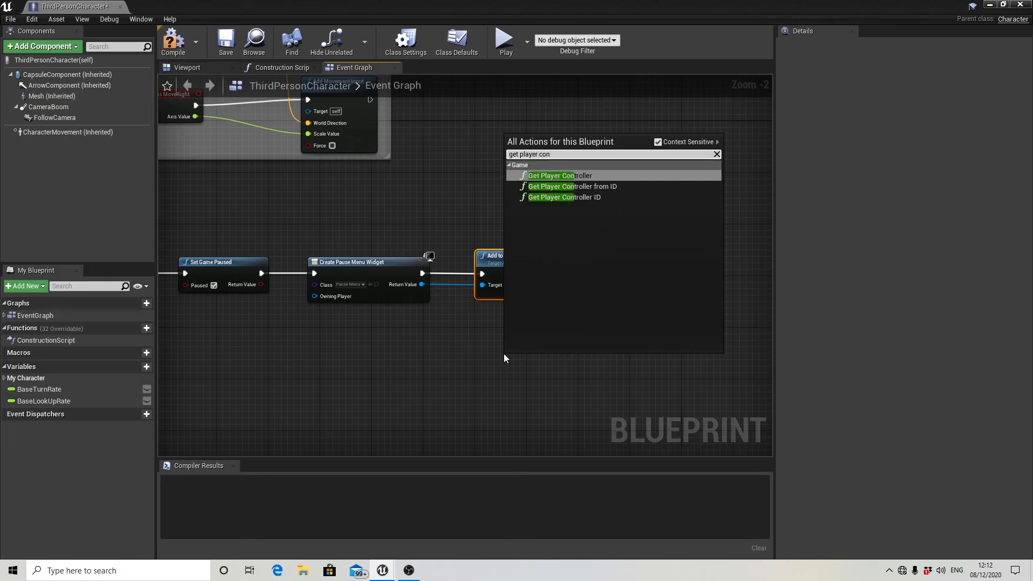
key("Return")
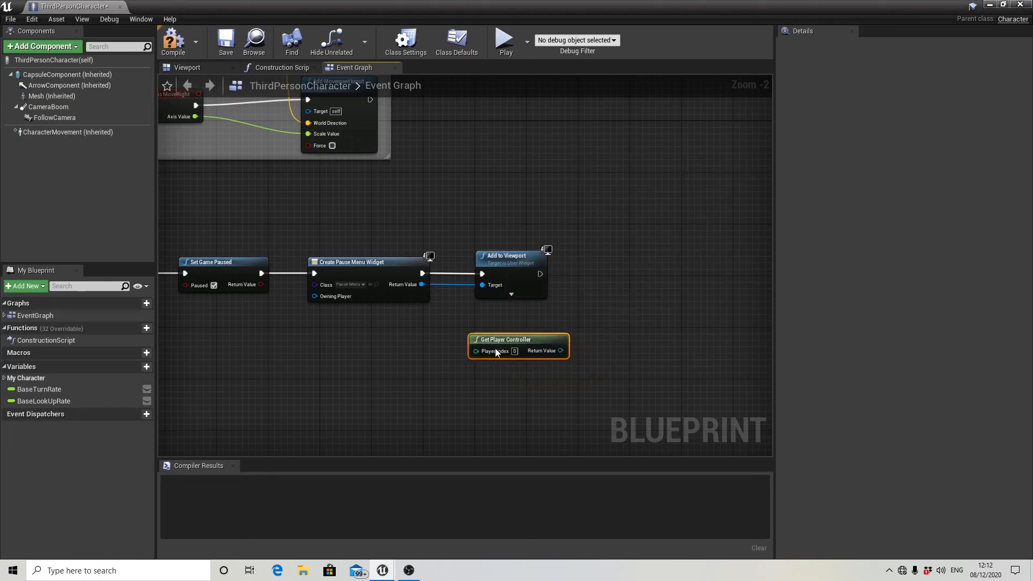
left_click_drag(495, 351, 489, 351)
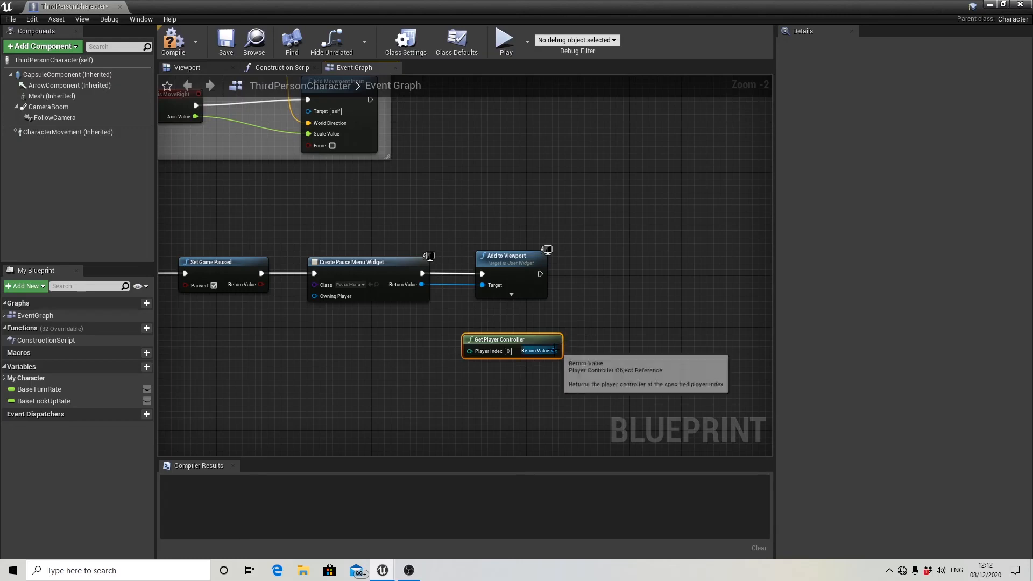
left_click_drag(554, 350, 640, 282)
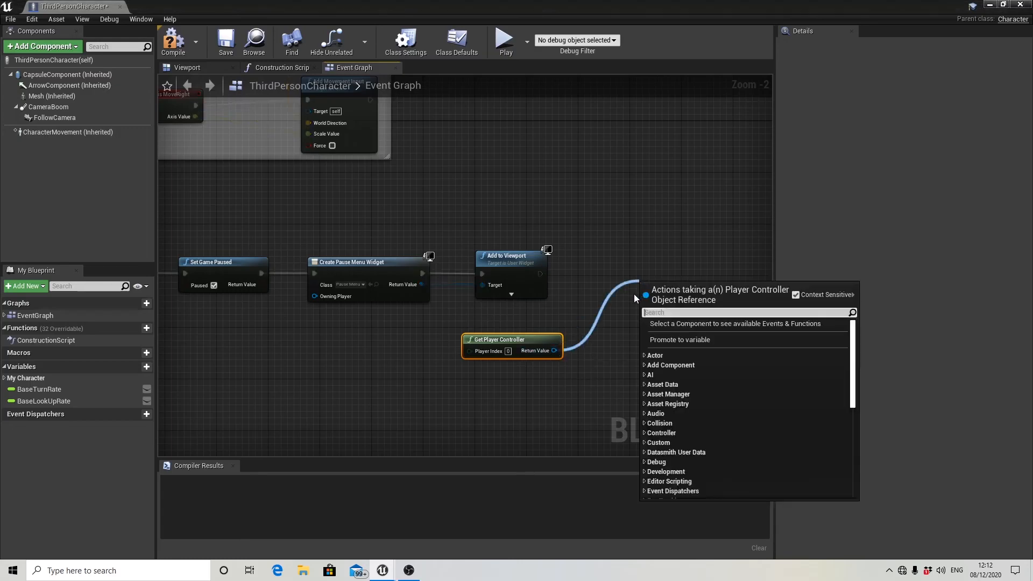
type("set show")
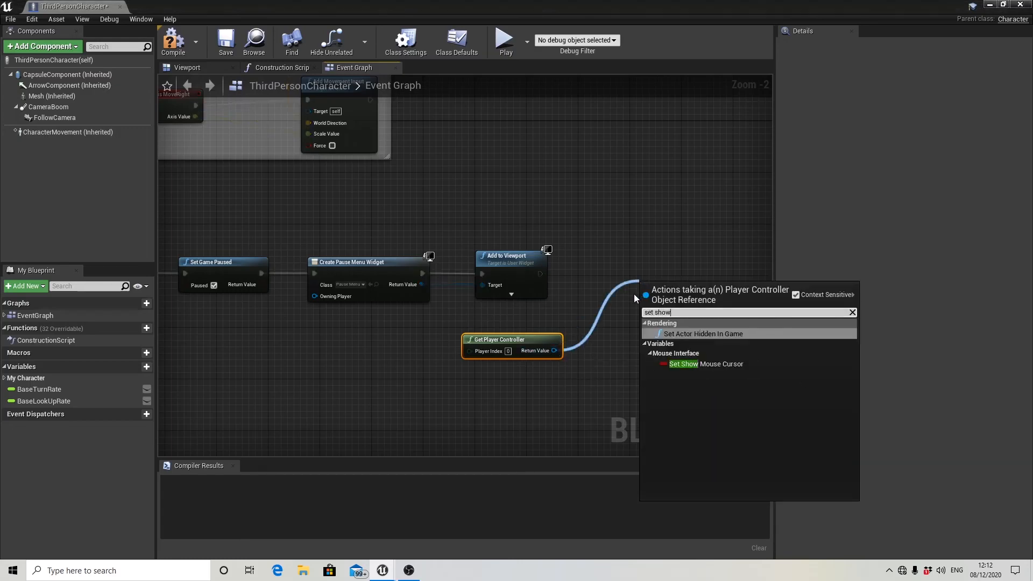
left_click(706, 365)
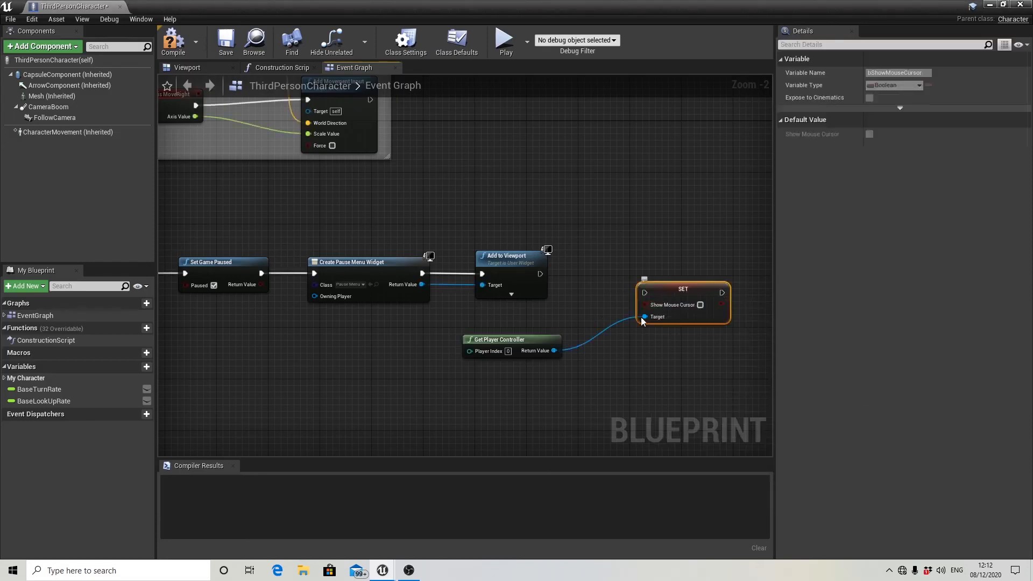
key("Delete")
Add a Set Show Mouse Cursor node from Get Player Controller's Return Value and align it beside Add to Viewport.
left_click_drag(554, 350, 631, 293)
type("set ")
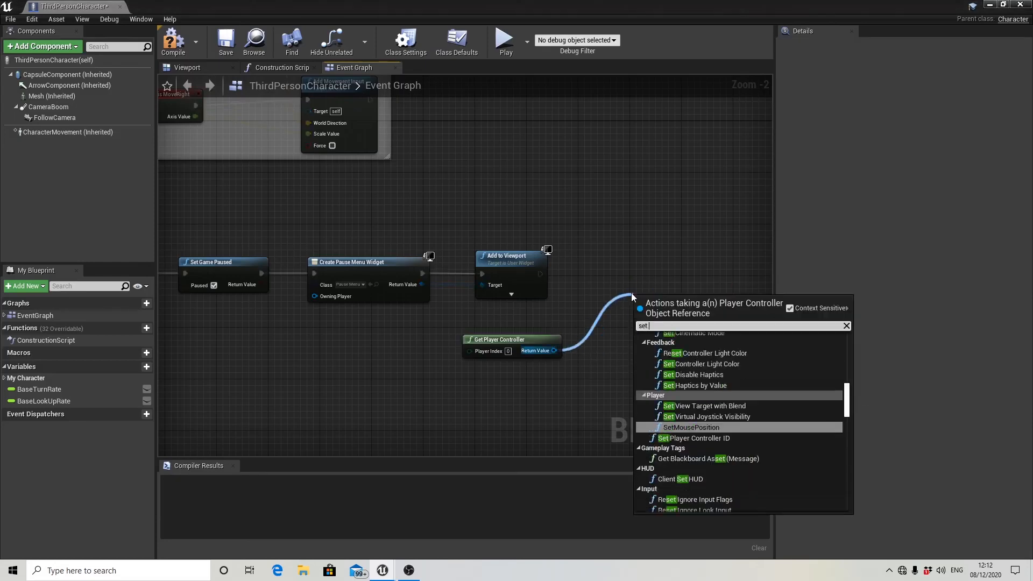
type("show")
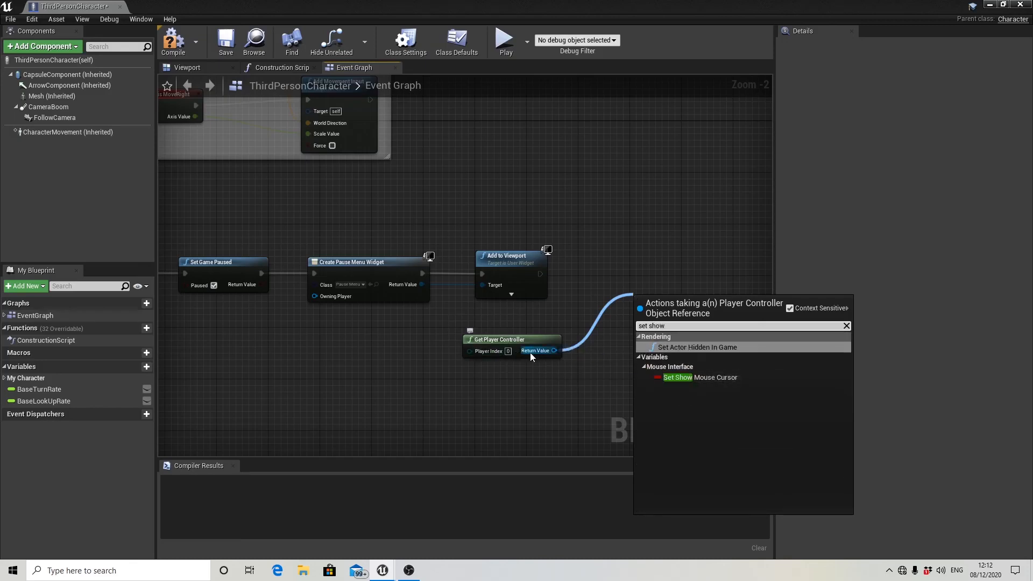
left_click(684, 379)
left_click_drag(671, 310, 665, 279)
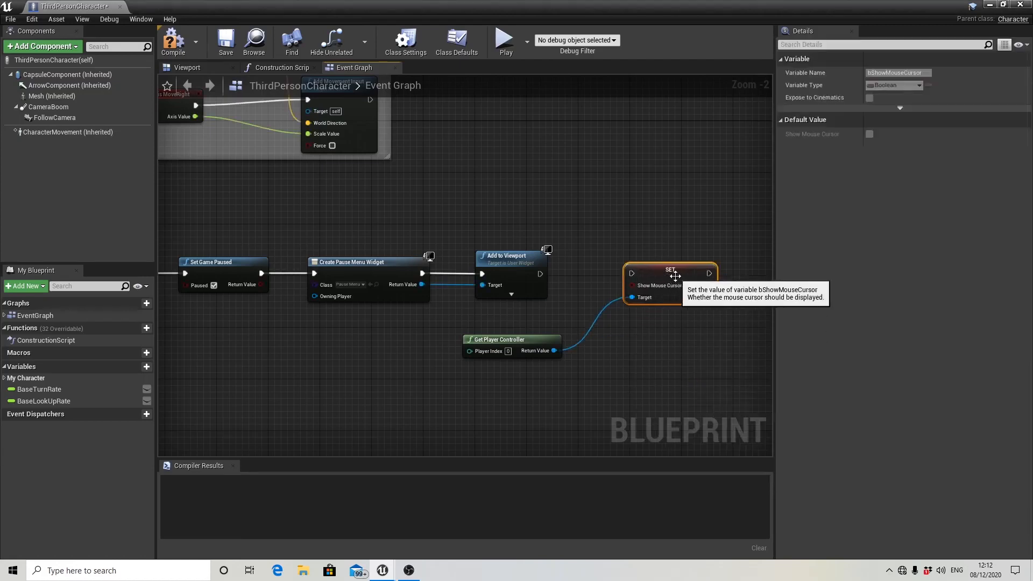
Enable Show Mouse Cursor on the SET node and connect Add to Viewport's execution output to it.
left_click(688, 286)
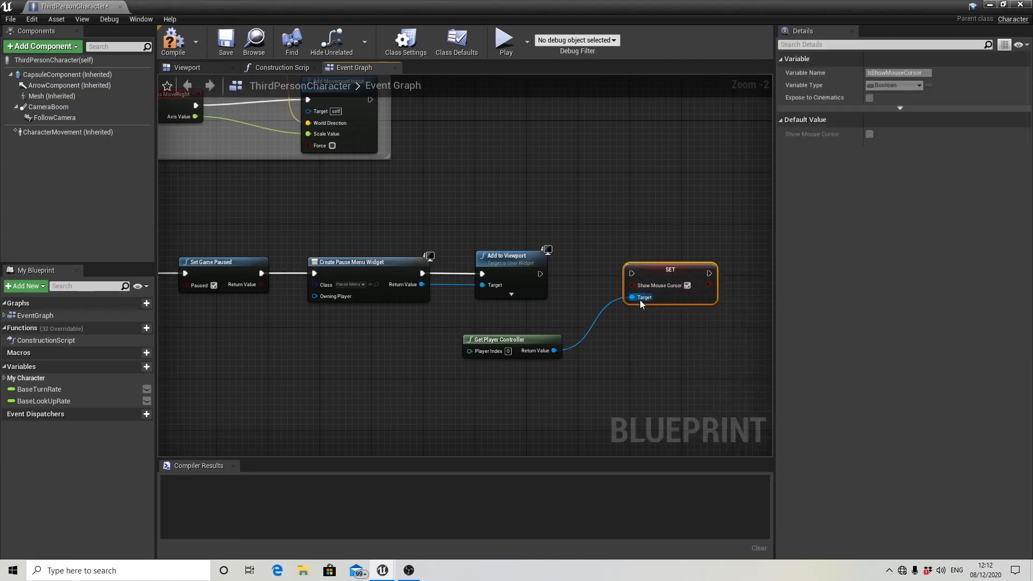
left_click_drag(541, 274, 640, 273)
scroll(640, 291, "down", 3)
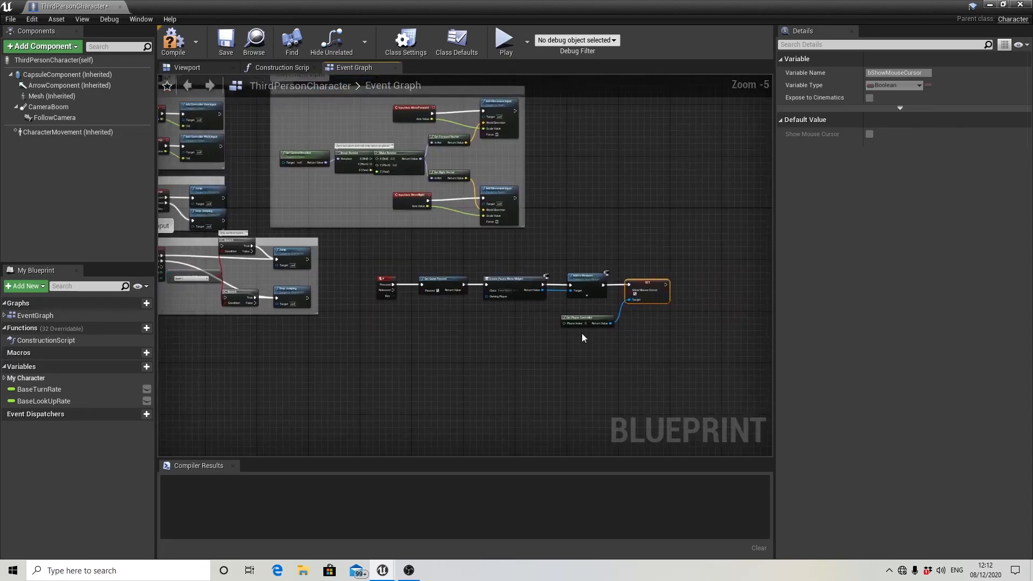
scroll(592, 339, "up", 2)
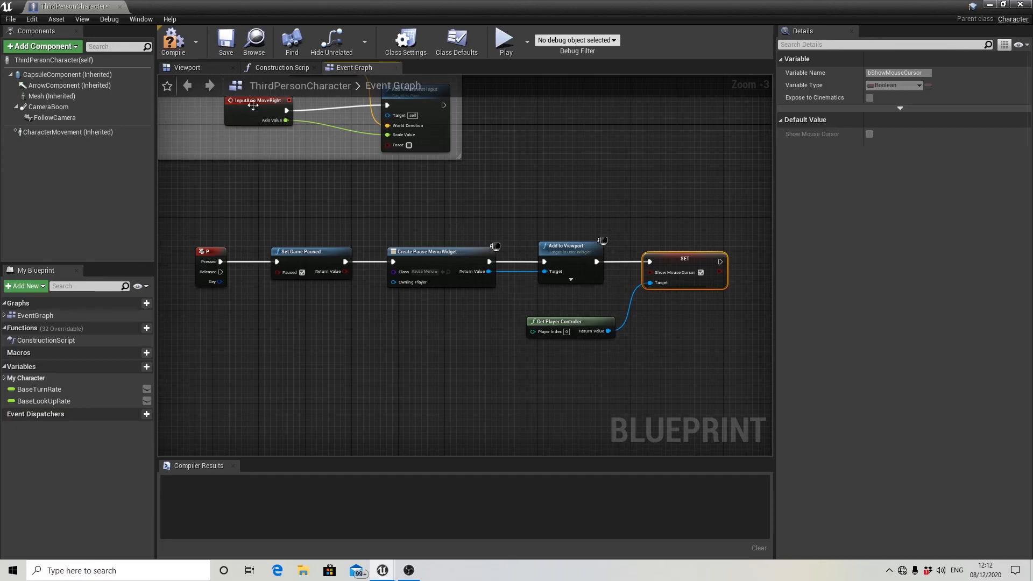
Compile and save the ThirdPersonCharacter blueprint, closing its editor window.
left_click(174, 40)
left_click(227, 51)
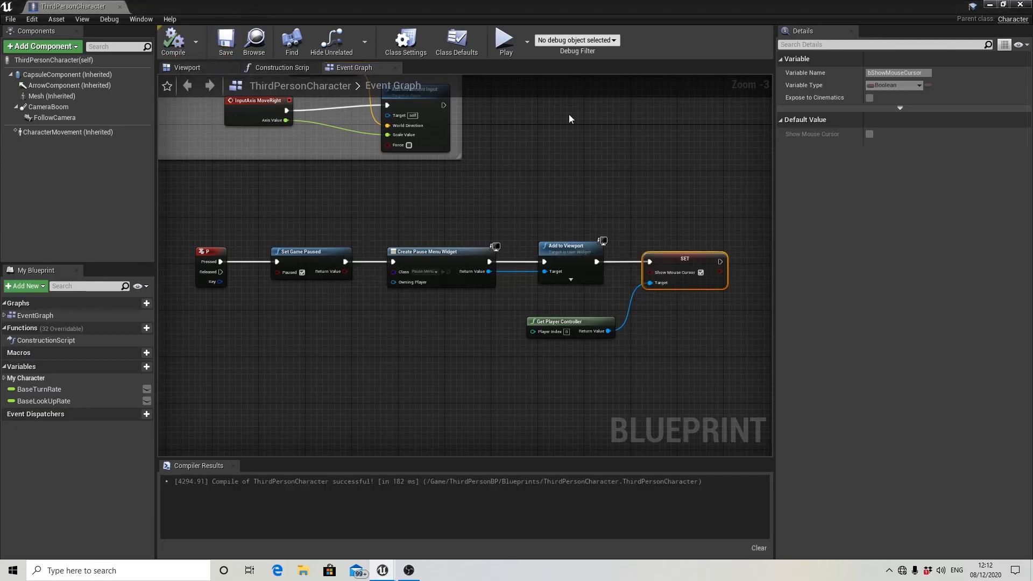
left_click(1020, 4)
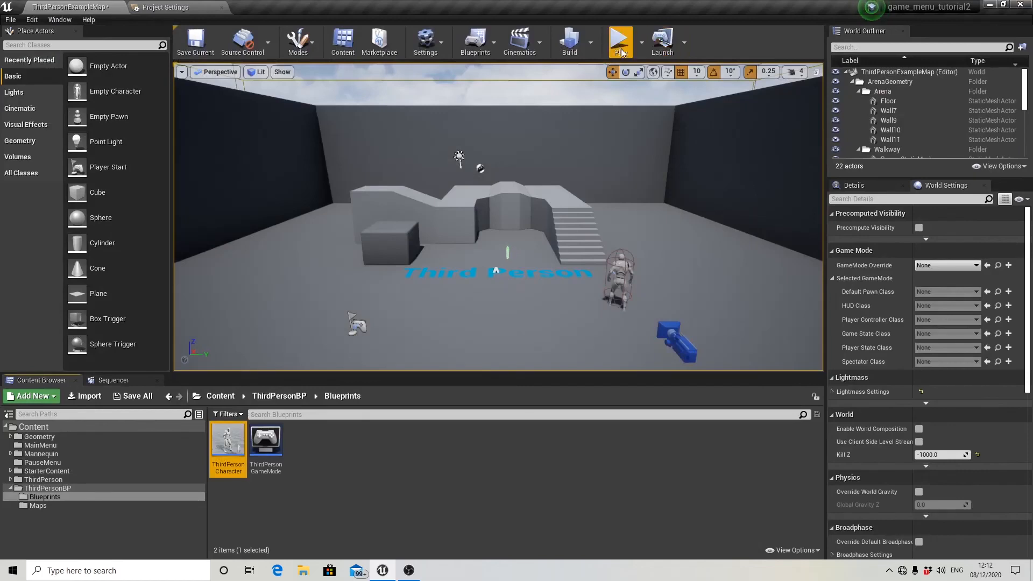
Play the level, run and jump with the character, and bring up the pause menu to test its Exit button.
left_click(620, 43)
key("w")
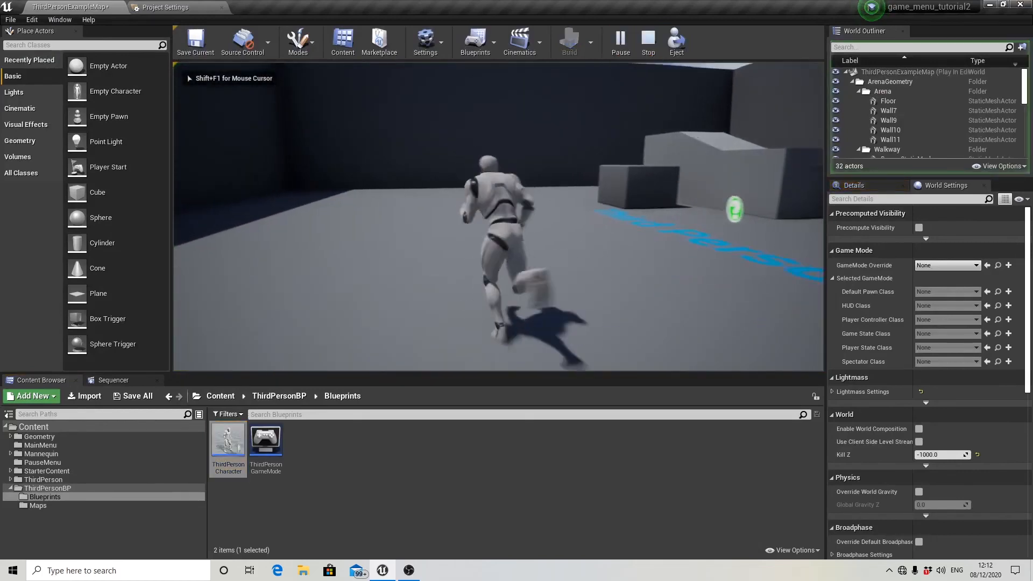
key("space")
key("p")
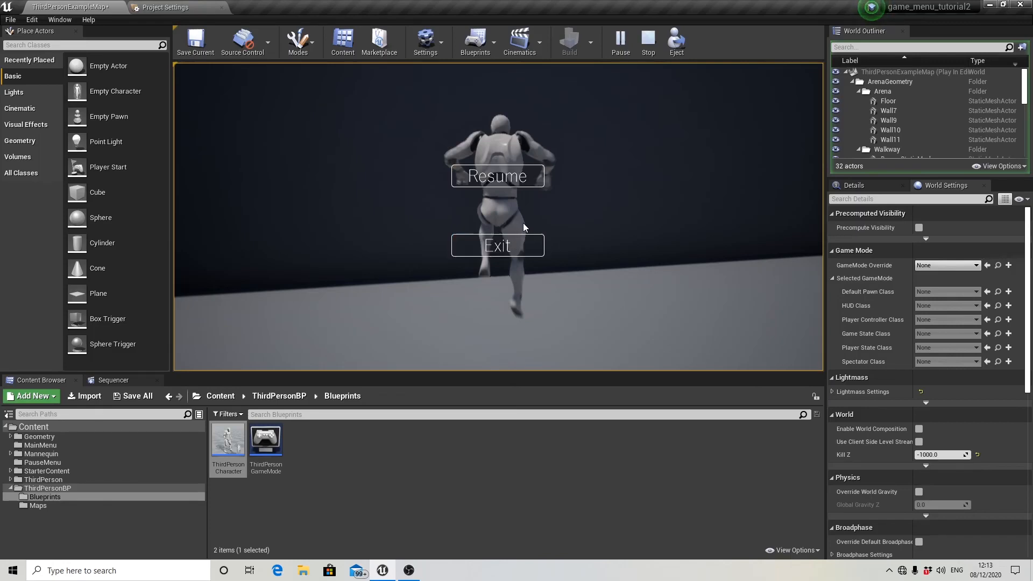
left_click(522, 240)
Open the PauseMenu widget from the PauseMenu folder and add an On Clicked event for the Resume button.
left_click(70, 464)
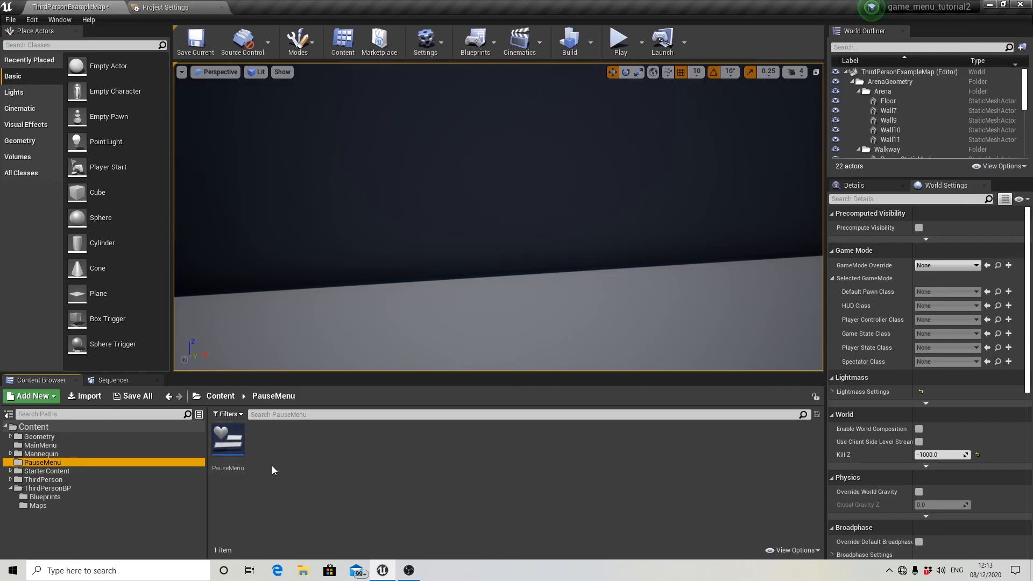
double_click(240, 453)
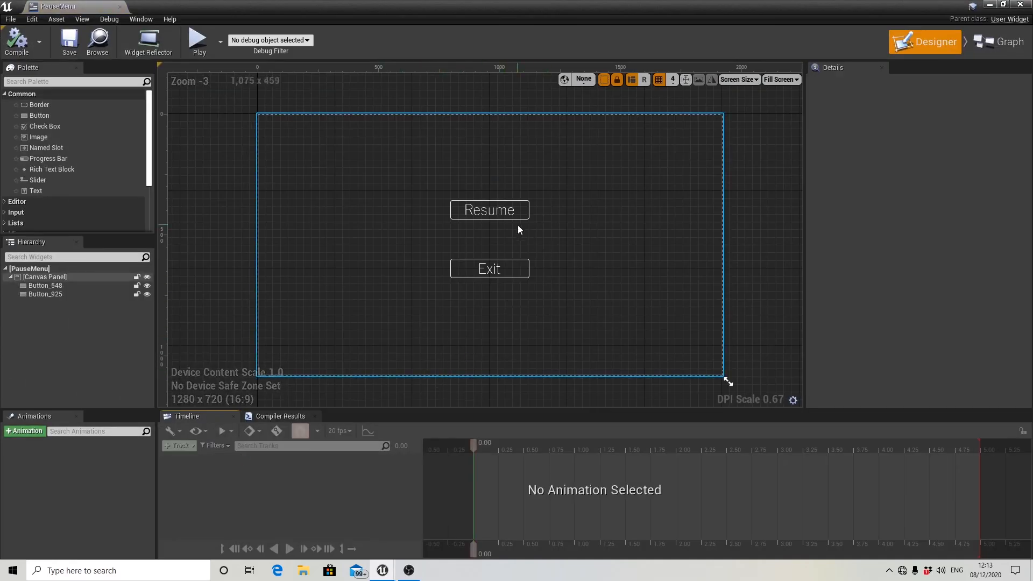
left_click(506, 213)
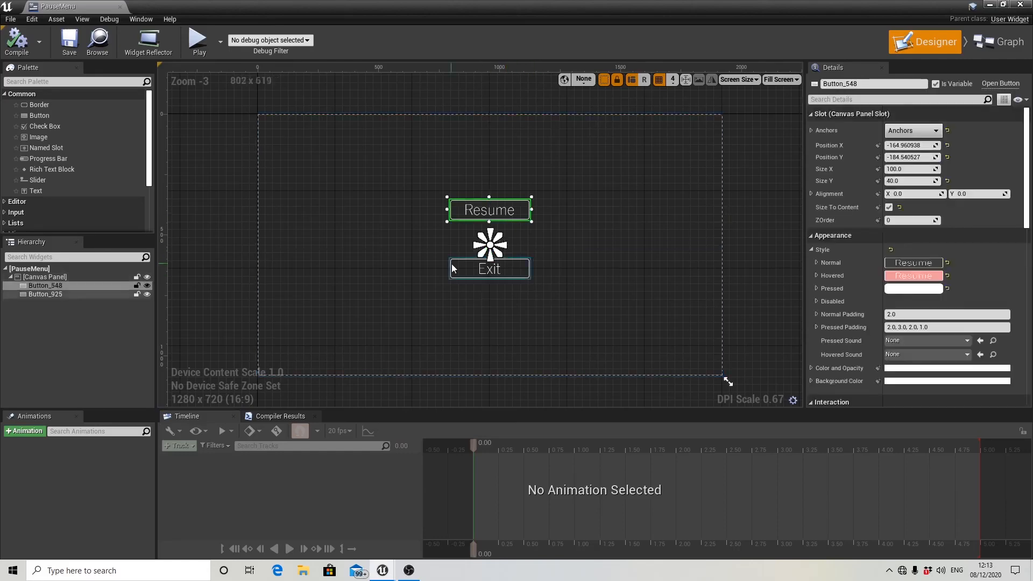
scroll(888, 214, "down", 10)
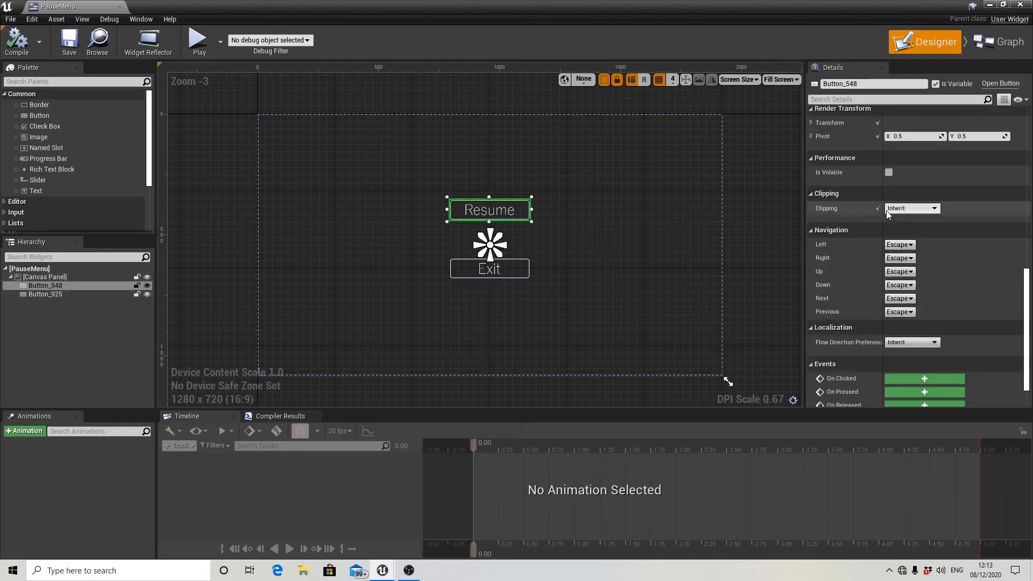
scroll(888, 214, "down", 2)
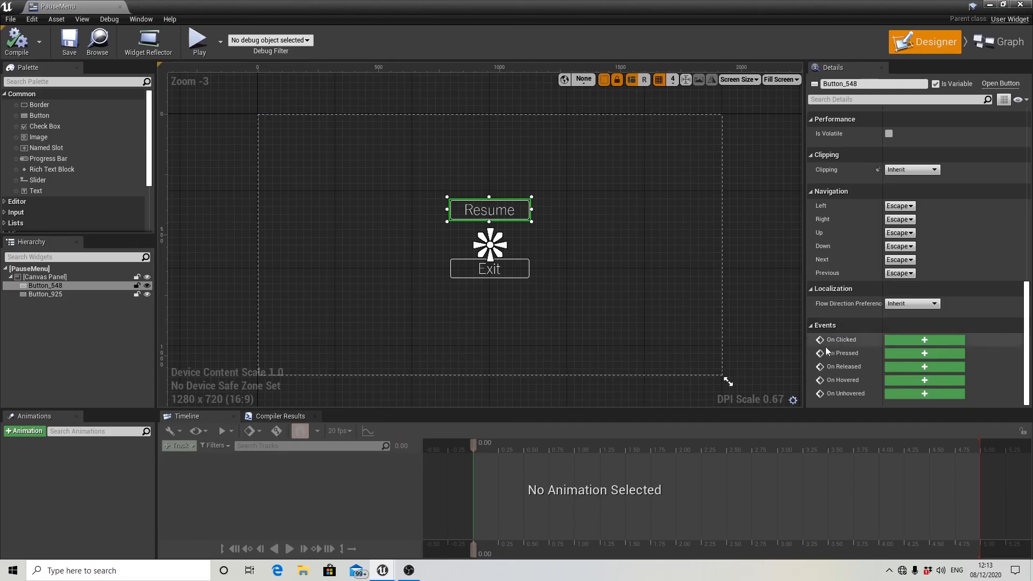
left_click(914, 343)
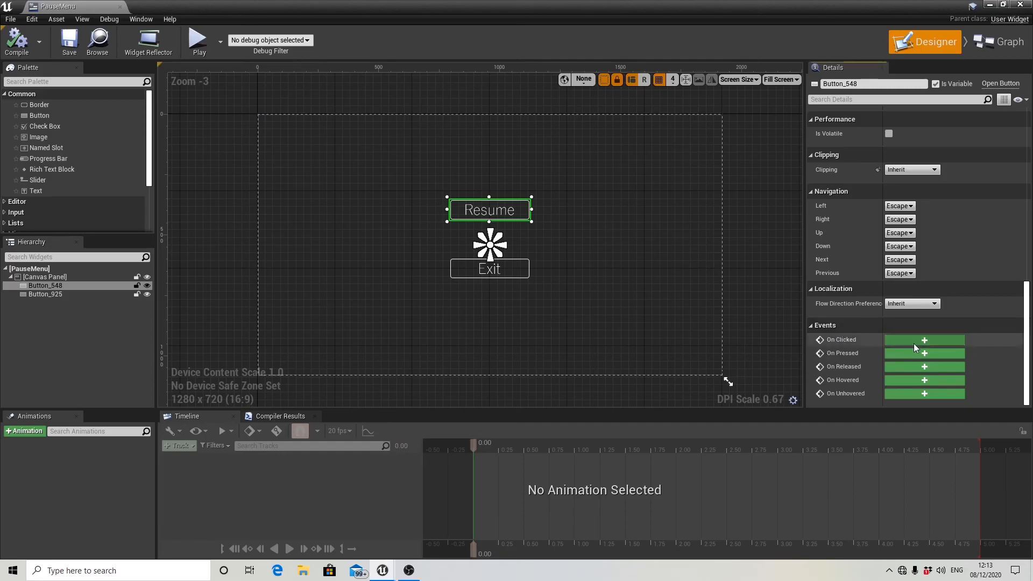
scroll(502, 299, "up", 2)
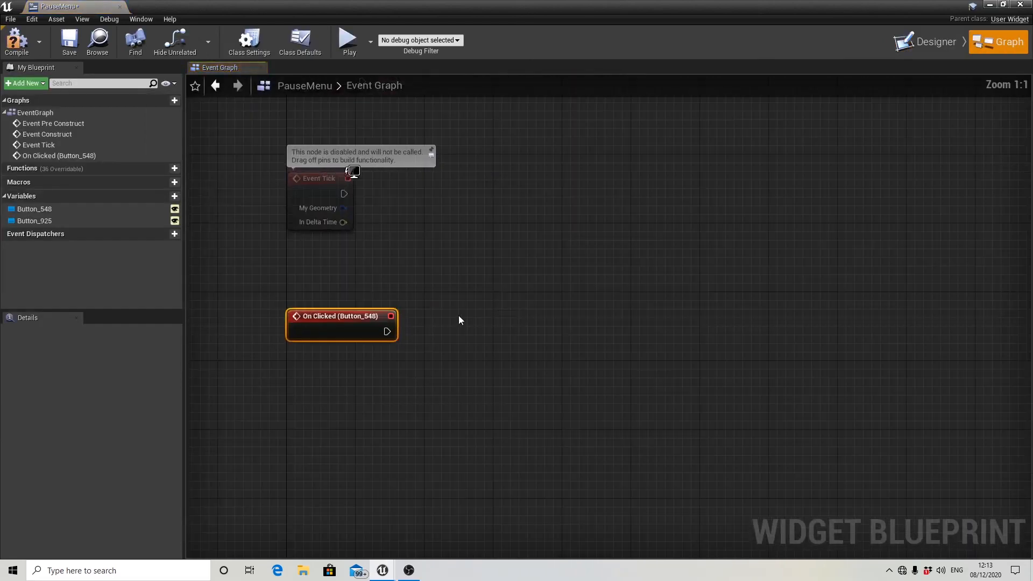
Add a Remove from Parent node driven by the Resume button's On Clicked event.
mouse_move(458, 315)
right_mouse_down()
mouse_move(500, 301)
mouse_move(471, 303)
right_mouse_up()
scroll(503, 295, "down", 1)
left_click_drag(409, 322, 526, 321)
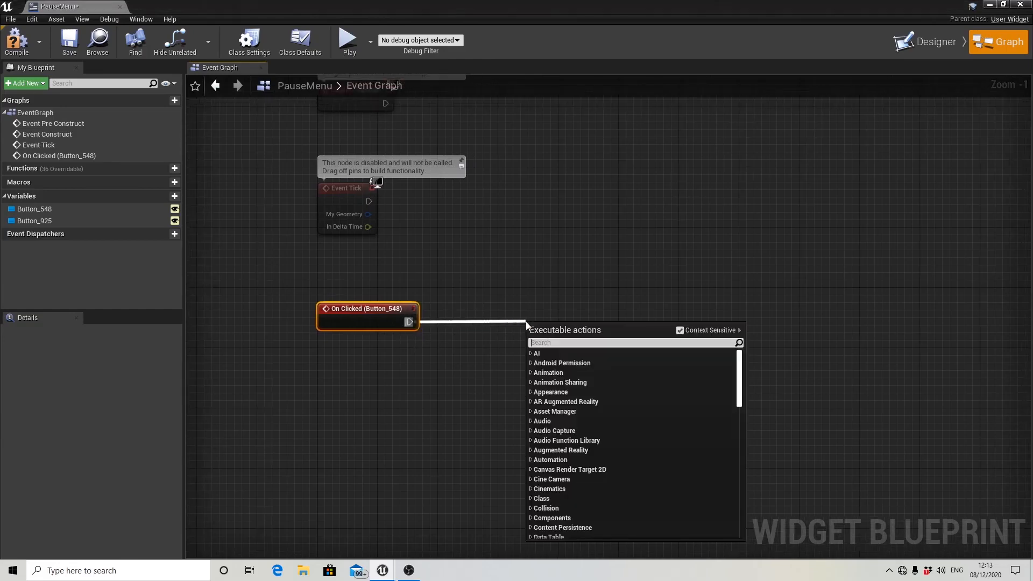
type("remove")
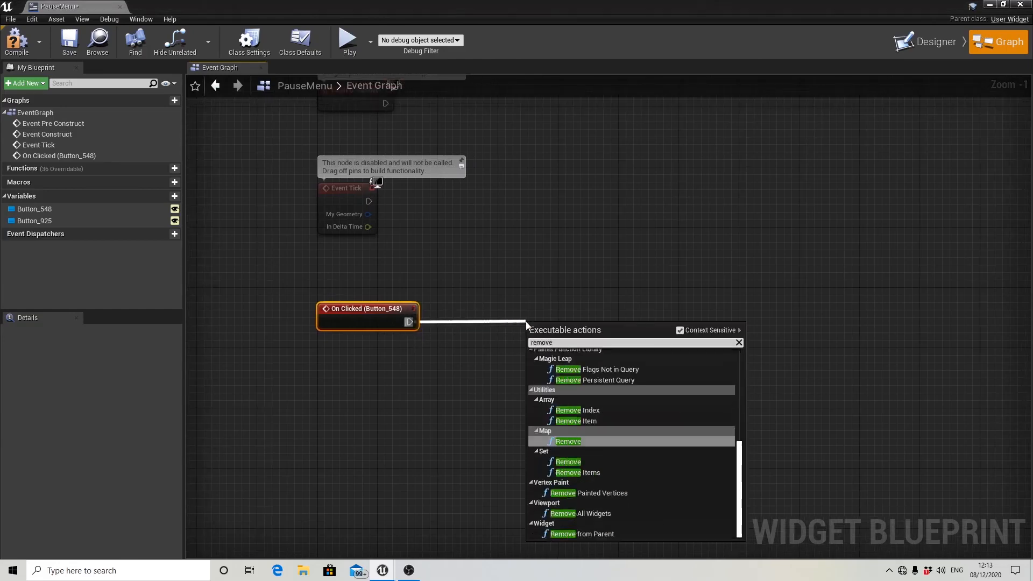
scroll(619, 452, "up", 2)
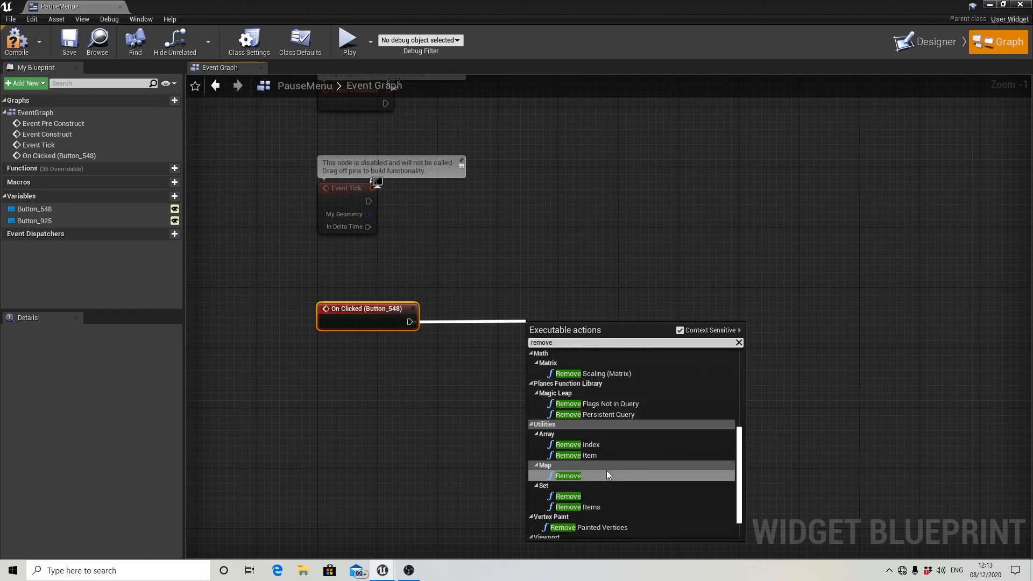
type("from")
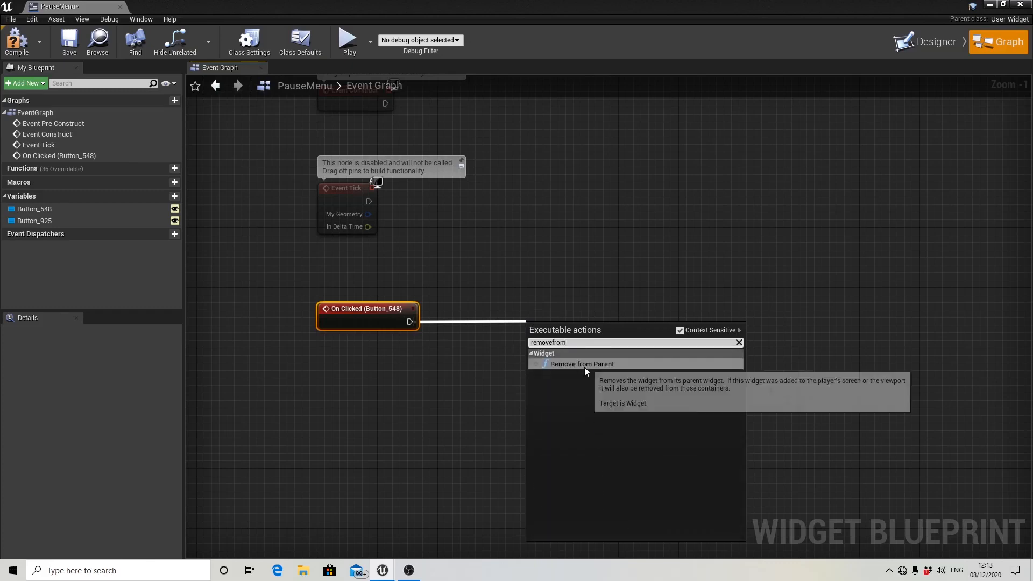
left_click(585, 366)
Add a Get Player Controller node below the Remove from Parent node.
scroll(632, 324, "down", 1)
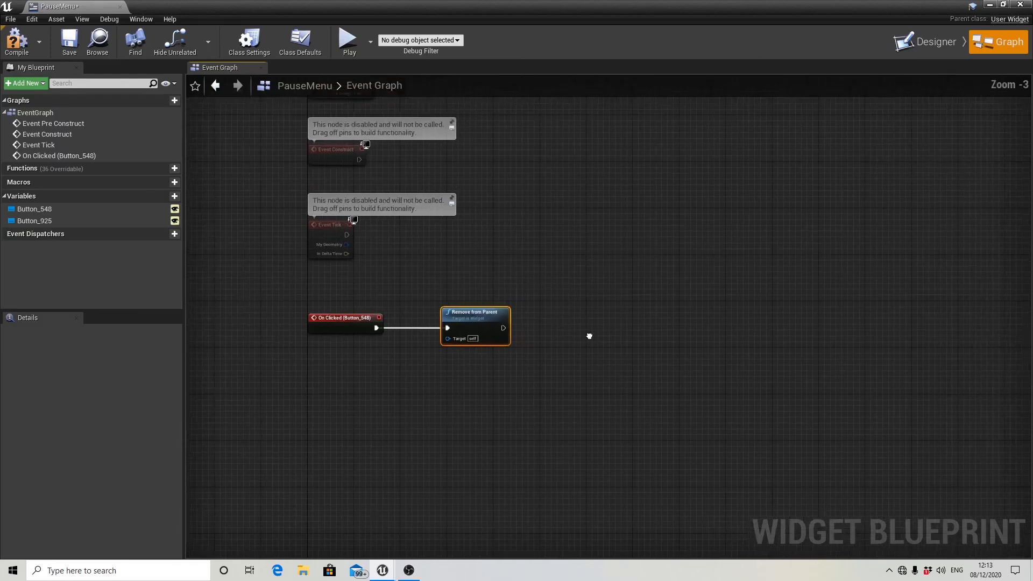
right_click(474, 372)
type("get p")
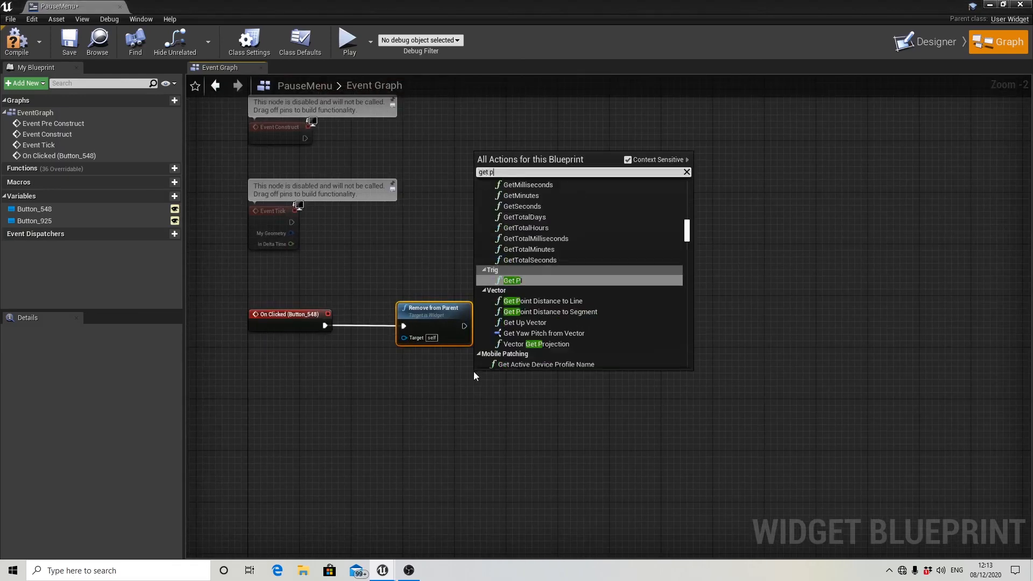
type("layer con")
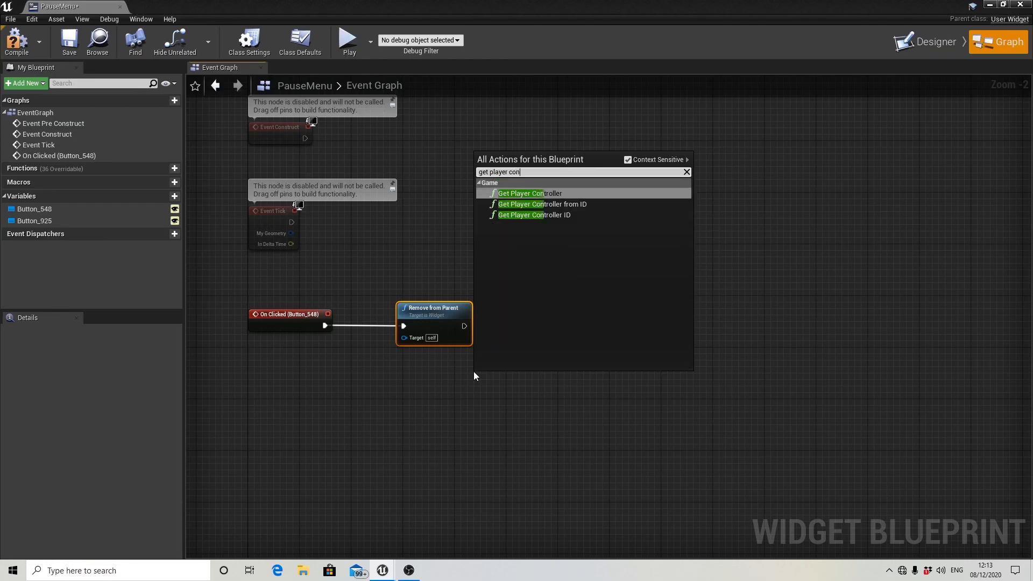
left_click(527, 193)
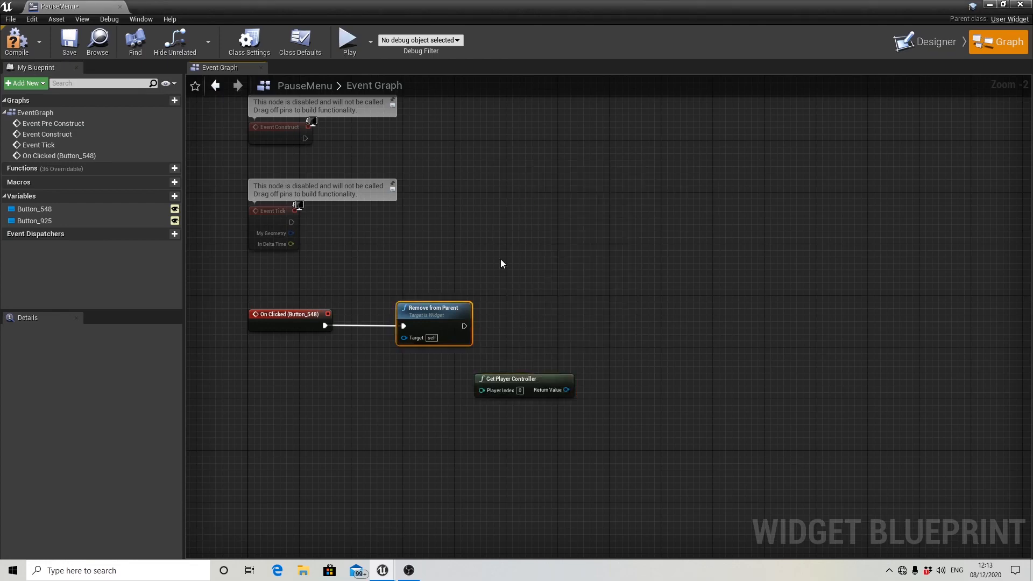
Add a Set Show Mouse Cursor node targeting the player controller, left disabled, and connect Remove from Parent's execution output to it.
left_click_drag(530, 374, 573, 341)
type("s")
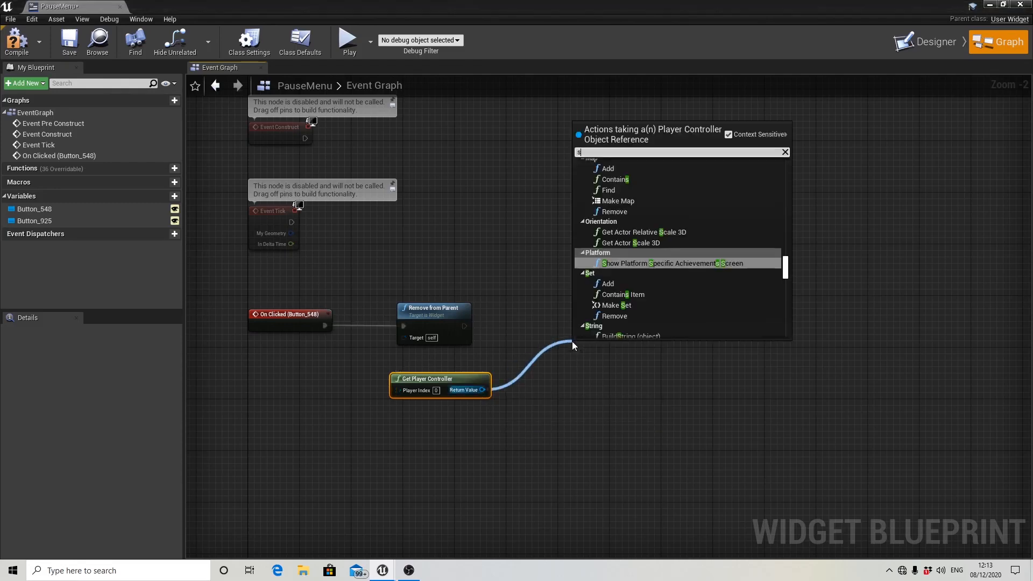
type("et show")
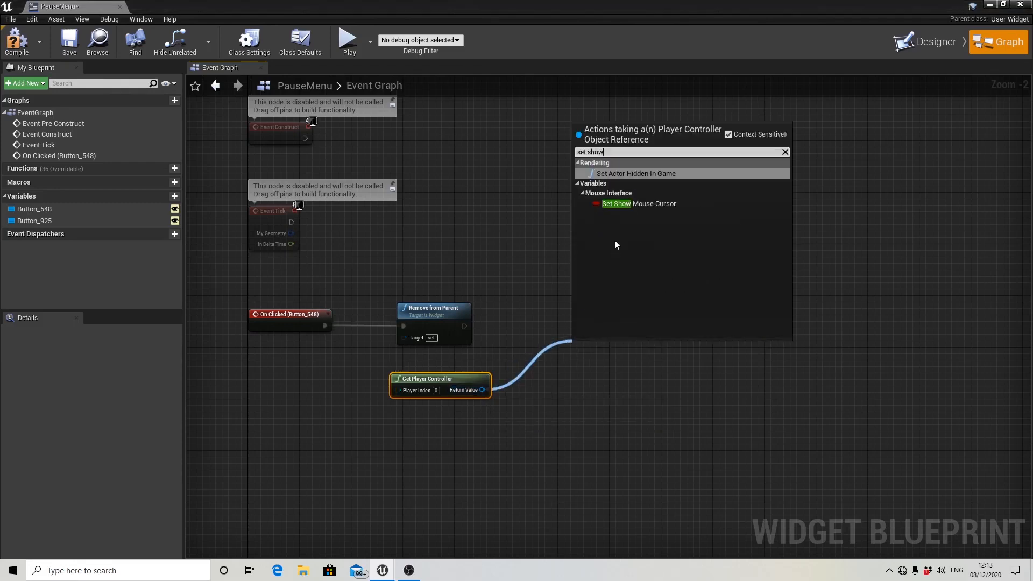
left_click(653, 205)
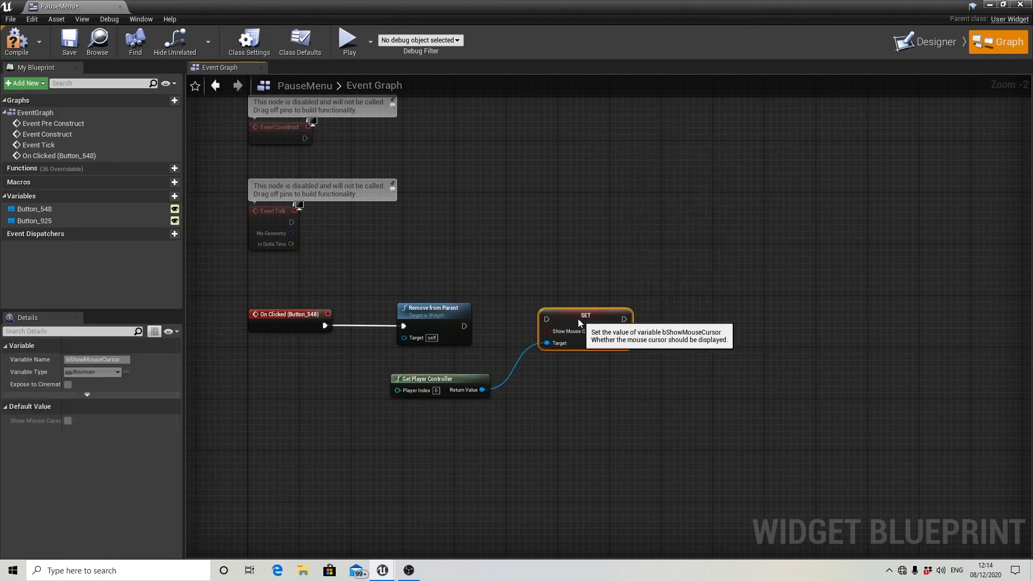
left_click_drag(463, 325, 598, 323)
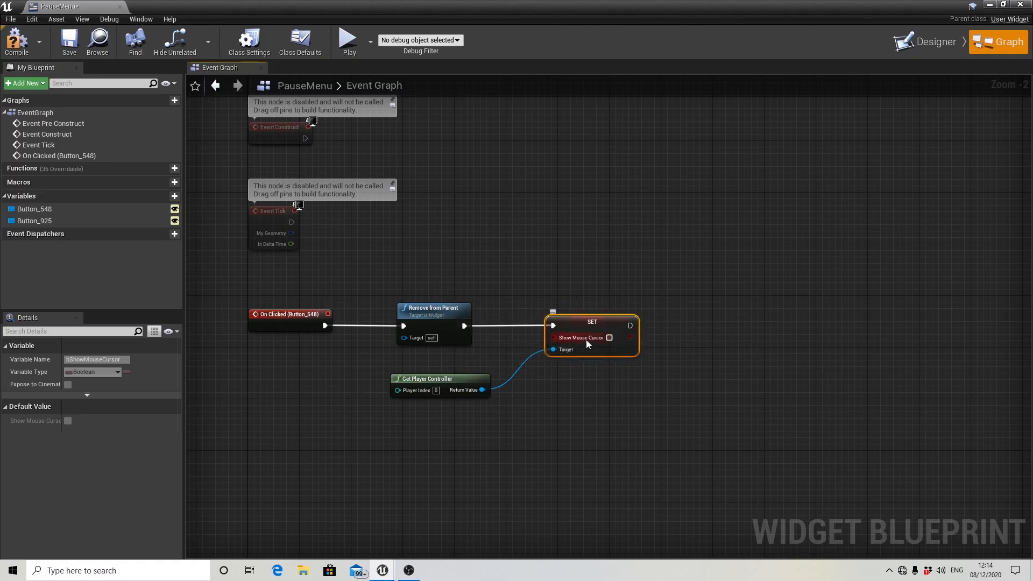
left_click_drag(464, 386, 458, 369)
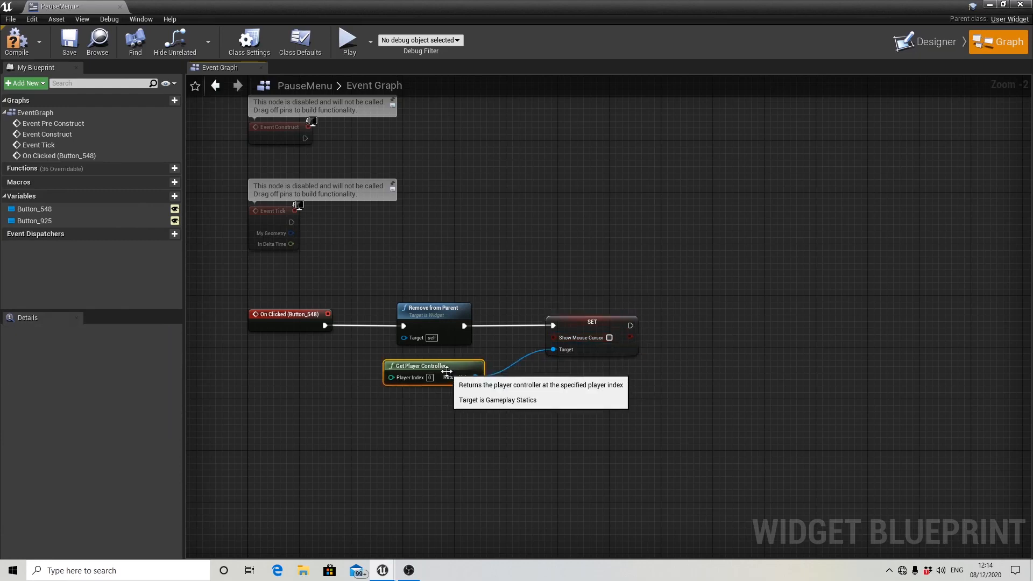
Add an On Clicked event for the Exit button of the pause menu.
scroll(459, 370, "down", 2)
right_click_drag(525, 413, 547, 393)
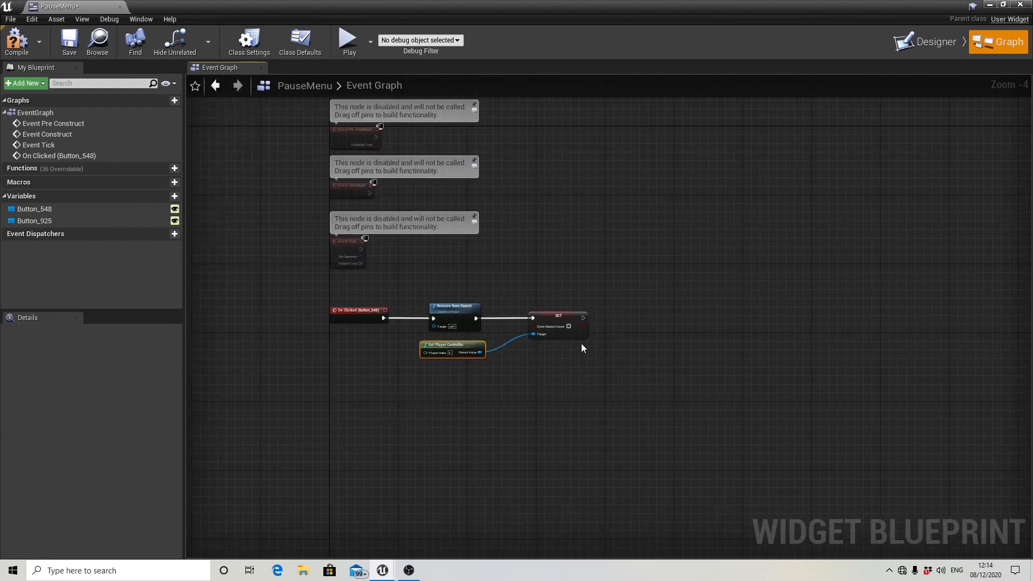
left_click(920, 47)
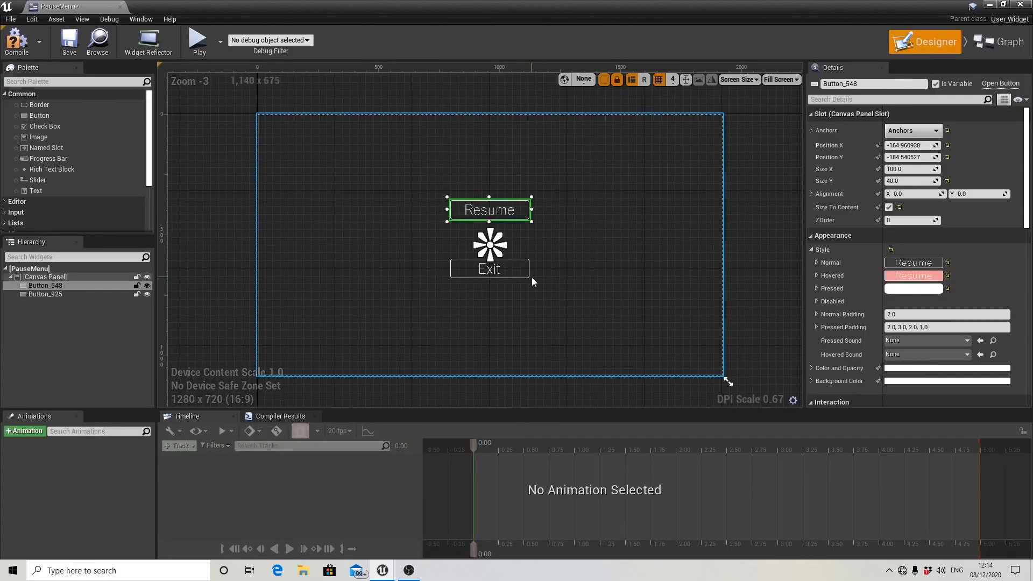
left_click(515, 277)
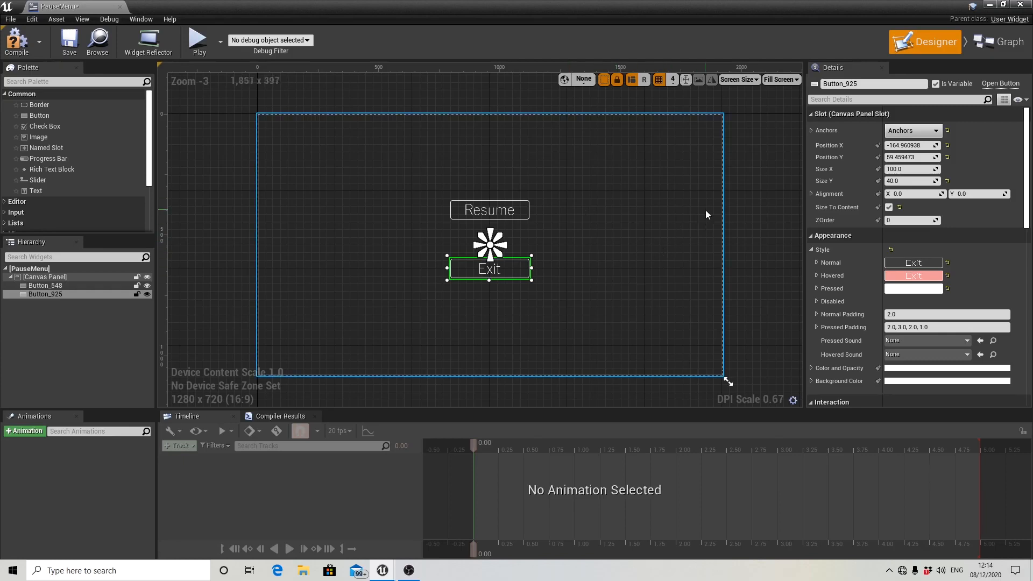
scroll(867, 217, "down", 8)
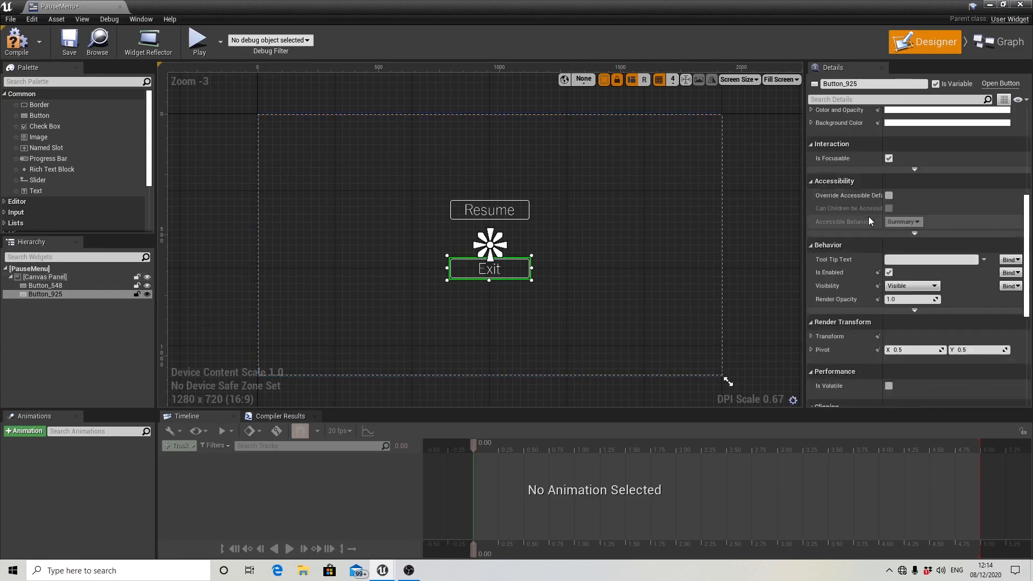
scroll(866, 218, "down", 5)
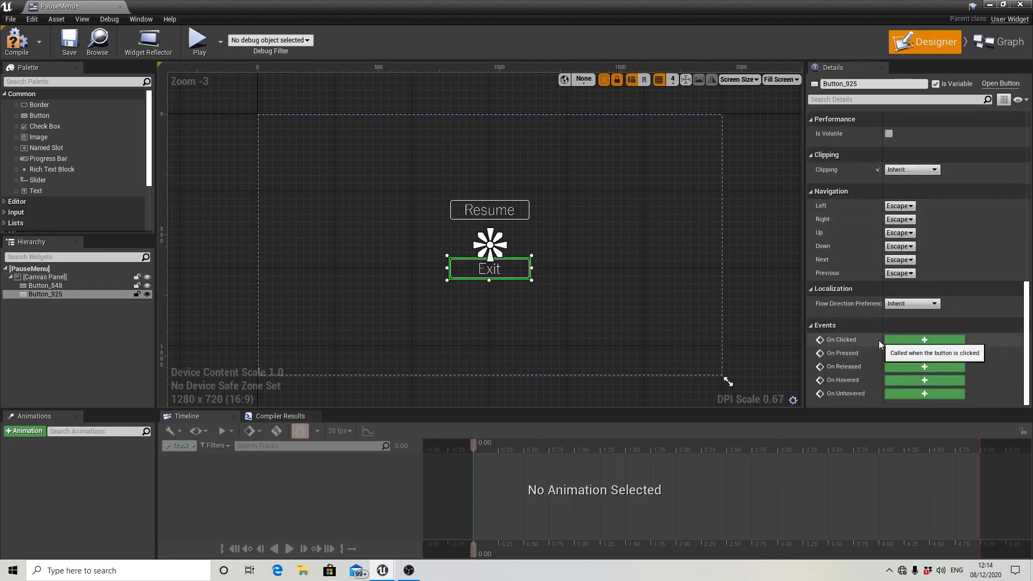
left_click(905, 341)
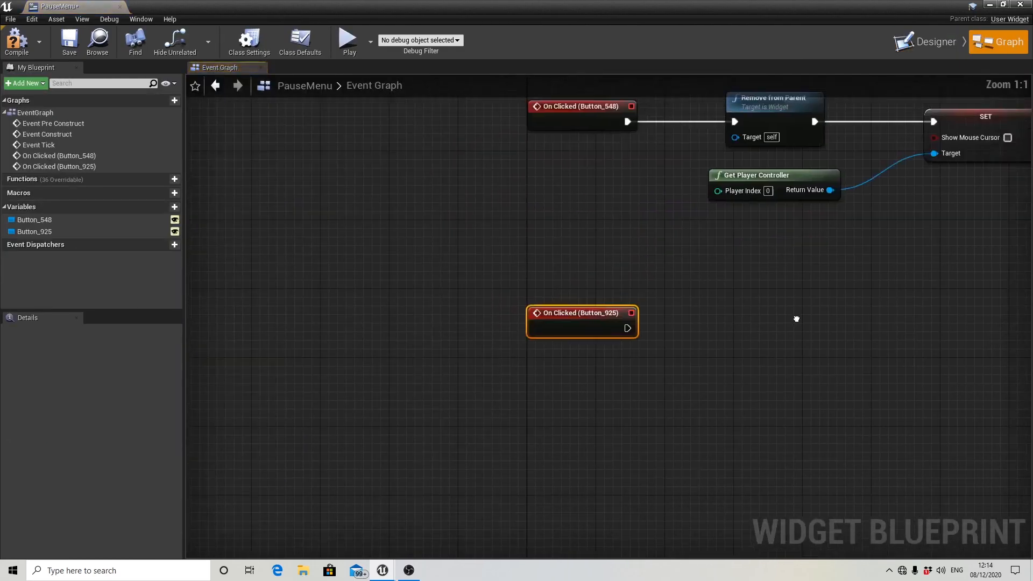
Add an Execute Console Command node after the Exit button's On Clicked event and set its command to exit.
scroll(541, 371, "down", 1)
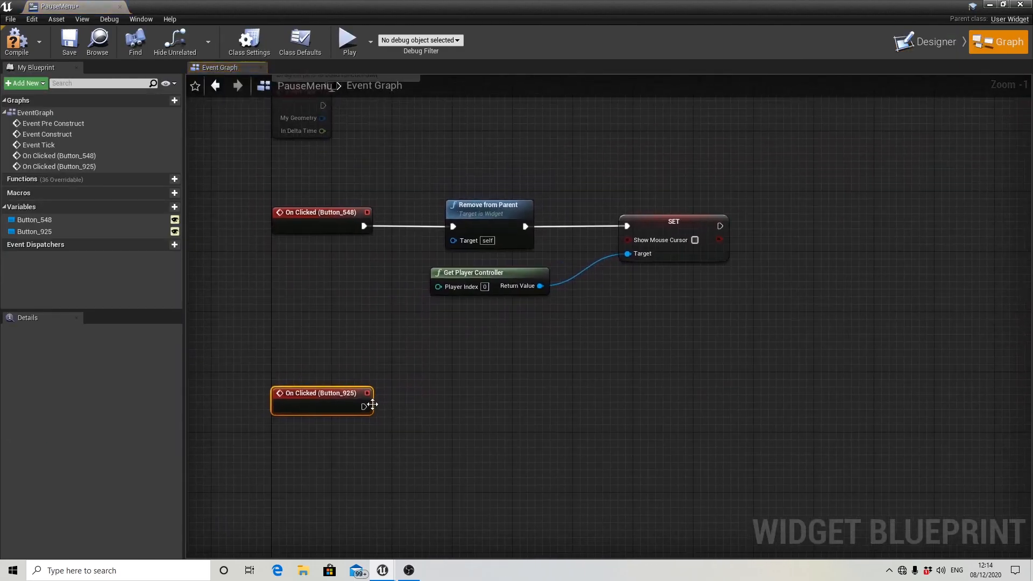
left_click_drag(365, 408, 476, 405)
type("e")
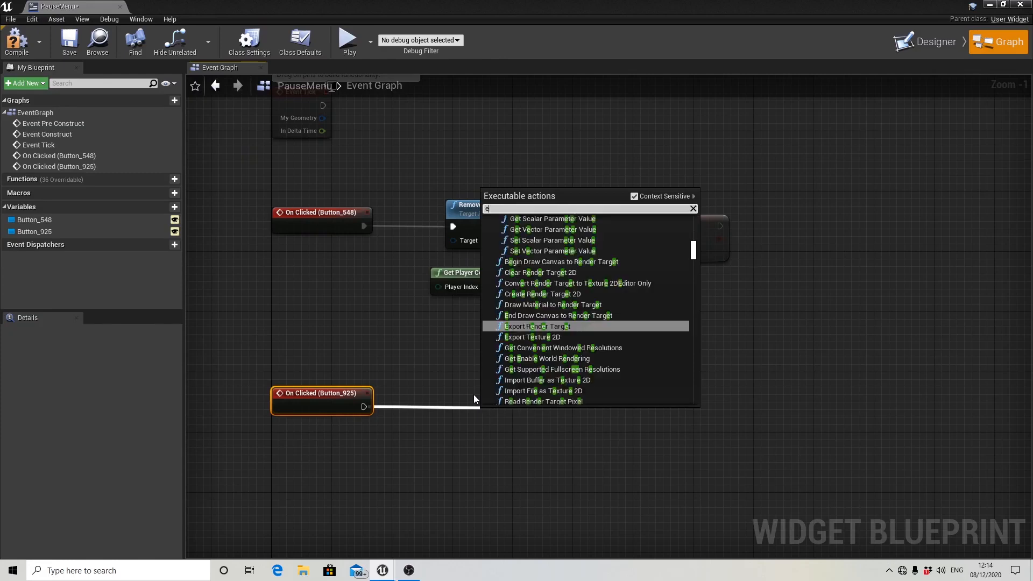
type("xe")
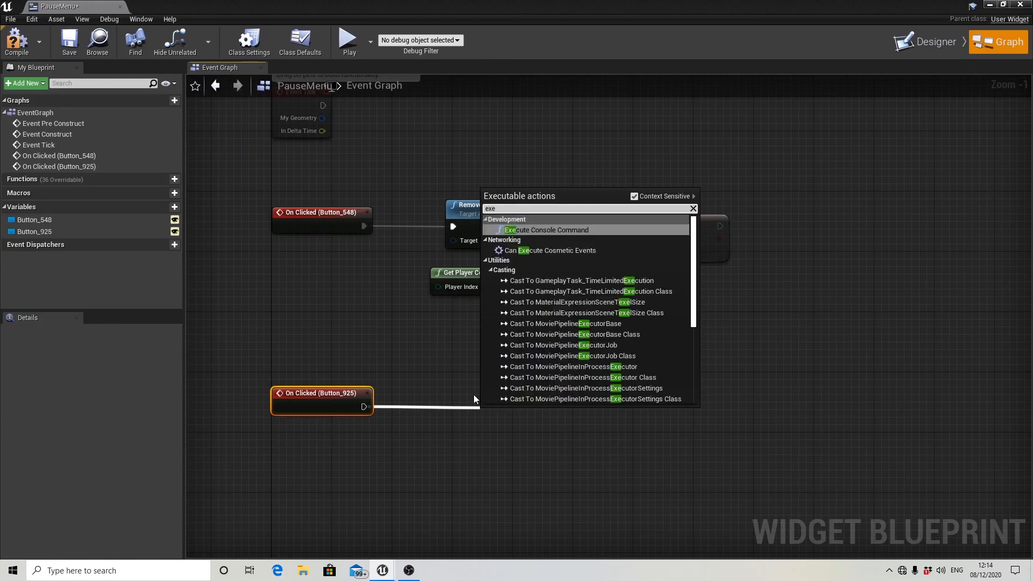
key("Return")
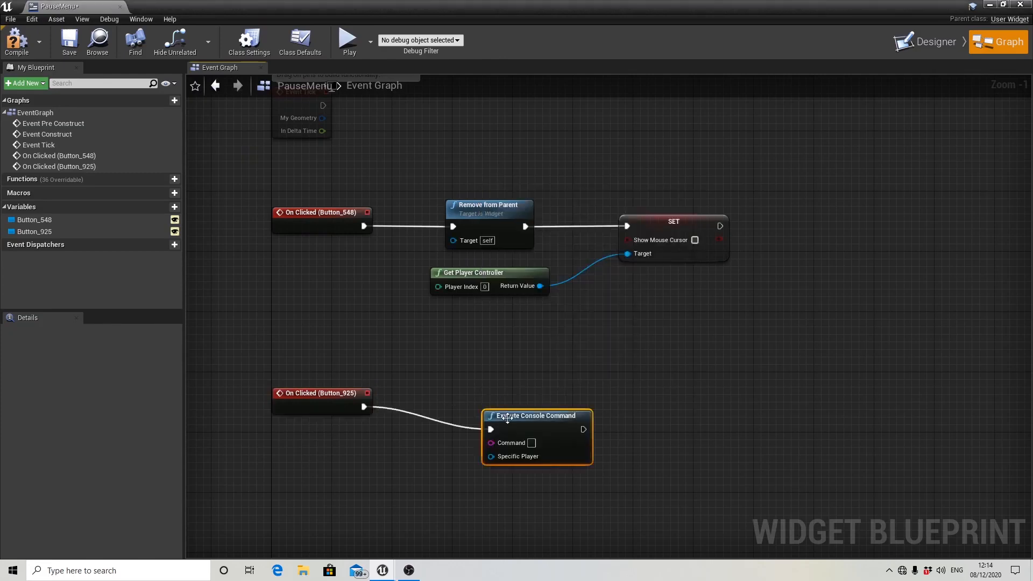
left_click_drag(512, 414, 508, 396)
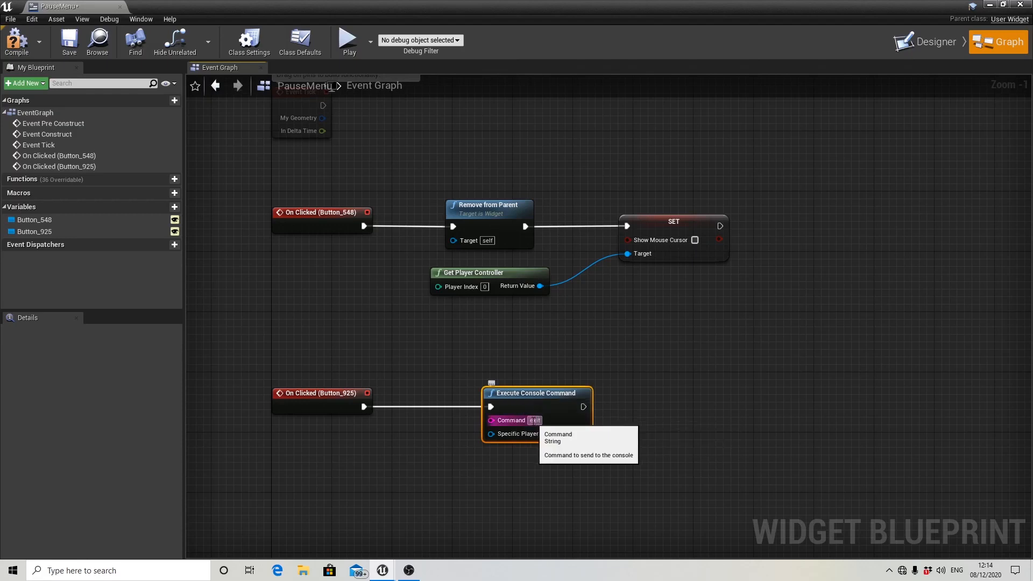
Compile and save the PauseMenu widget, closing its editor window.
left_click(16, 42)
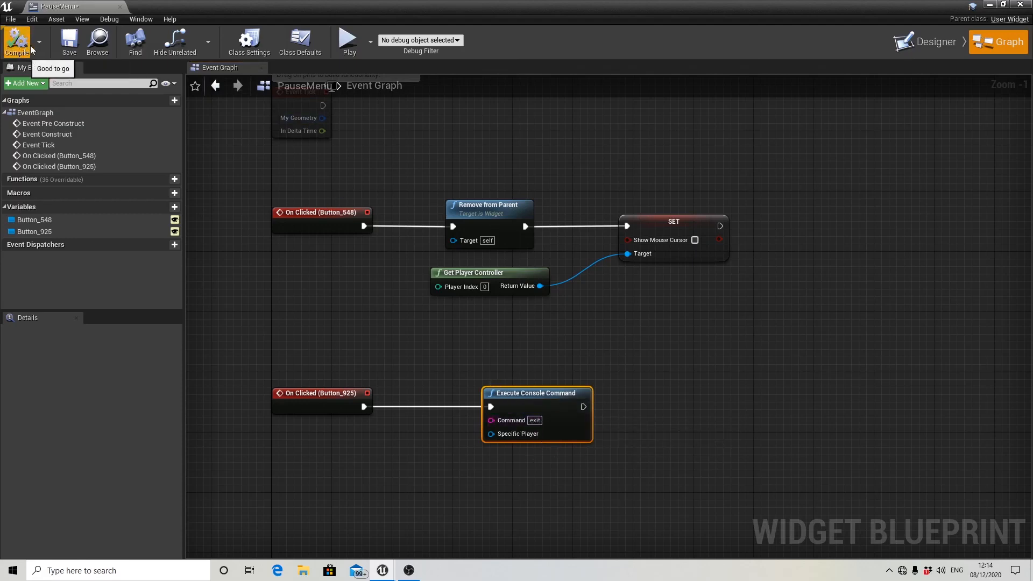
left_click(68, 41)
scroll(578, 274, "down", 3)
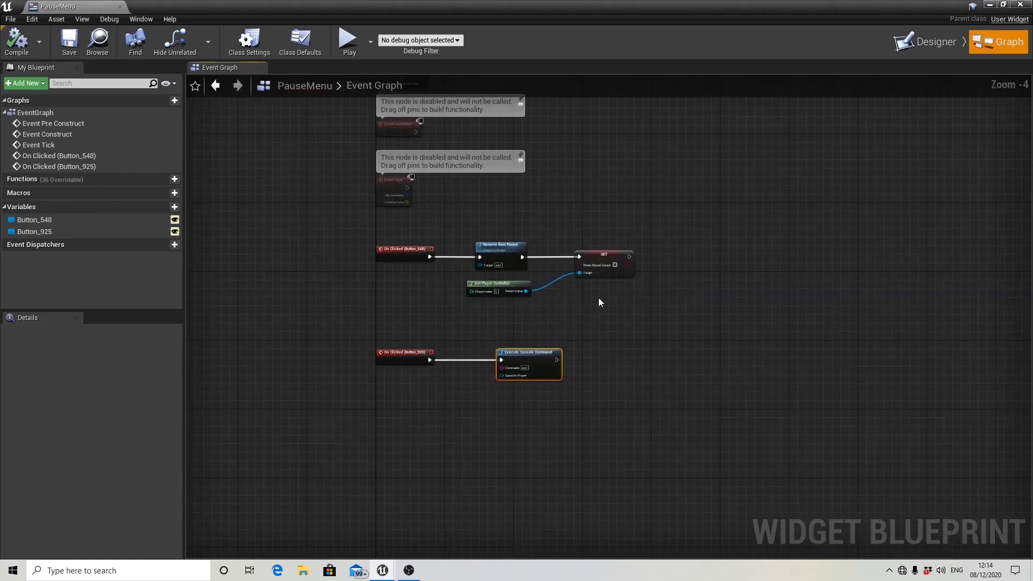
left_click(1022, 5)
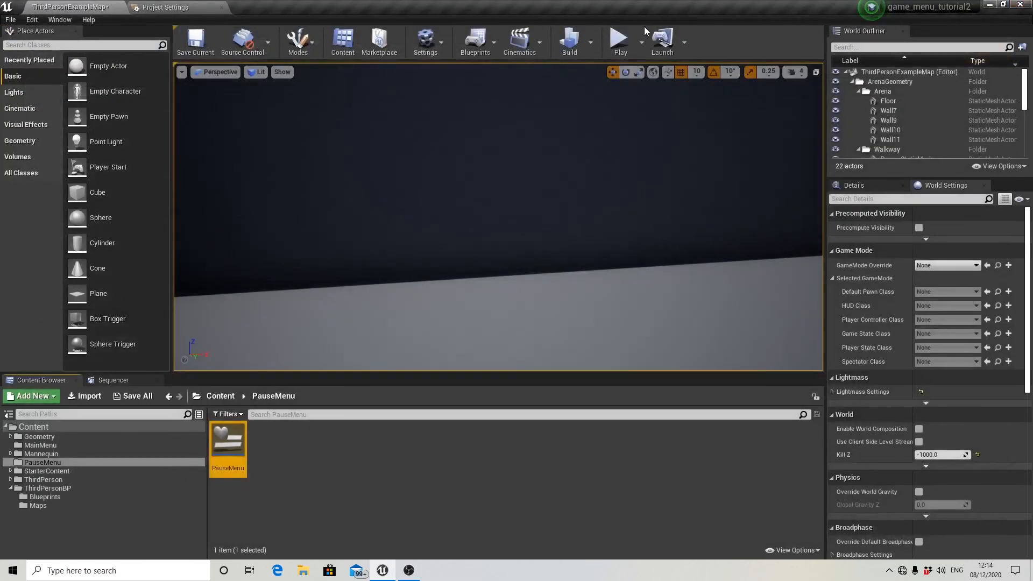
Play the level, bring up the pause menu, test its Resume button, and stop the play session.
left_click(627, 41)
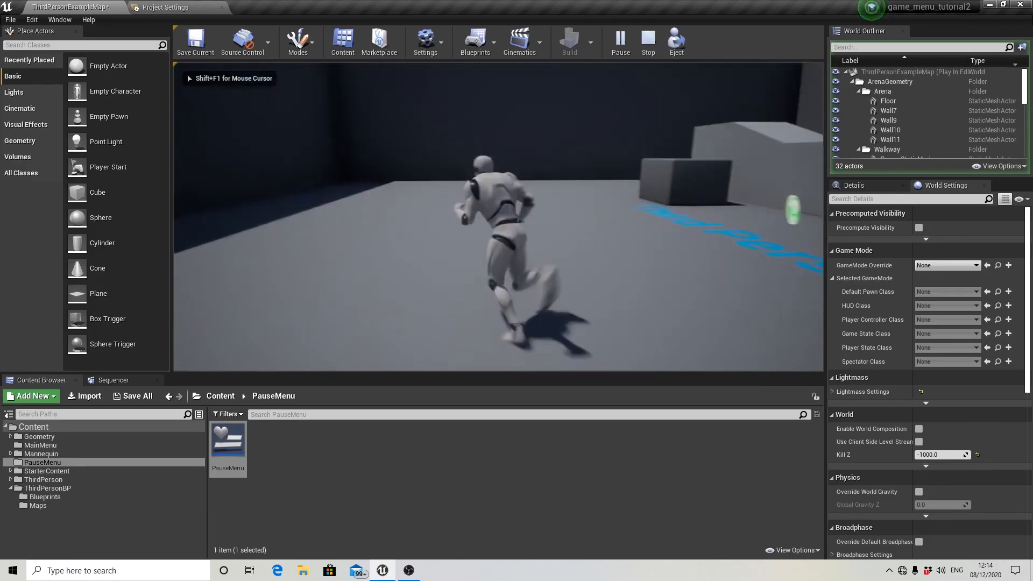
key("p")
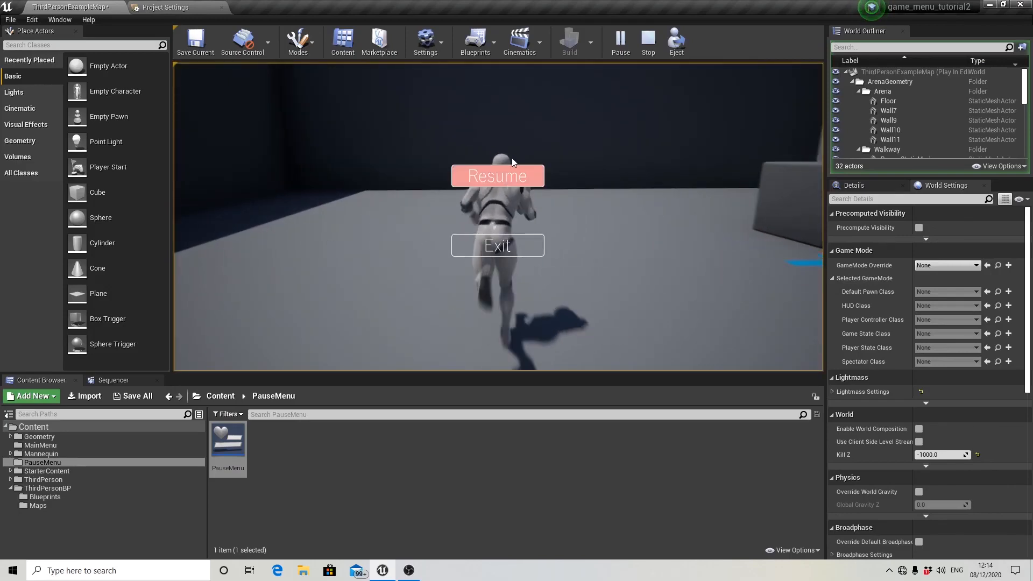
left_click(524, 179)
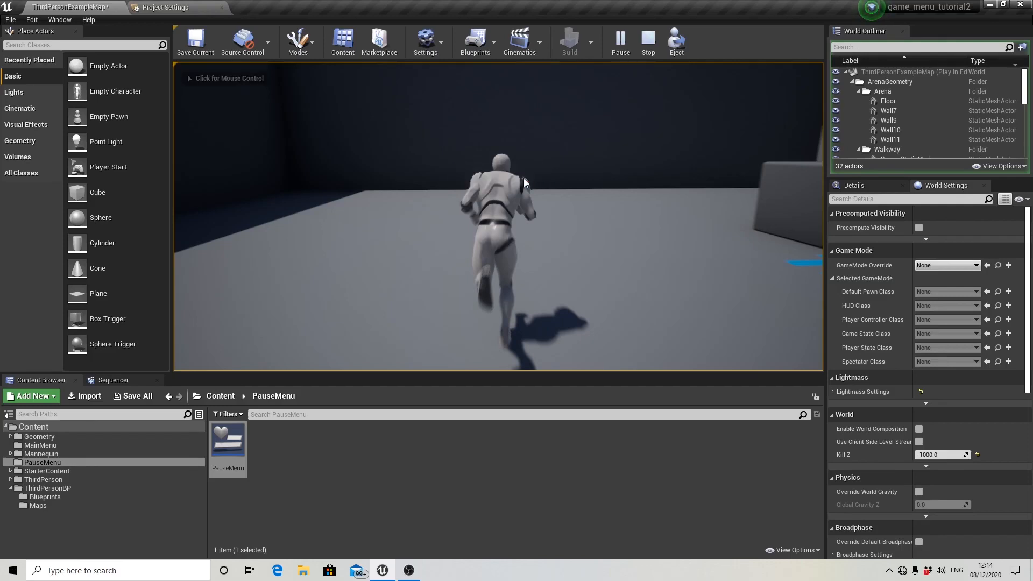
left_click(524, 178)
key("Escape")
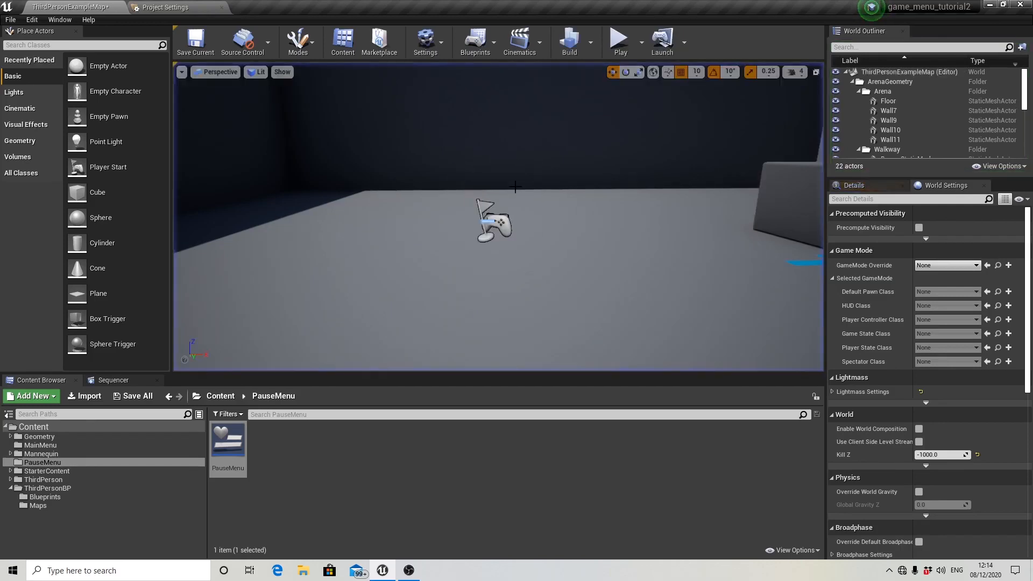
Reopen the PauseMenu widget and show the Resume button's nodes in the event graph.
double_click(236, 448)
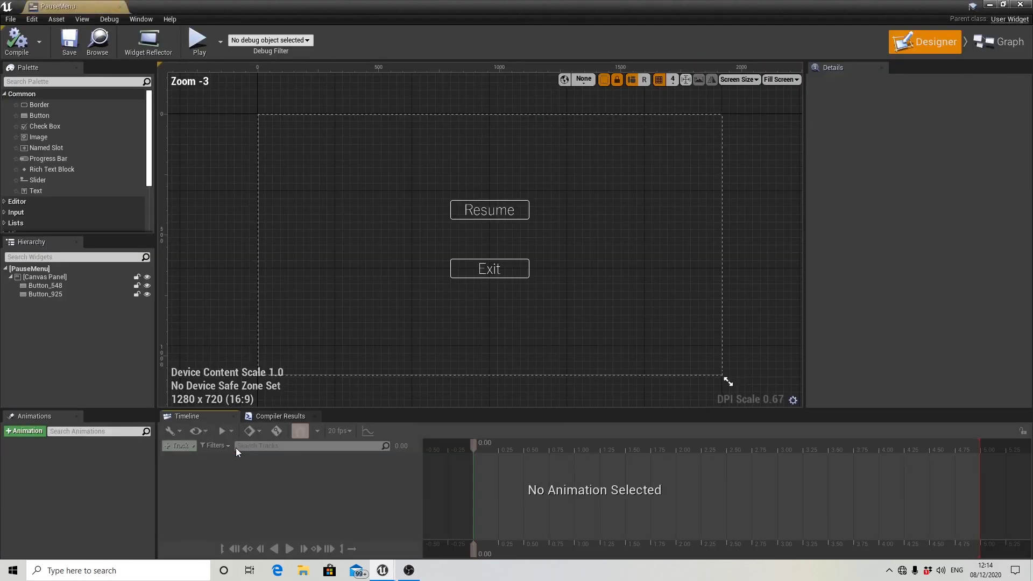
left_click(500, 211)
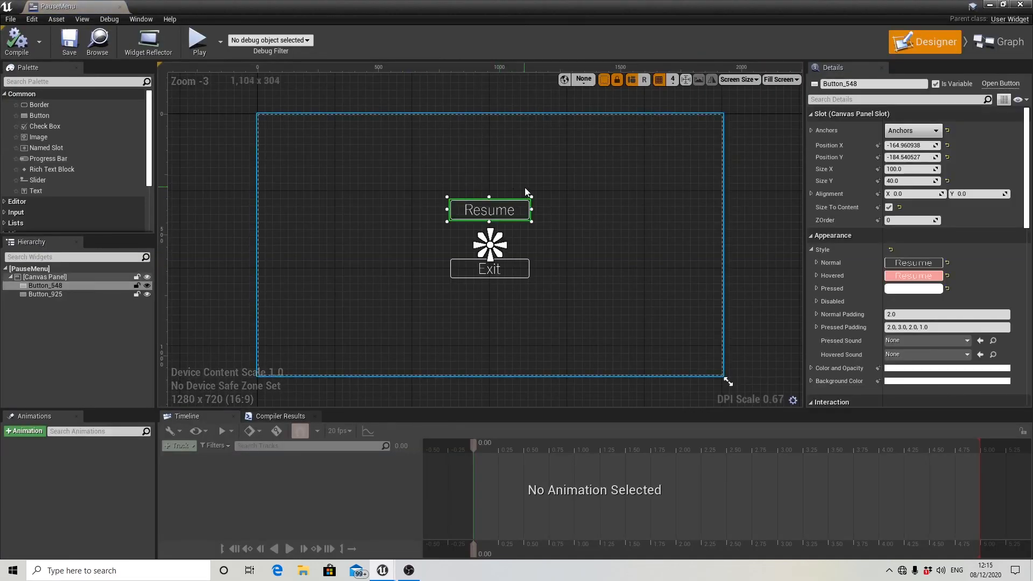
left_click(1001, 42)
scroll(541, 335, "up", 2)
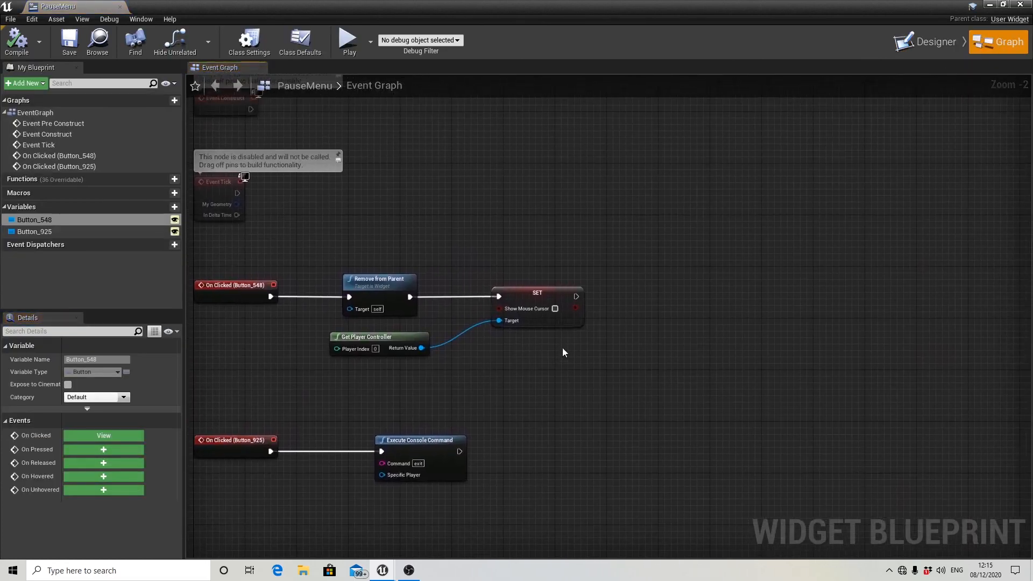
Add a Set Game Paused node after the Show Mouse Cursor SET node in the Resume button's event chain, leaving Paused unticked.
left_click_drag(576, 297, 651, 293)
type("set sh")
key("BackSpace")
key("BackSpace")
key("BackSpace")
key("BackSpace")
key("BackSpace")
key("BackSpace")
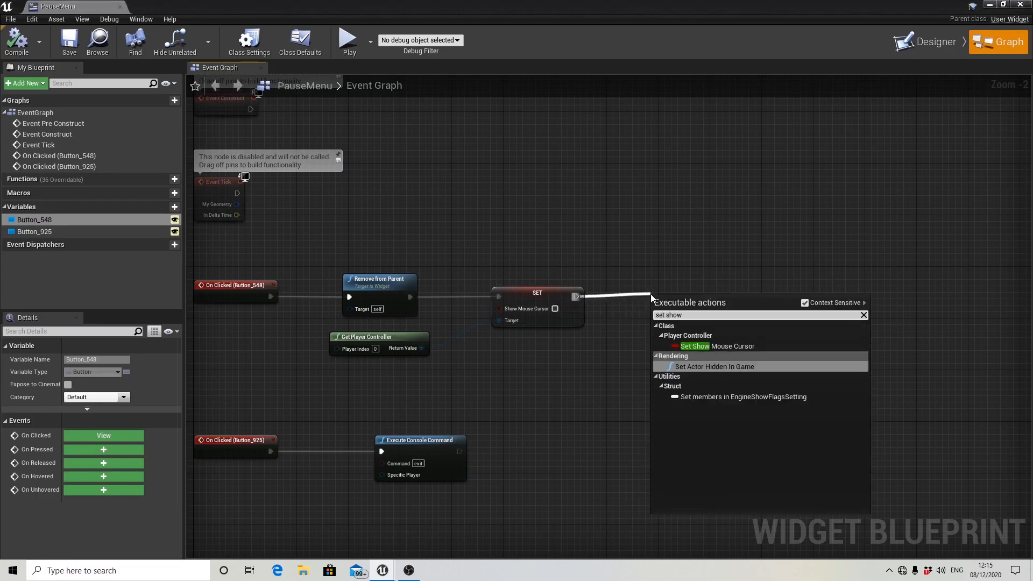
type("set game")
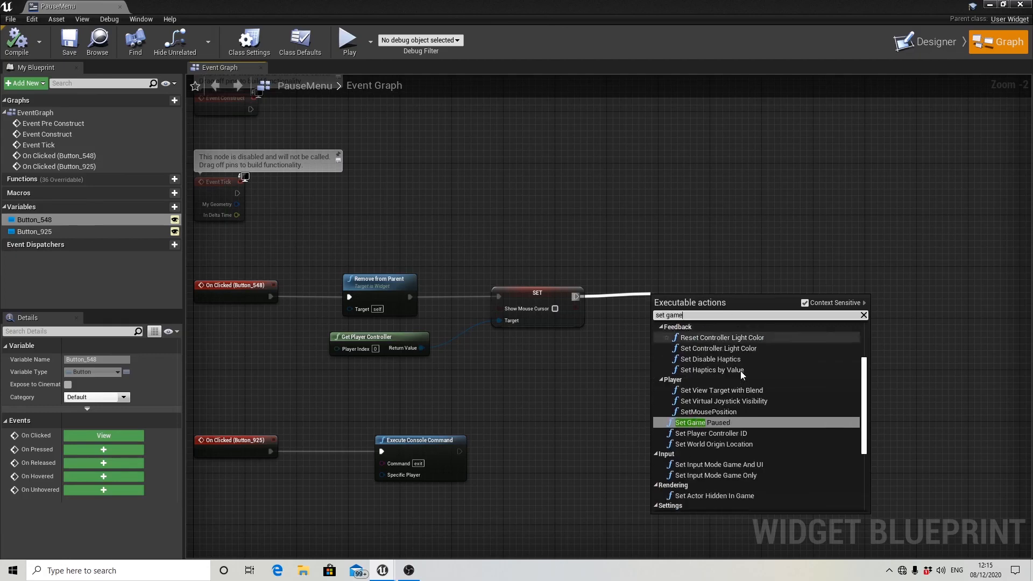
left_click(706, 423)
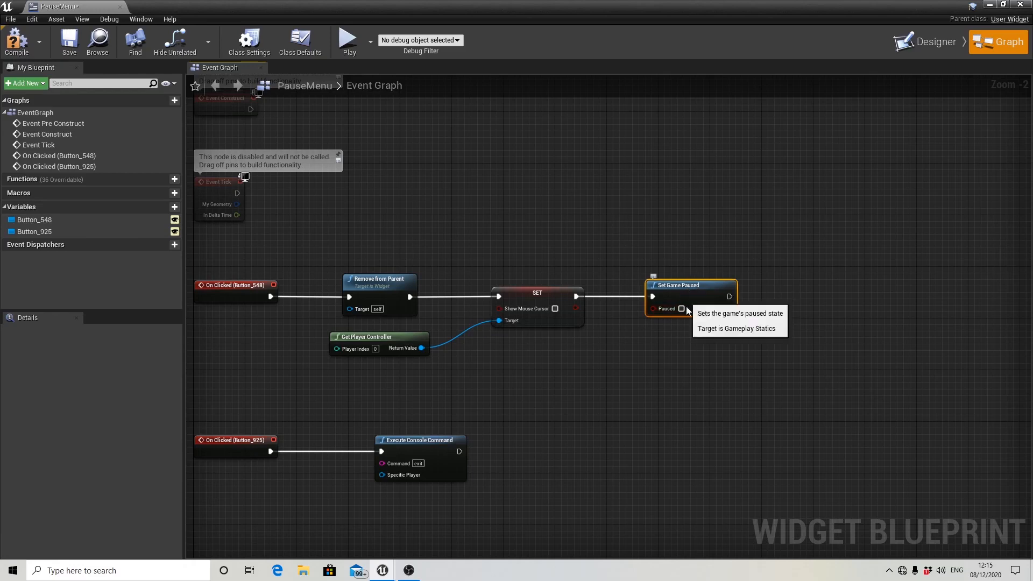
Compile and save the PauseMenu widget with its new unpause logic, and close its editor window.
scroll(581, 371, "down", 2)
right_click_drag(591, 386, 601, 348)
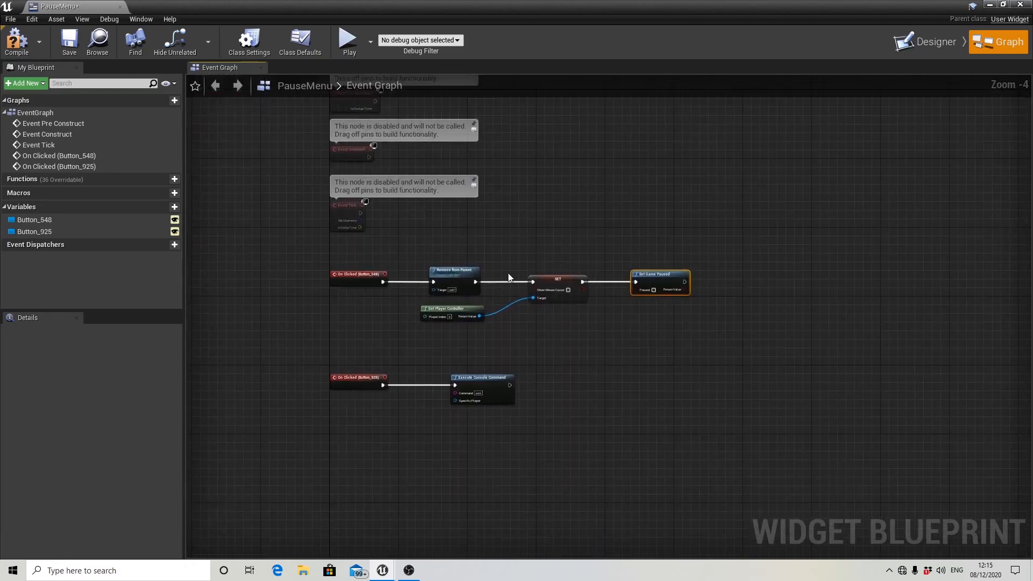
left_click(16, 41)
left_click(69, 41)
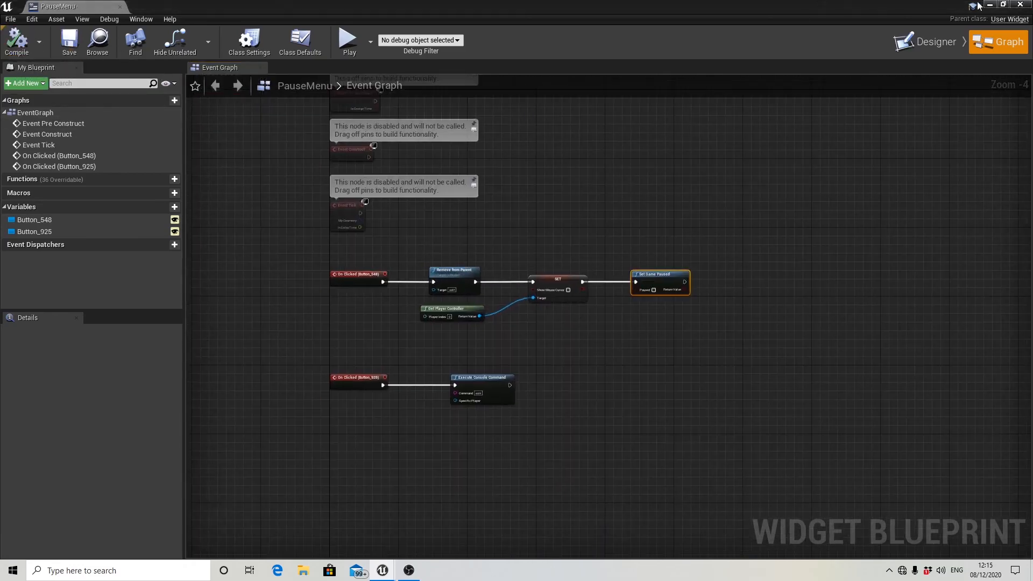
left_click(1020, 4)
Play the level and test the pause menu, resuming the game once and leaving it through Exit the second time.
left_click(620, 41)
left_click(600, 118)
key("w")
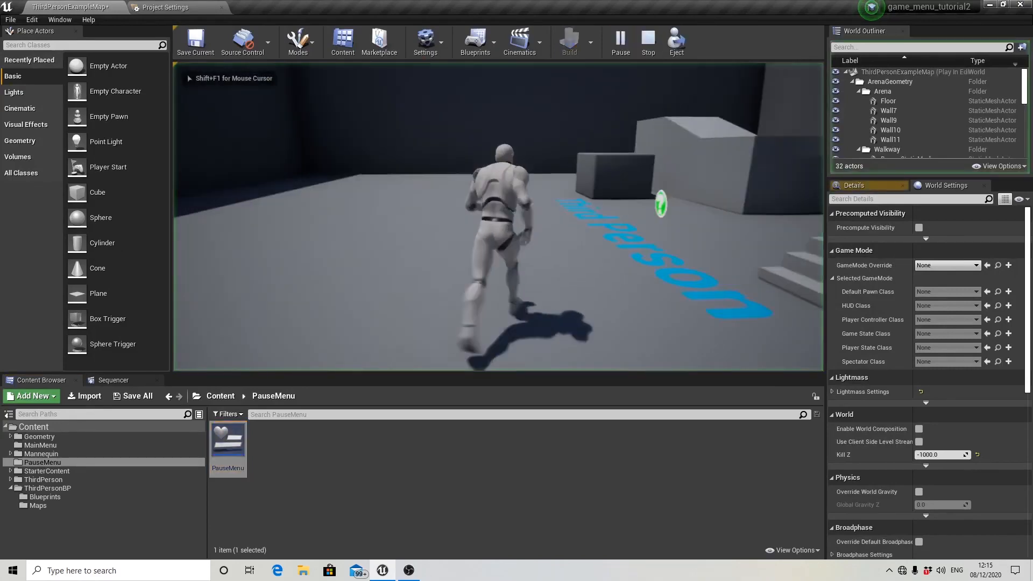
key("p")
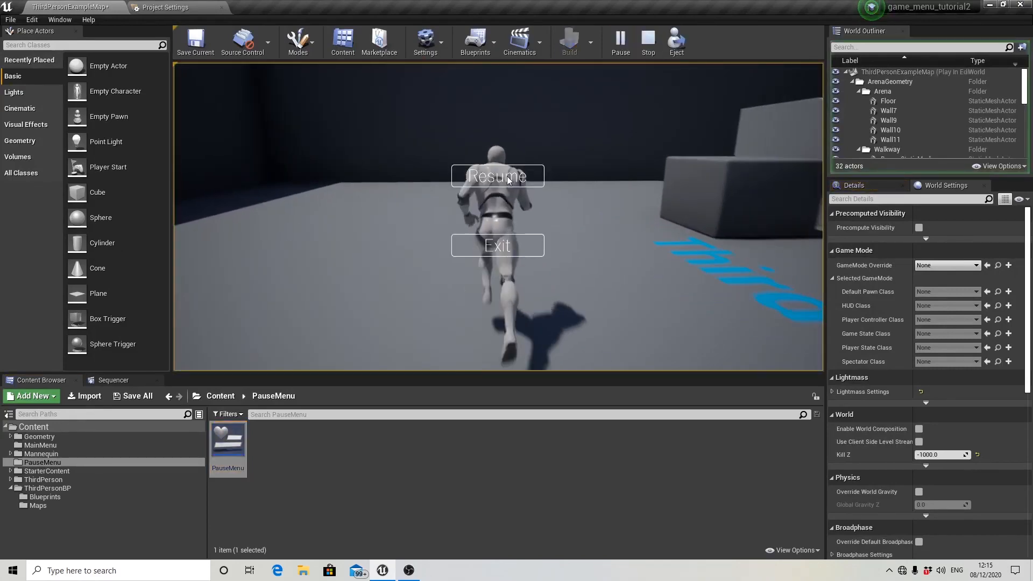
left_click(508, 179)
left_click(551, 222)
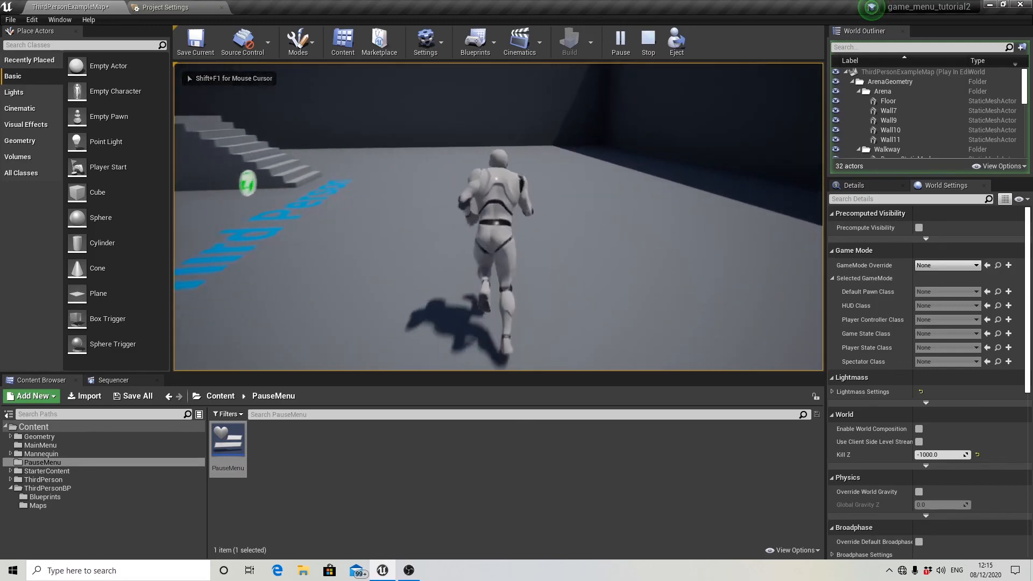
key("p")
left_click(515, 251)
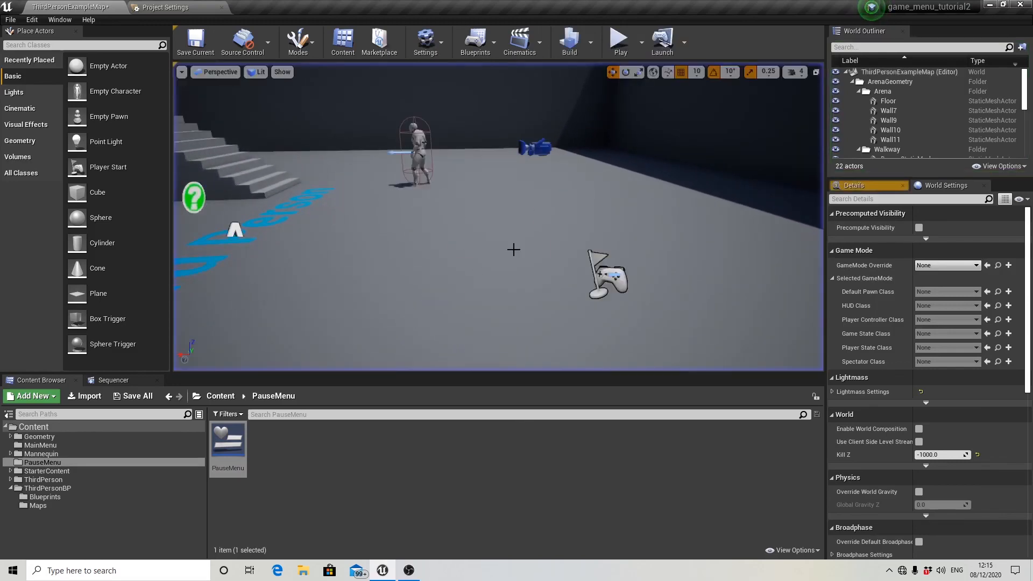